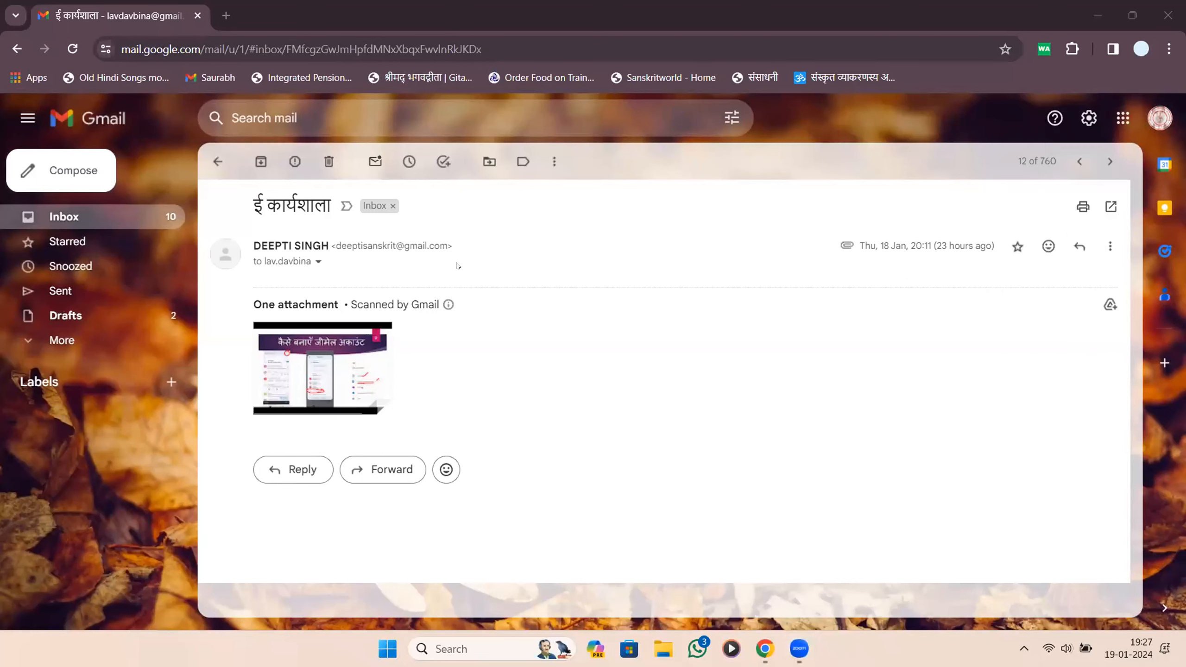
Open the ई कार्यशाला email and show its image attachment, Screenshot_20240118_192913.jpg.
mouse_move(286, 393)
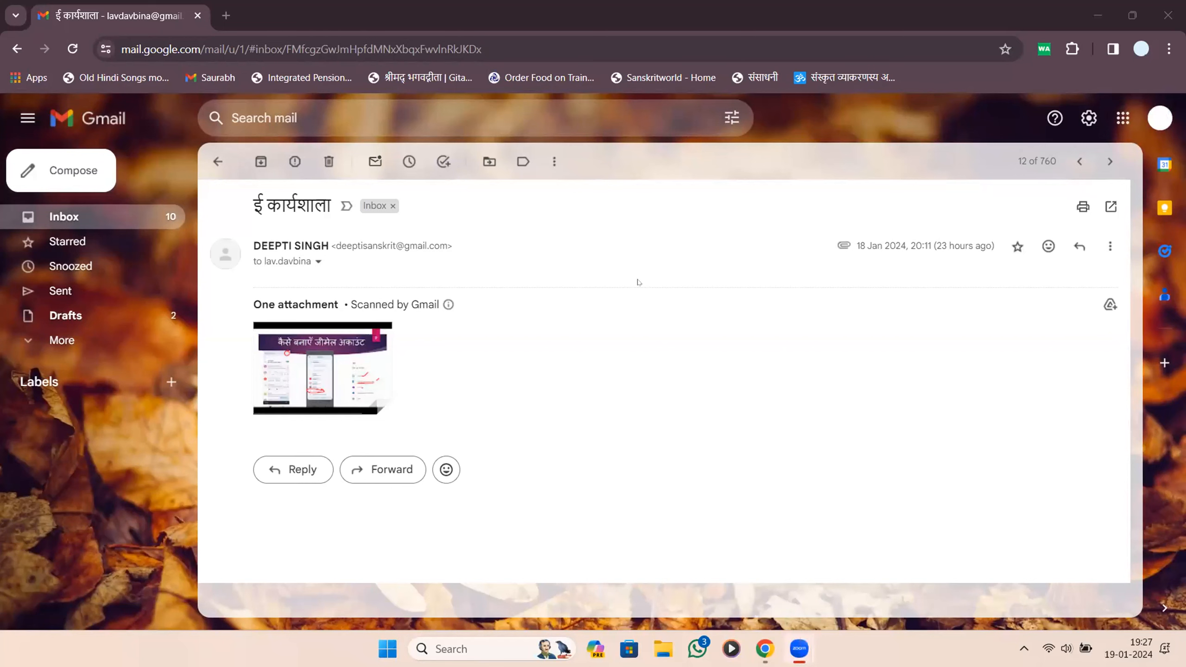
Show the ई कार्यशाला snooze choices: Tomorrow, This weekend and Next week at 08:00.
click(1108, 246)
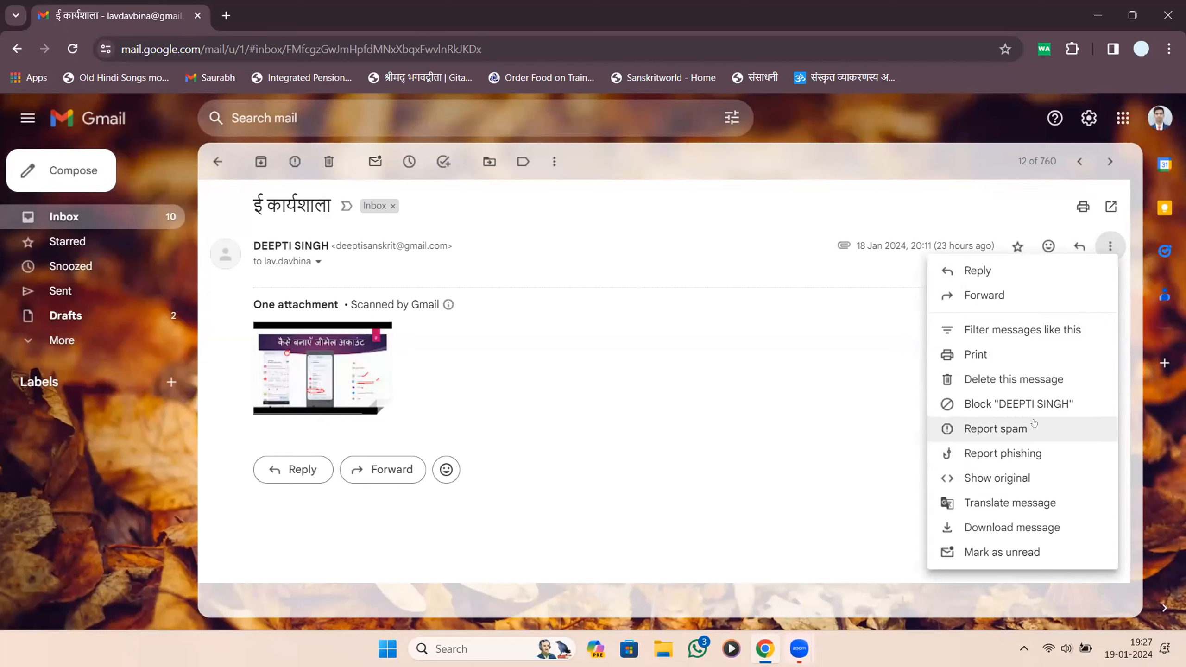
click(814, 247)
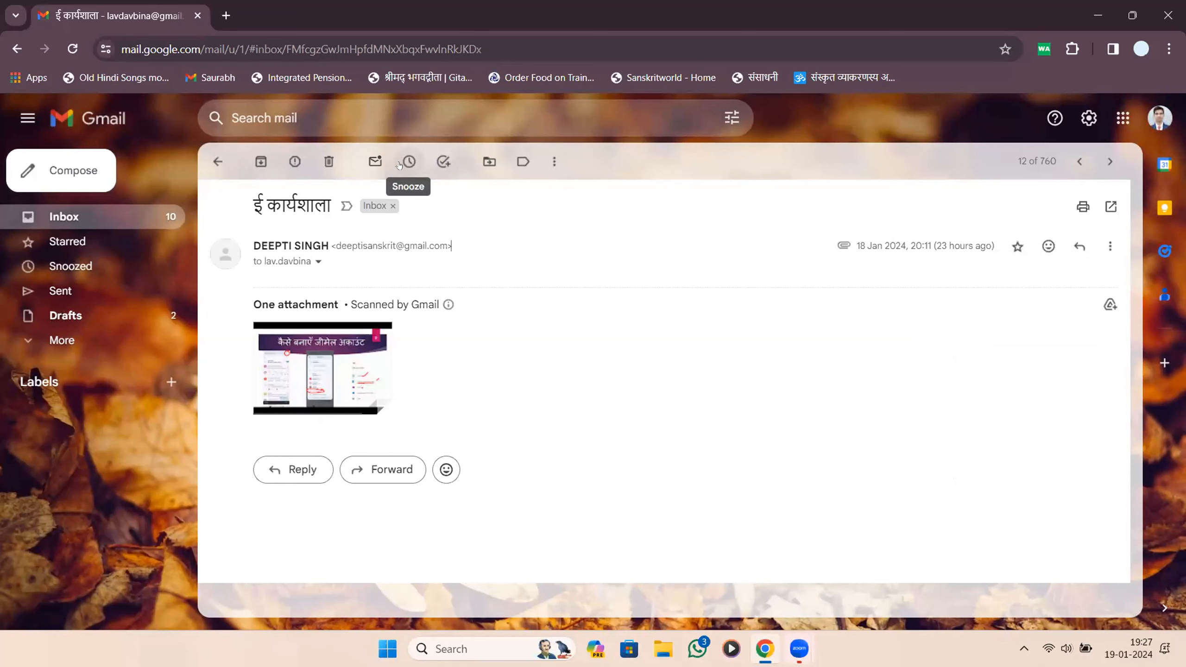
click(400, 165)
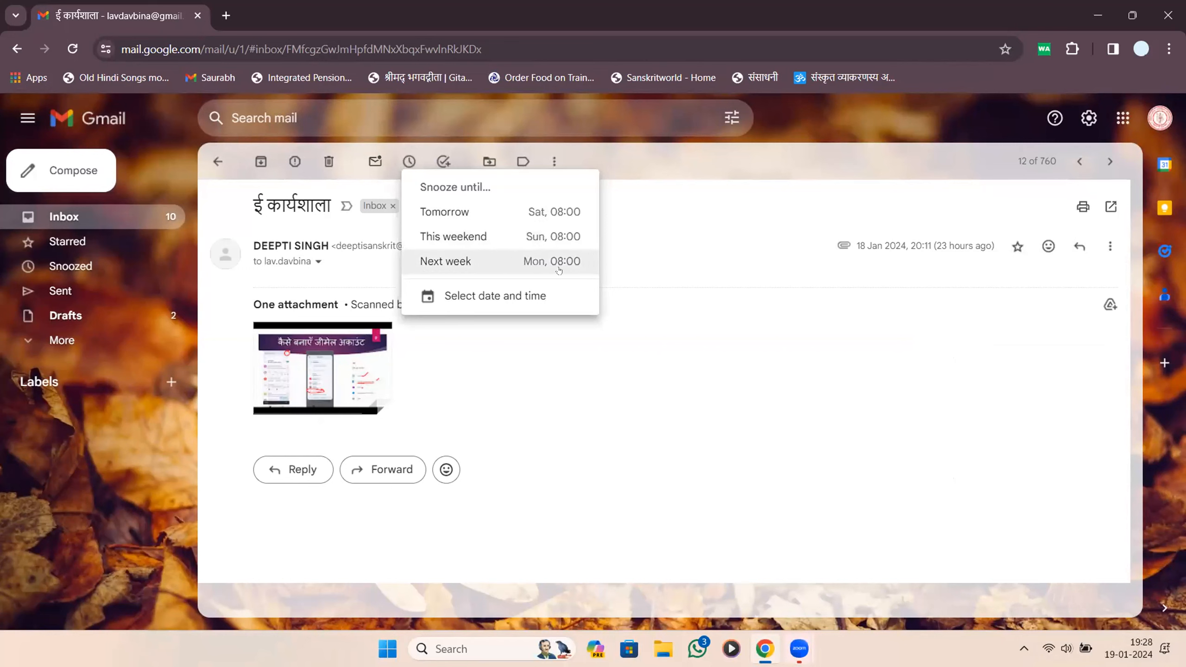
Set a custom snooze of 19 Jan 2024 at 19:30 and save it.
click(502, 299)
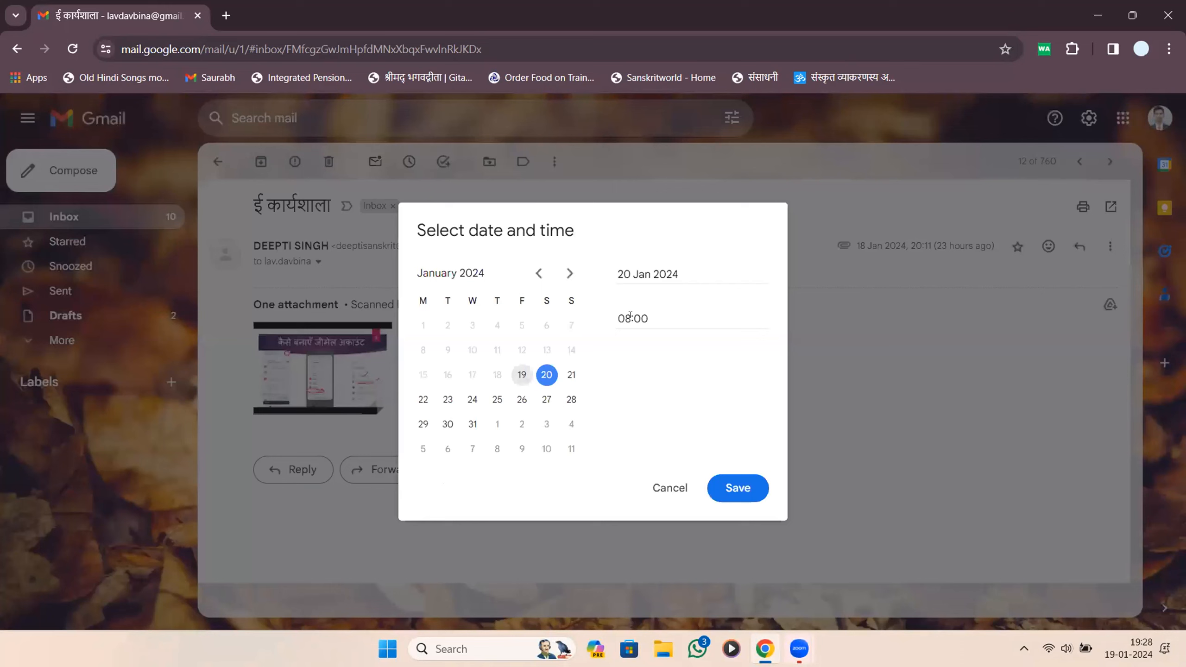
click(632, 274)
click(522, 375)
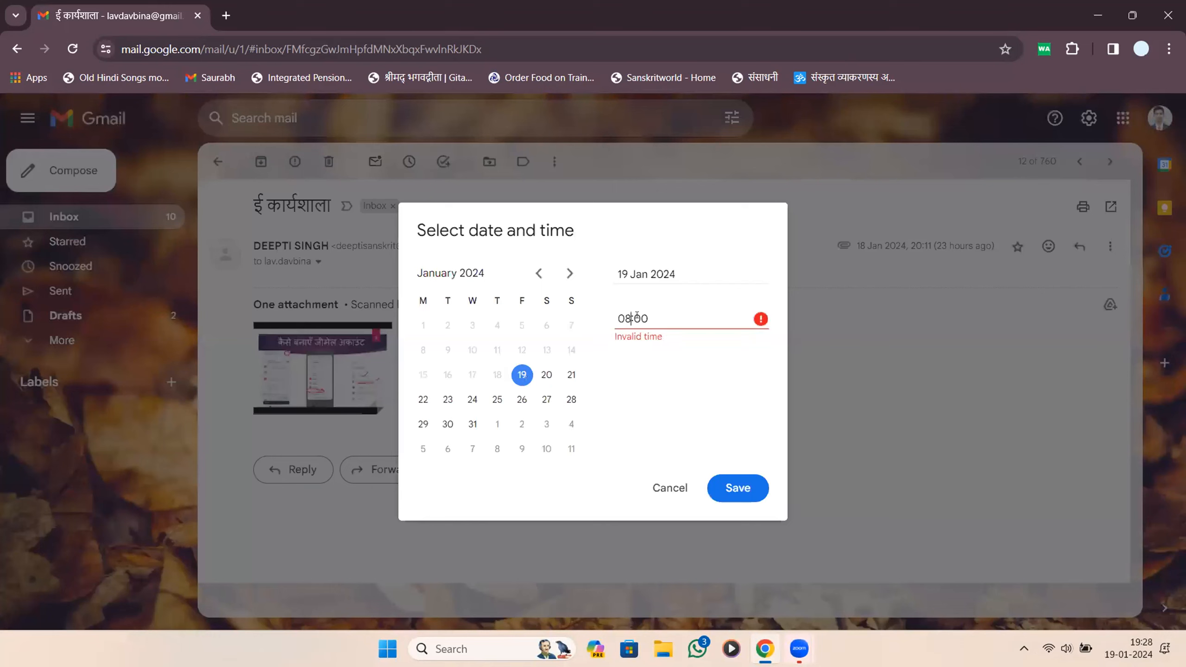
drag(651, 318, 542, 323)
text(1)
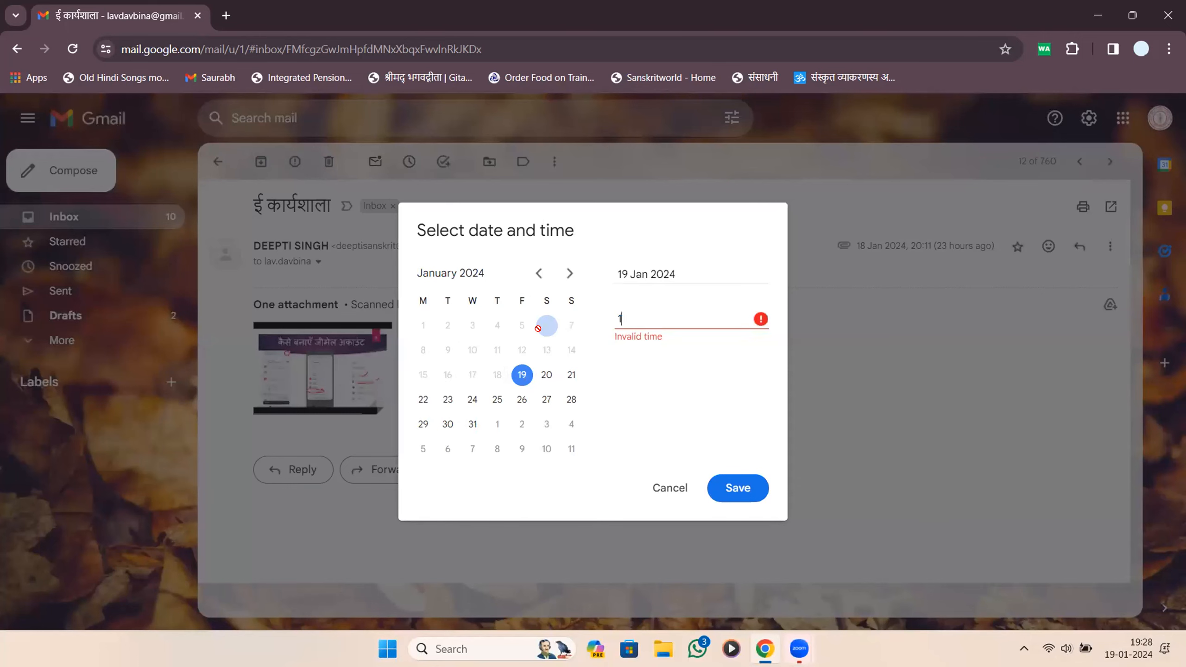
text(9:30)
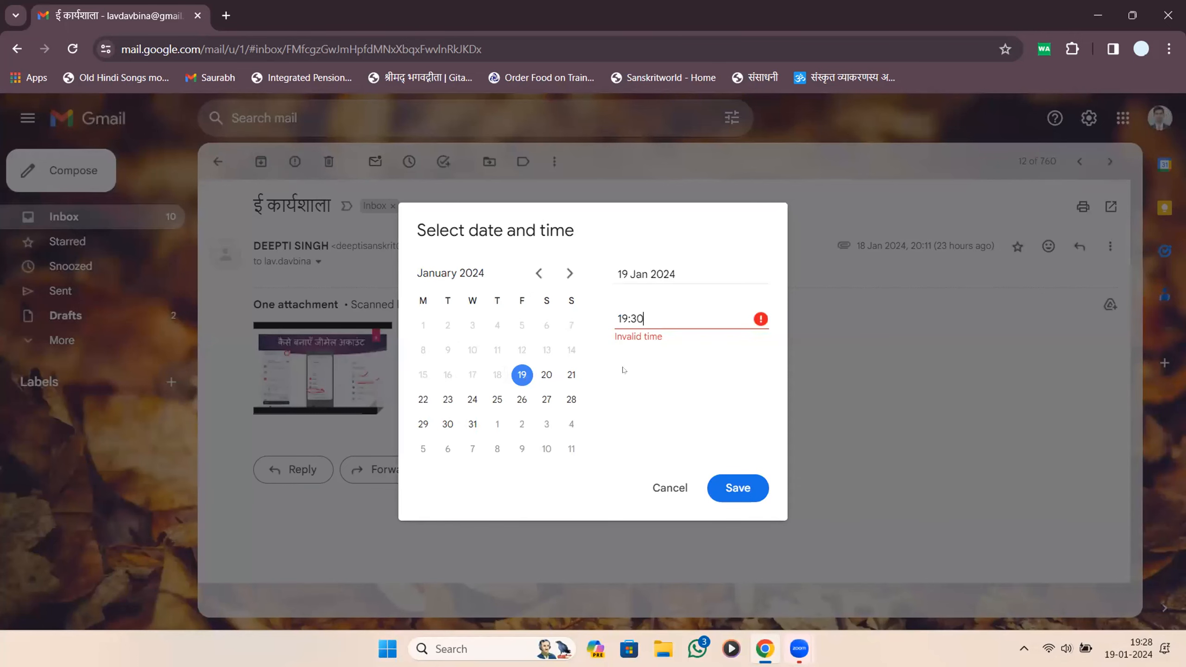
click(710, 488)
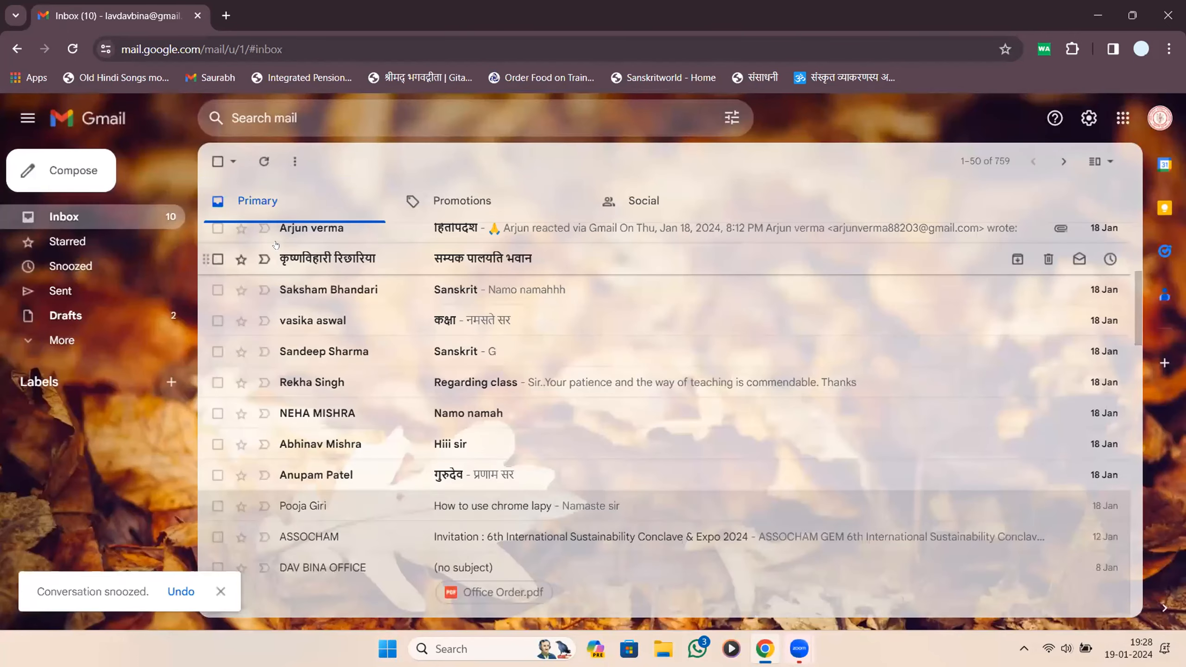
Check the Snoozed folder, then open the परीक्षणम् email from the Inbox.
scroll(284, 327, up, 5)
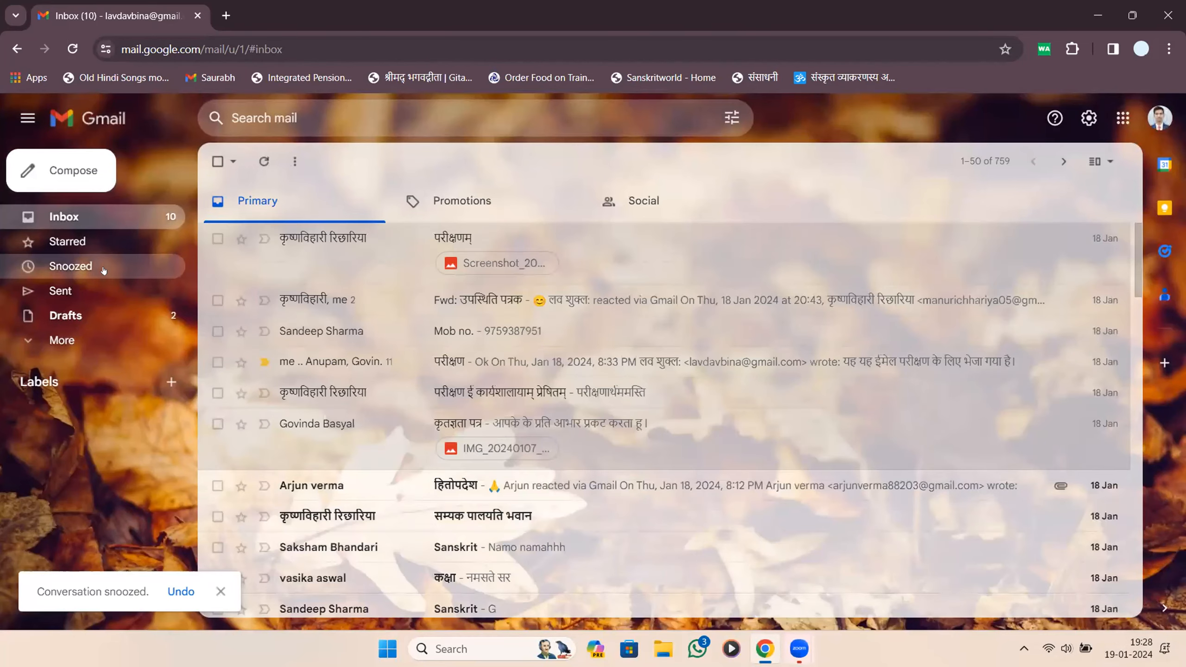
click(105, 265)
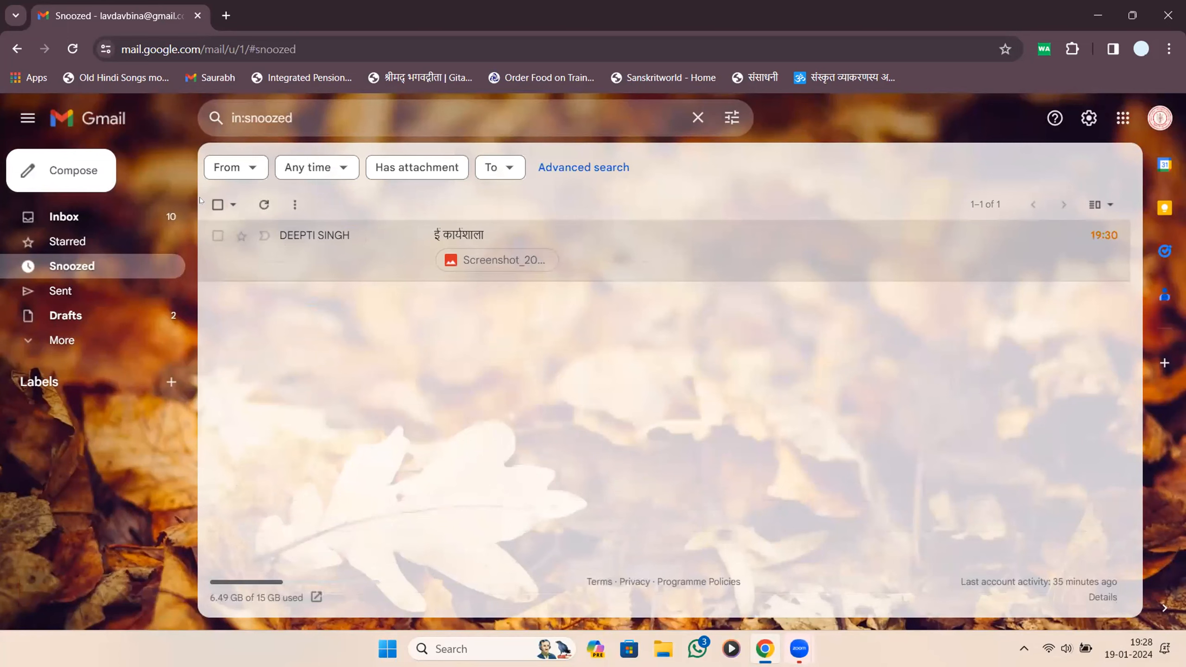
click(109, 210)
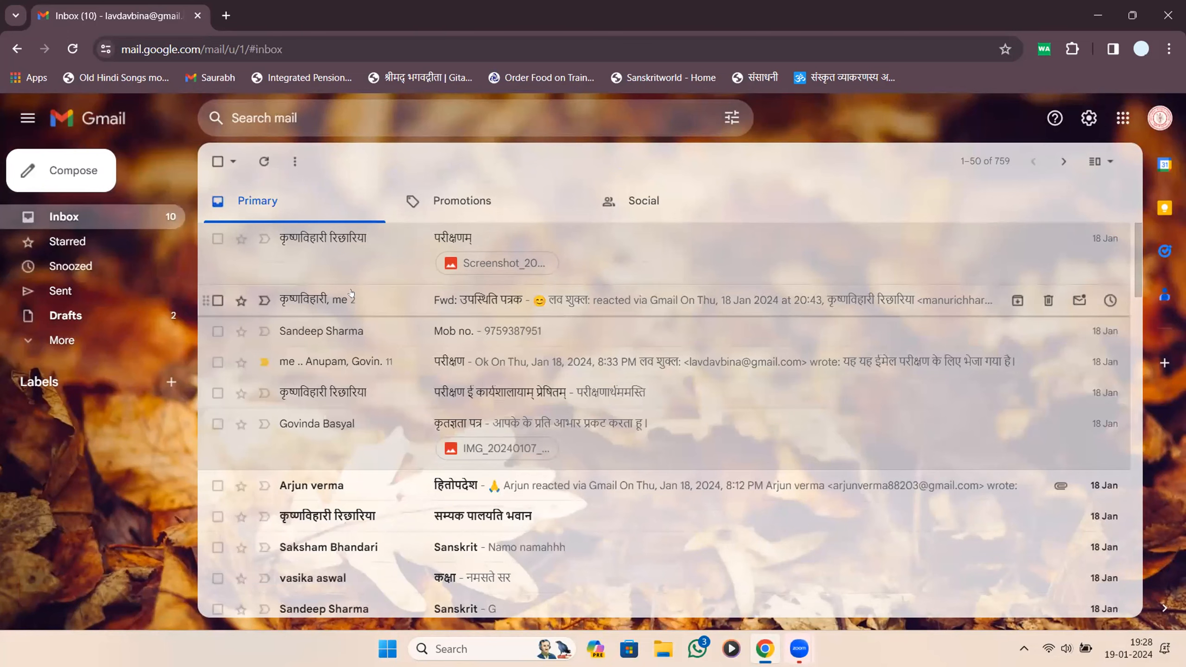
click(389, 253)
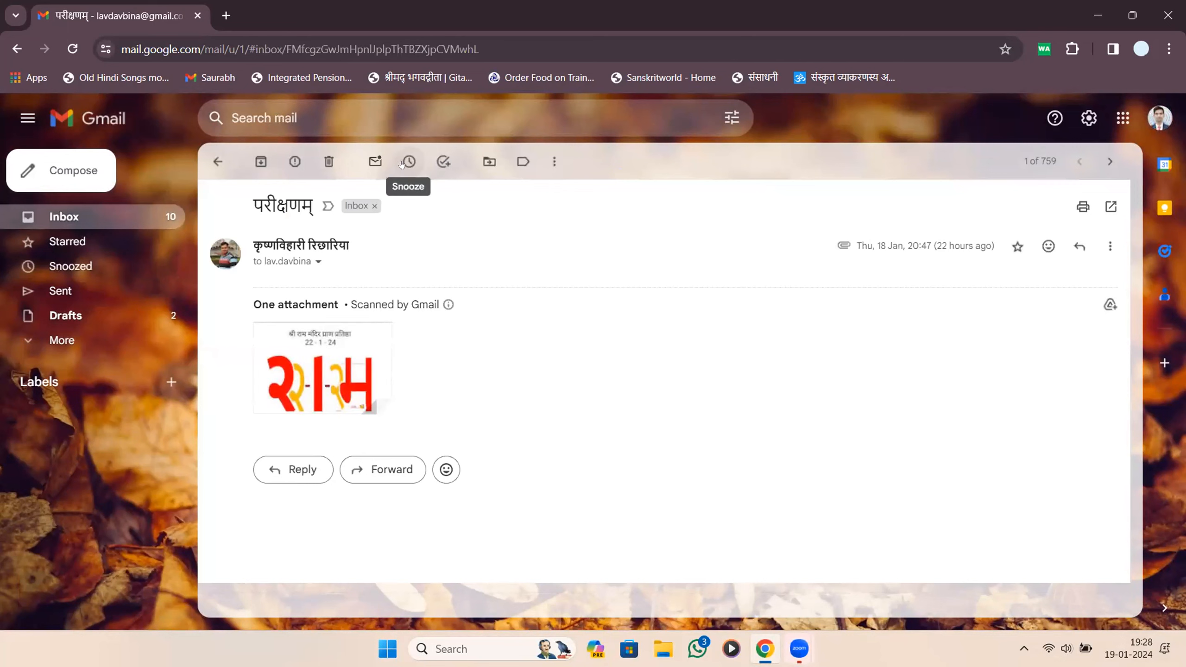
View the परीक्षणम् snooze menu without snoozing and go back to the Inbox.
click(407, 162)
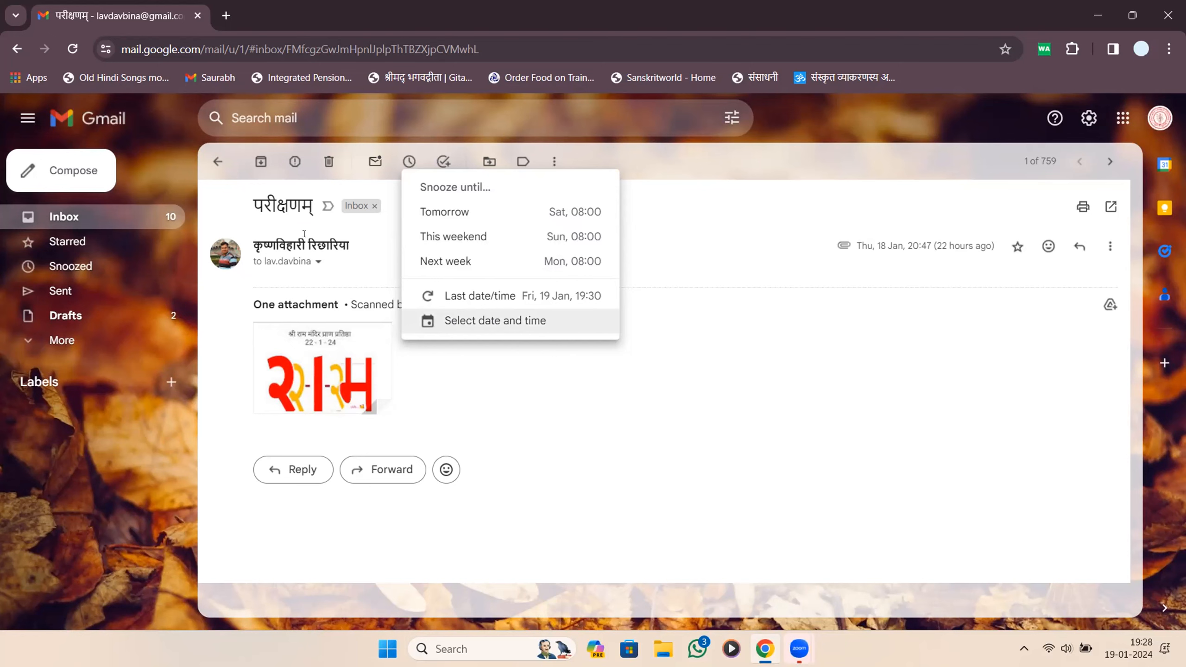
click(218, 161)
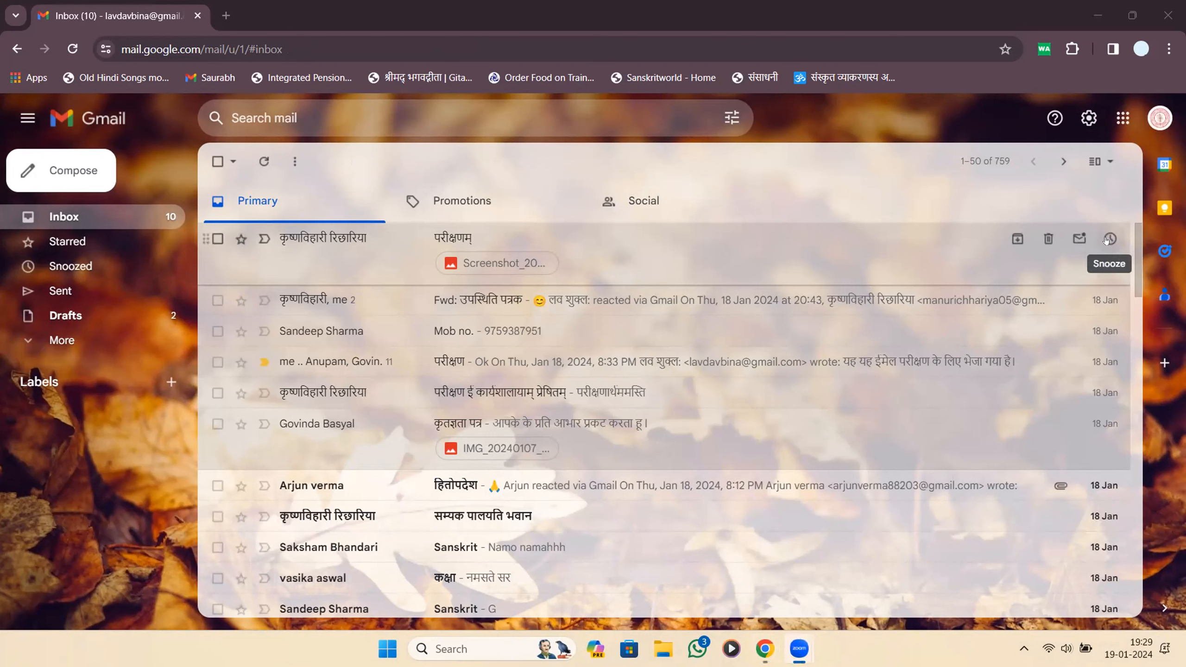
Open परीक्षणम् and return to the Inbox, where ई कार्यशाला reappears on top.
click(810, 246)
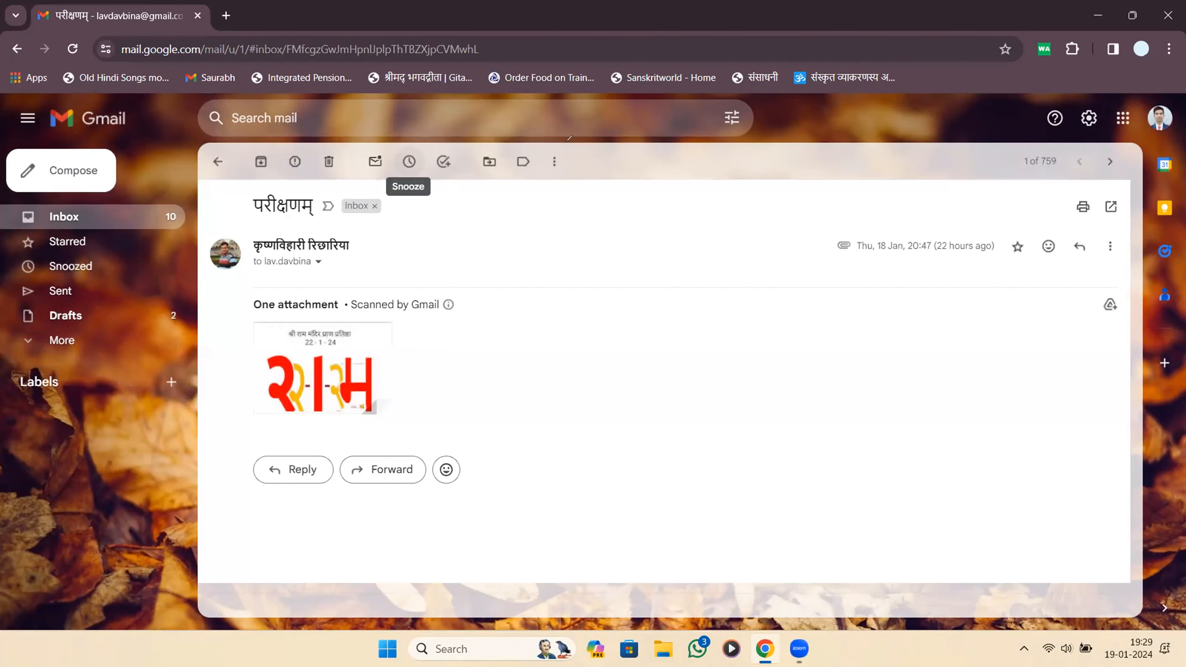
mouse_move(387, 148)
mouse_down()
mouse_move(423, 184)
mouse_move(433, 134)
mouse_up()
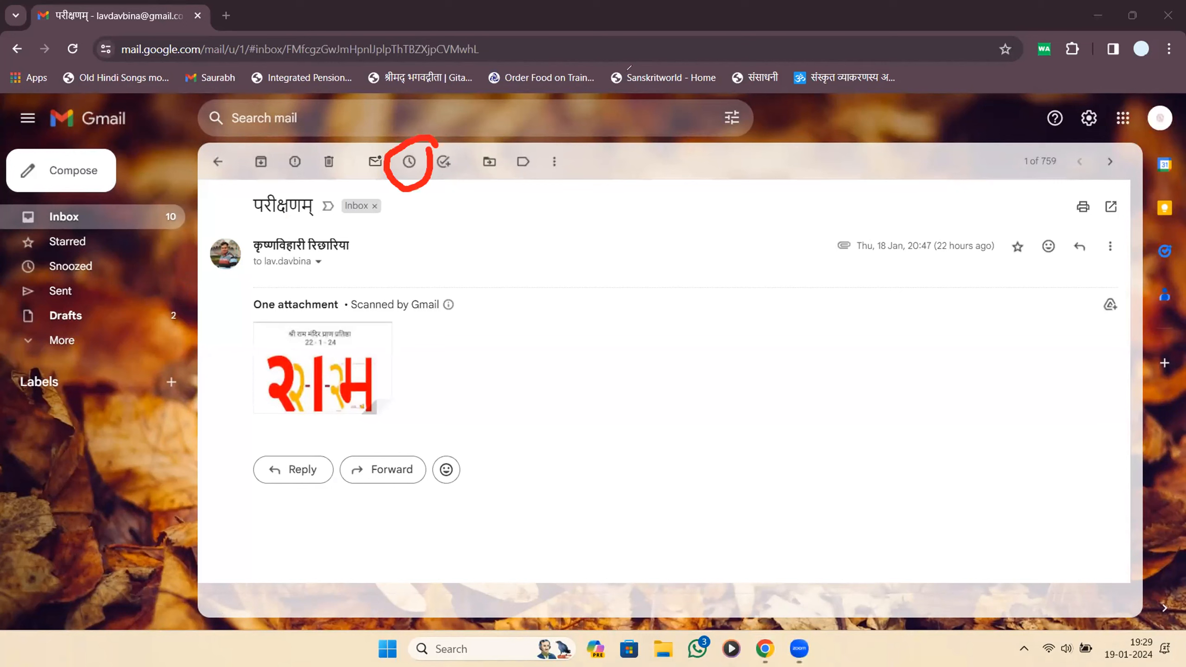
click(217, 162)
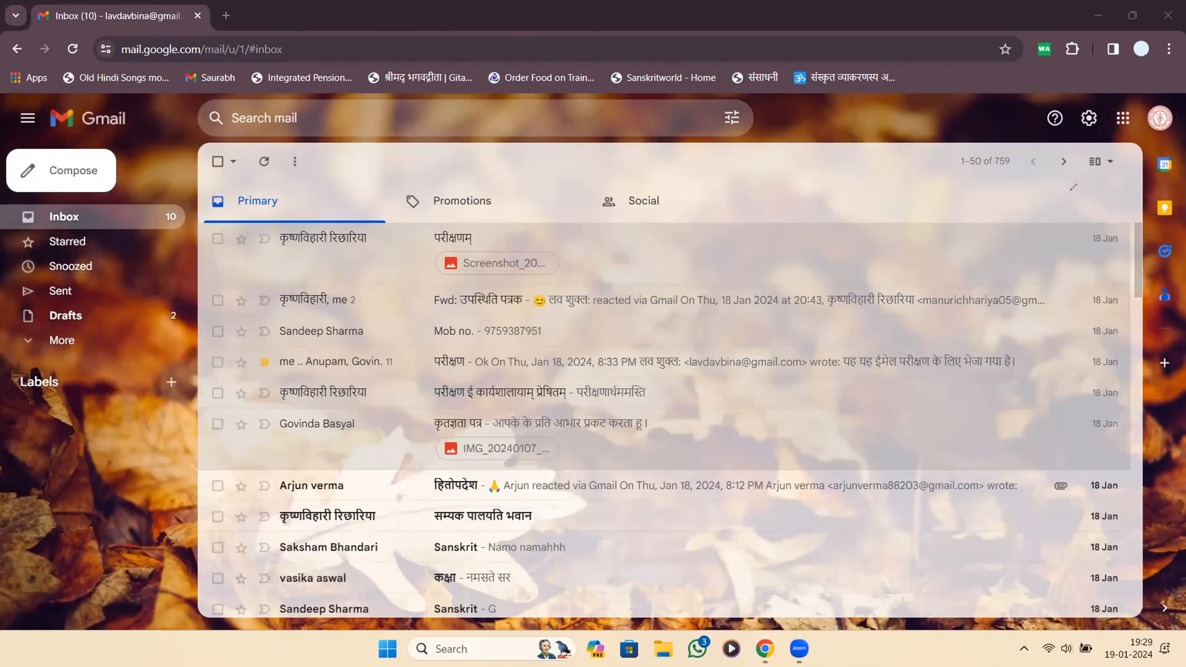
mouse_move(1110, 239)
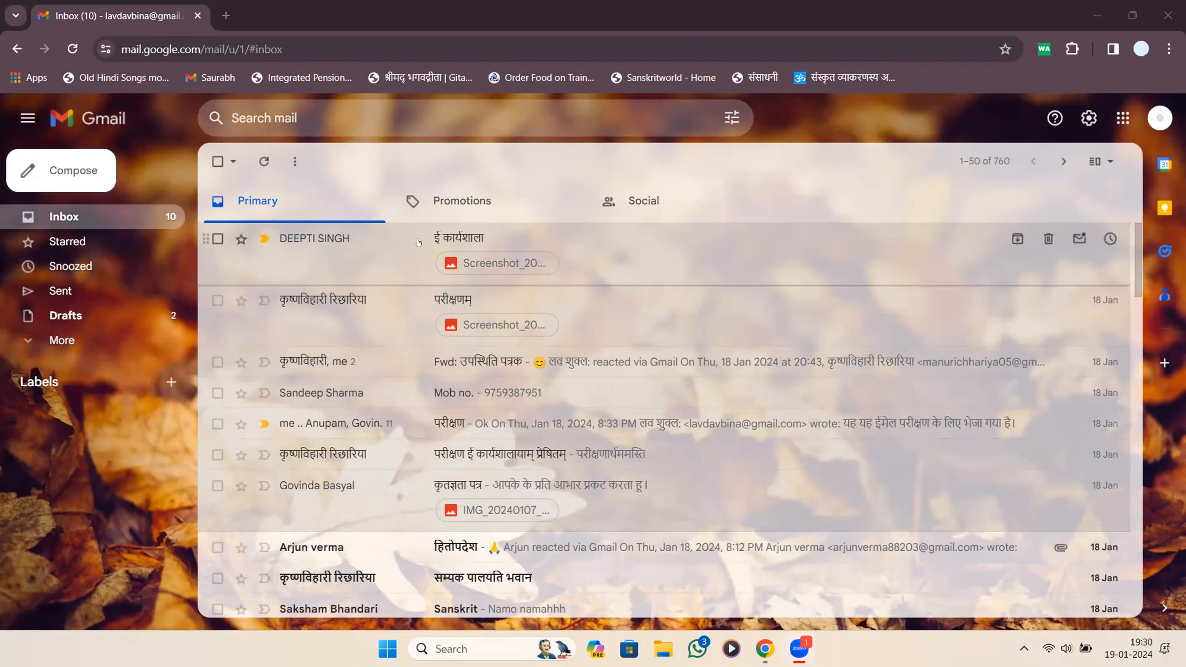
Remove the importance marker from ई कार्यशाला, then switch to the Sent Mail folder.
click(263, 238)
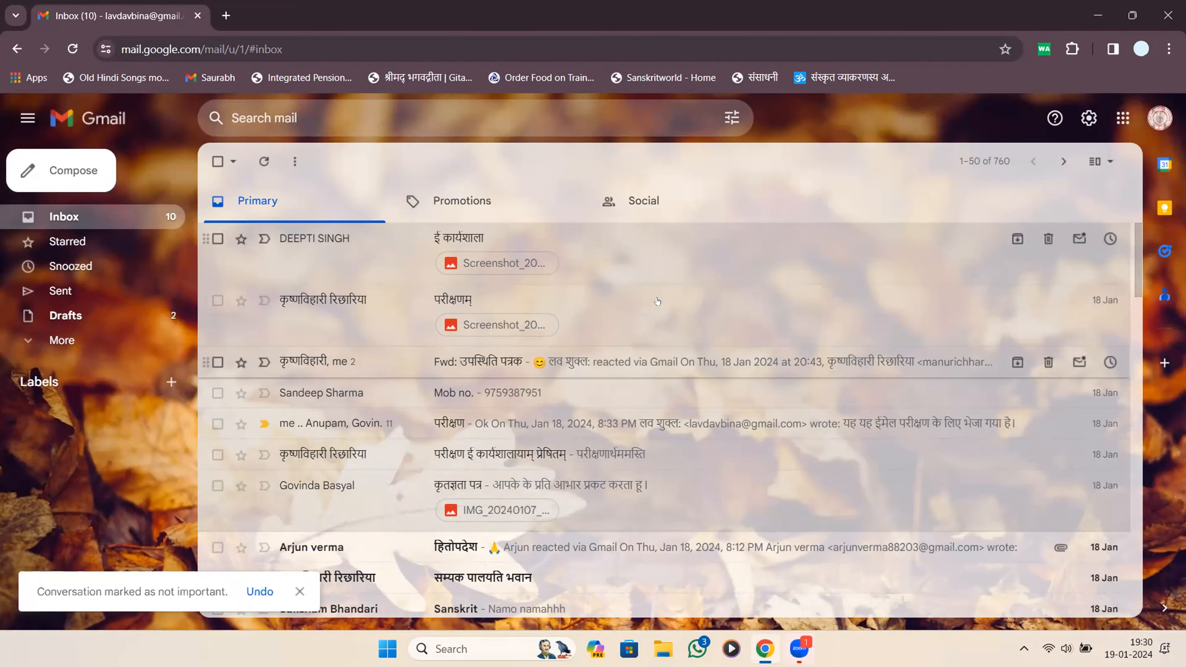
click(671, 255)
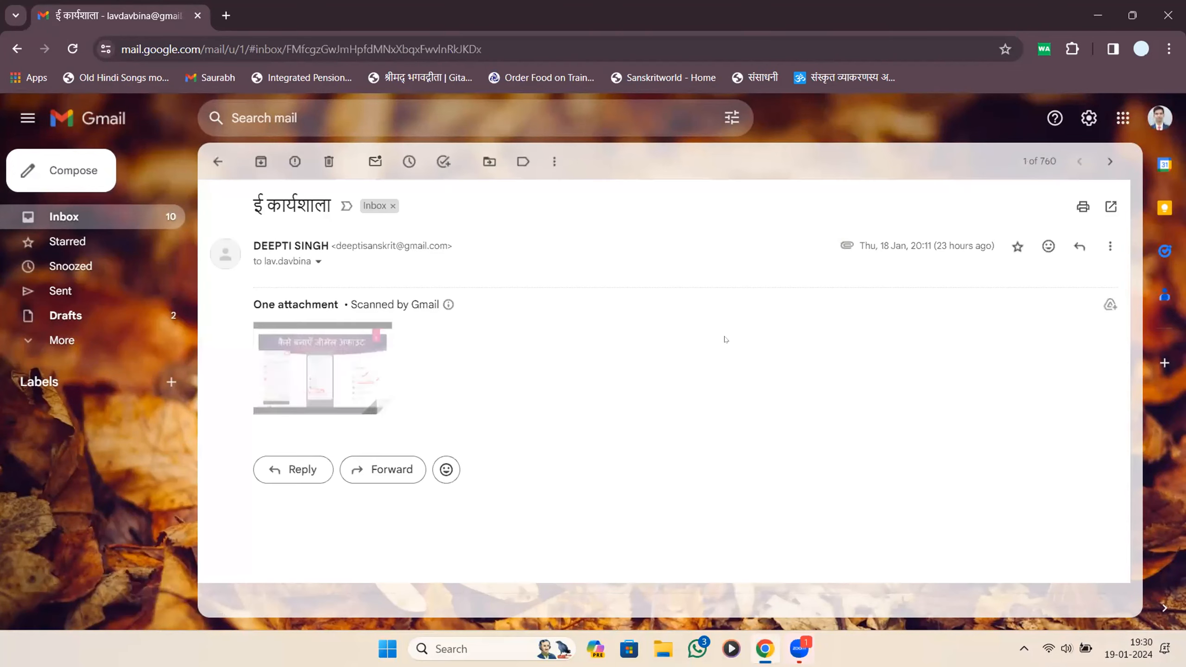
click(218, 162)
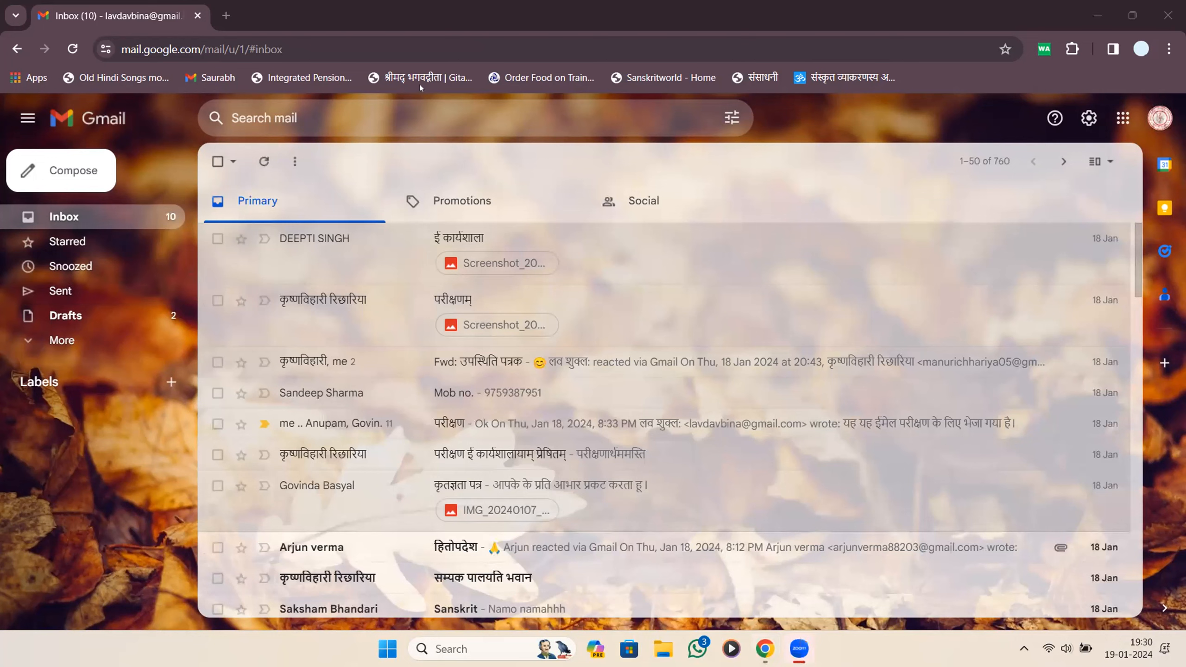
click(73, 287)
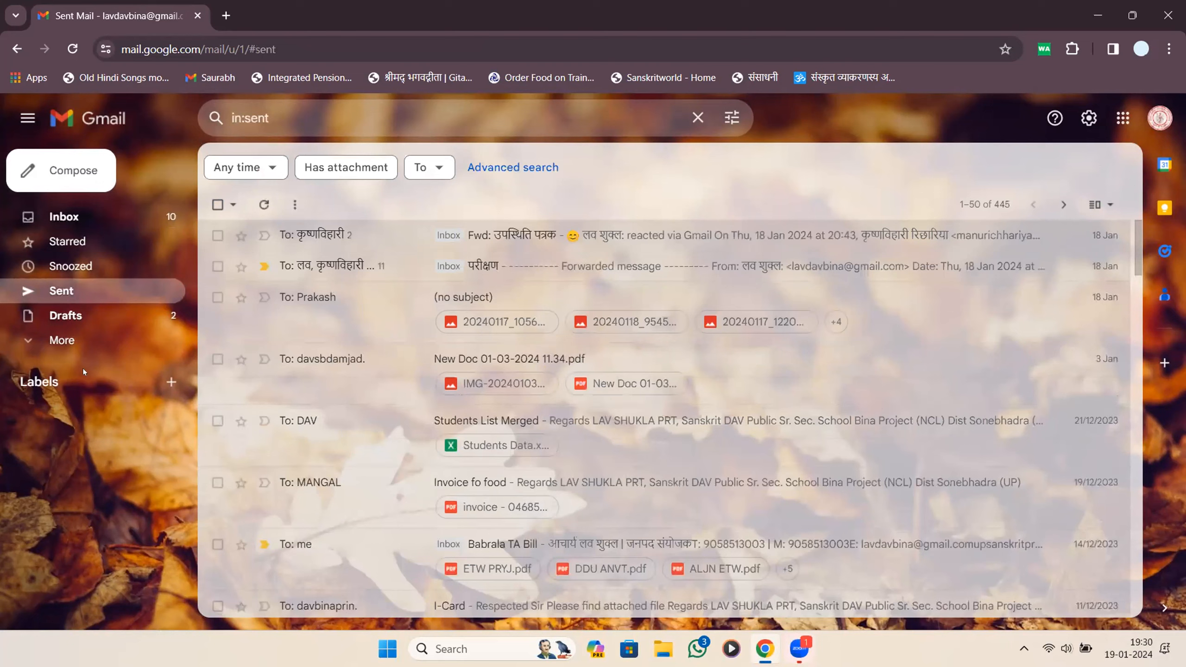
Select and discard both saved drafts in Drafts, then go back to the Inbox.
click(70, 339)
click(73, 338)
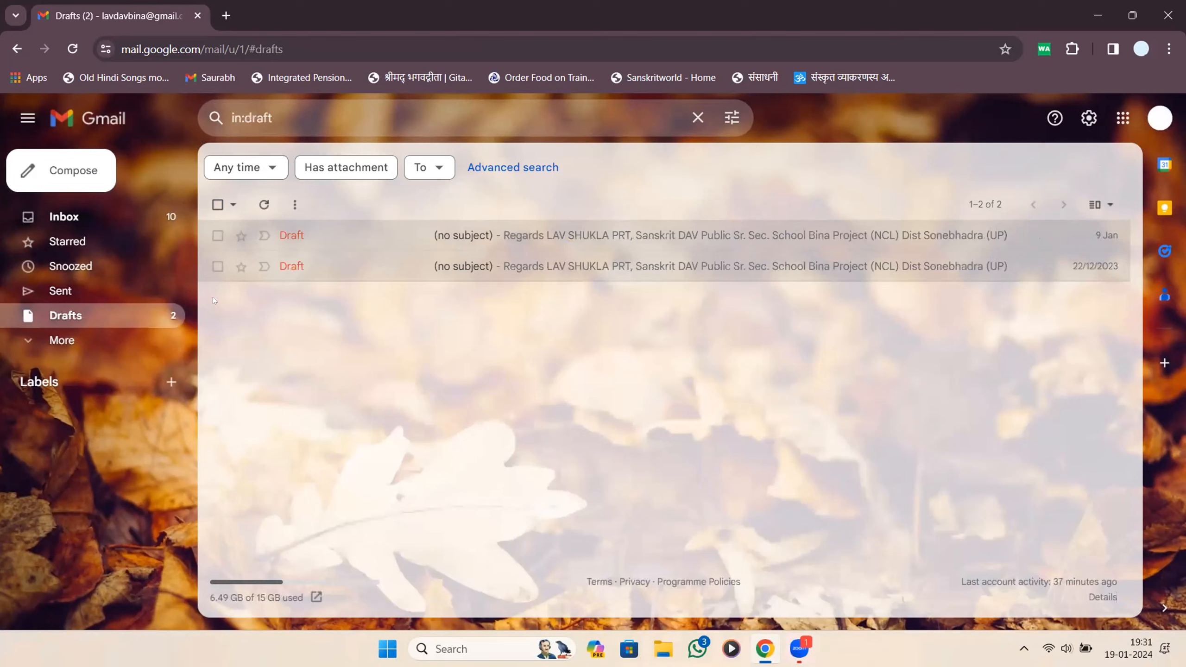
click(218, 205)
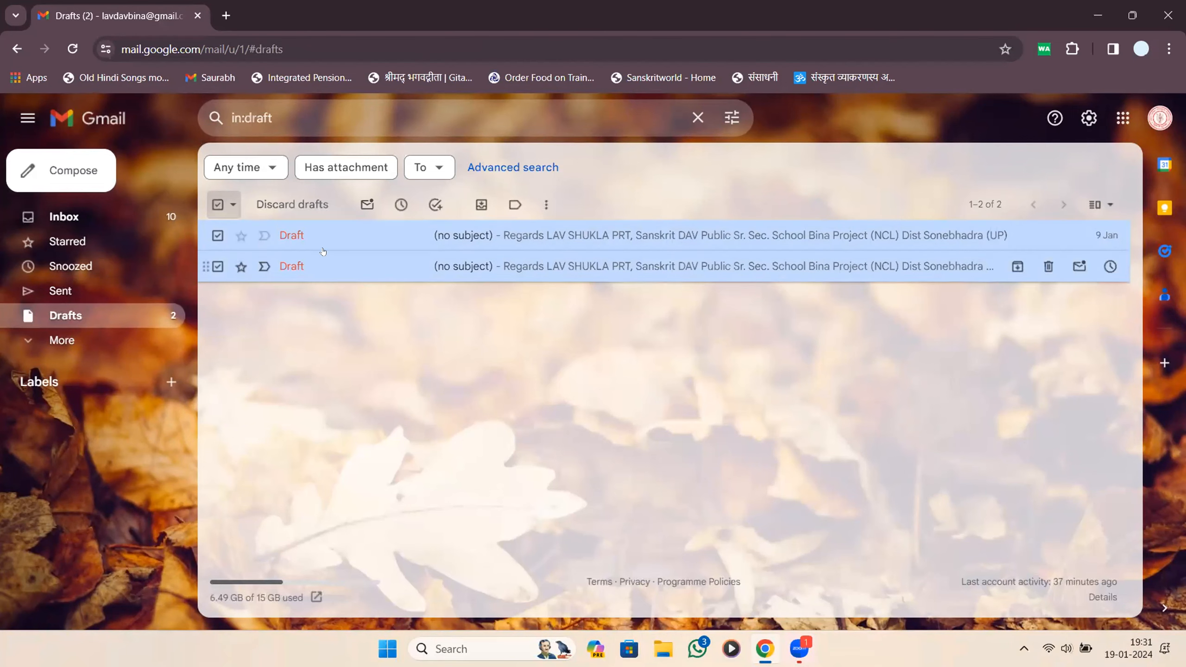
click(304, 206)
click(64, 217)
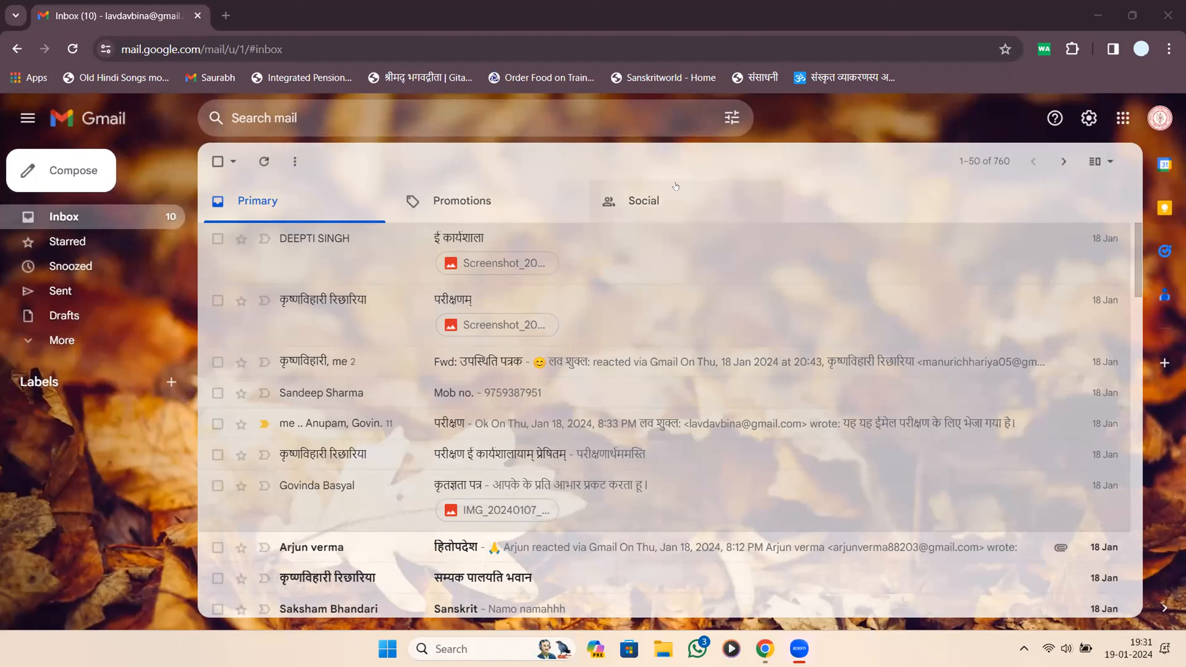
Start a new message and delete the signature from its body.
click(38, 339)
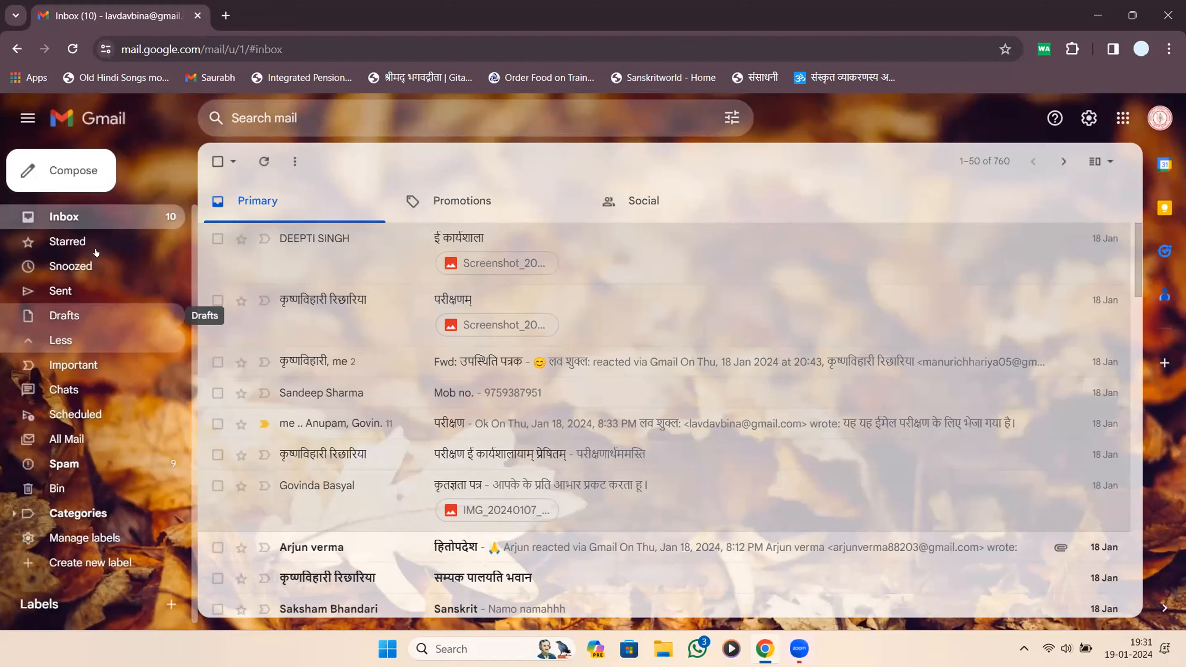
click(70, 171)
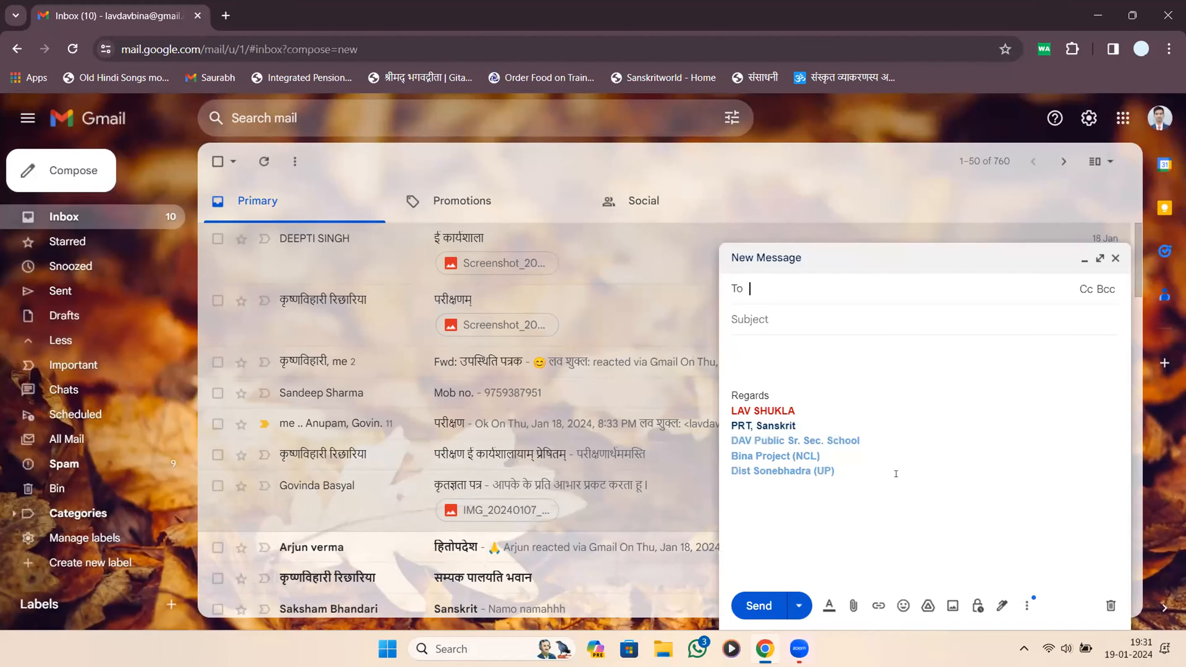
click(898, 475)
key(ctrl+a)
key(BackSpace)
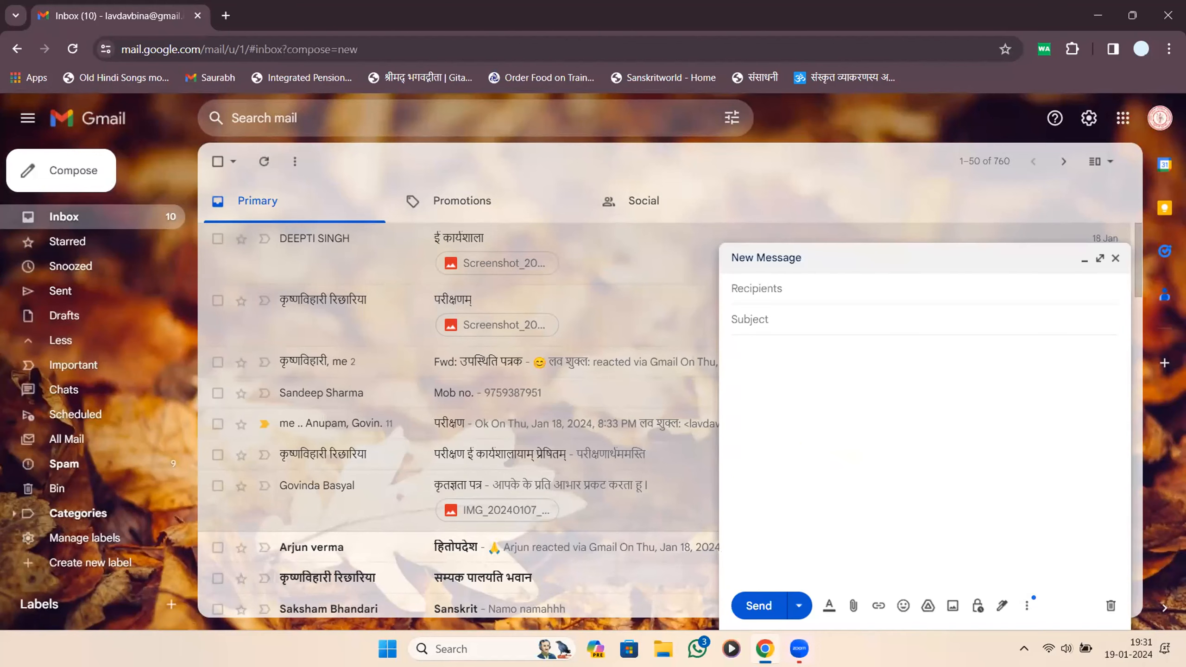
Type the body "I'm writing this mail to inform you that our class is going on".
text(I'm writing this mail to)
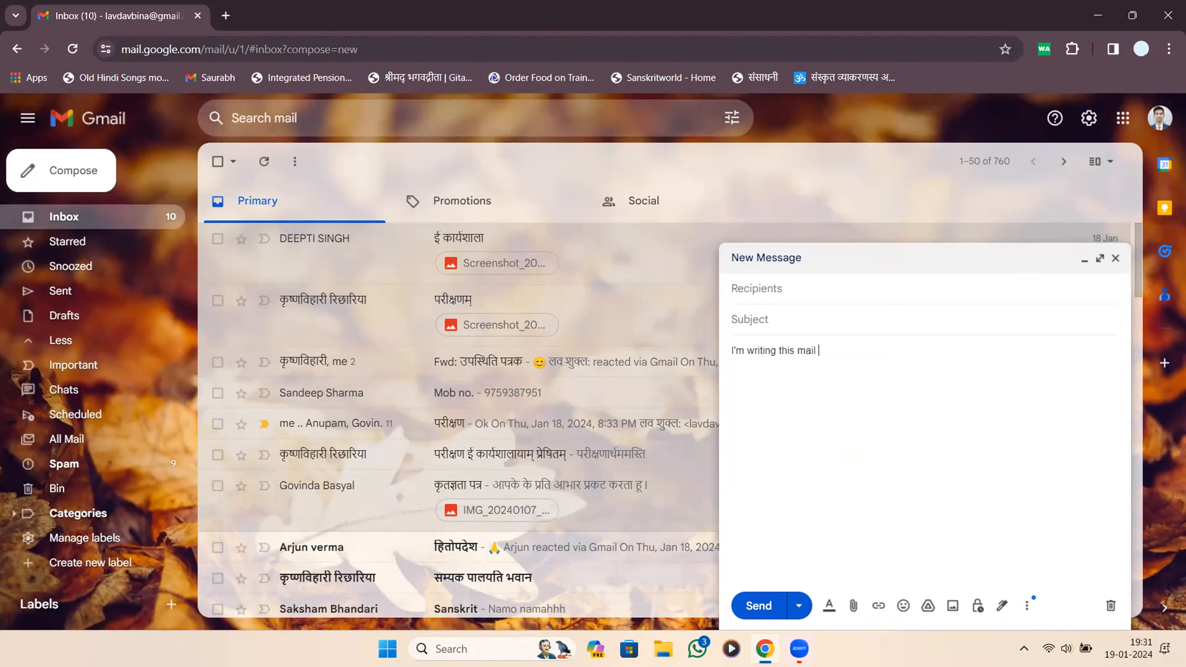
text(nform you that ou)
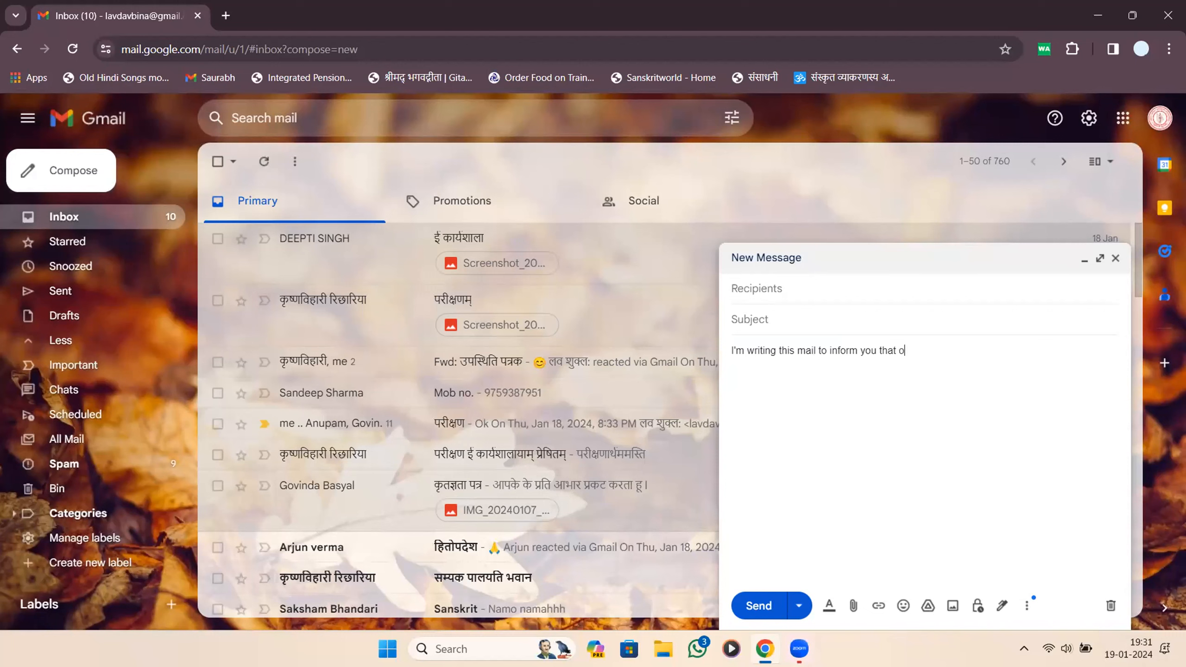
text(r class is going on)
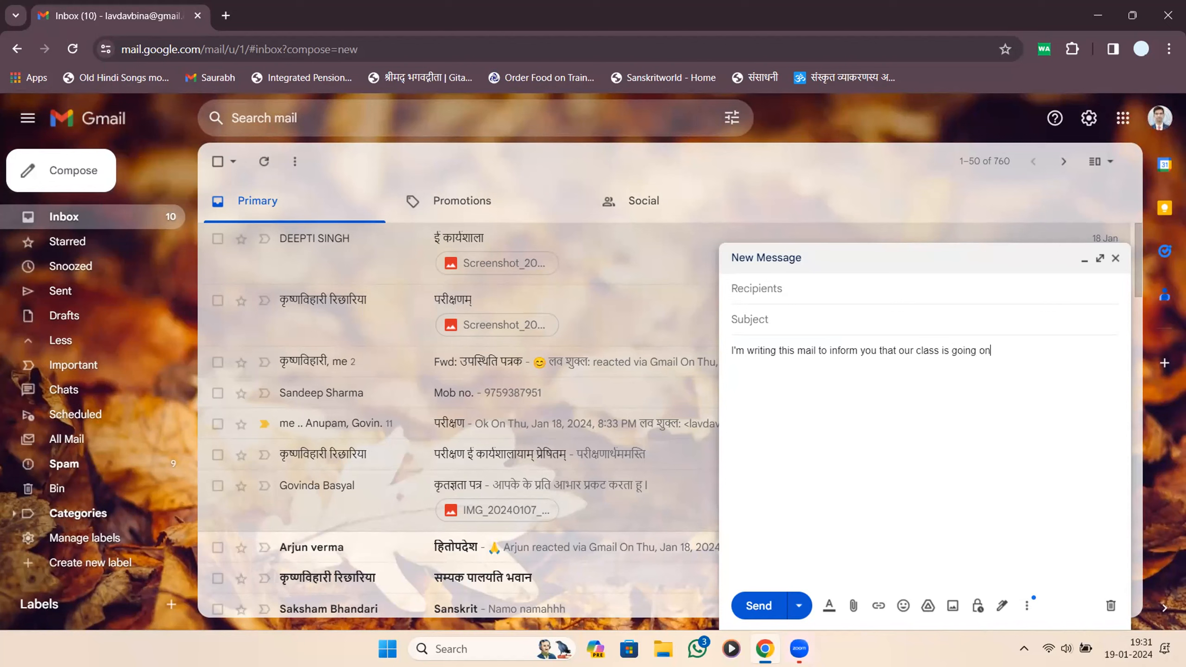
click(854, 286)
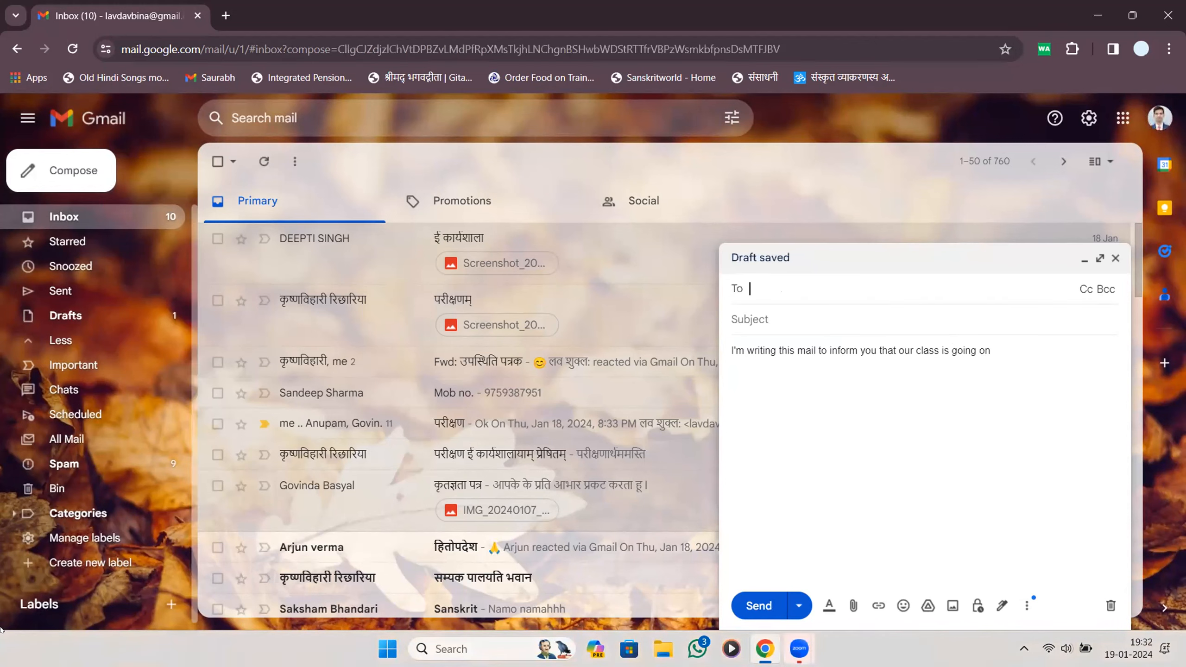
Address it to the suggested contact, add subject "Class information", and close it as a draft.
text(lav.)
key(Return)
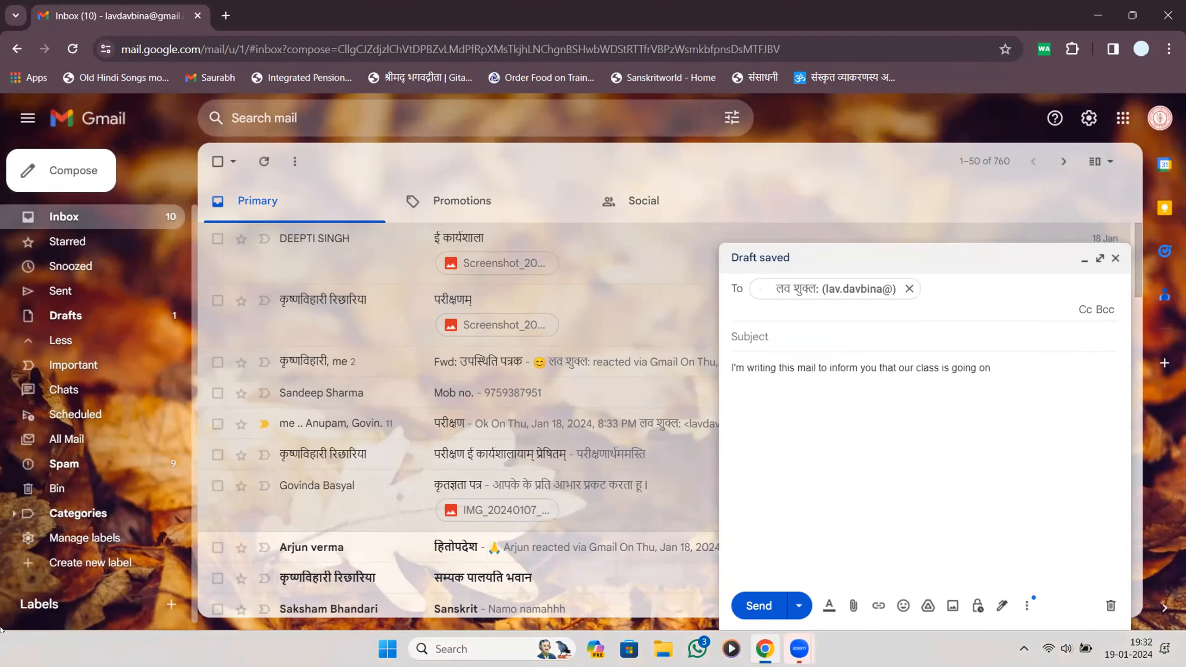
key(Tab)
text(Class information)
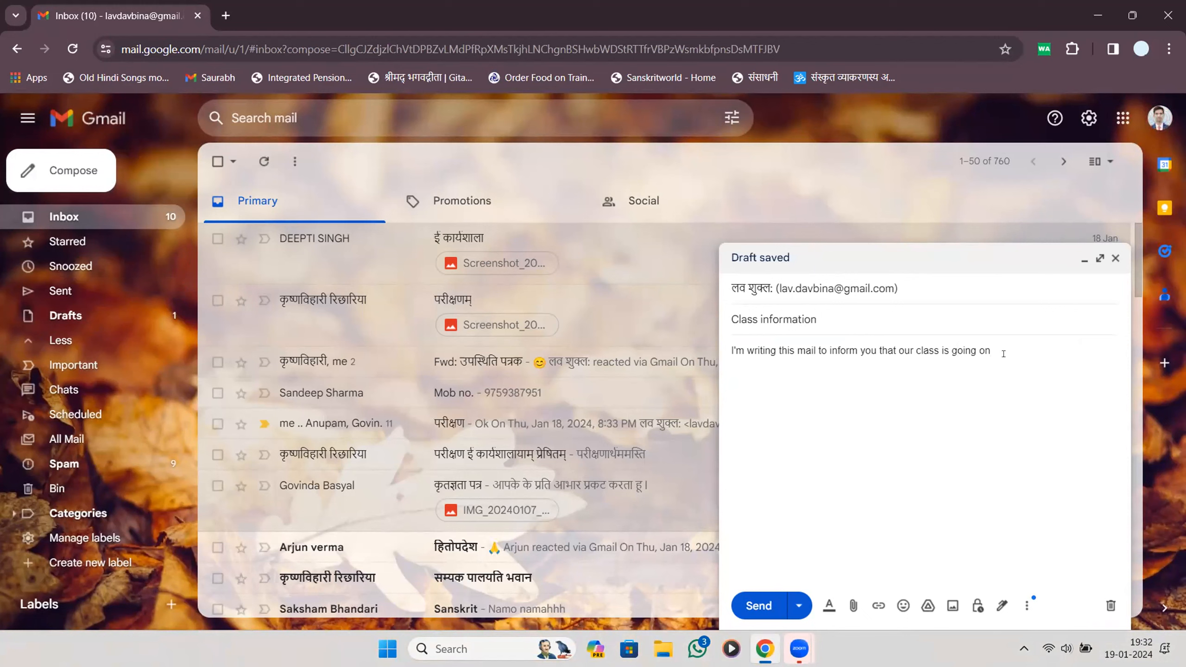
text(.....)
click(1114, 259)
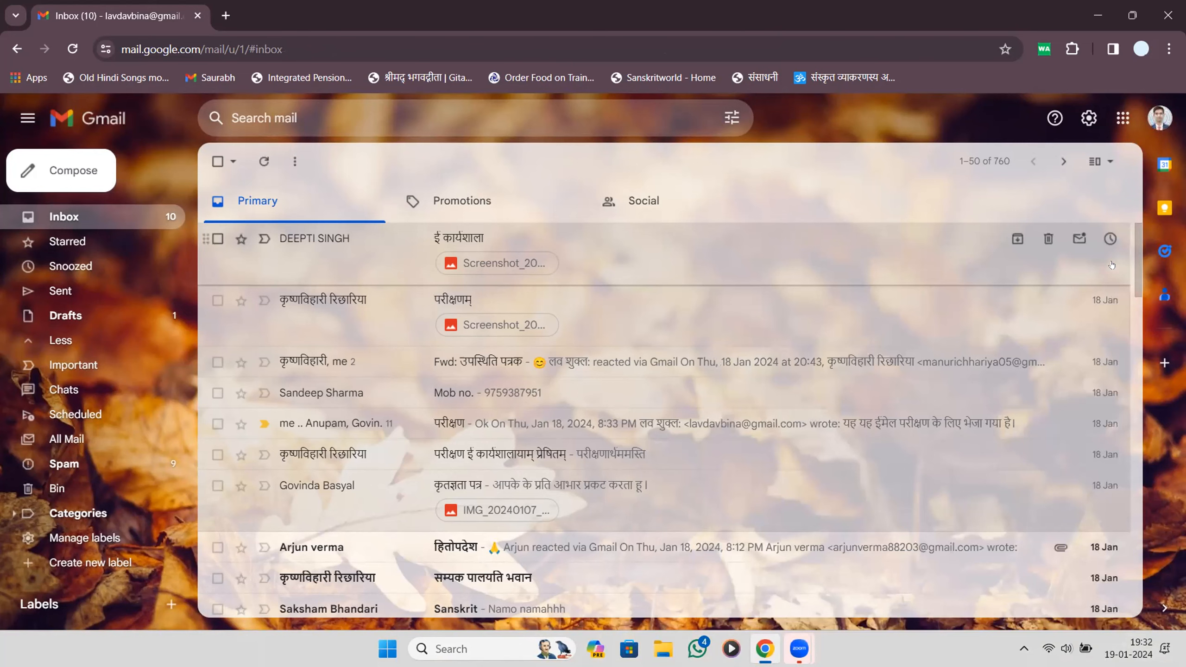
Open the Class information draft from Drafts, attach chat.txt, and close it.
click(103, 313)
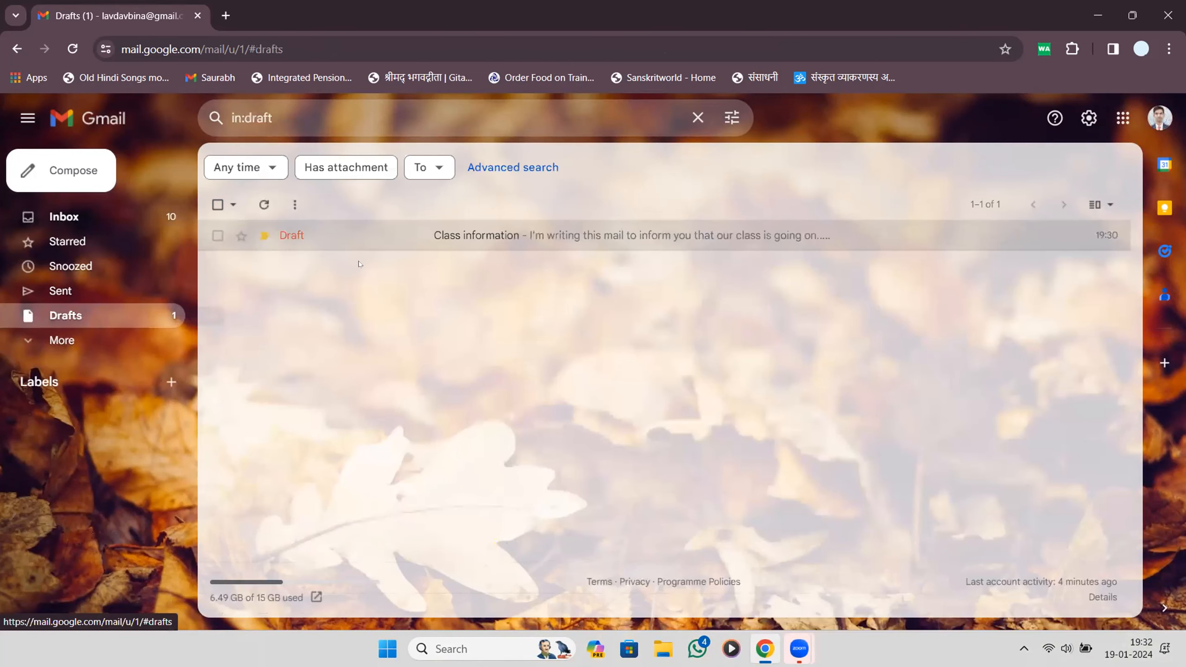
click(428, 242)
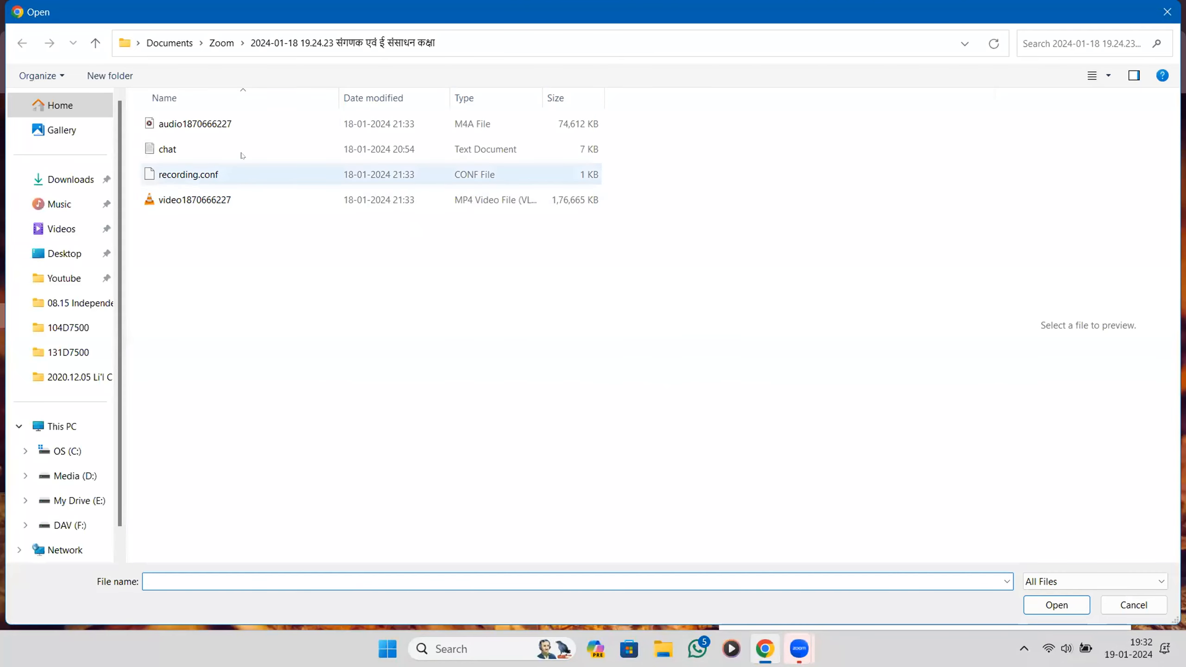
double_click(242, 152)
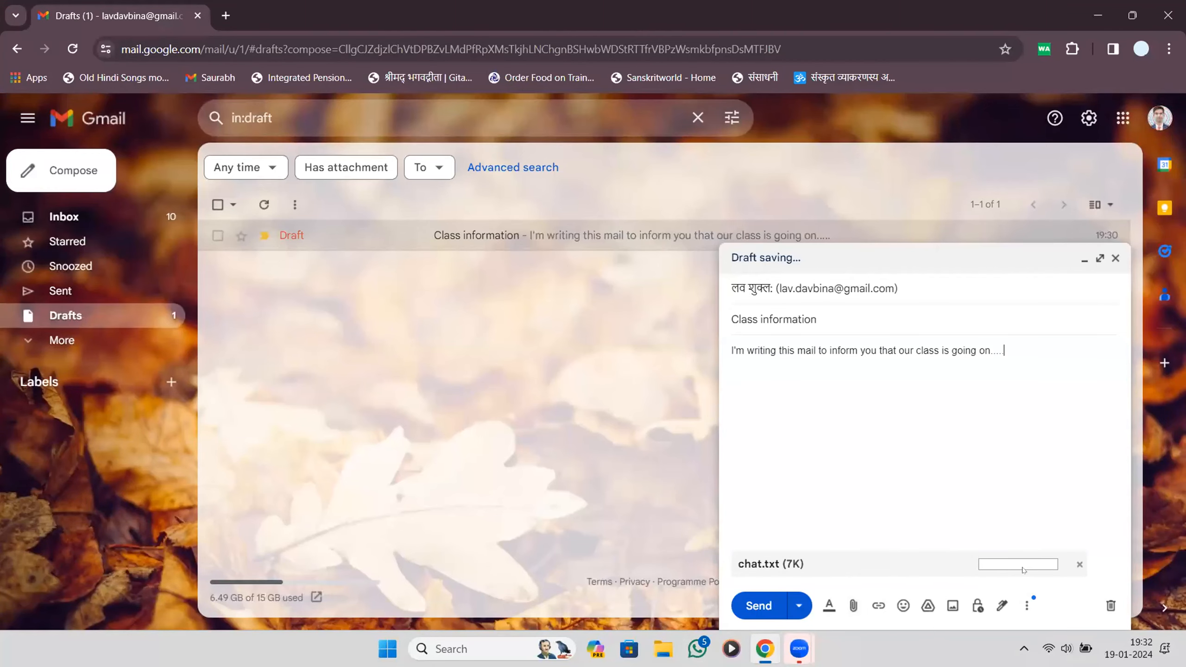
click(1116, 258)
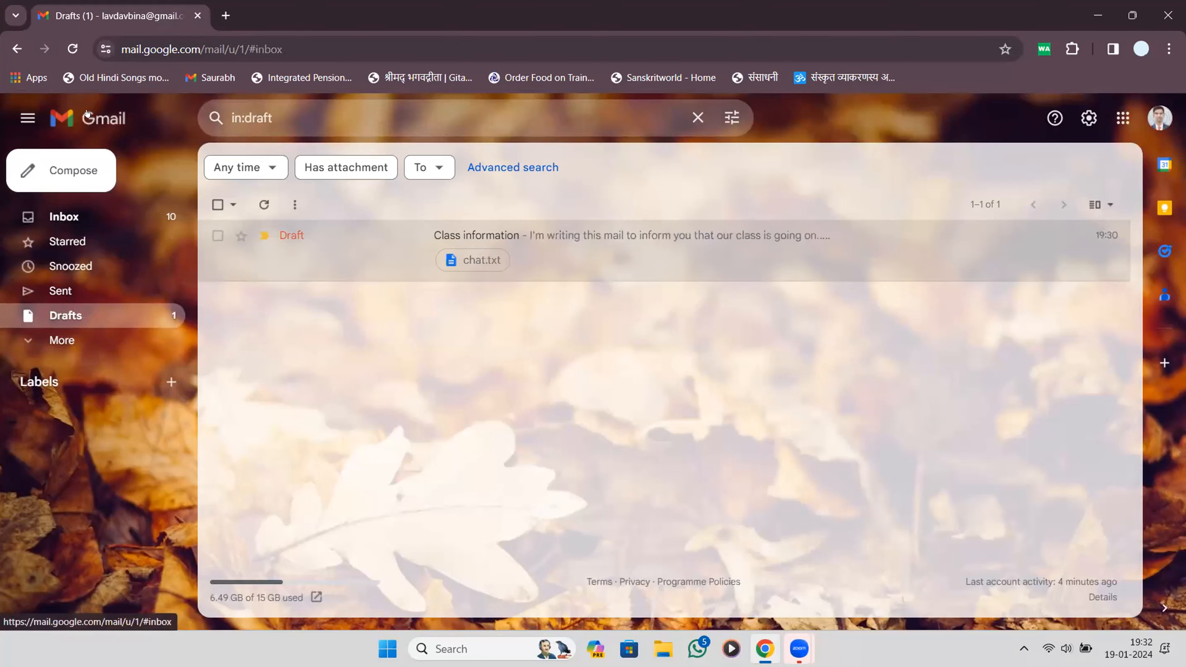
Reload Gmail from the Inbox, then reopen the Class information draft from Drafts.
click(64, 216)
click(64, 50)
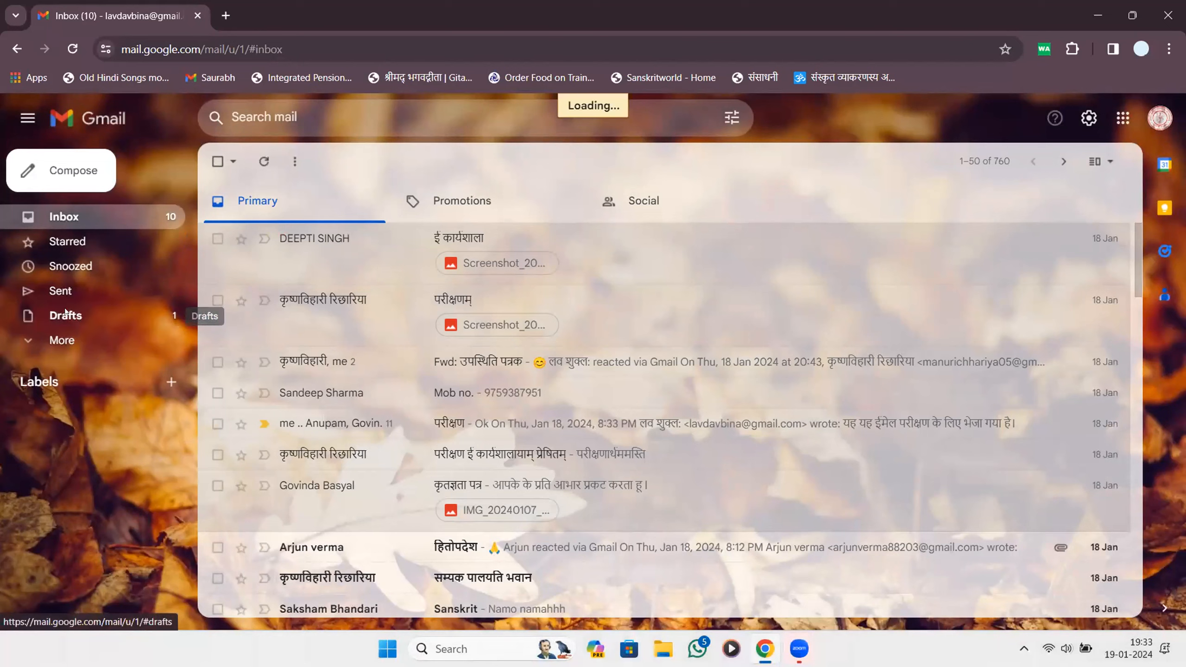
click(65, 314)
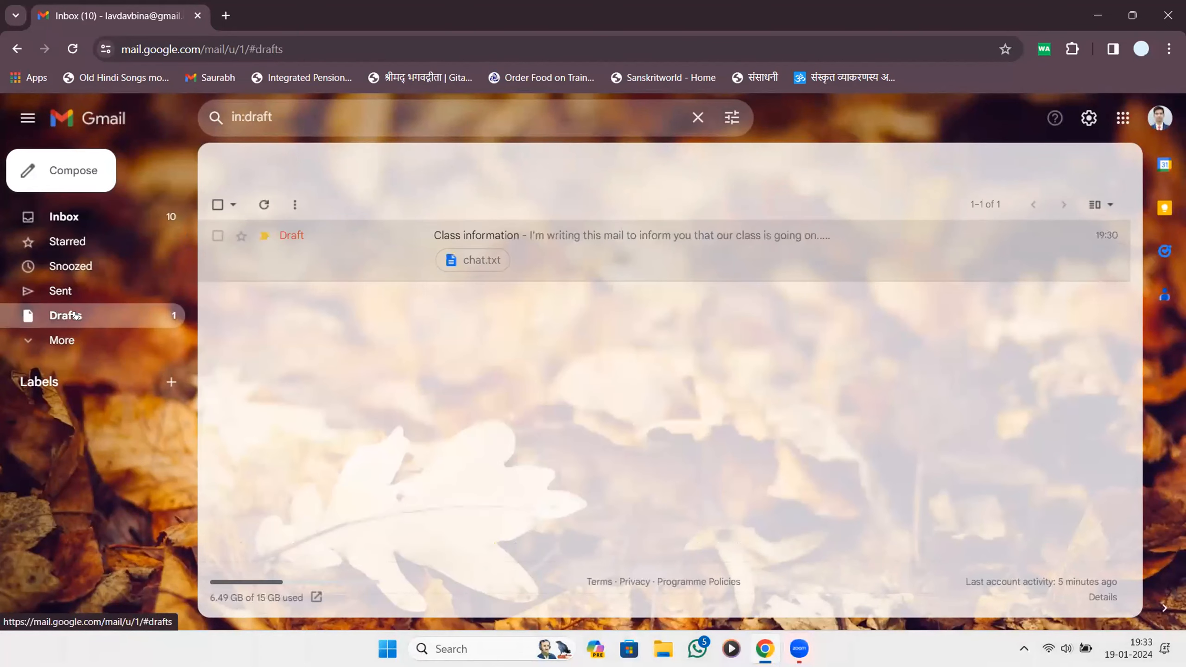
click(706, 265)
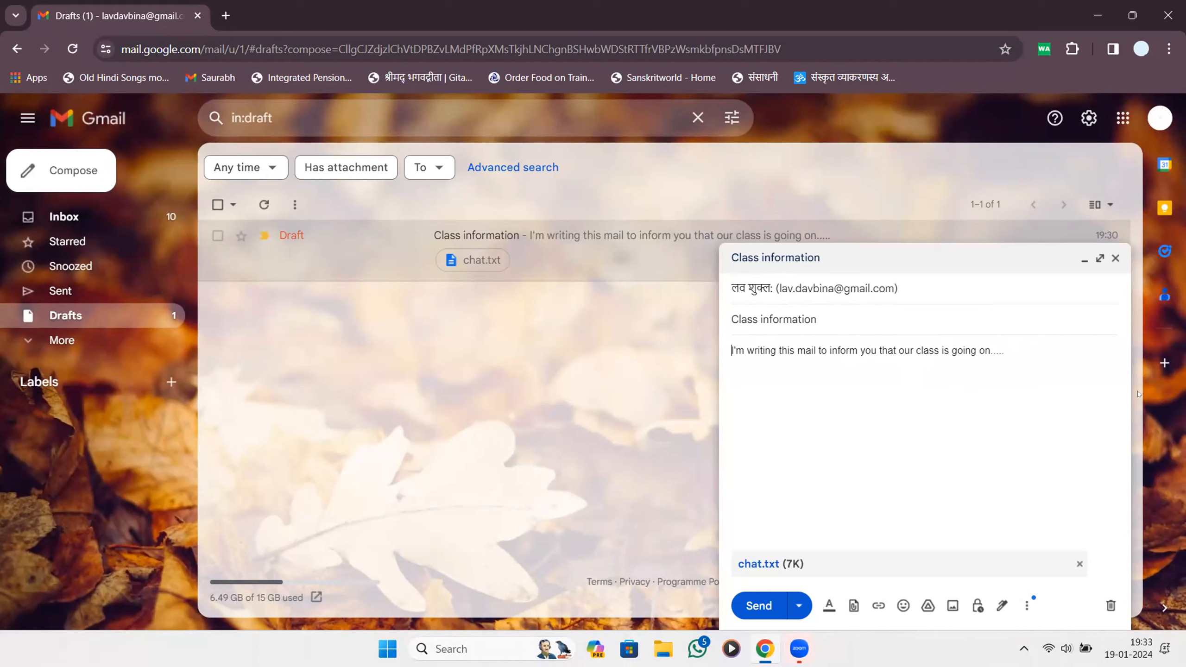
Add a new body line reading 'So please join as soon as possible'.
text(sh)
key(BackSpace)
key(BackSpace)
key(Return)
text(So pleasejoi)
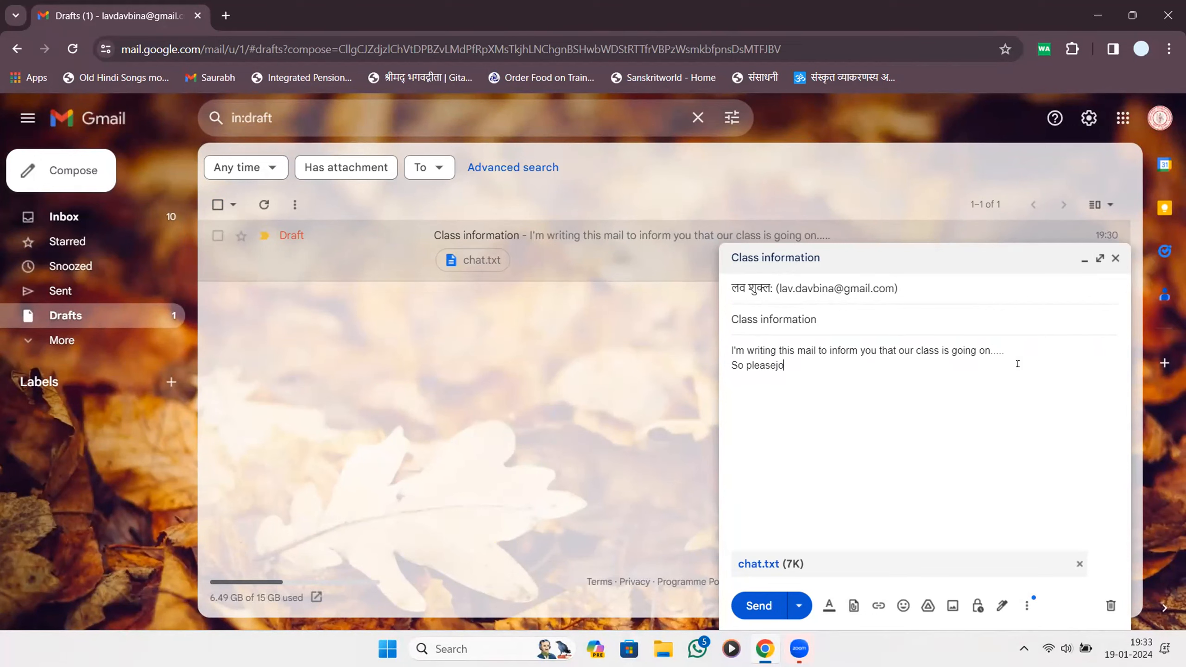
key(BackSpace)
key(BackSpace)
key(BackSpace)
text(join as soon)
key(Tab)
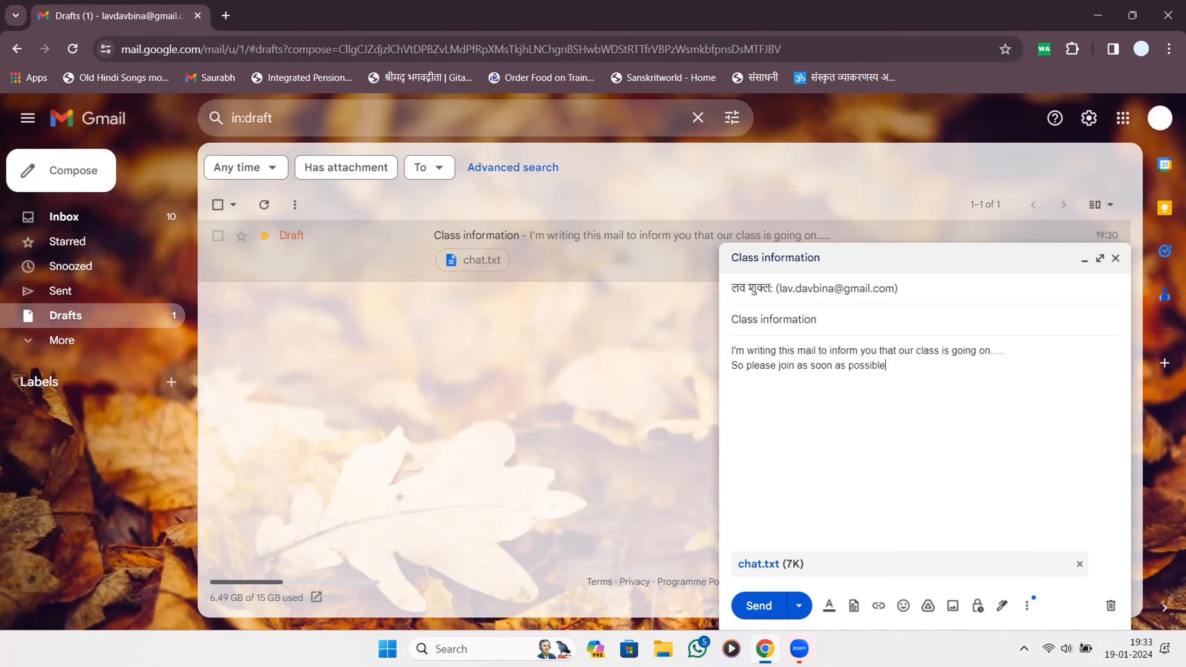
Select all the message text and discard the Class information draft.
key(Return)
key(ctrl+a)
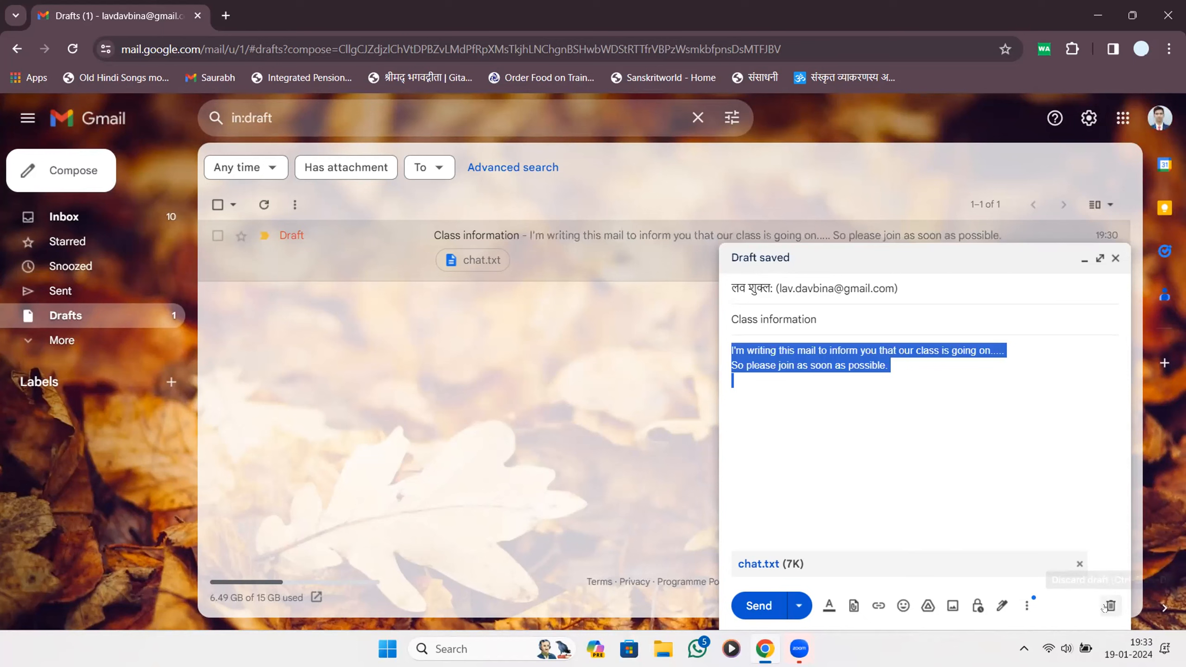
click(1110, 605)
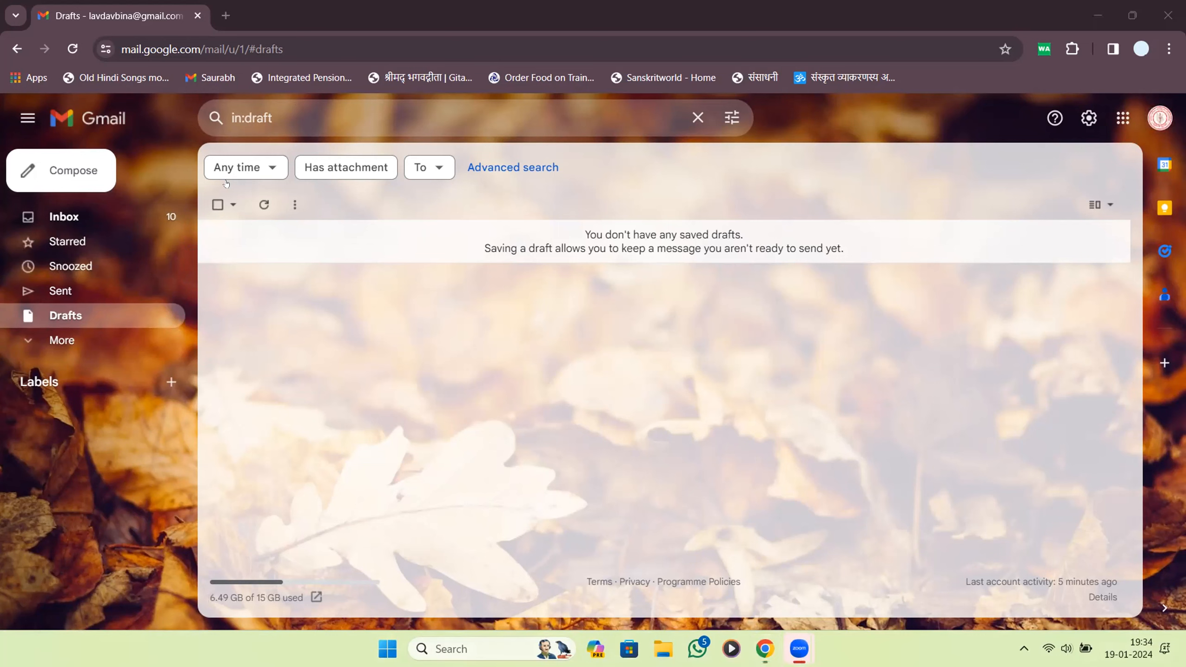
Return to the Inbox and toggle the important marker on the top two conversations.
click(78, 340)
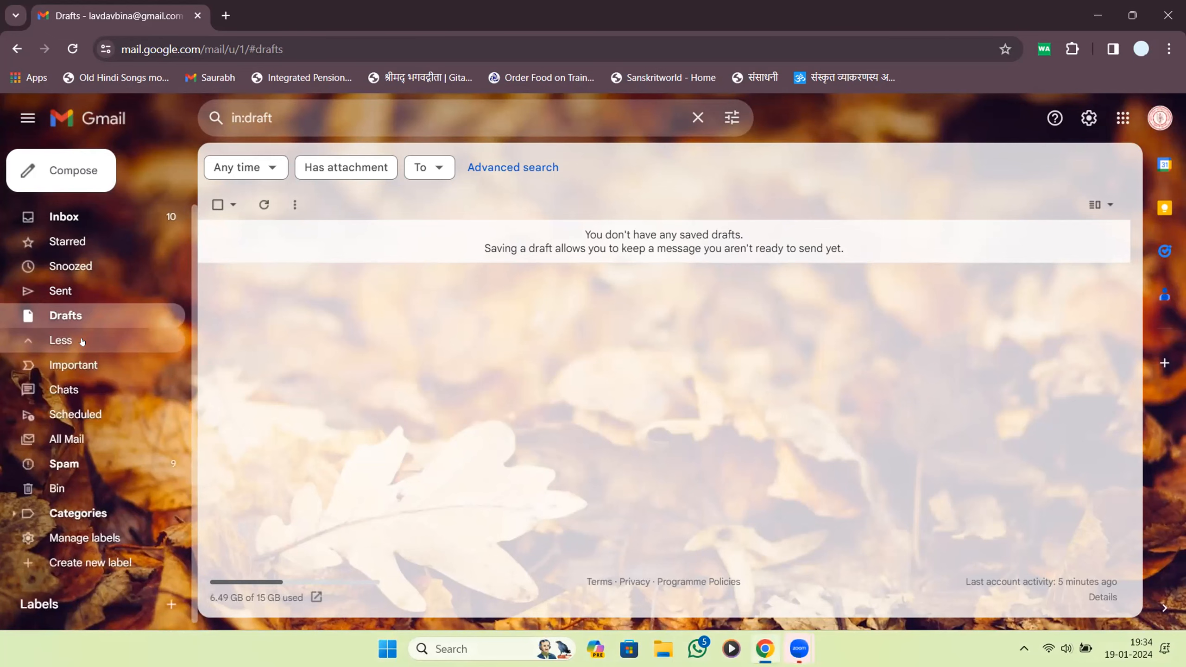
click(116, 219)
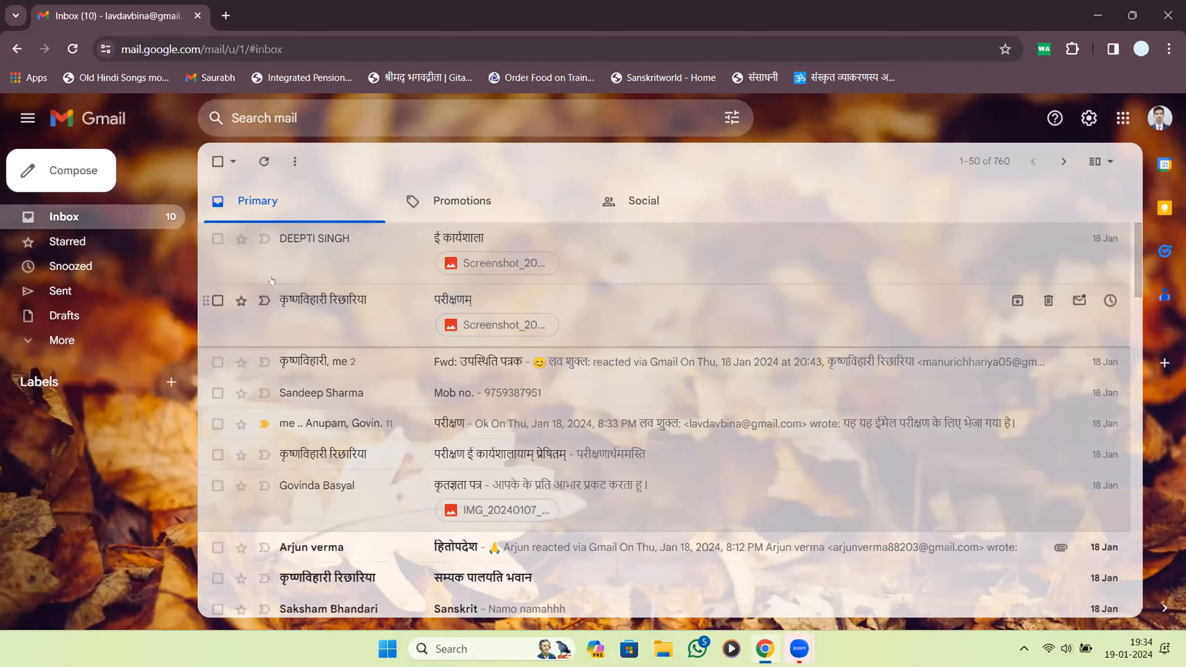
click(264, 238)
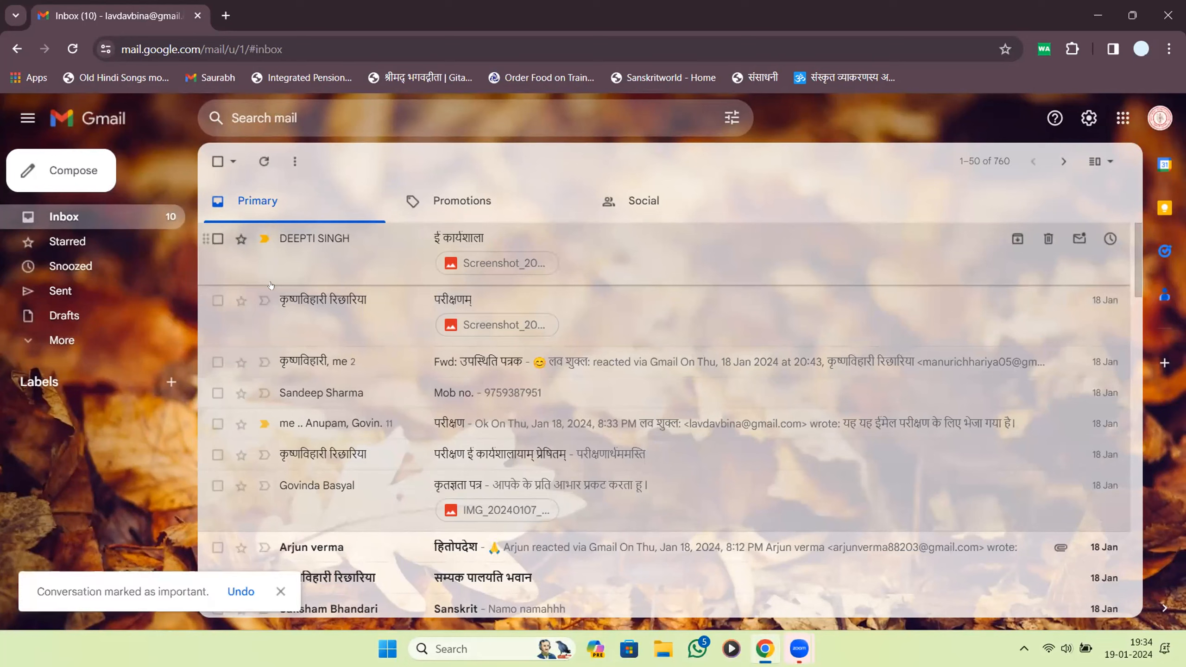
click(264, 238)
click(264, 300)
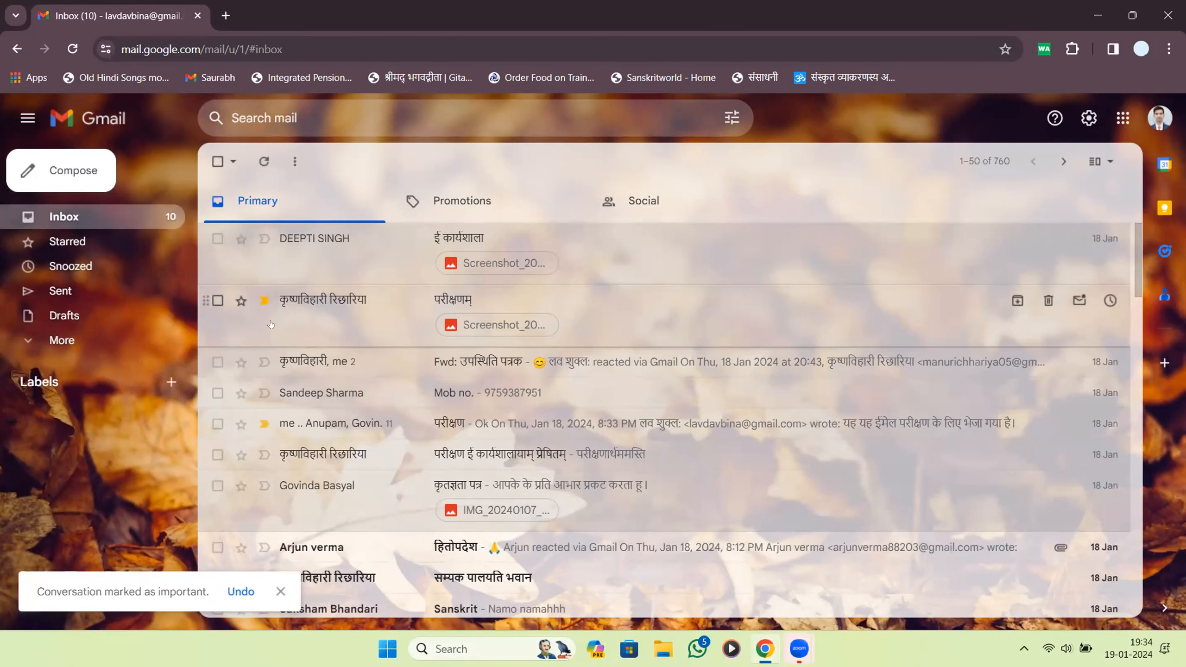
click(264, 300)
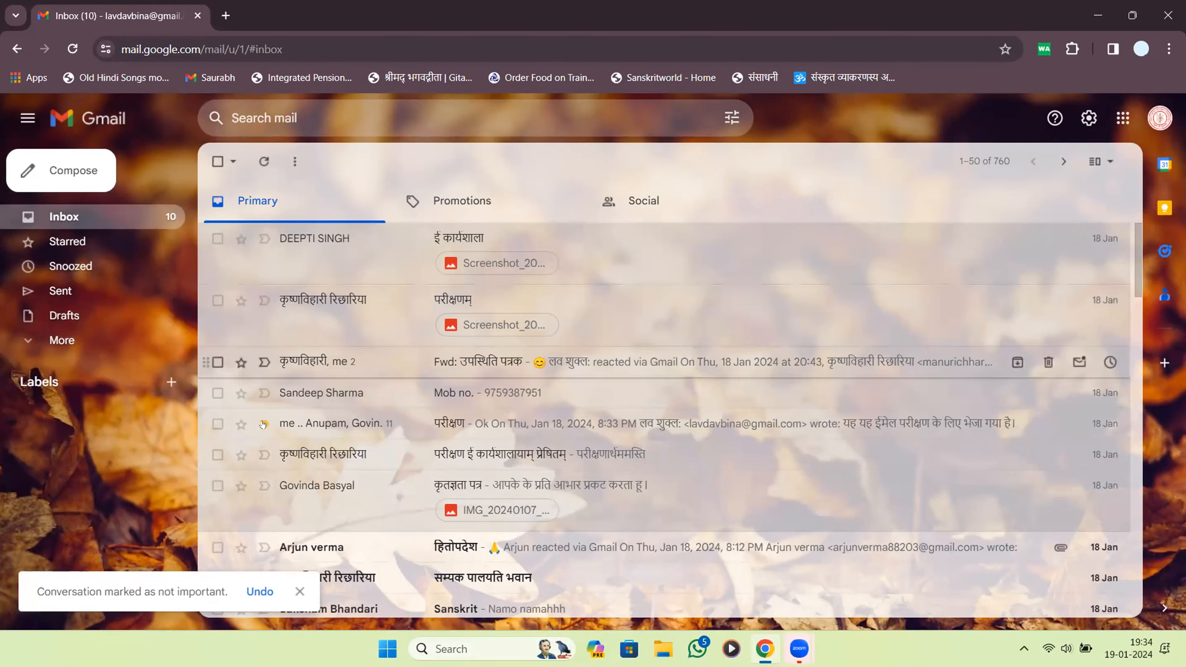
Mark the परीक्षणम् conversation as important, leaving ई कार्यशाला unmarked.
scroll(263, 424, down, 15)
scroll(275, 403, up, 5)
scroll(275, 403, down, 5)
scroll(275, 402, down, 10)
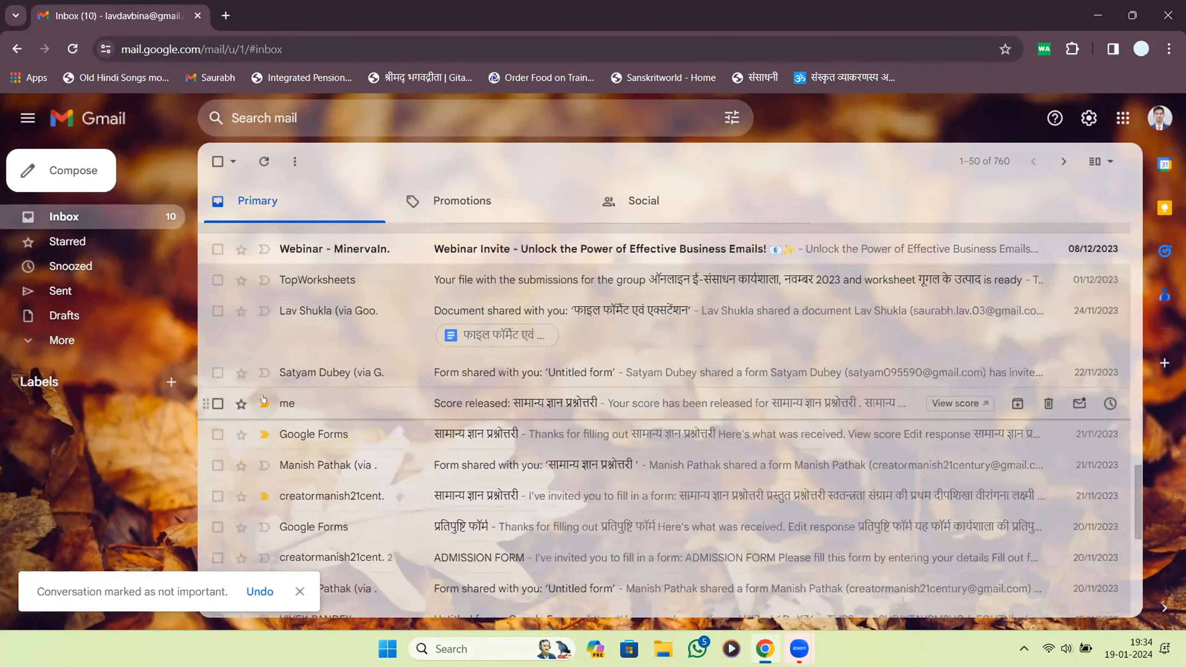
scroll(263, 400, up, 20)
click(262, 300)
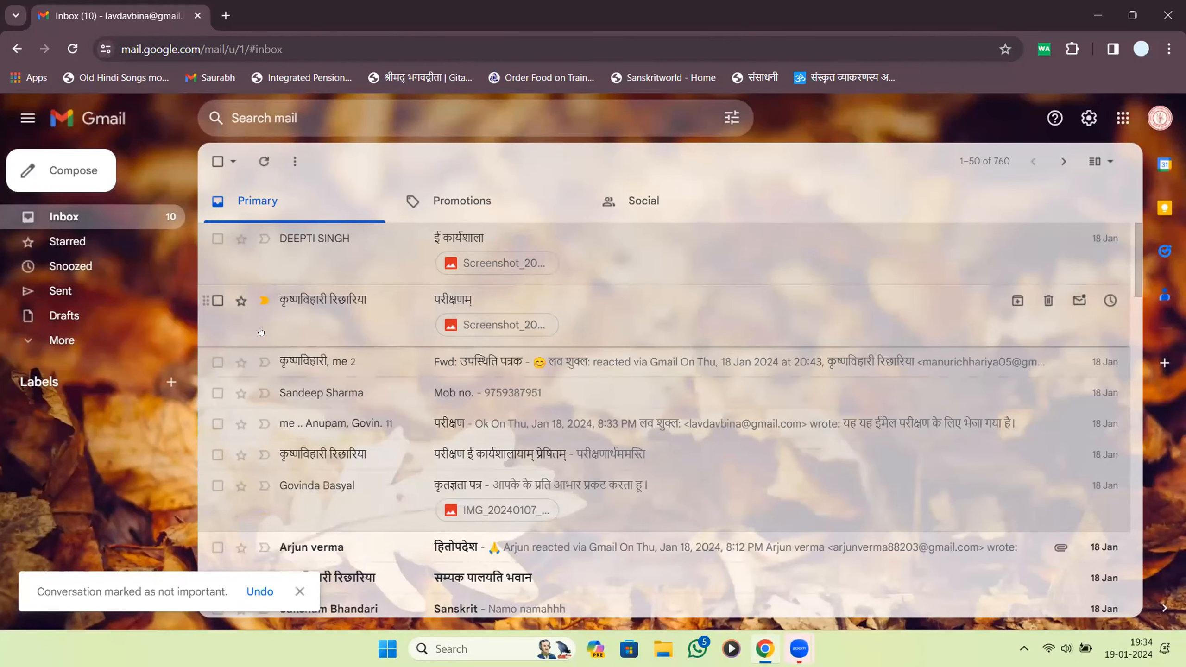
click(67, 343)
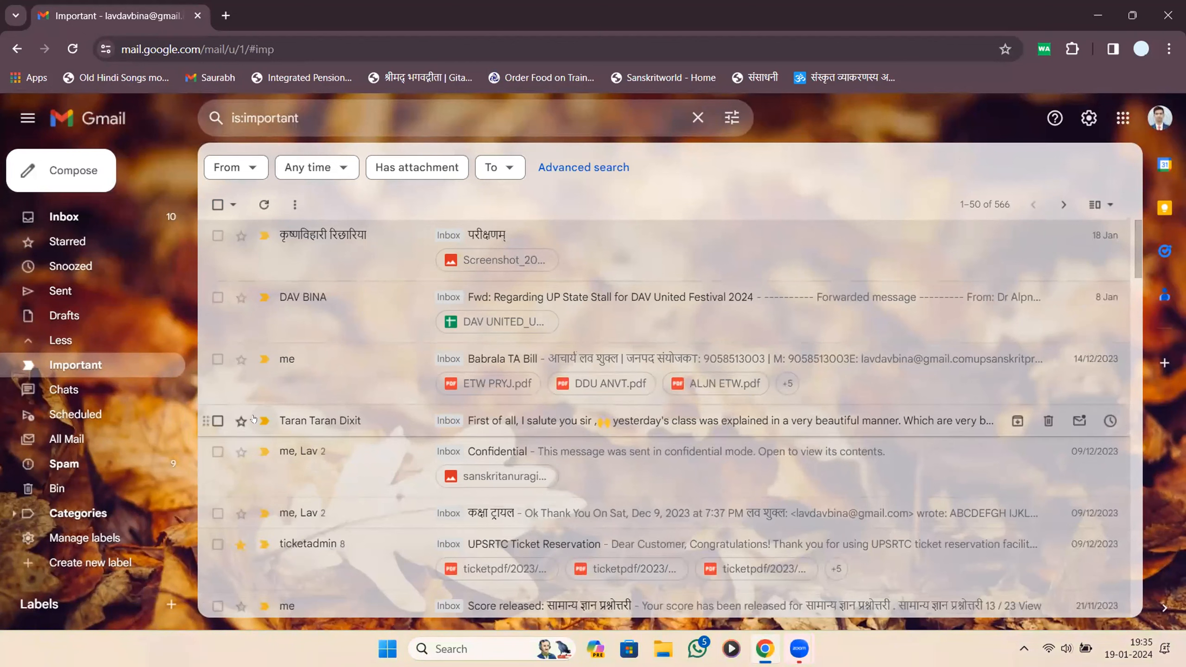
click(105, 223)
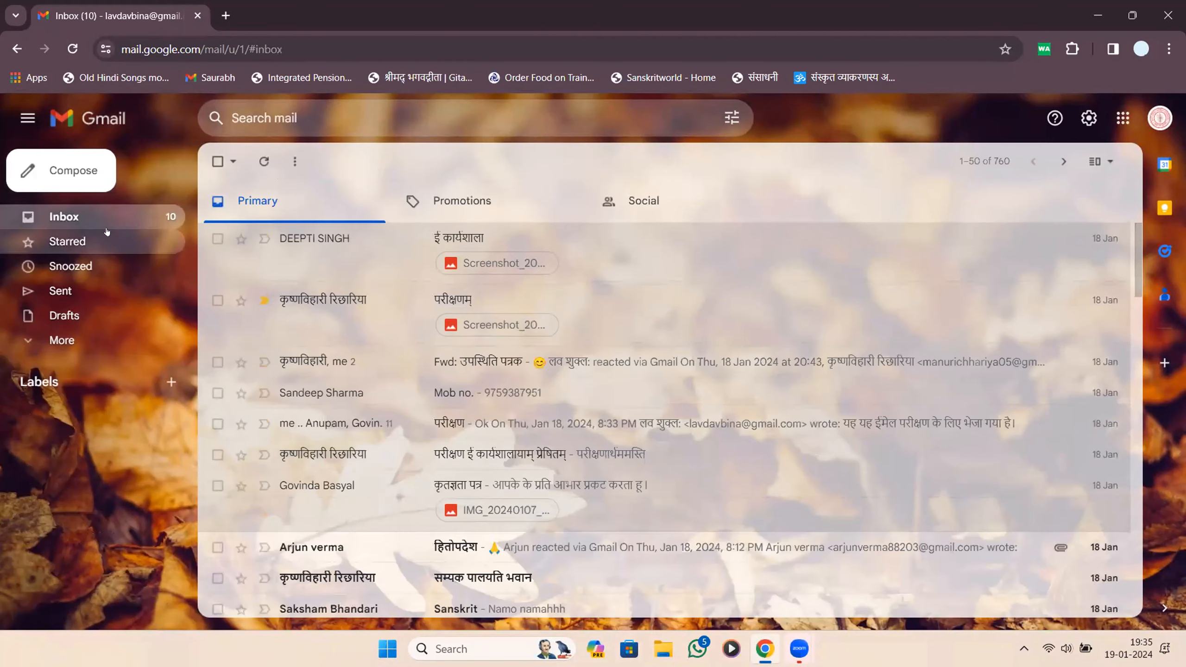
click(106, 340)
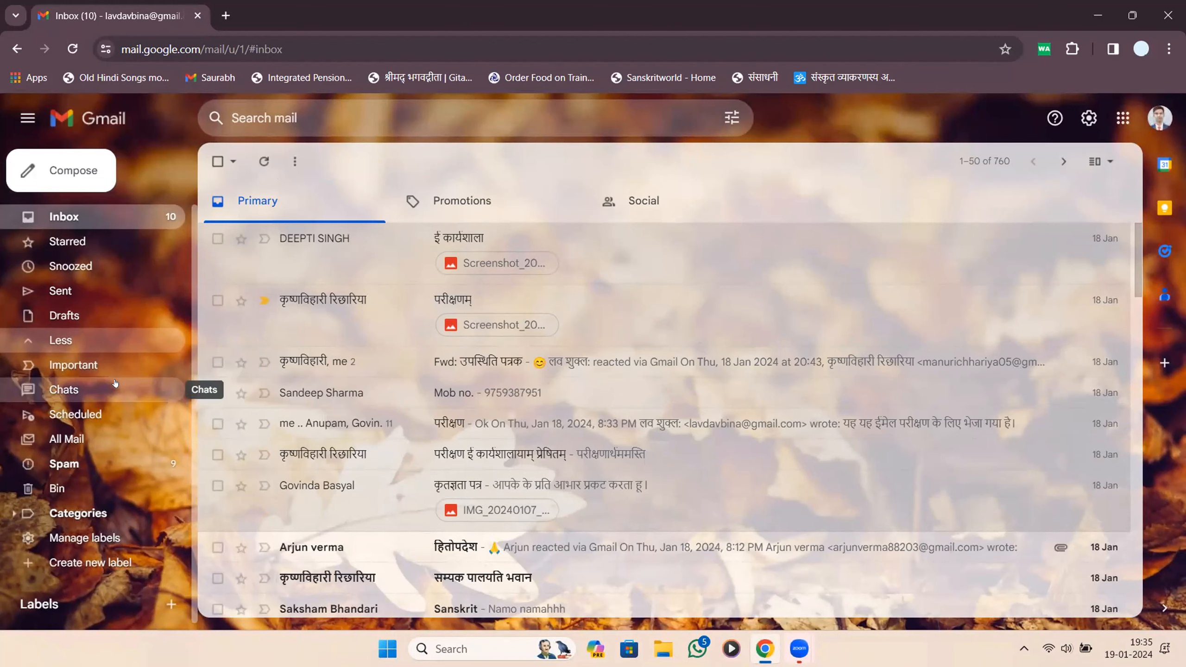
click(116, 384)
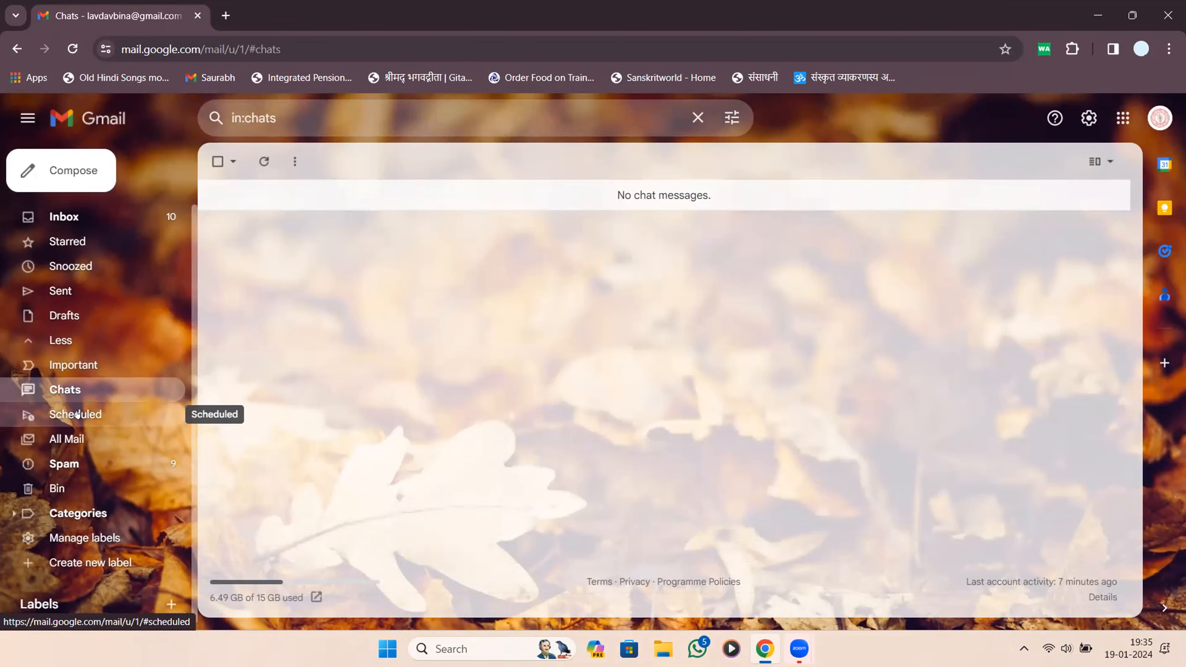
click(164, 403)
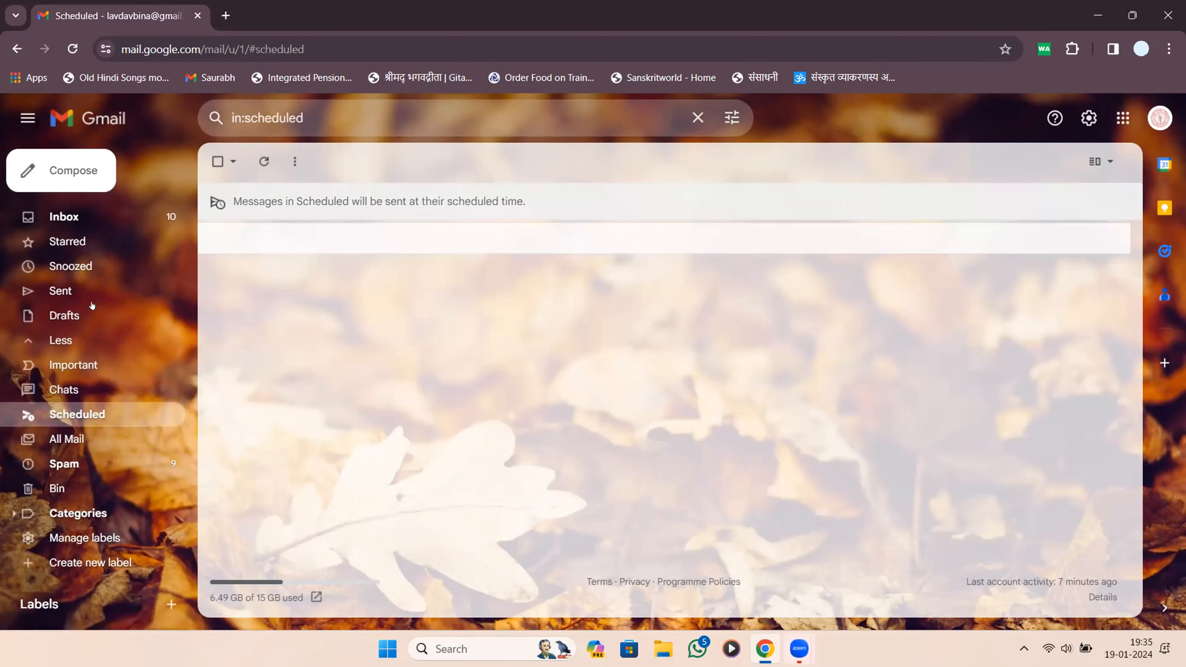
click(98, 224)
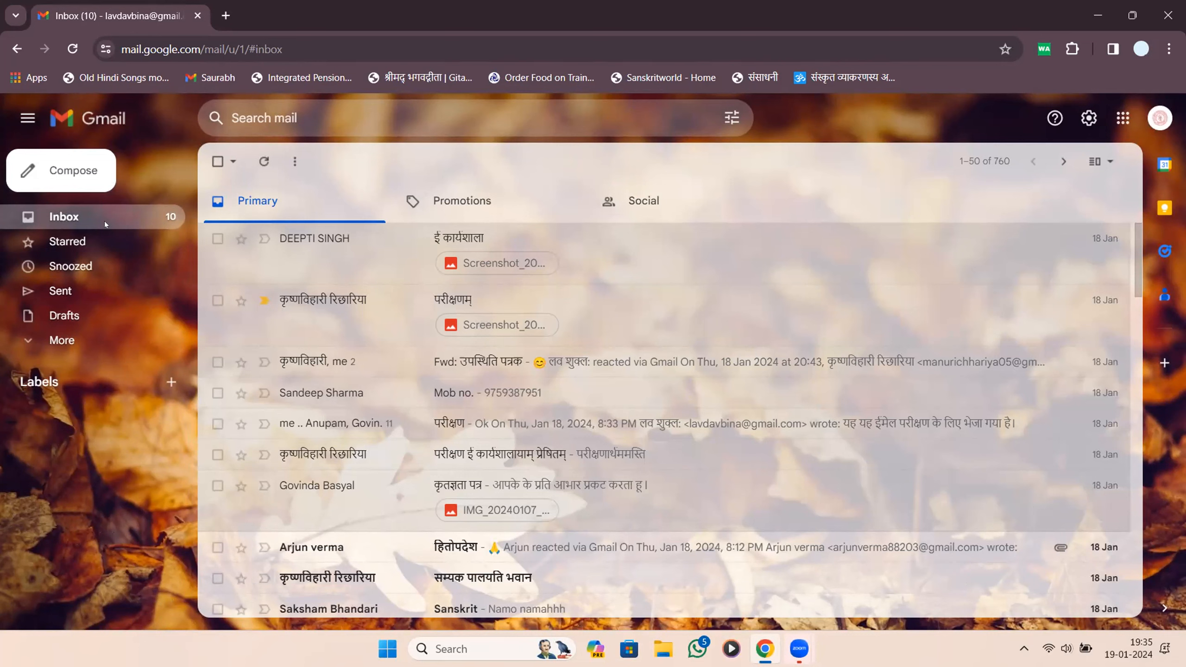
Start a new email and delete the signature from its body.
click(85, 171)
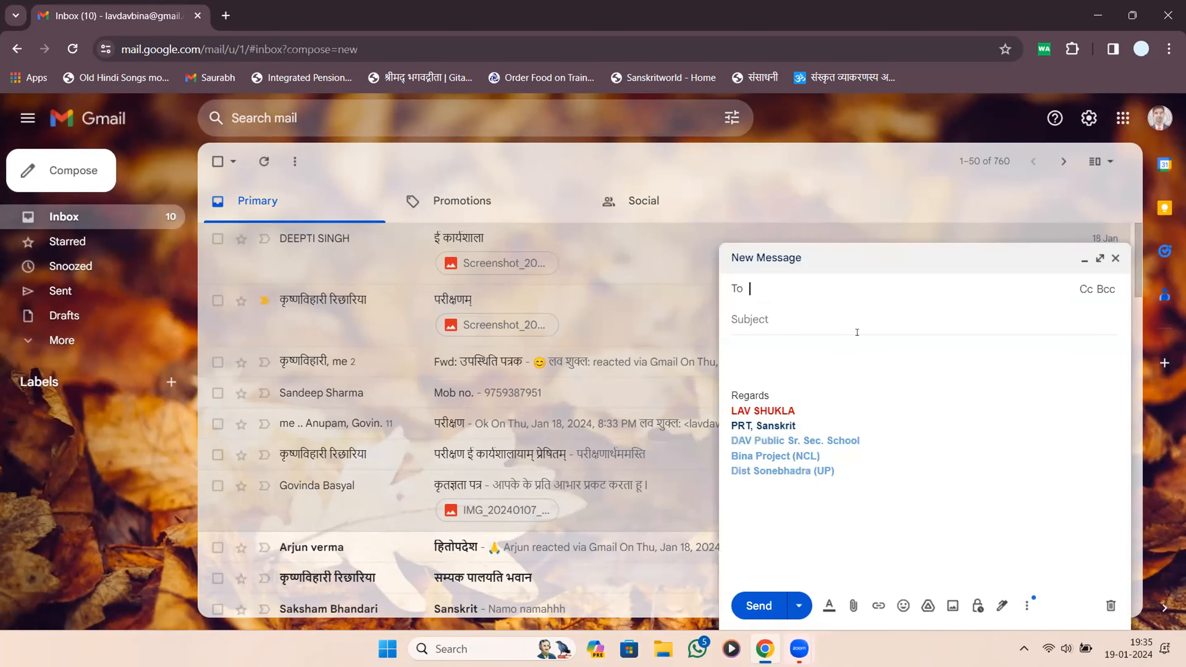
drag(865, 439, 729, 393)
key(ctrl+a)
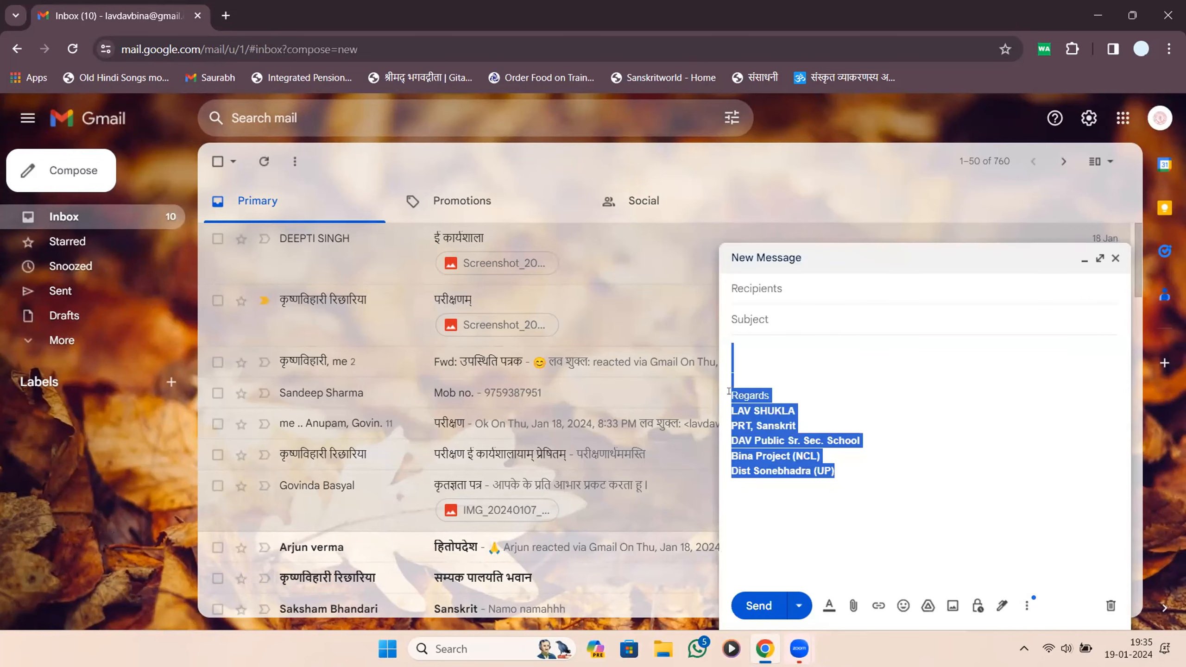
key(BackSpace)
Address it to the first suggested contact with subject 'Test' and body 'Testing.........'.
click(815, 308)
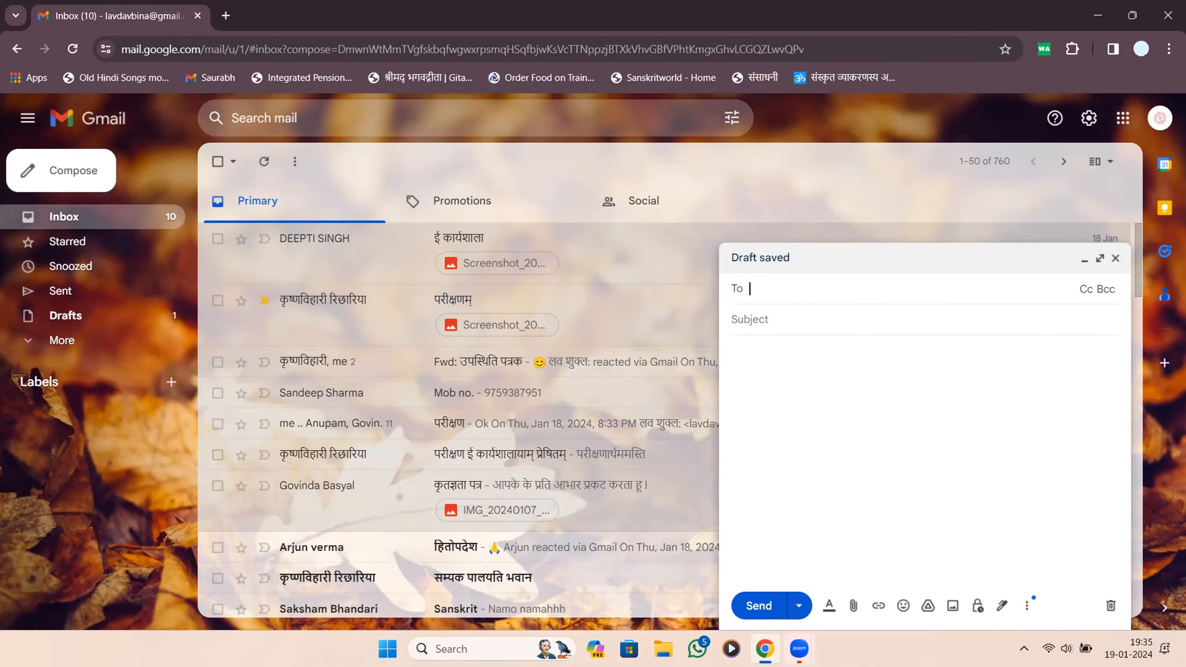
text(man)
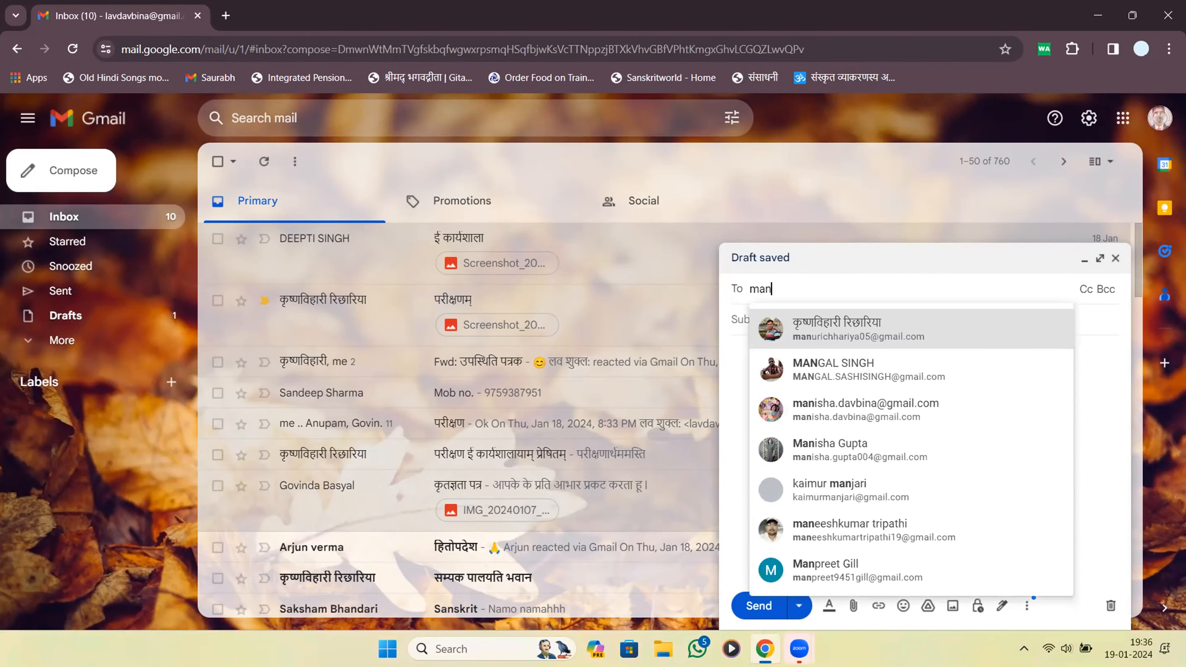
click(956, 317)
click(932, 333)
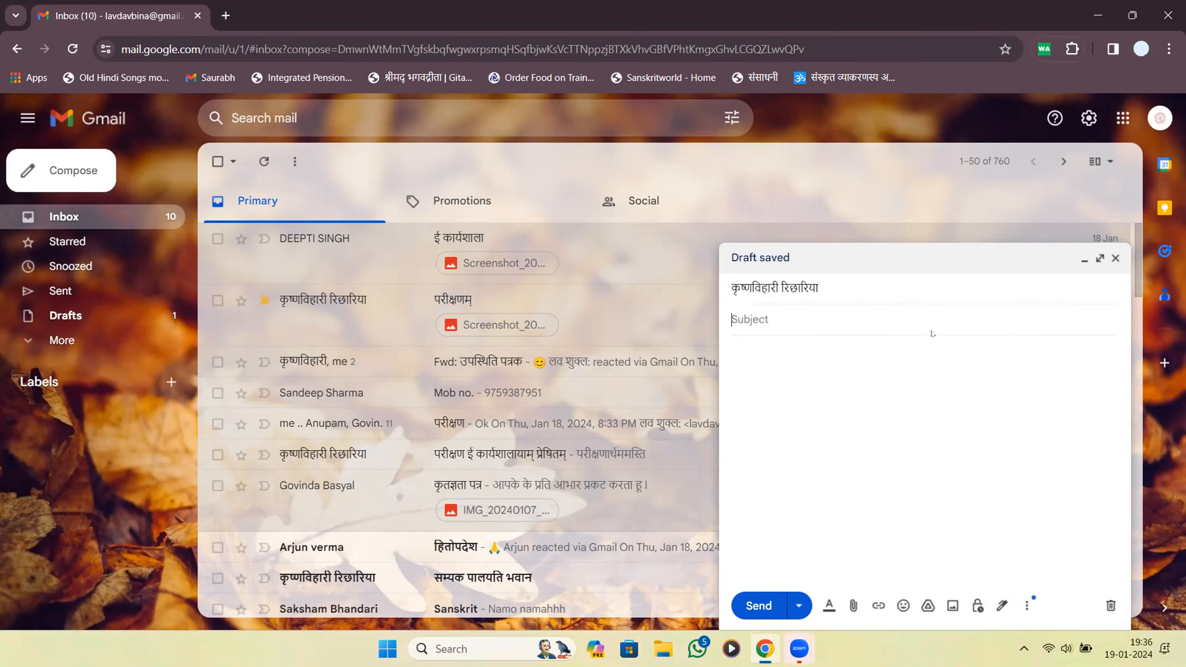
text(Test)
key(Tab)
text(Testing..........)
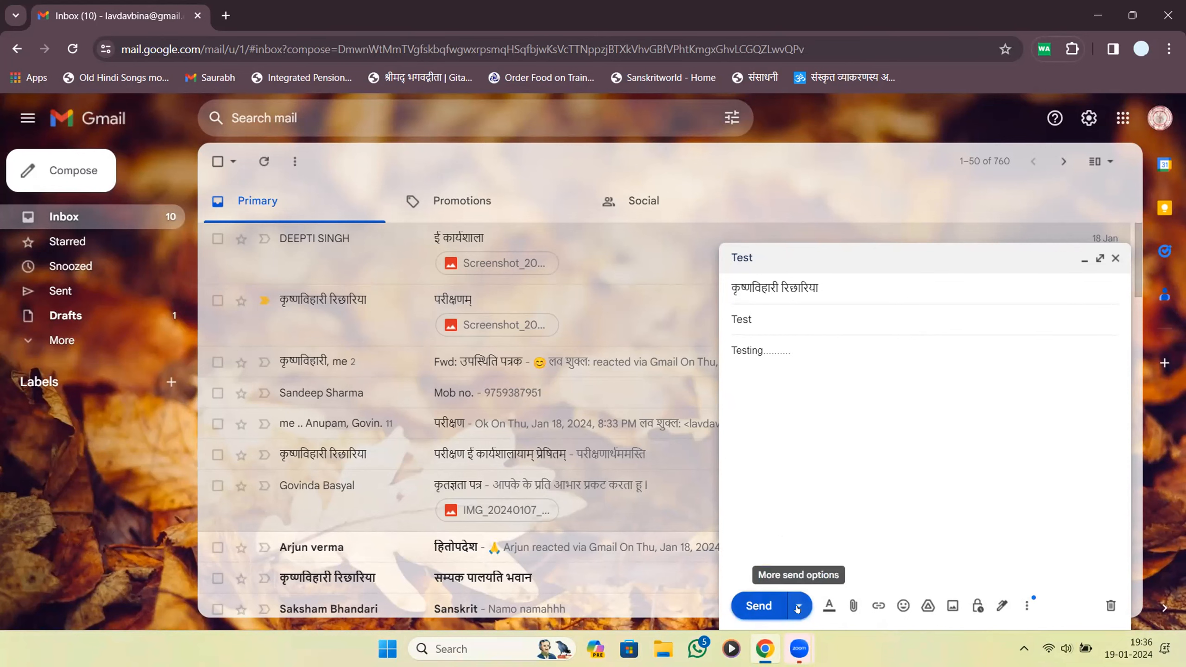
Schedule the Test email for a custom time of 20:40 on 19 Jan 2024.
click(798, 606)
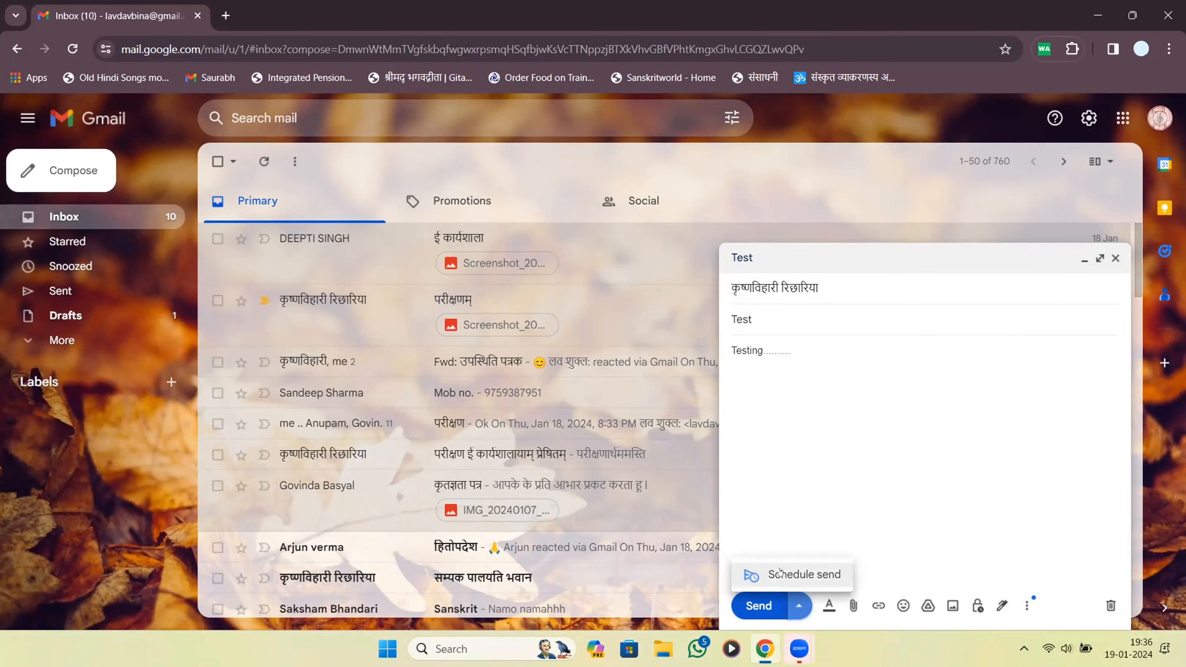
click(780, 572)
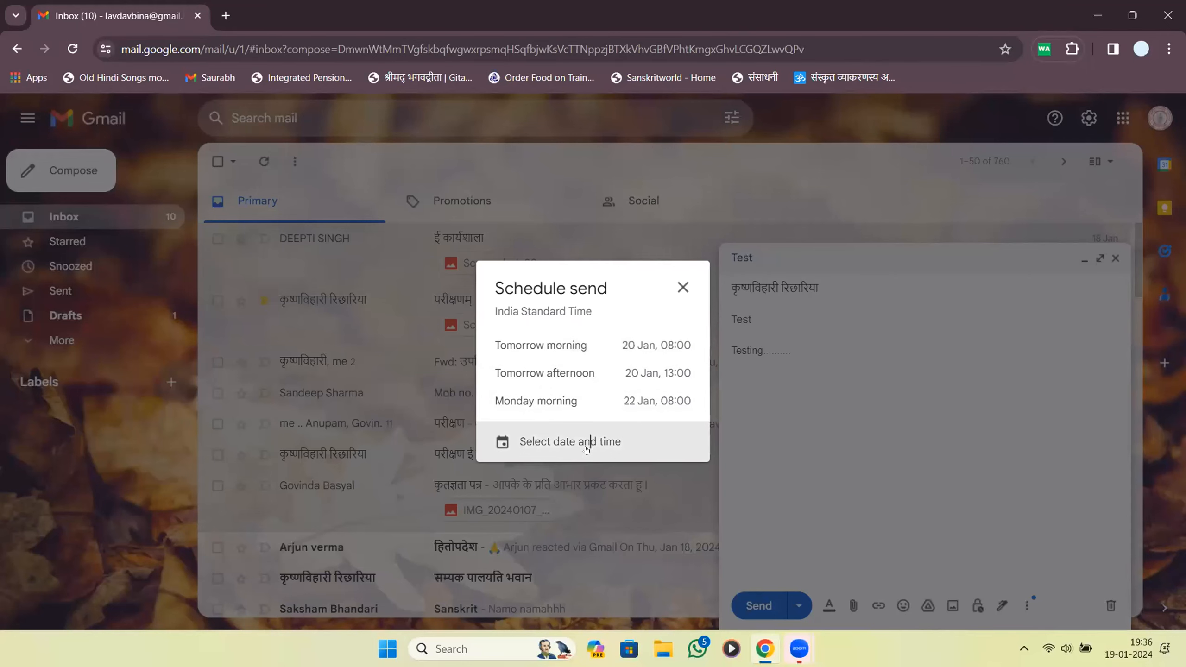
click(586, 449)
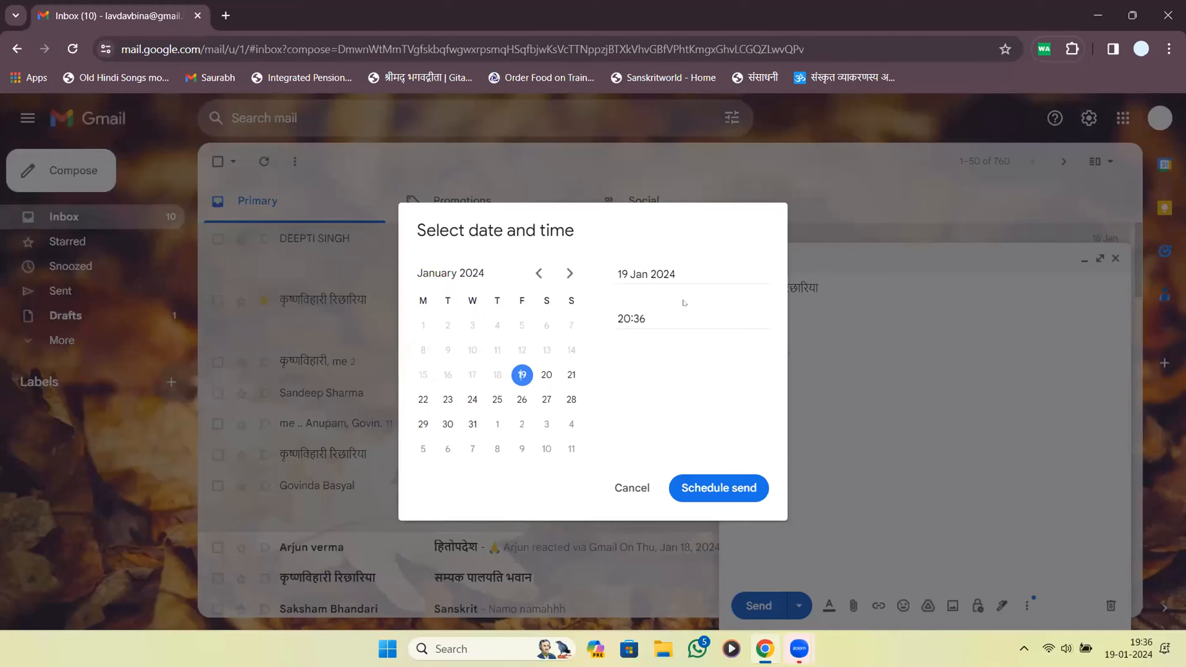
key(BackSpace)
key(BackSpace)
text(40)
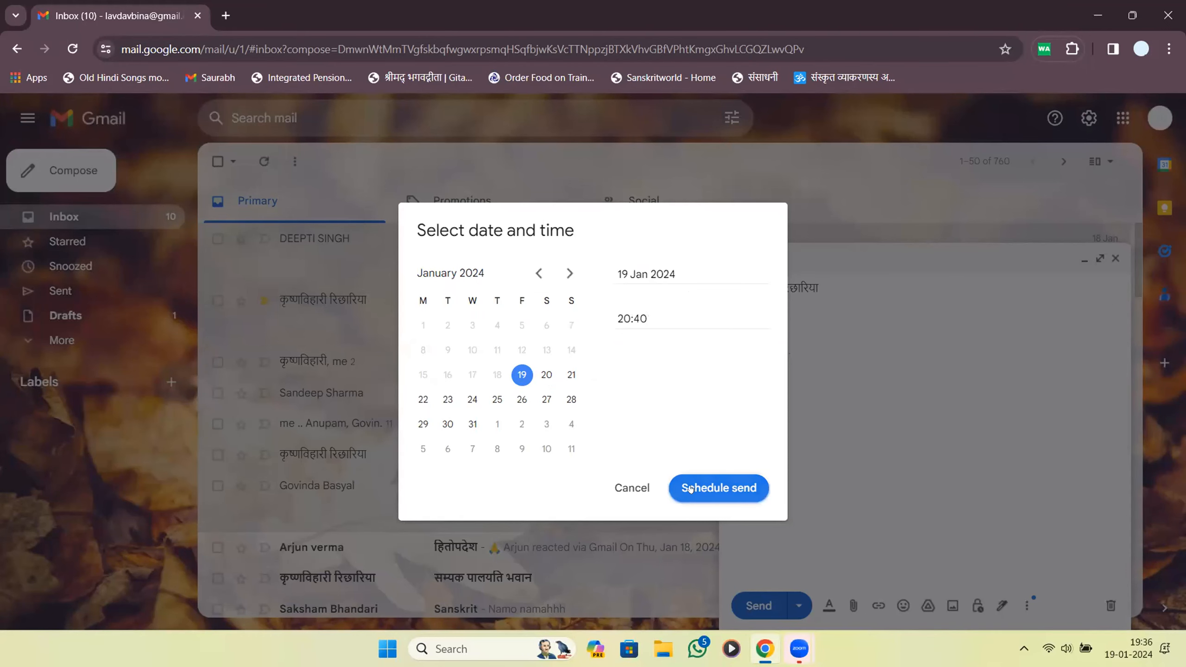
click(690, 488)
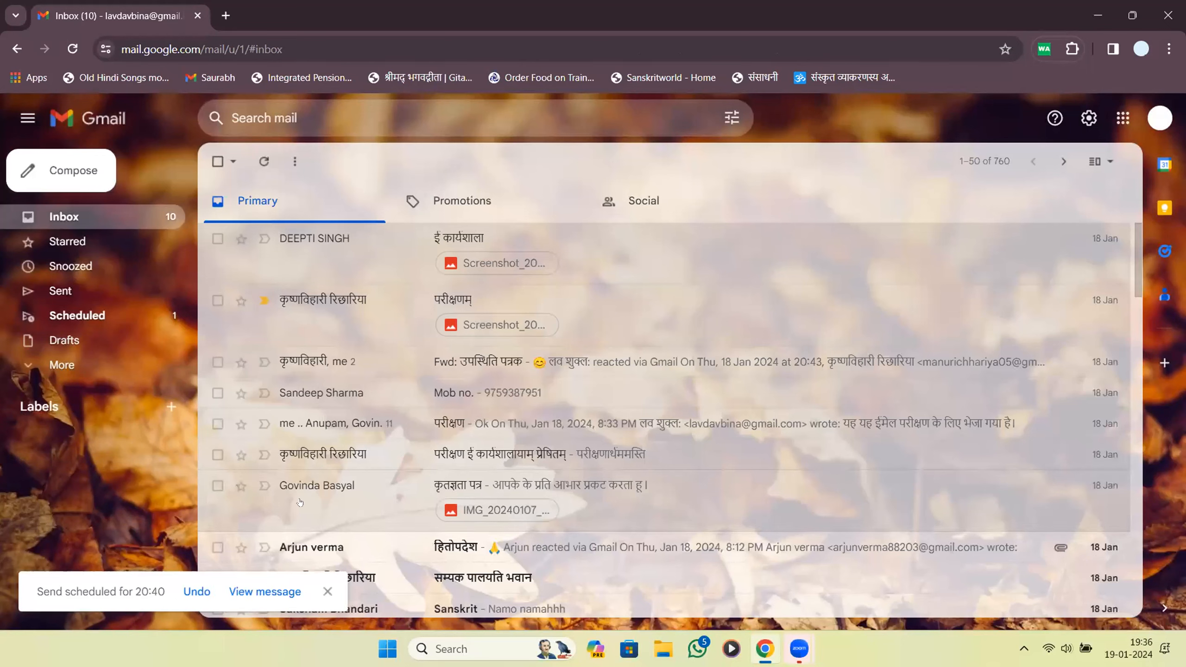
mouse_move(182, 553)
mouse_down()
mouse_move(30, 572)
mouse_move(41, 610)
mouse_move(271, 615)
mouse_move(334, 581)
mouse_move(176, 535)
mouse_up()
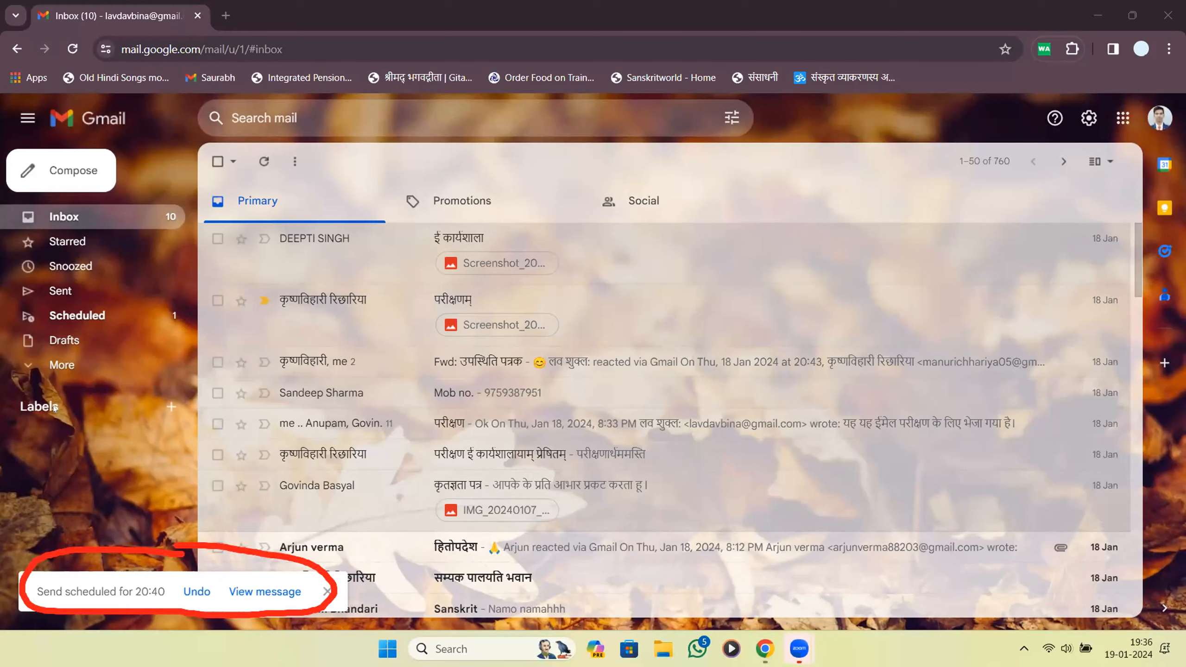
click(109, 323)
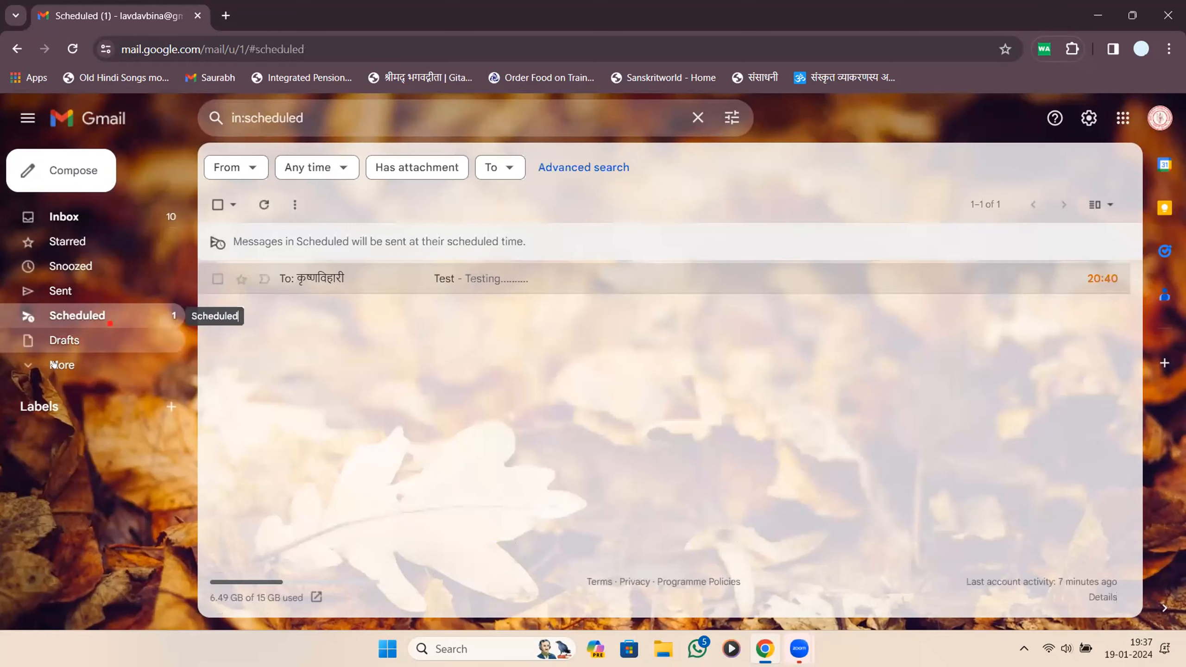
click(84, 365)
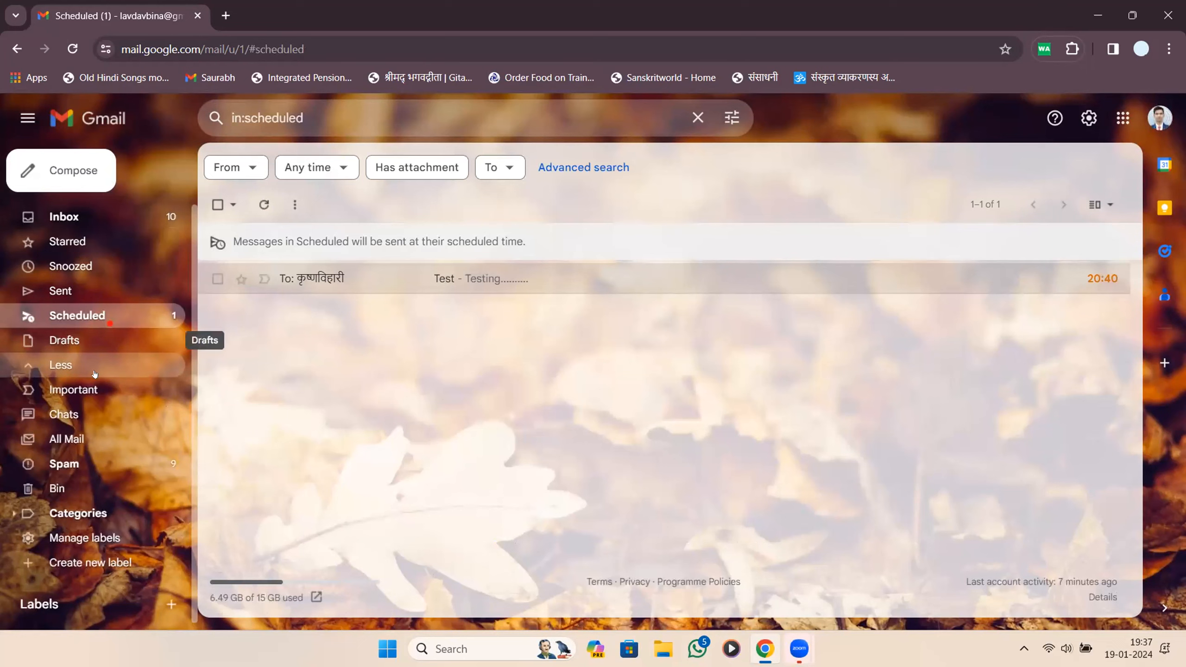
click(104, 439)
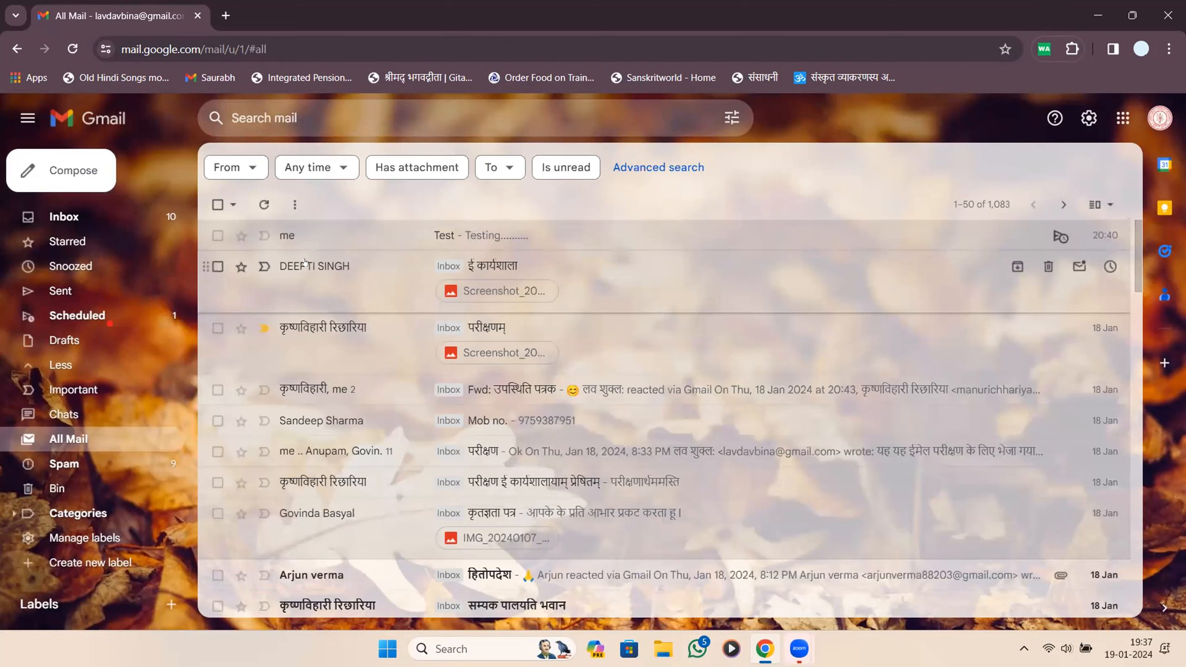
mouse_move(305, 263)
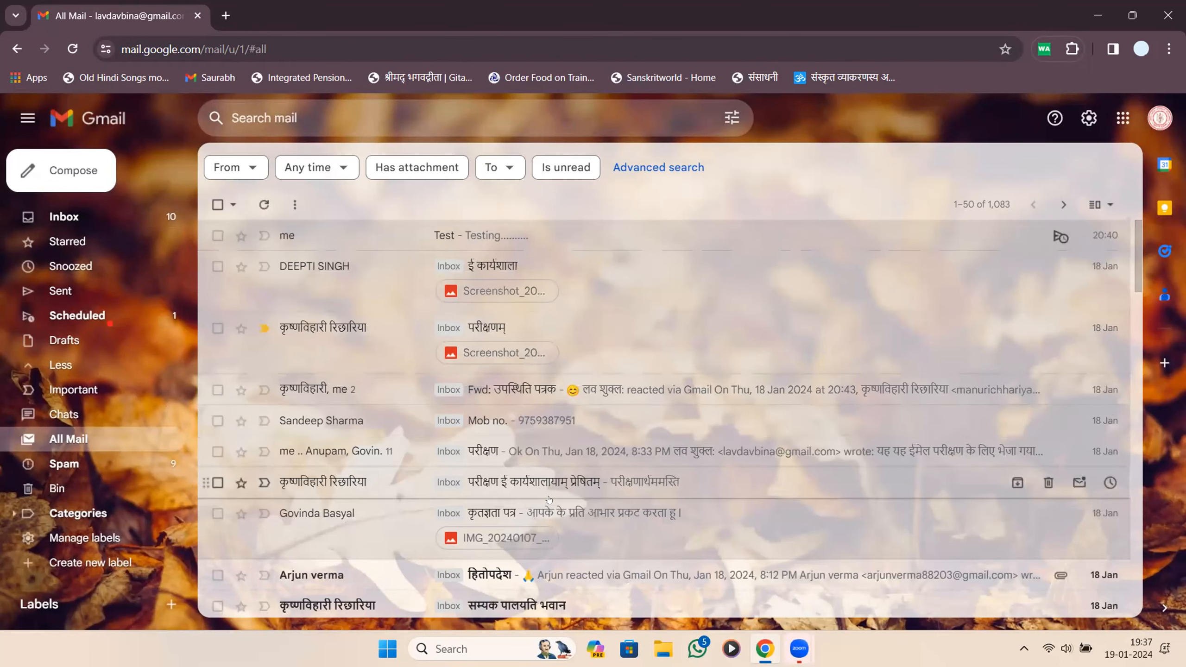
scroll(549, 499, down, 5)
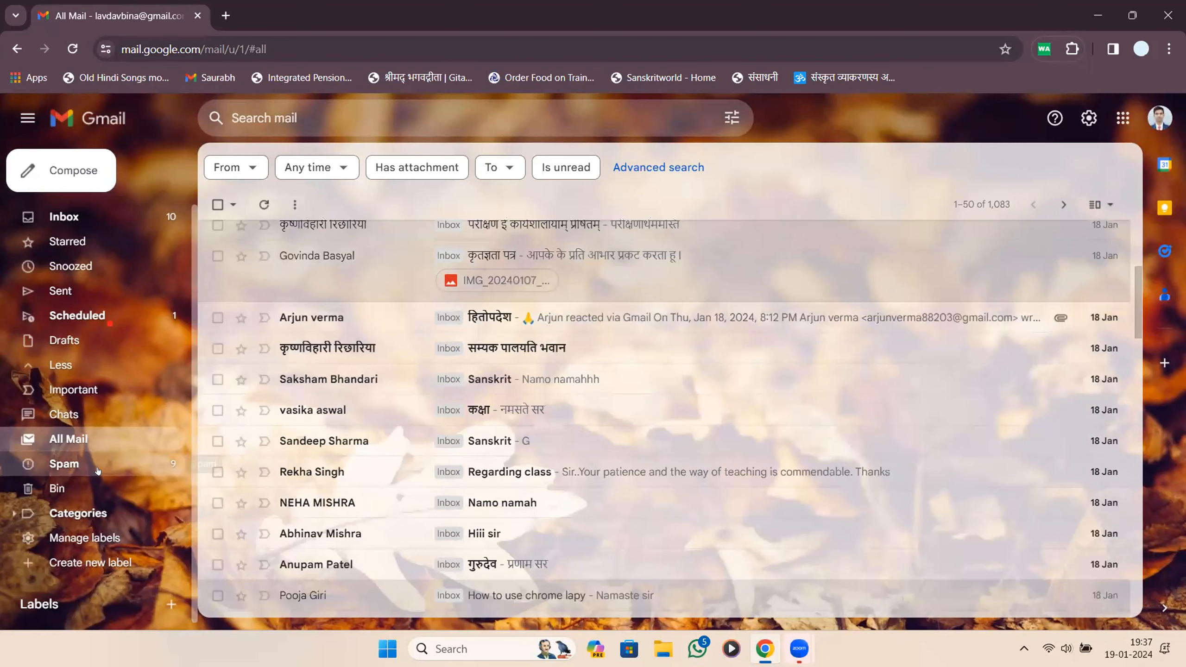
click(137, 225)
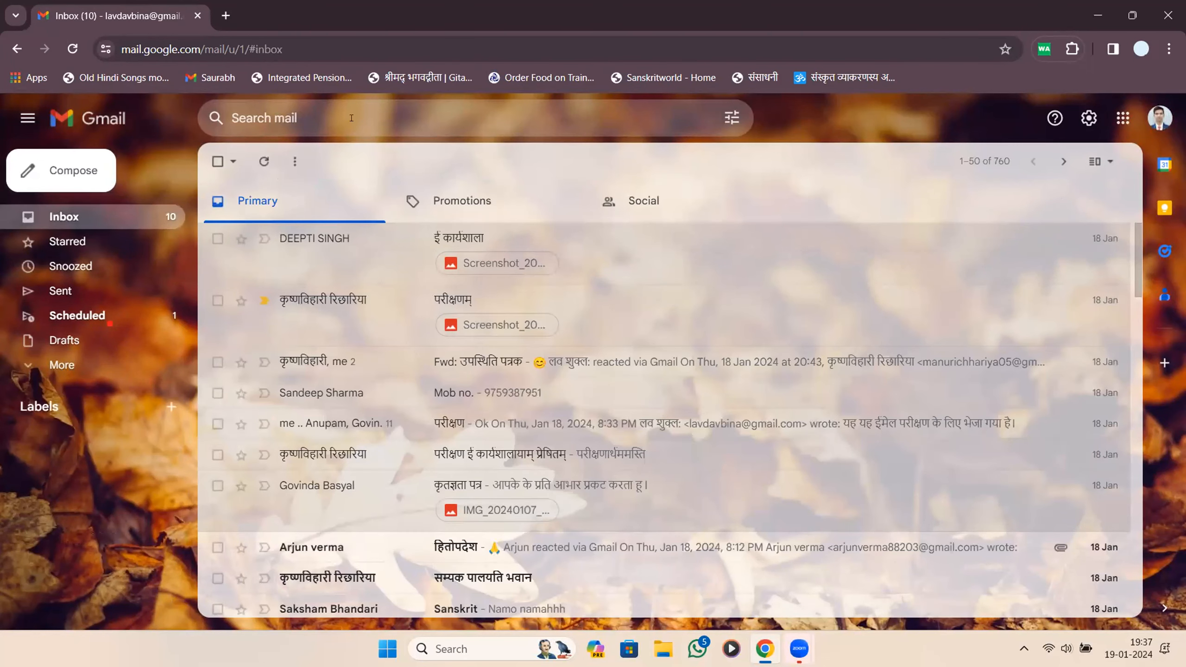
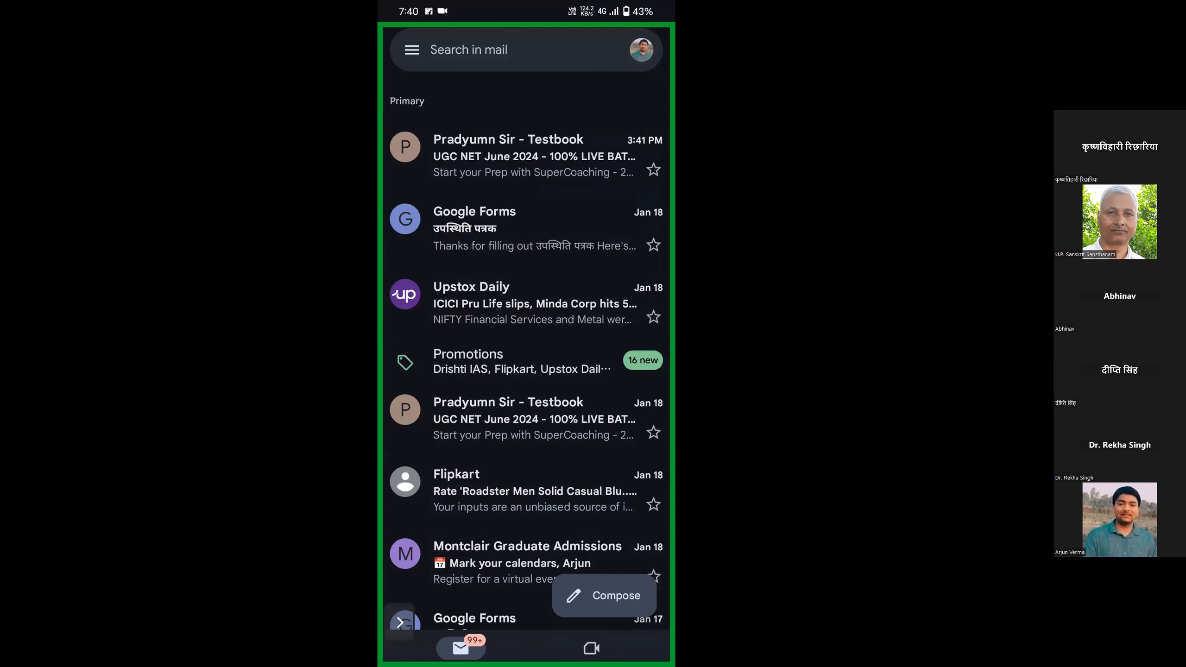
Start a new email addressed to the suggested contact found by typing 'p'.
click(615, 596)
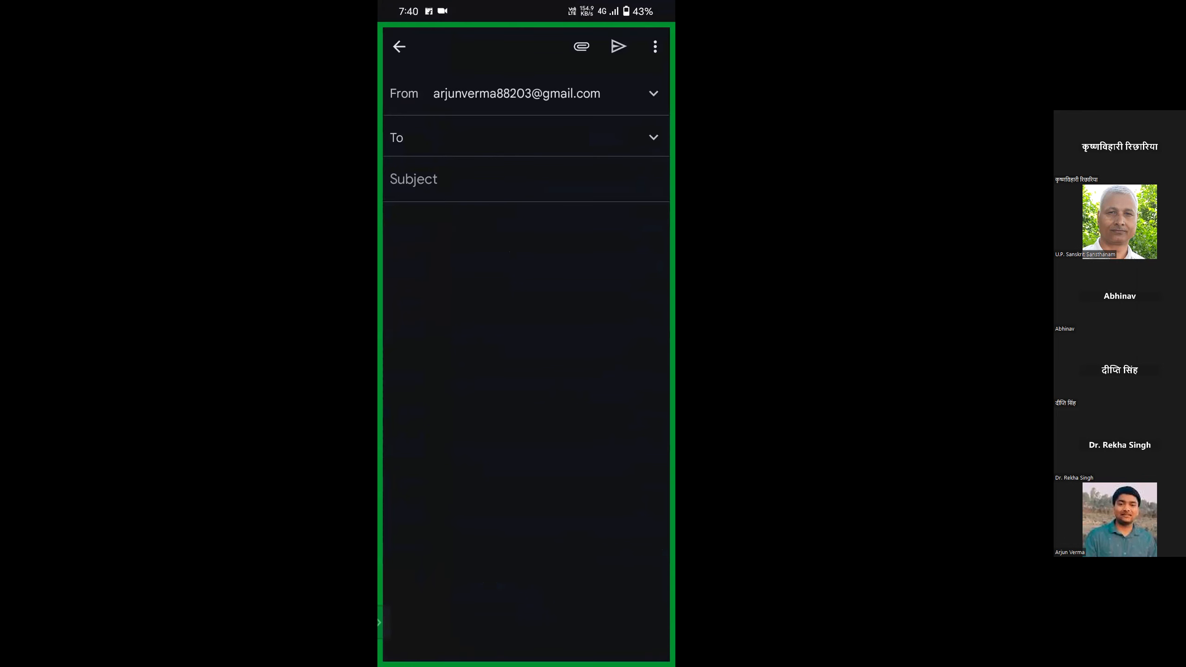
text(p)
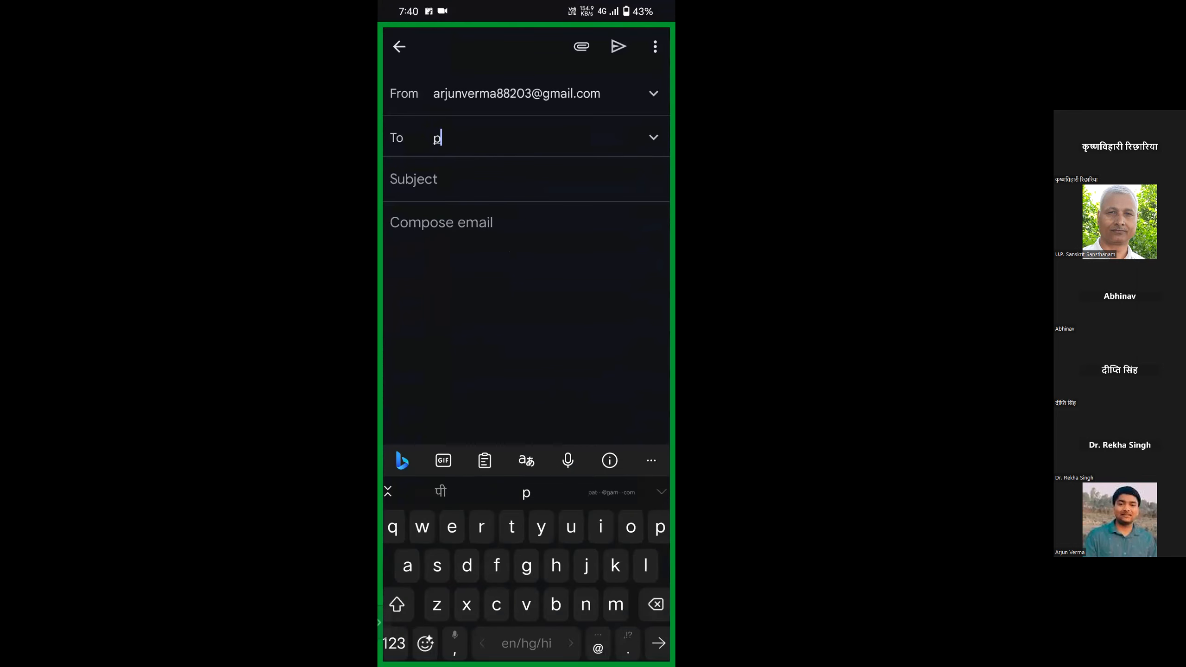
click(611, 493)
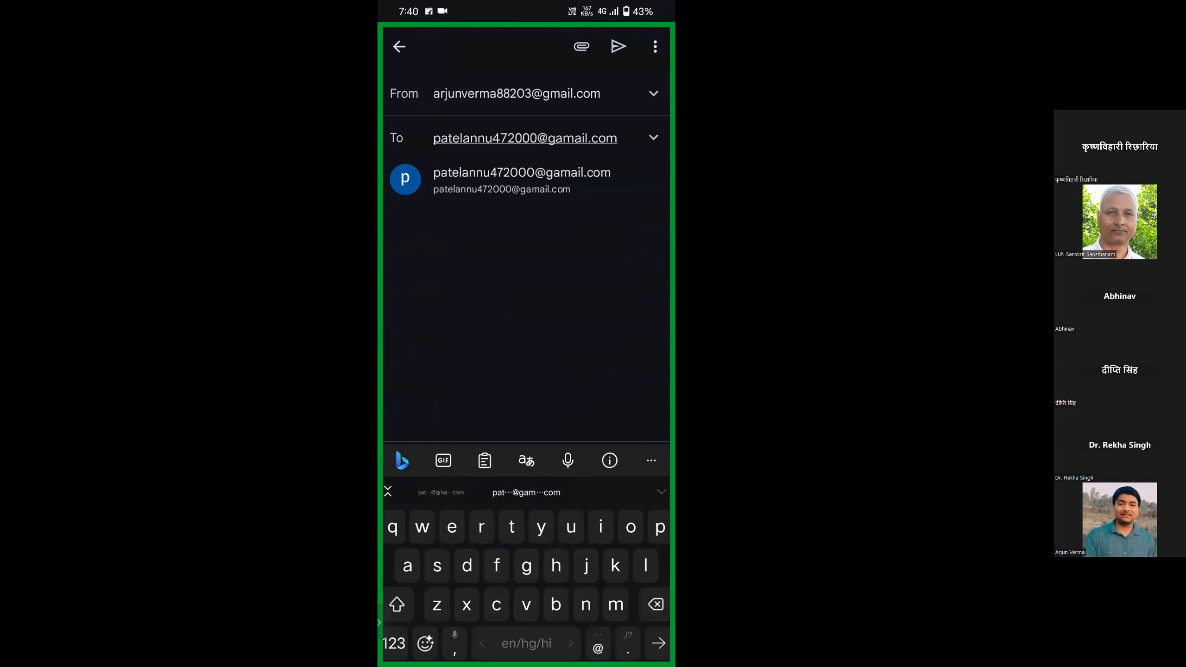
Schedule it for 8:40 PM, then cancel the scheduled send so it reverts to a draft.
click(655, 46)
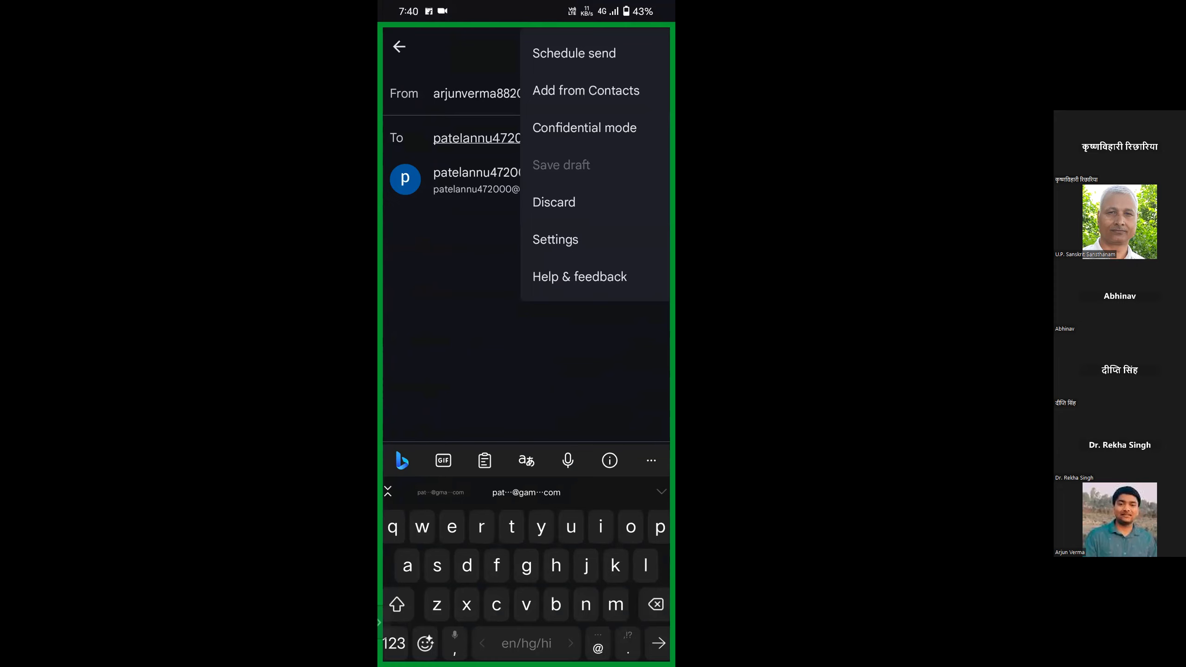
click(574, 52)
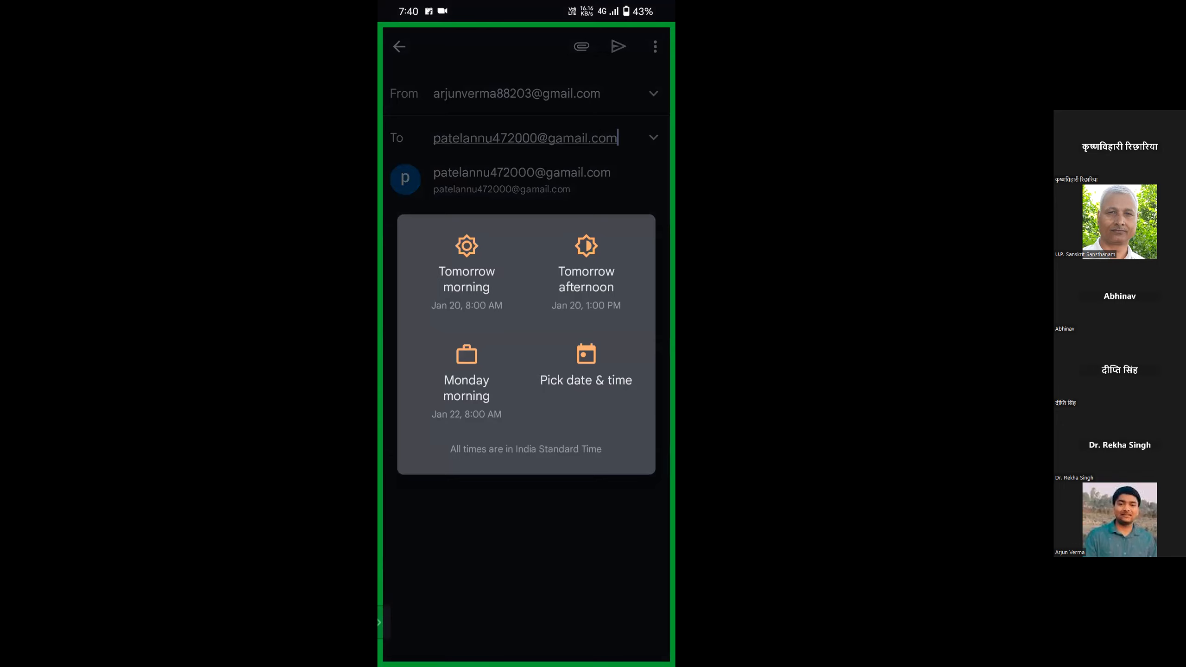
click(586, 366)
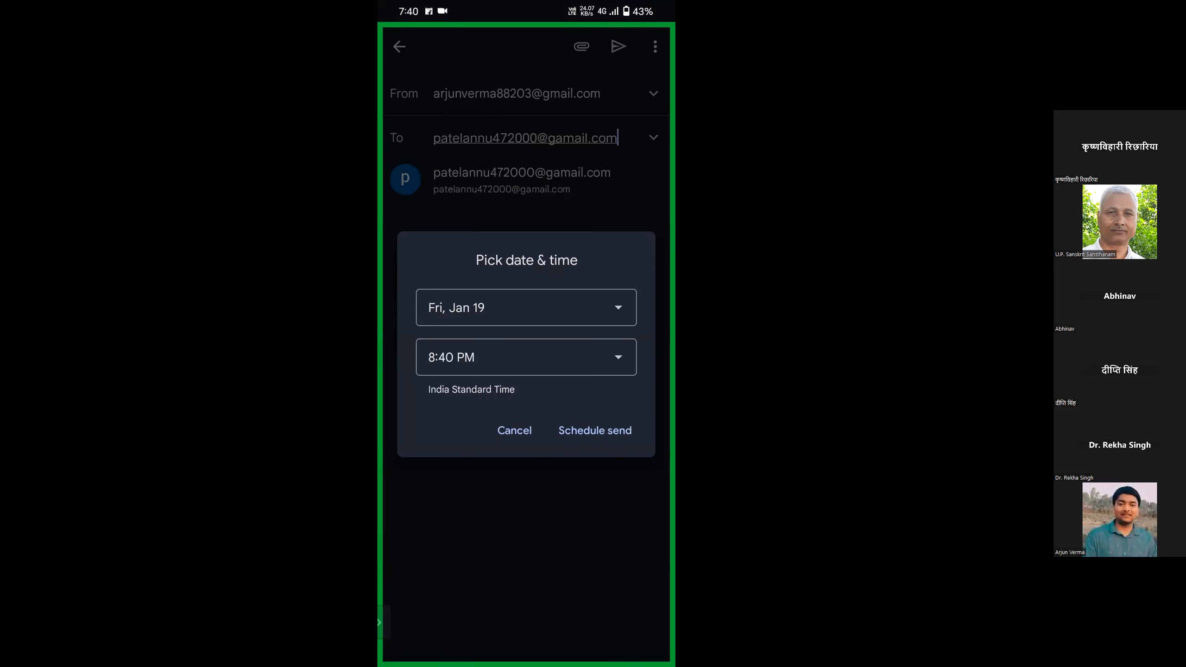
key(Escape)
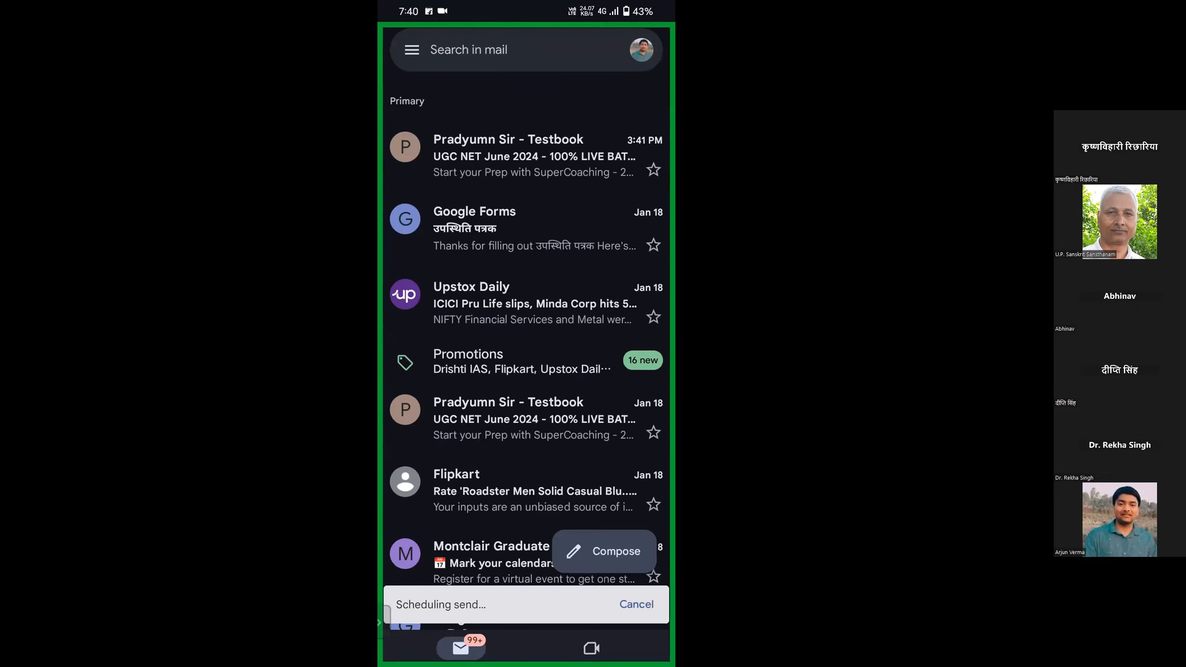
click(633, 604)
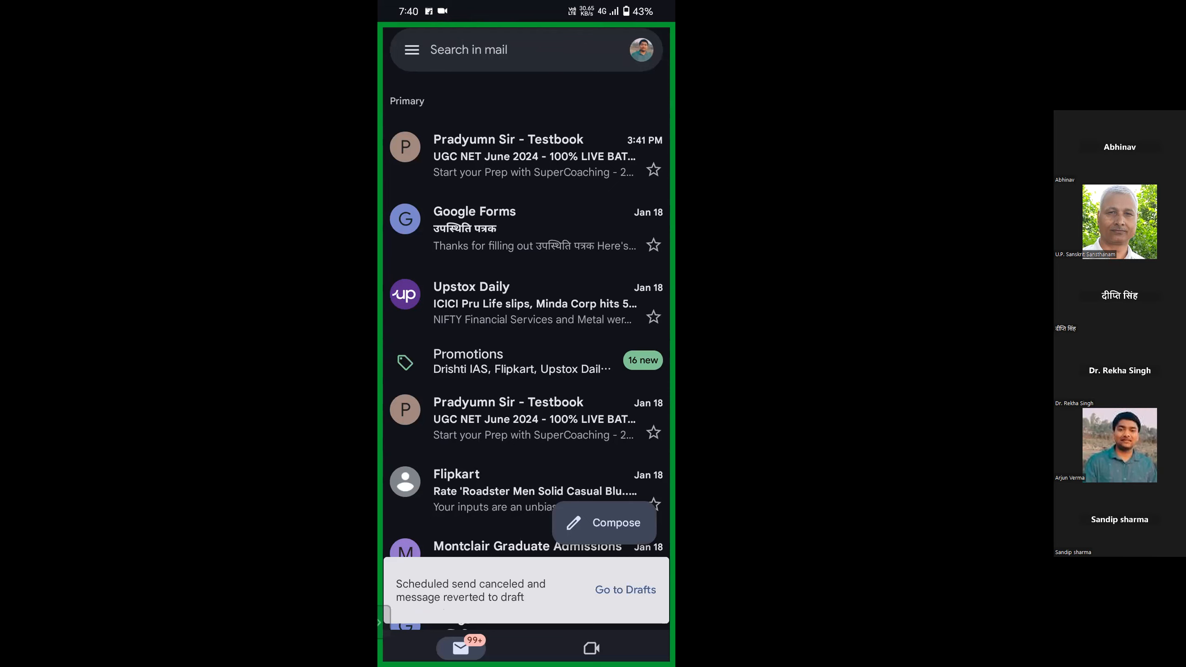
Check the account switcher, then begin an email addressed to the suggested contact.
click(641, 50)
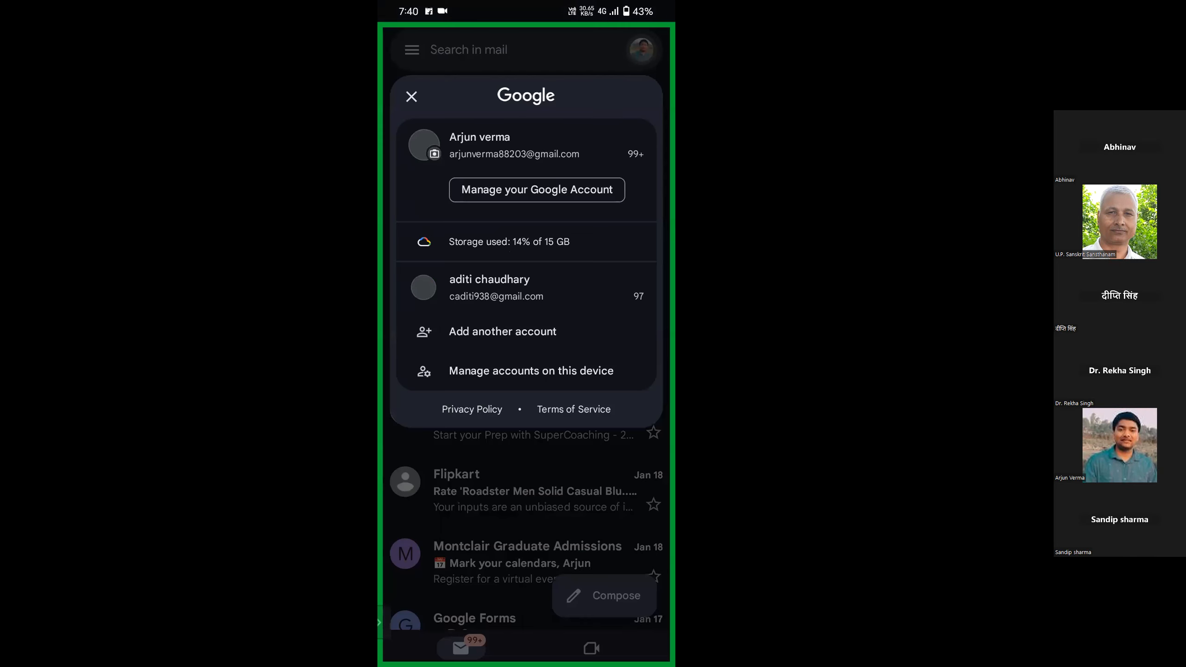
click(412, 96)
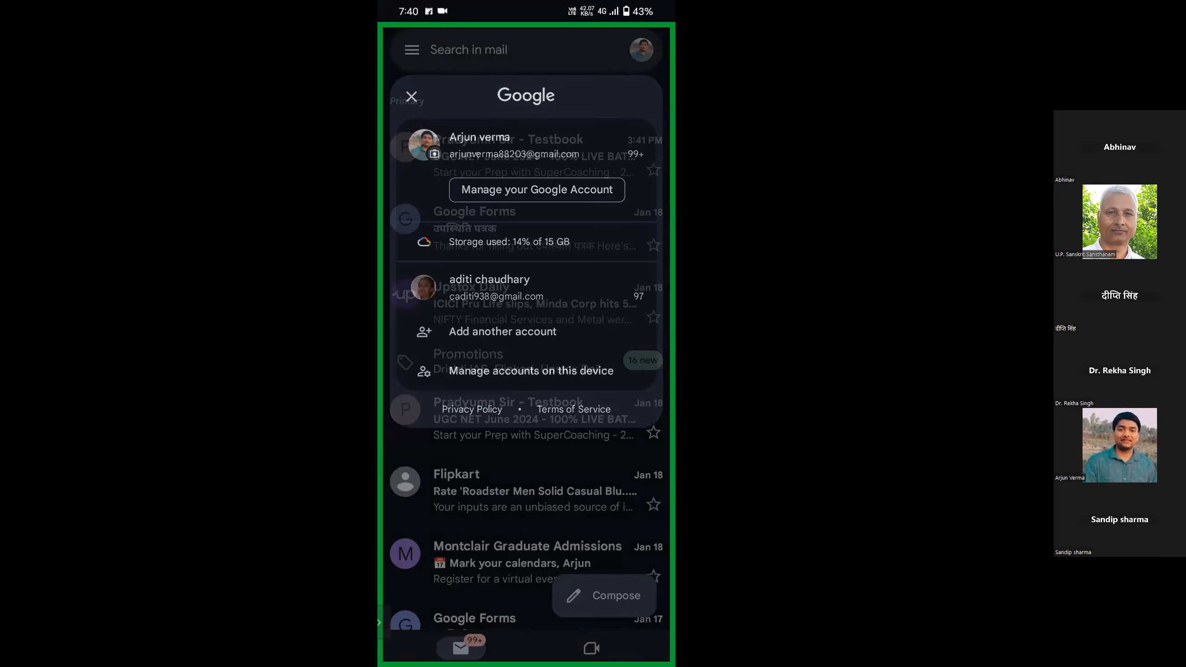
click(611, 596)
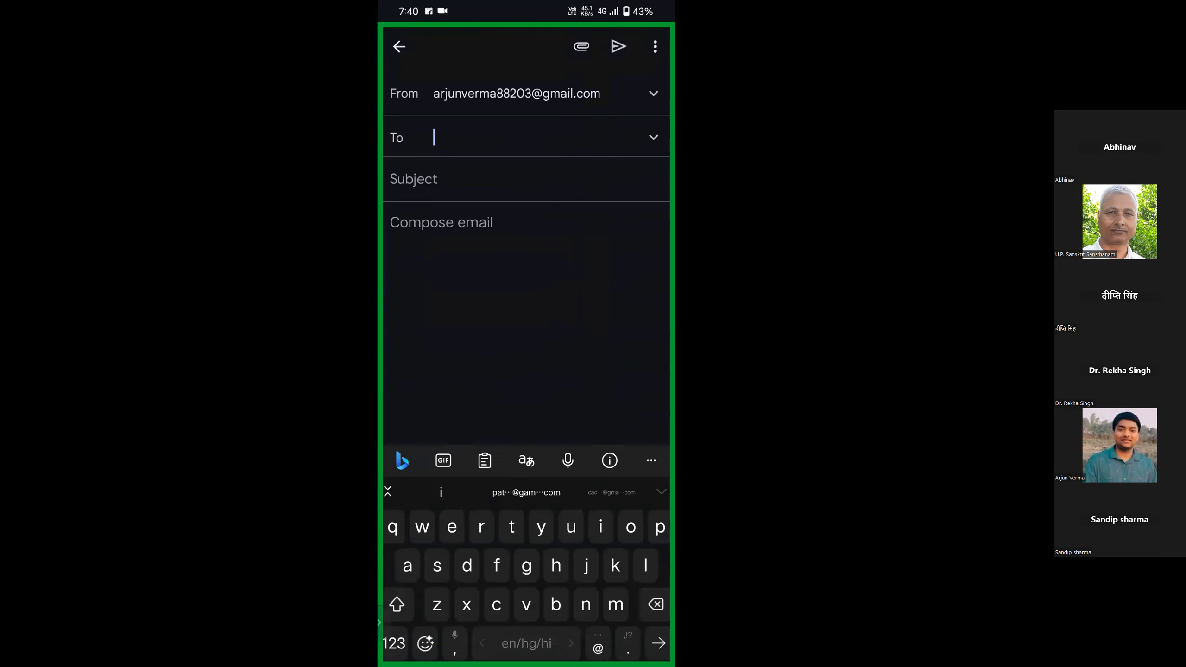
click(526, 493)
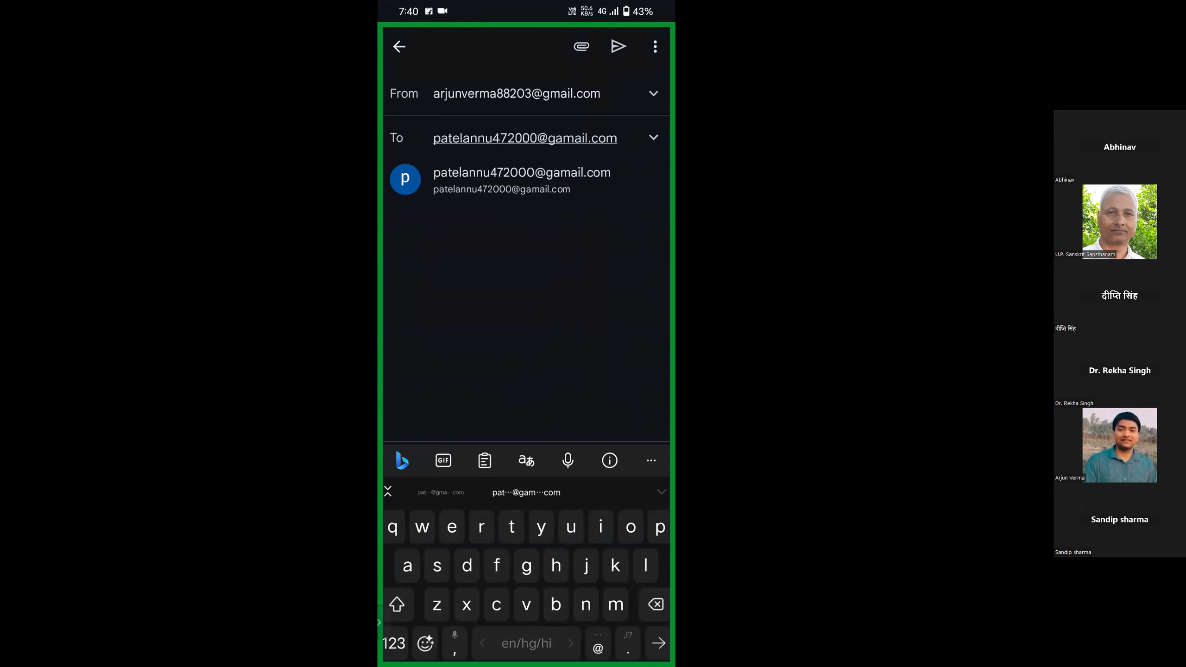
click(522, 180)
Back out of that draft and open a fresh, empty compose screen.
click(421, 260)
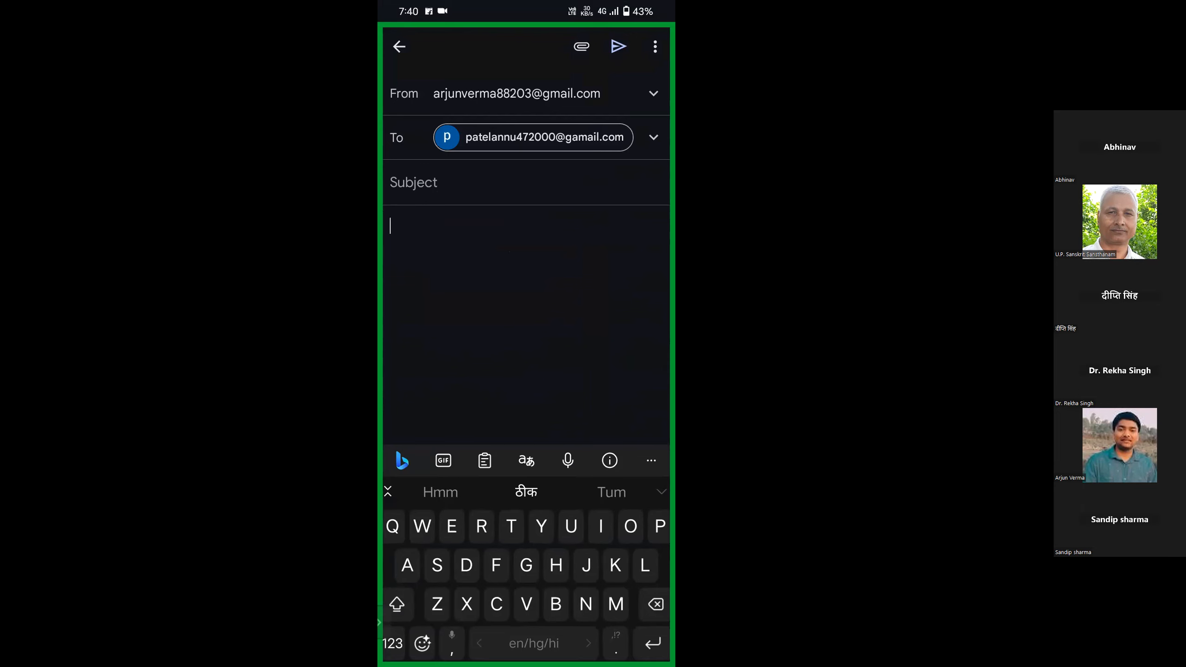
drag(673, 394, 626, 375)
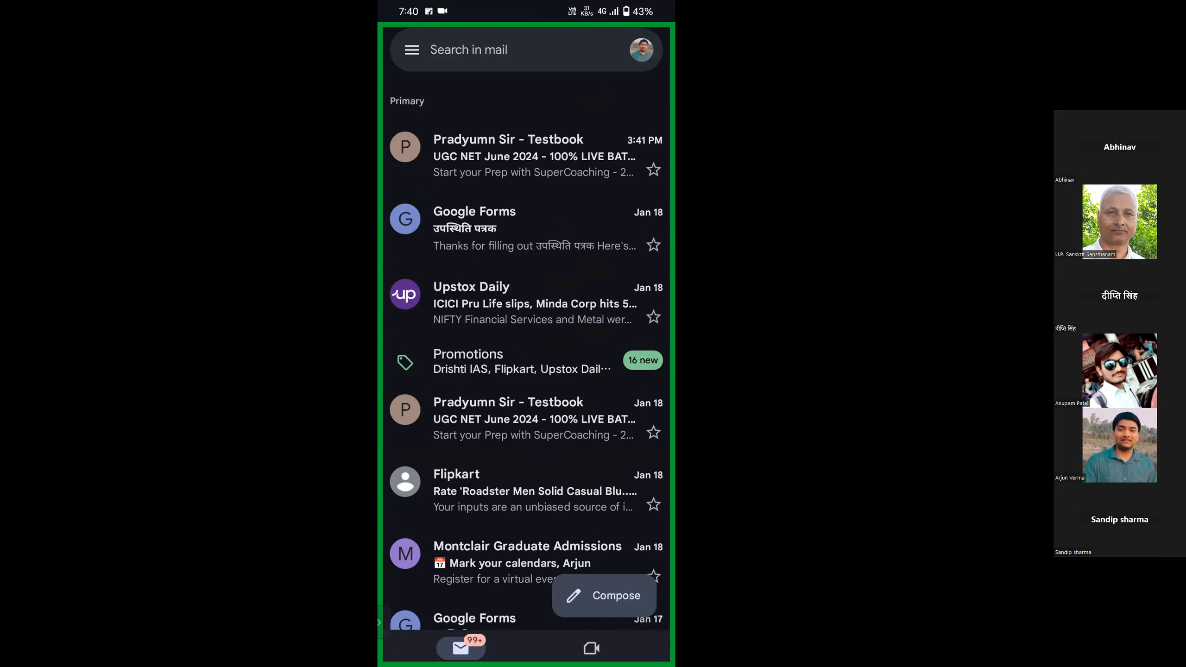
click(604, 596)
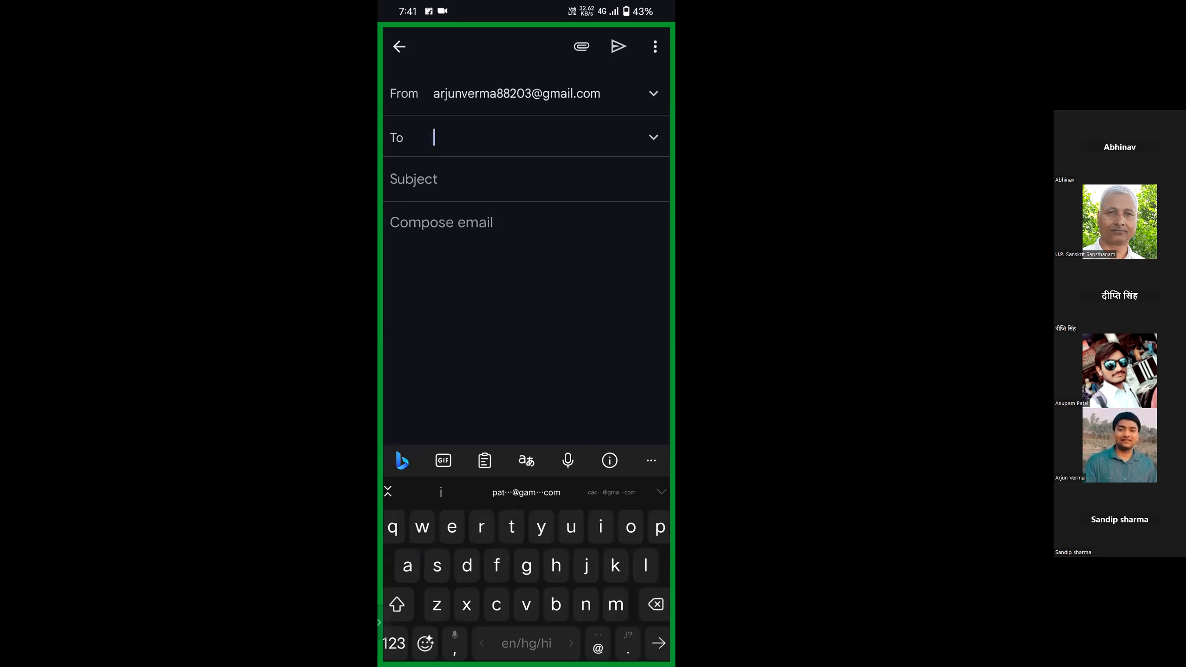
View the Schedule send options, dismiss them, then discard the empty message.
click(655, 47)
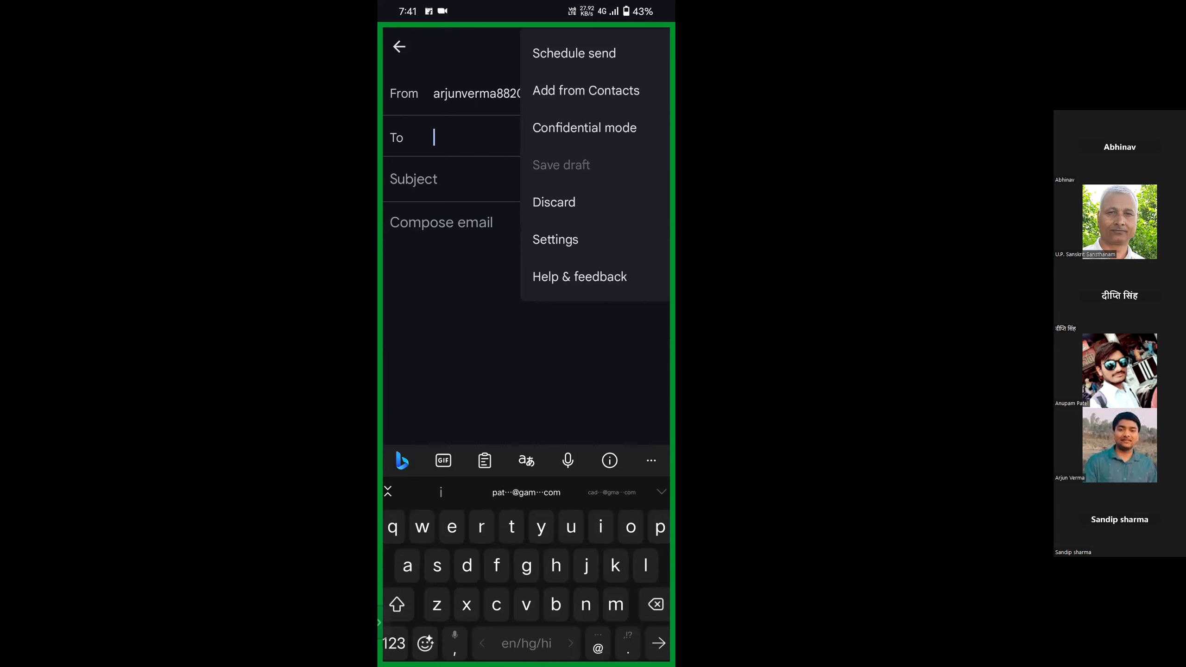
click(574, 53)
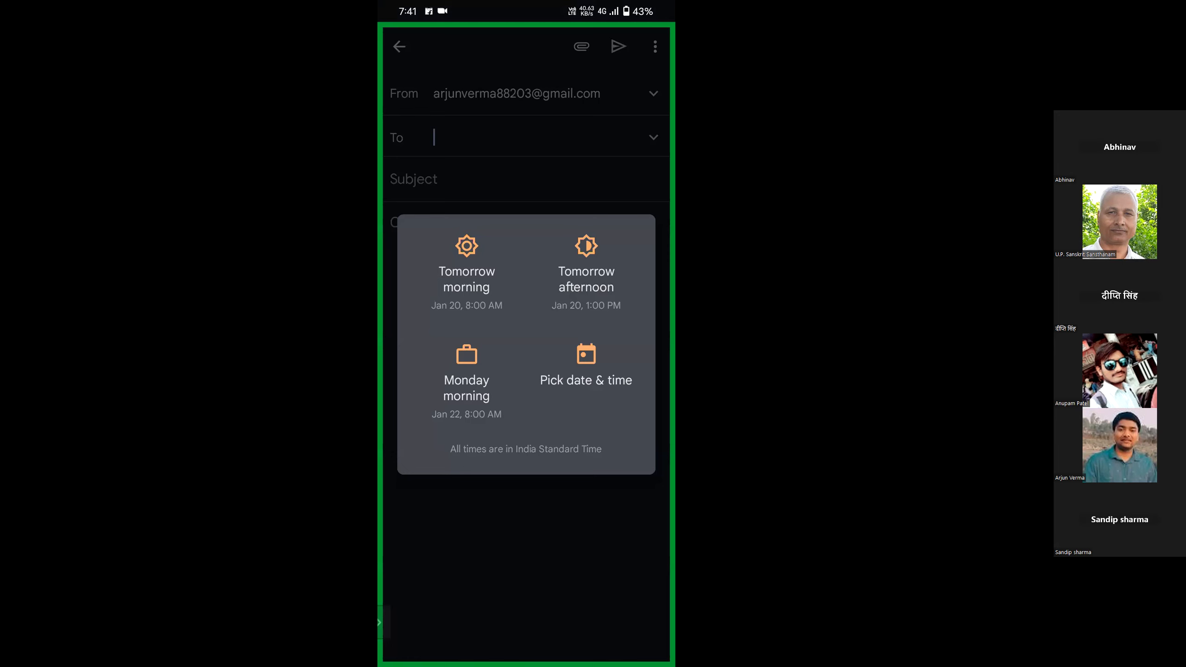
key(Escape)
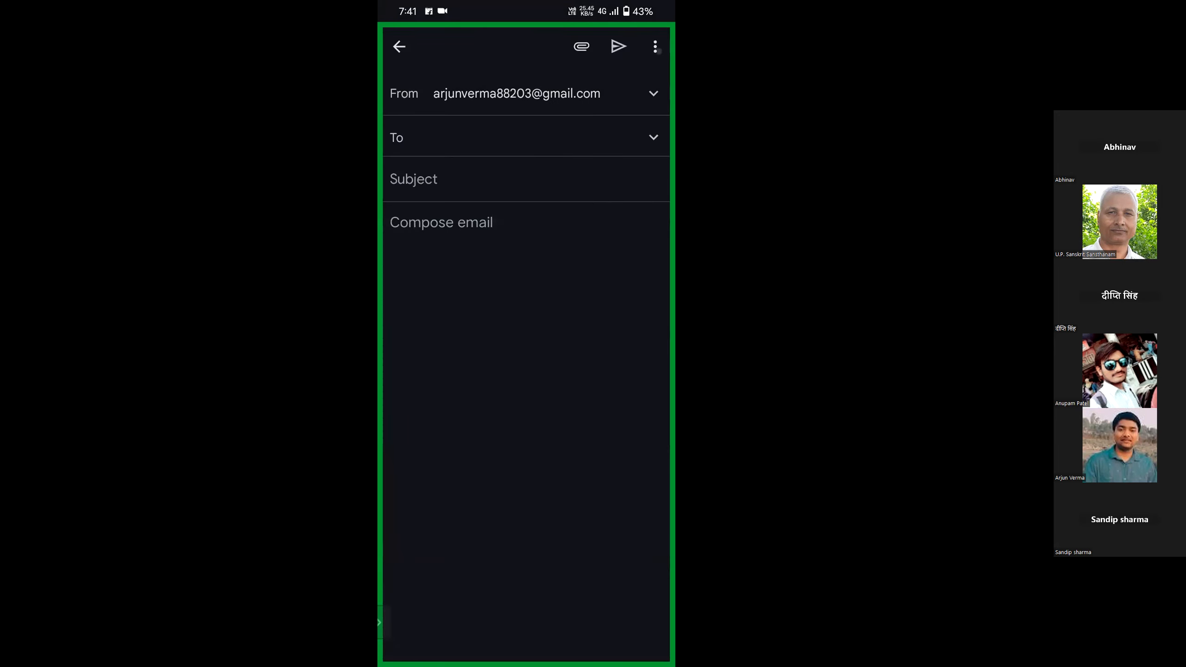
click(655, 46)
click(599, 204)
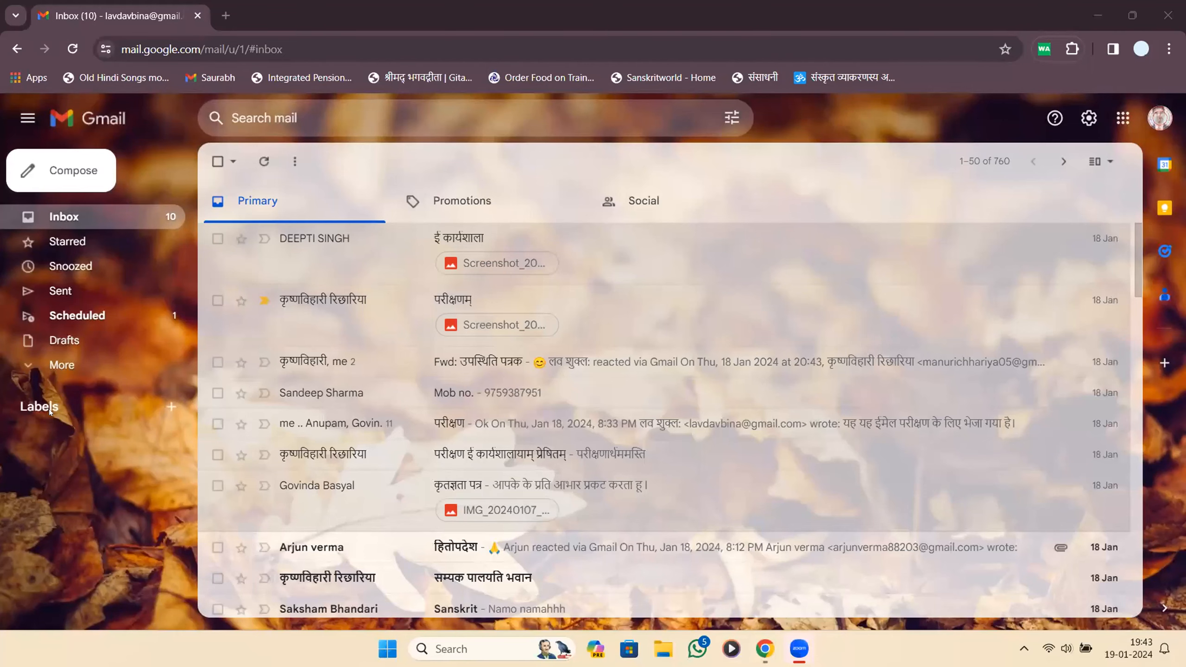
Open the 'Test' email in the Scheduled folder and cancel its 20:40 scheduled send.
click(44, 369)
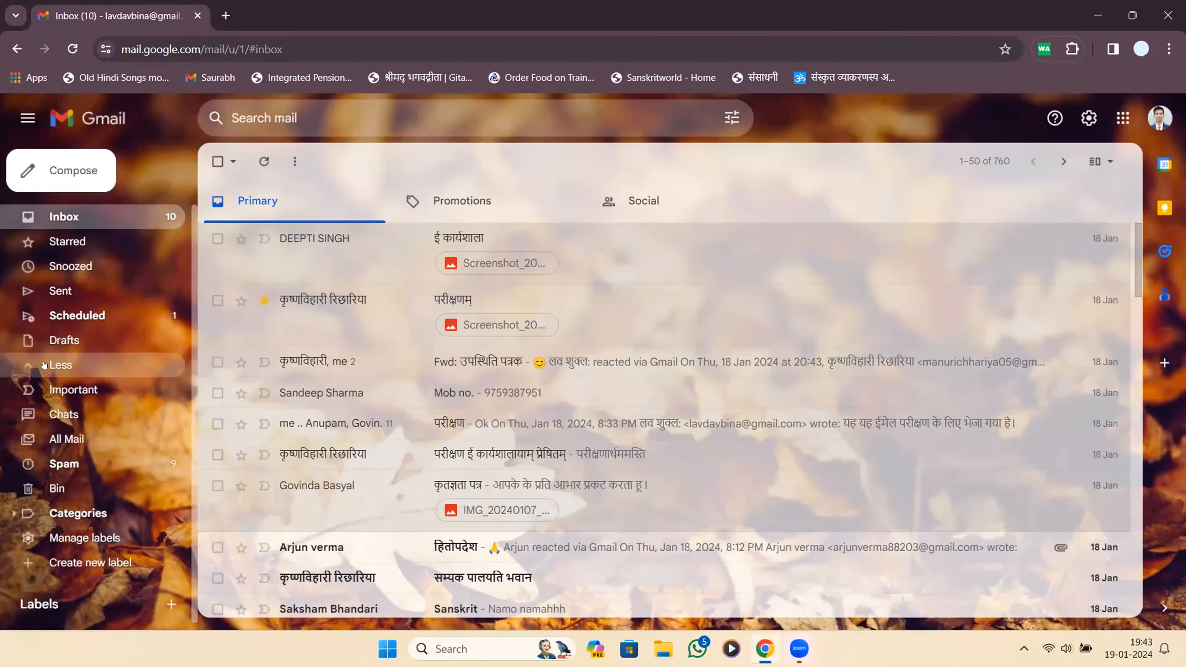
click(74, 314)
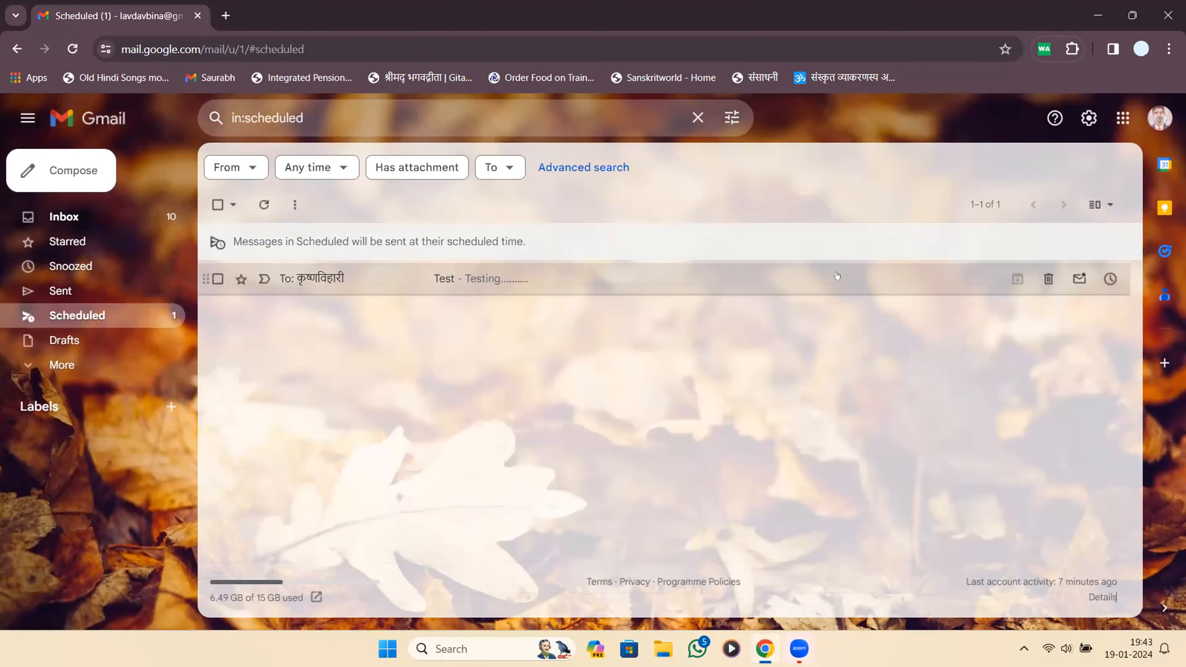
click(704, 284)
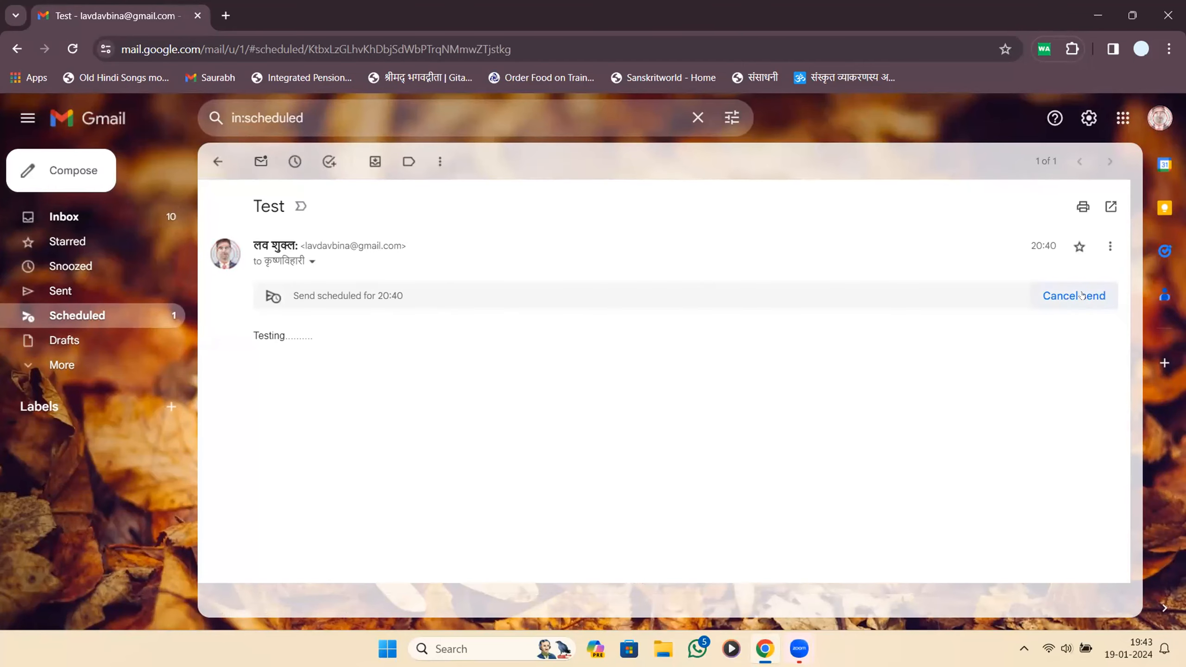
click(1105, 242)
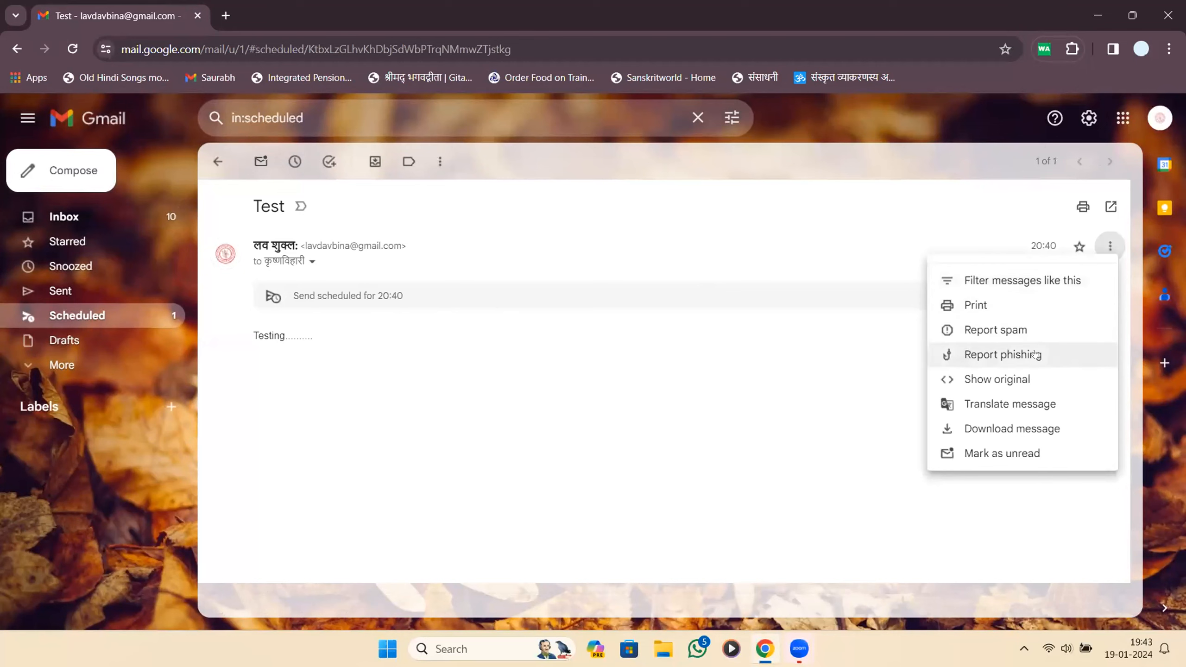
click(923, 338)
click(1074, 295)
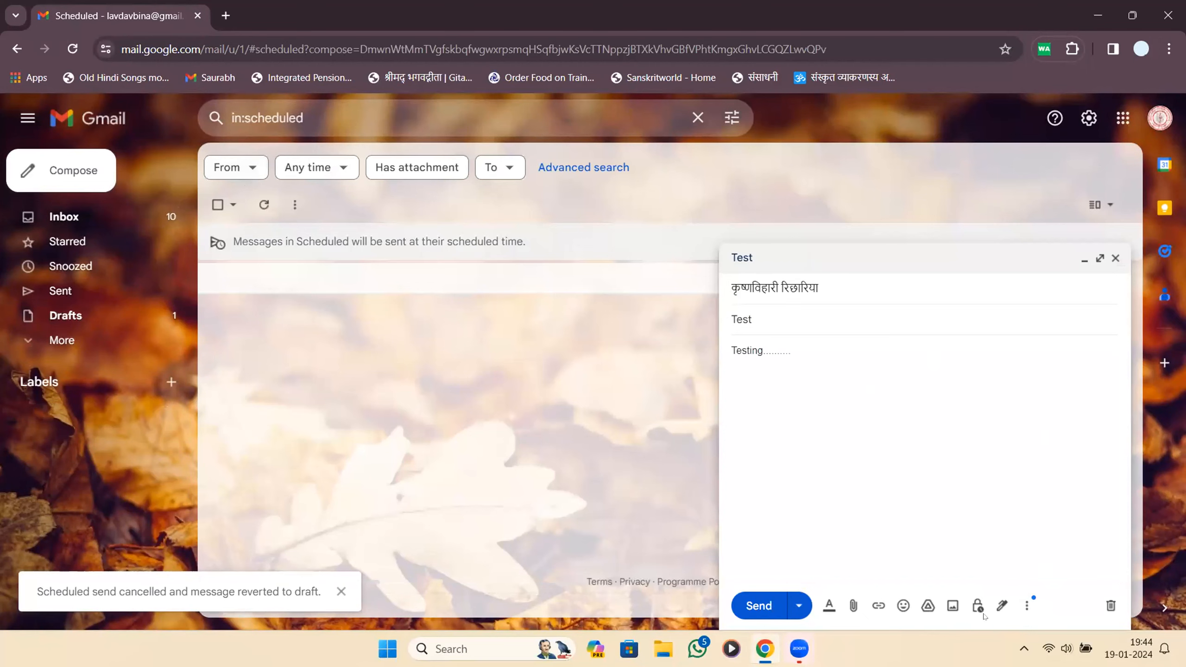
Open the custom schedule picker for Test and enter a send time of 19:45.
click(798, 605)
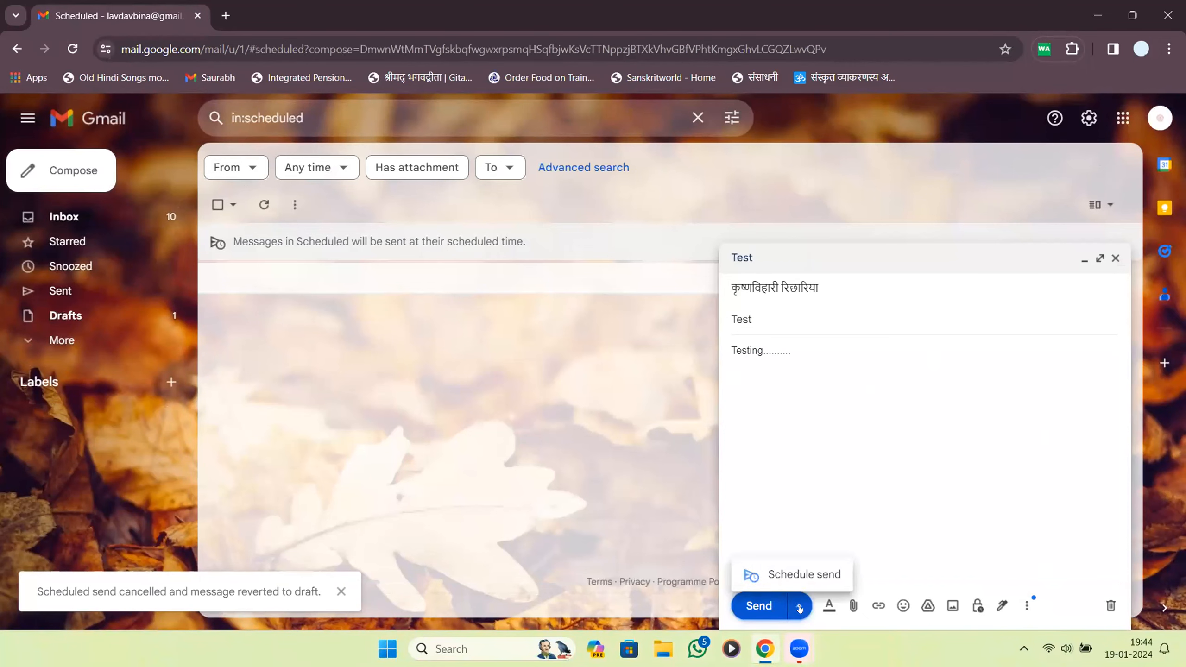
click(796, 574)
click(593, 441)
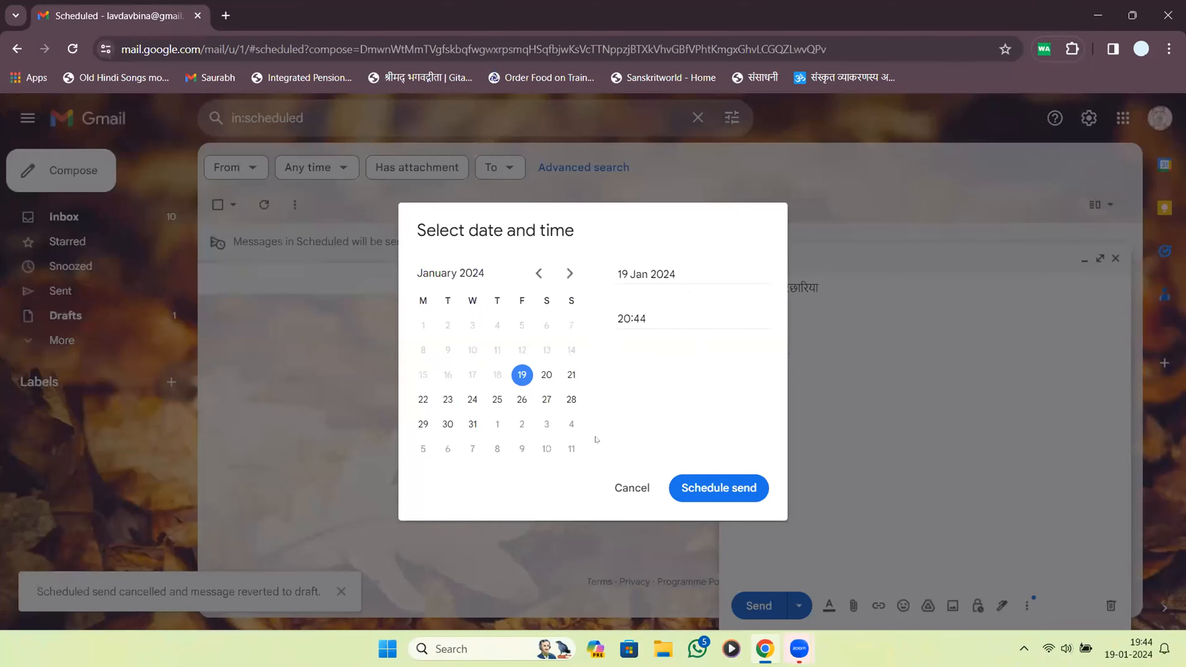
drag(648, 320, 607, 322)
text(19:)
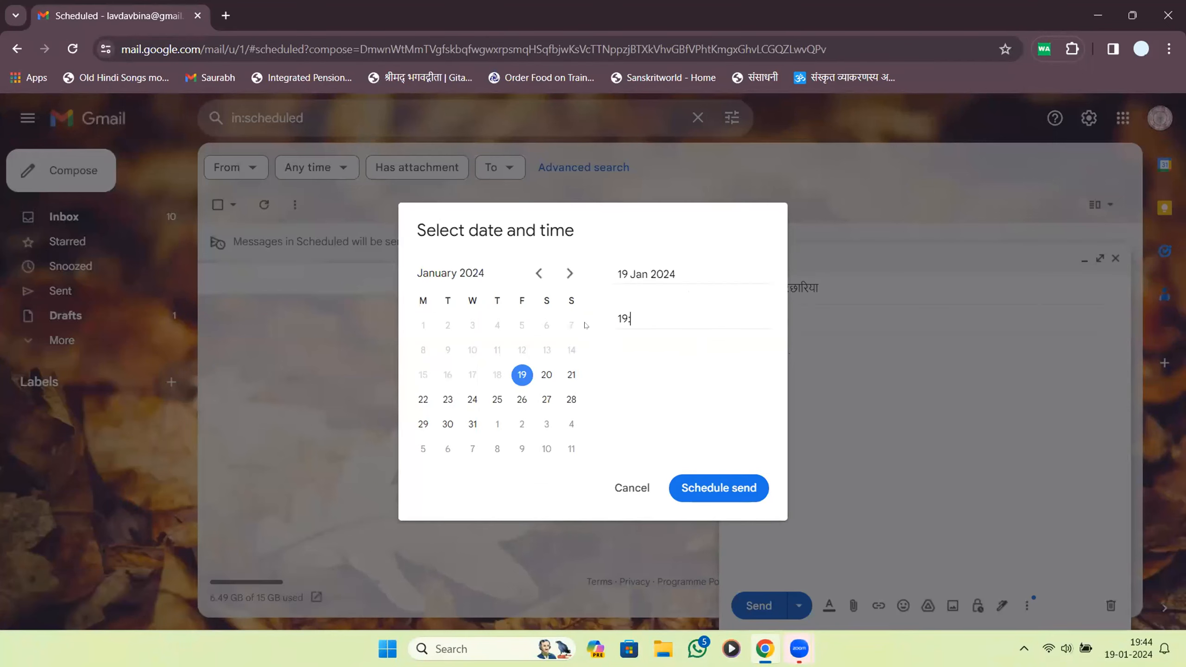
text(46)
key(BackSpace)
text(5)
Try 19:46 instead, abandon rescheduling, and discard the Test draft.
click(738, 496)
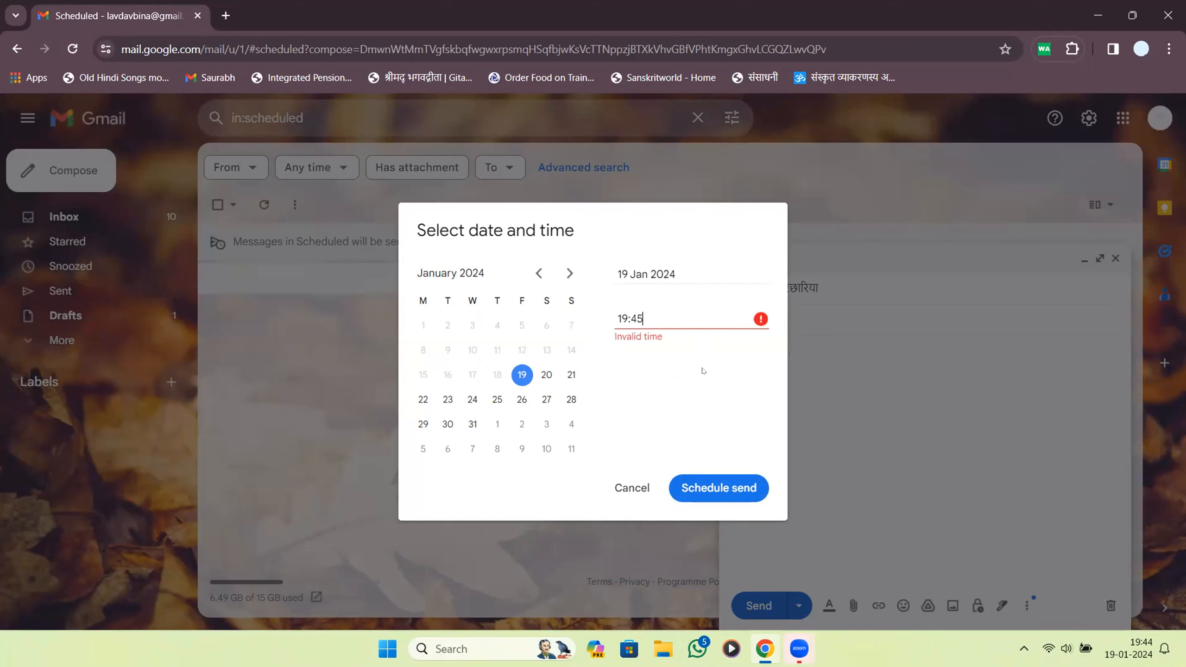
key(BackSpace)
text(6)
drag(644, 319, 613, 316)
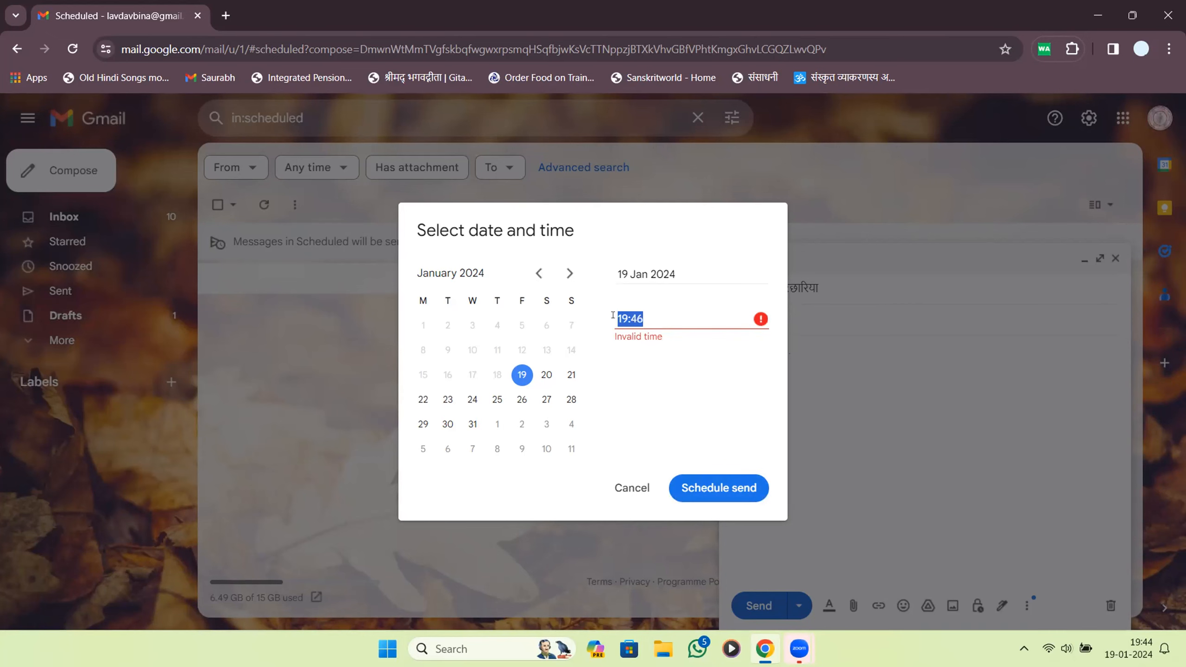
click(631, 486)
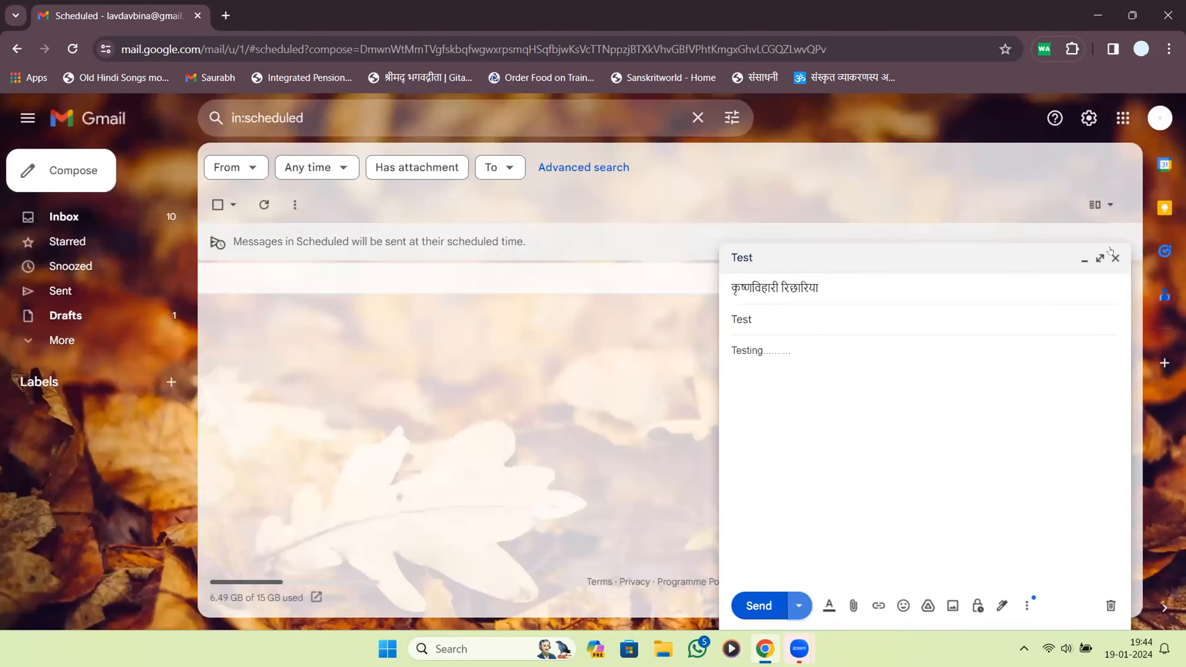
click(1110, 605)
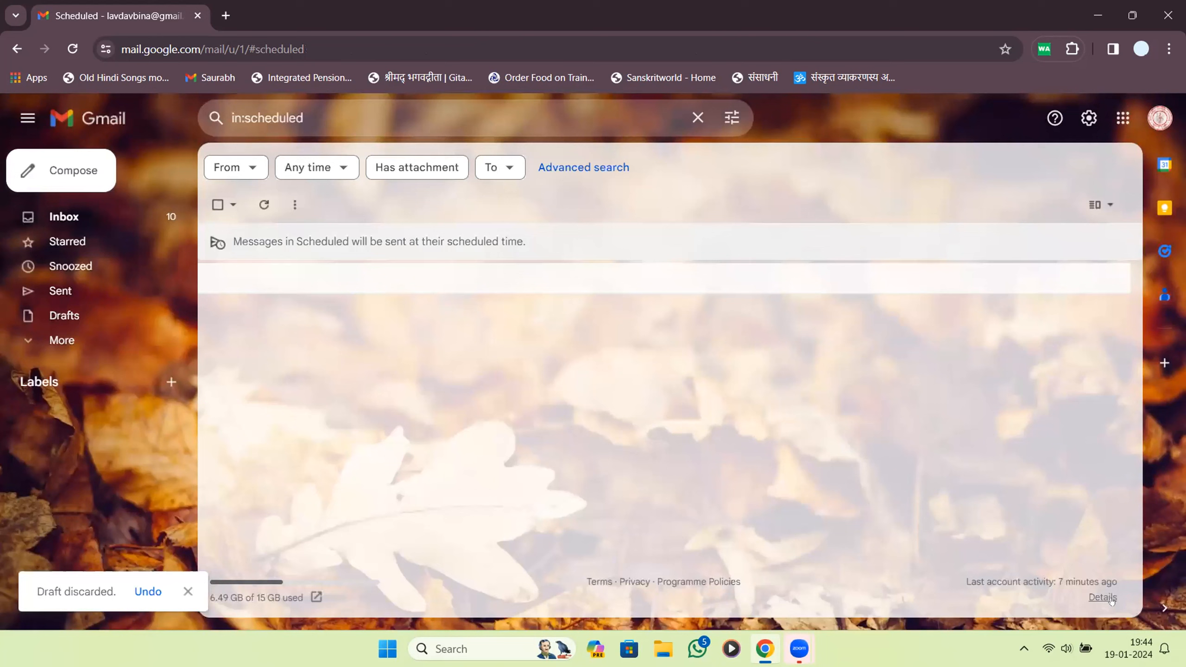
Expand the sidebar's More folders from the inbox and open Spam, listing nine messages.
click(70, 341)
scroll(117, 430, down, 1)
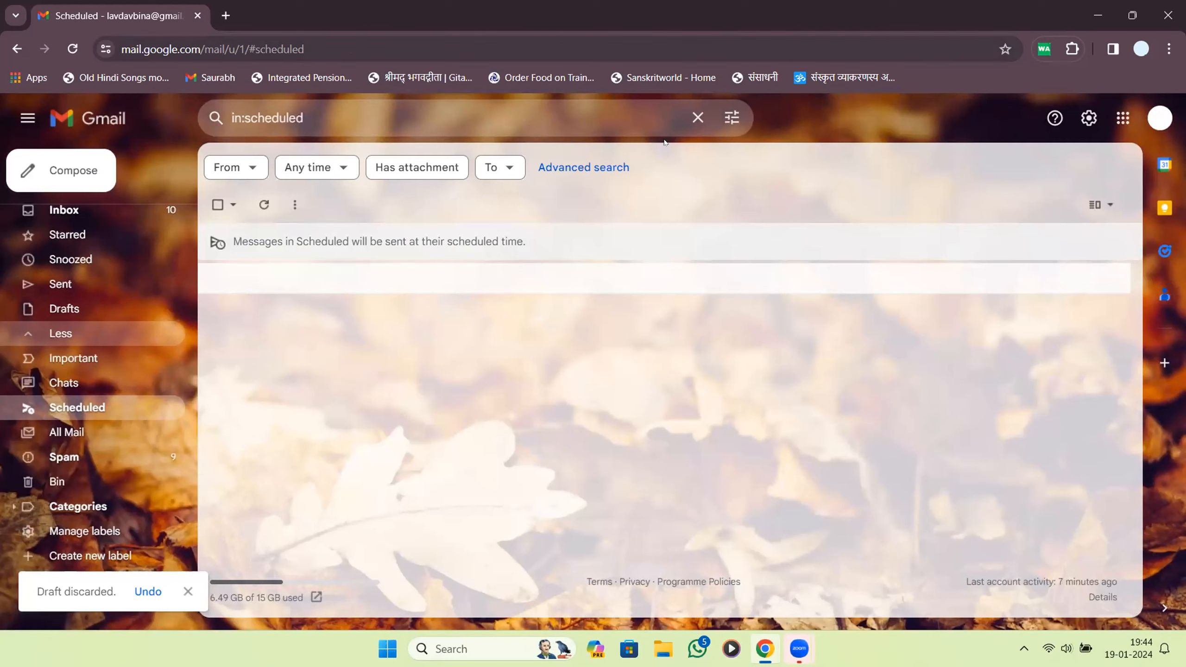
mouse_move(197, 451)
mouse_down()
mouse_move(56, 436)
mouse_move(36, 454)
mouse_move(50, 470)
mouse_move(161, 473)
mouse_move(193, 462)
mouse_move(189, 443)
mouse_up()
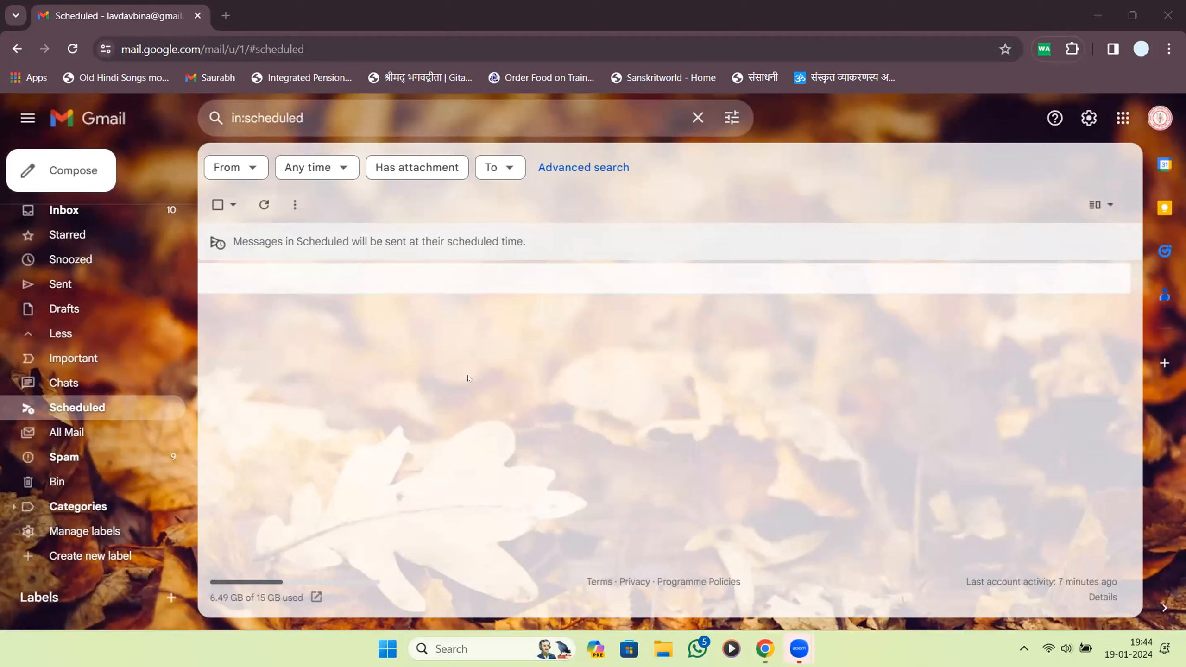
click(64, 210)
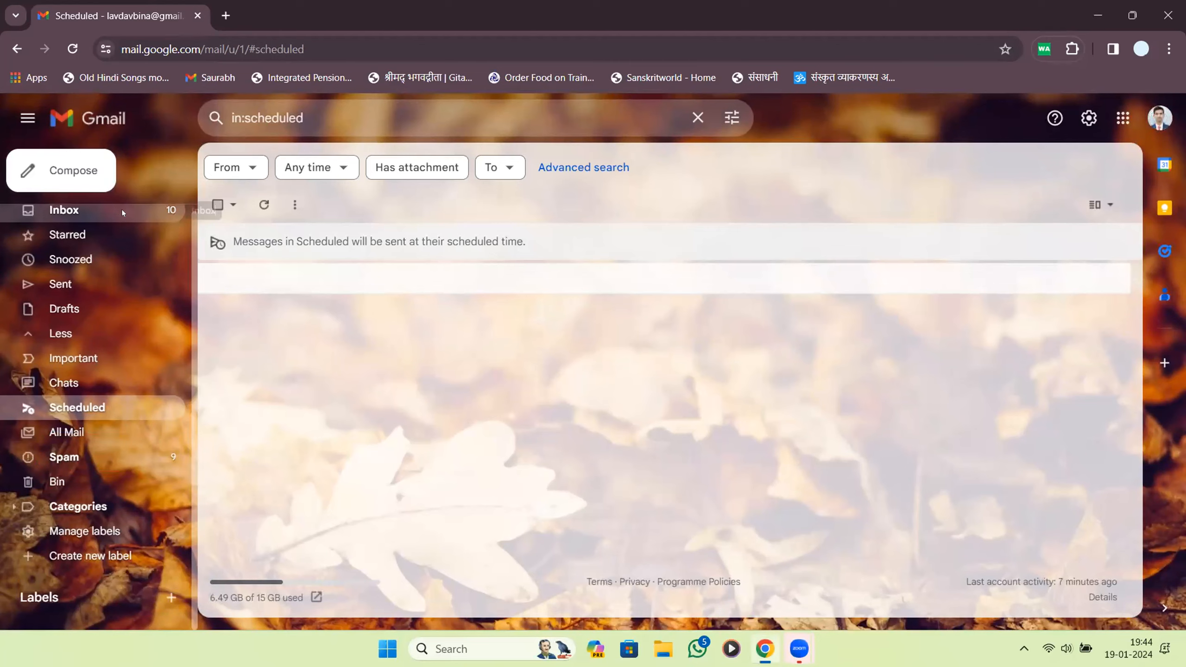
click(58, 340)
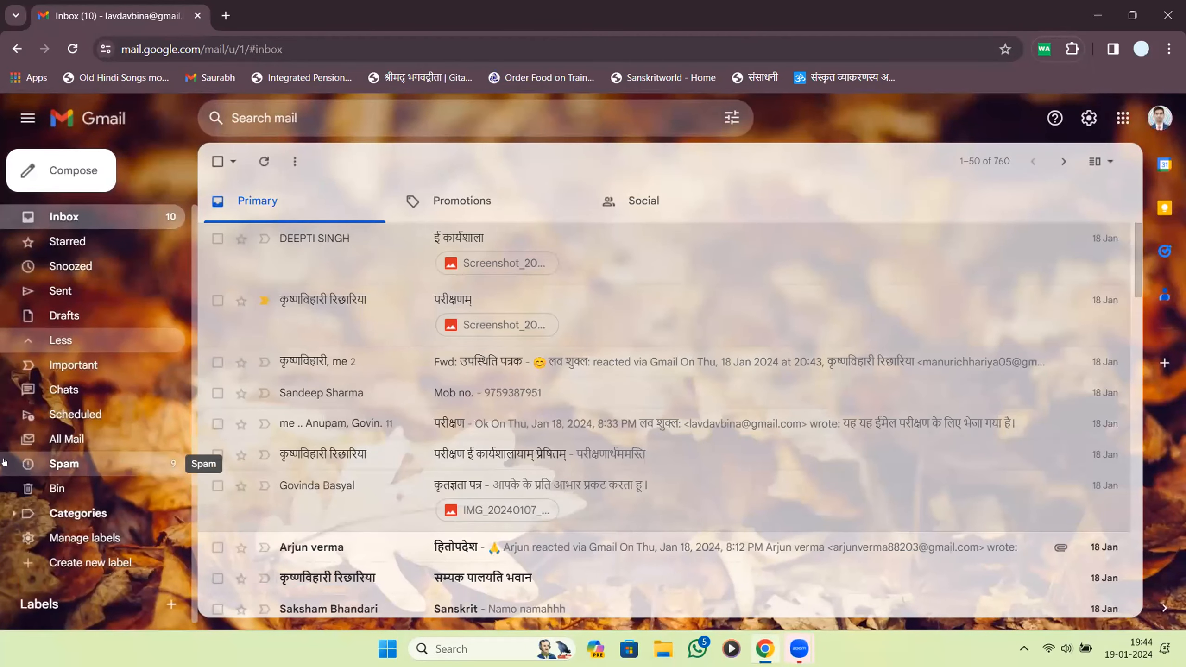
click(82, 464)
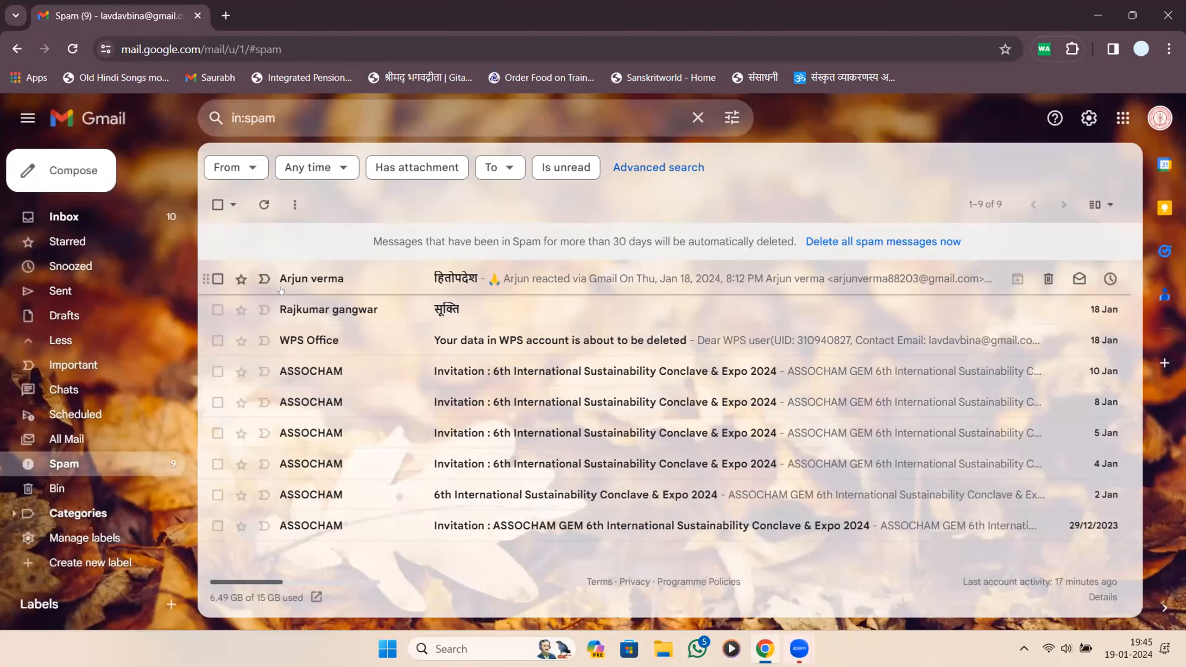
Report the हितोपदेश and सूक्ति emails as not spam.
click(579, 286)
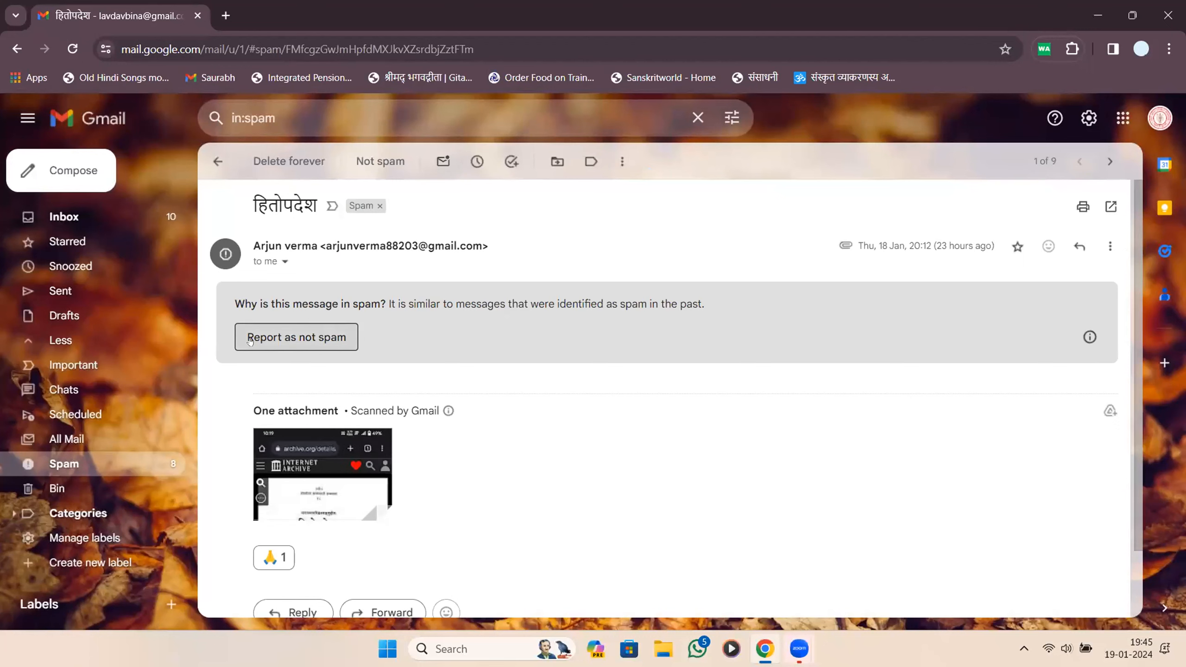
click(339, 339)
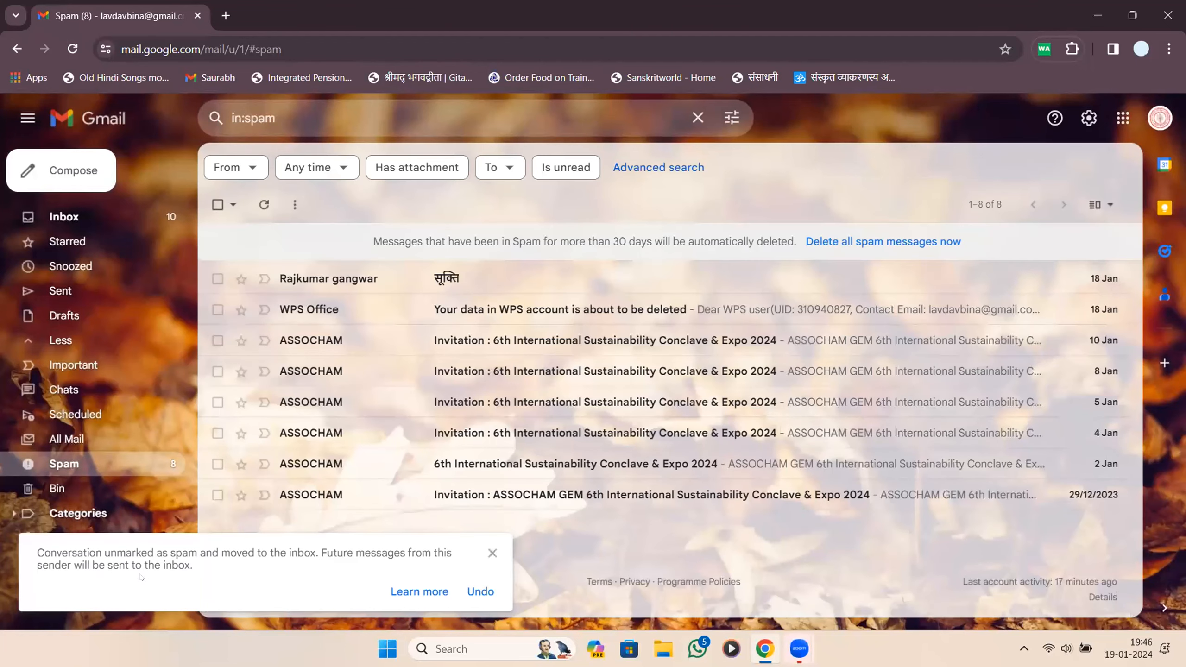
drag(83, 563, 199, 566)
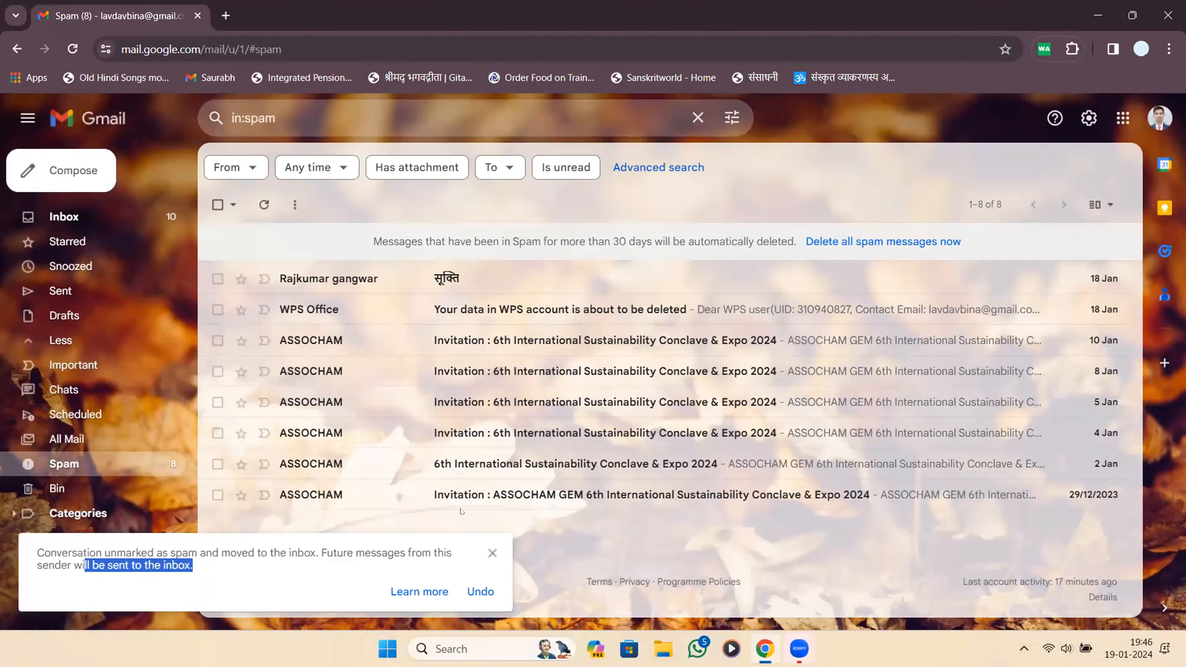
click(393, 278)
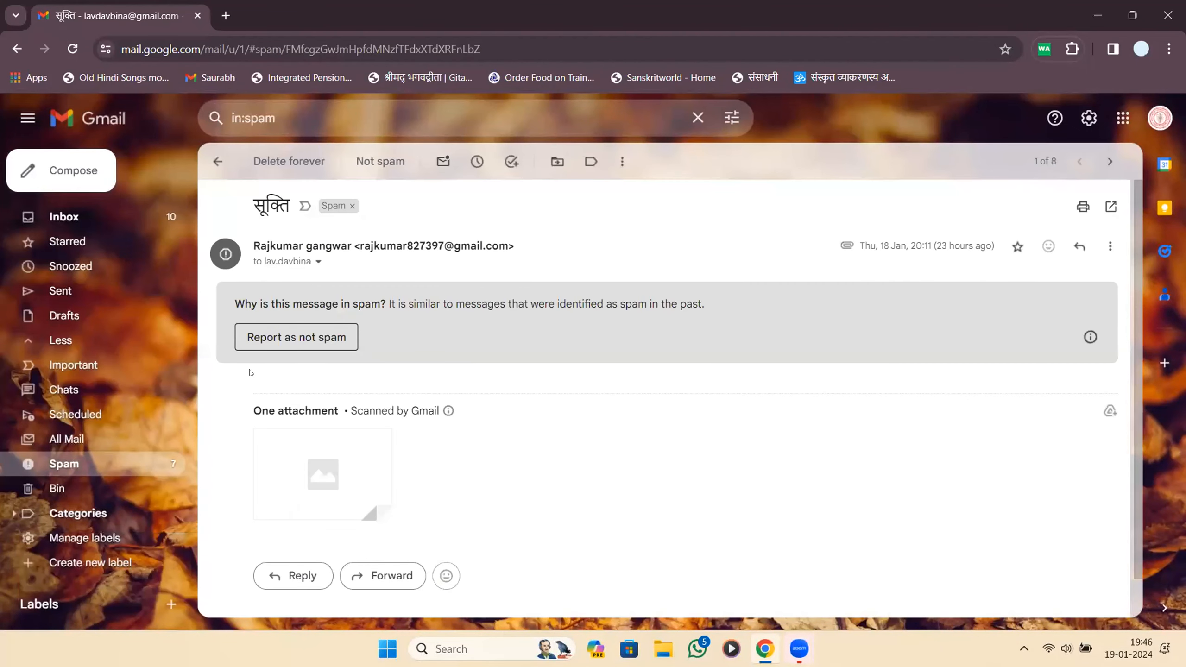
click(275, 335)
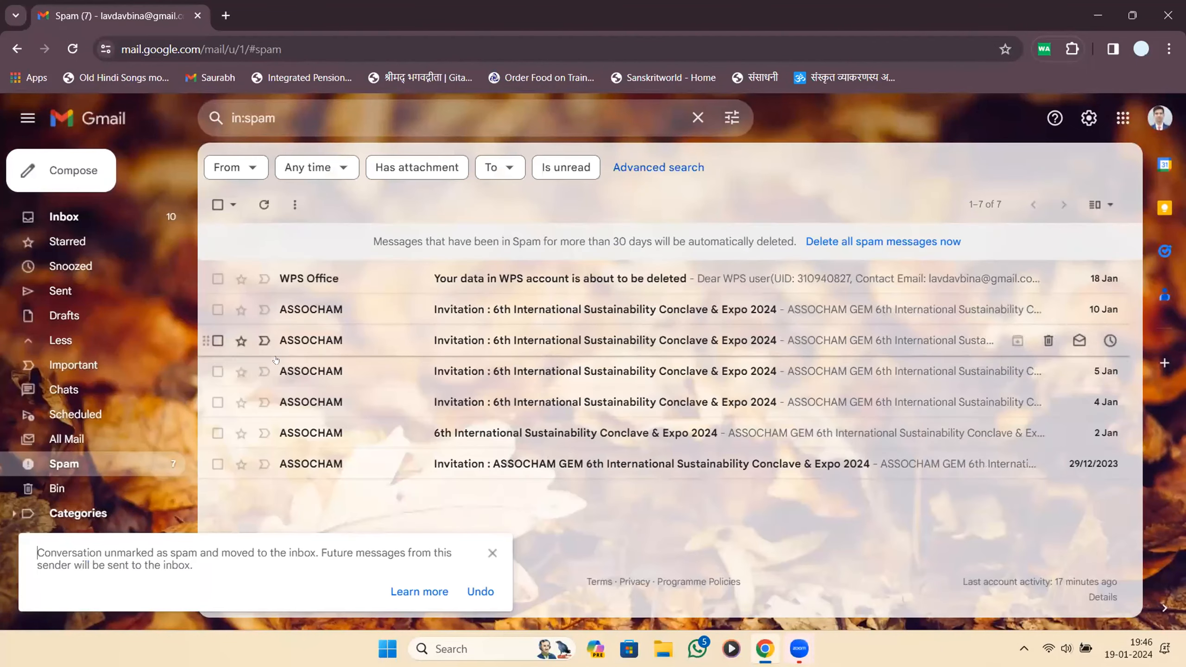
drag(145, 563, 193, 566)
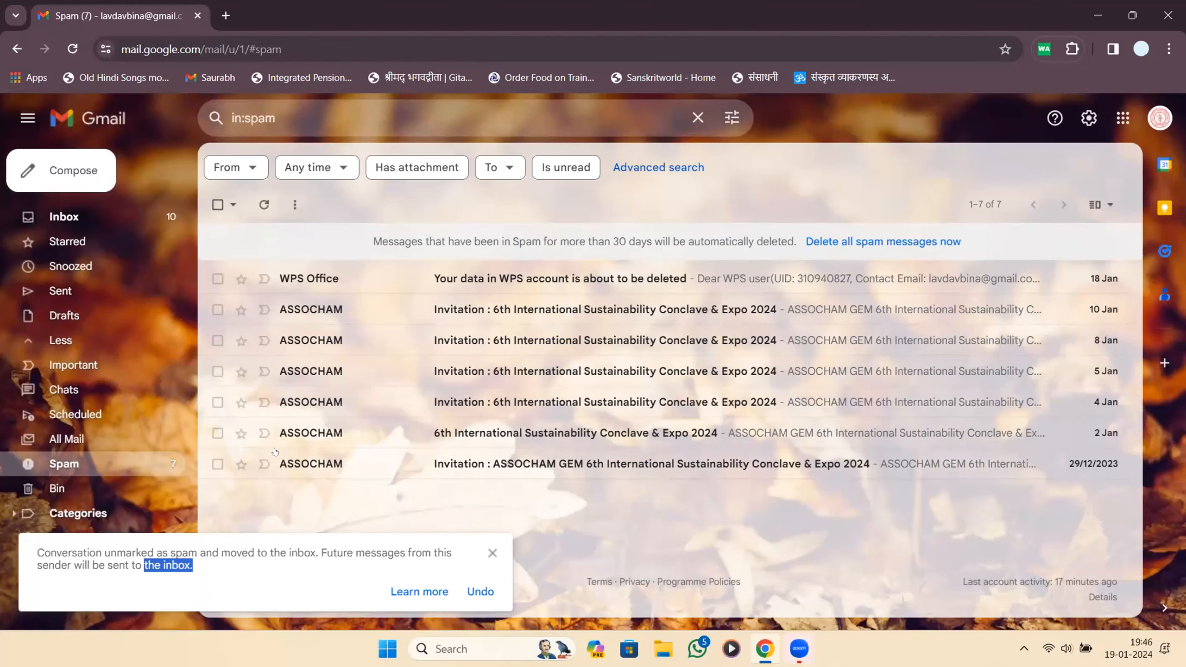
Select the remaining seven spam conversations, delete them forever, and return to the inbox.
click(379, 266)
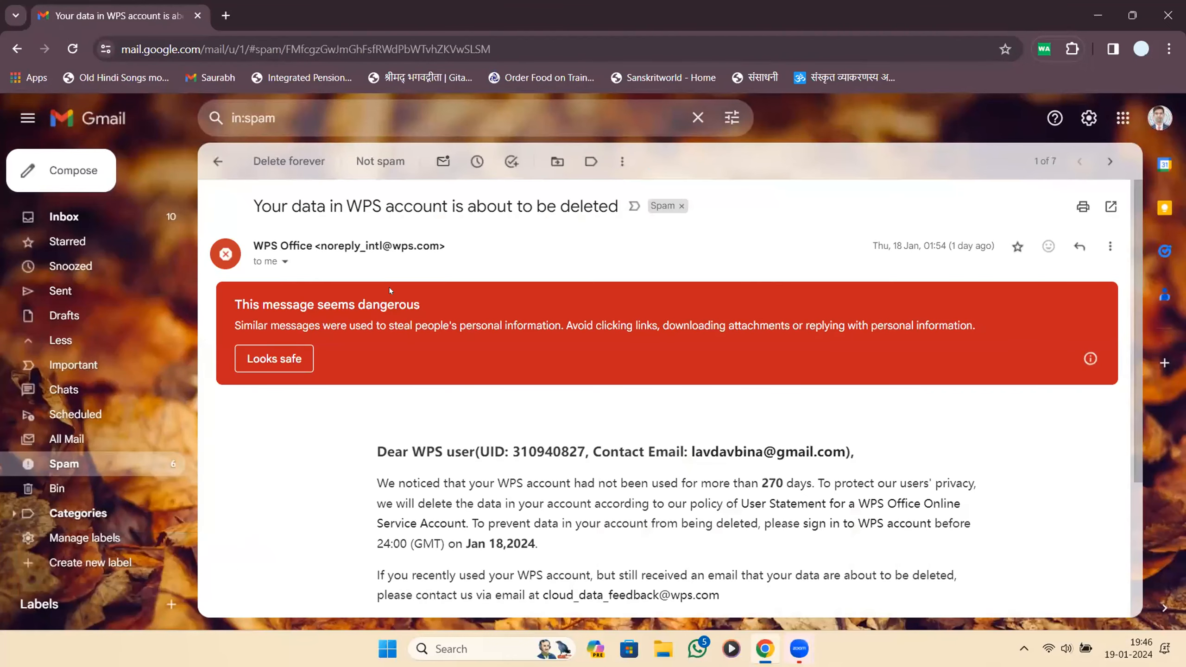
scroll(389, 288, down, 5)
scroll(390, 289, up, 4)
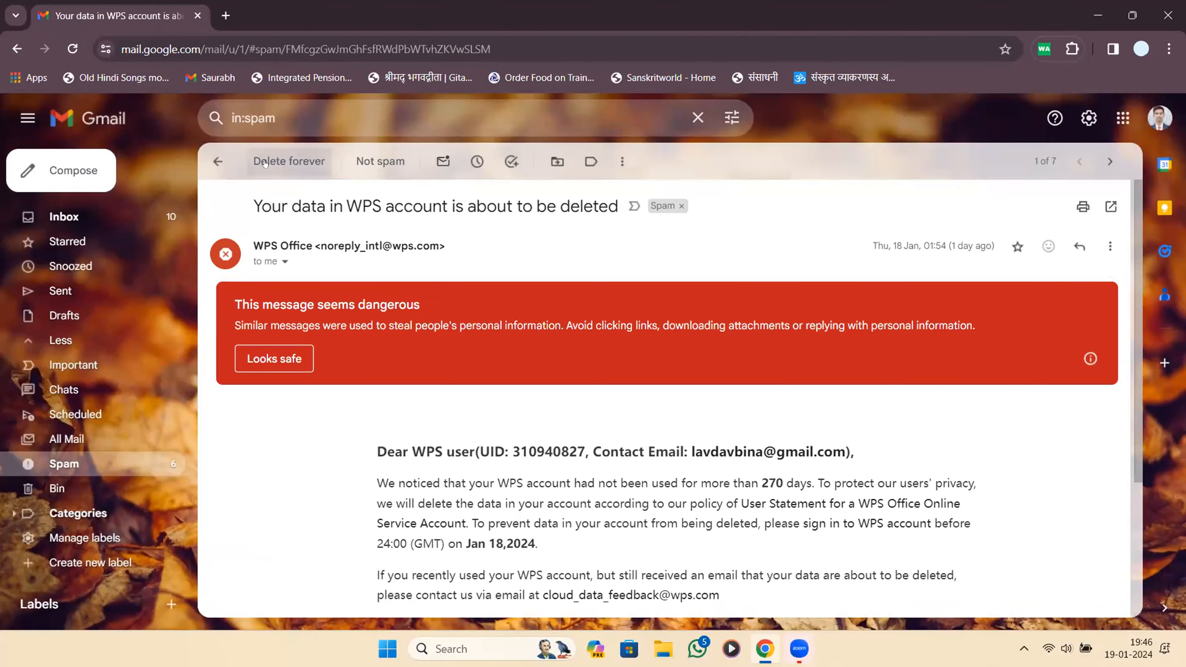
click(218, 161)
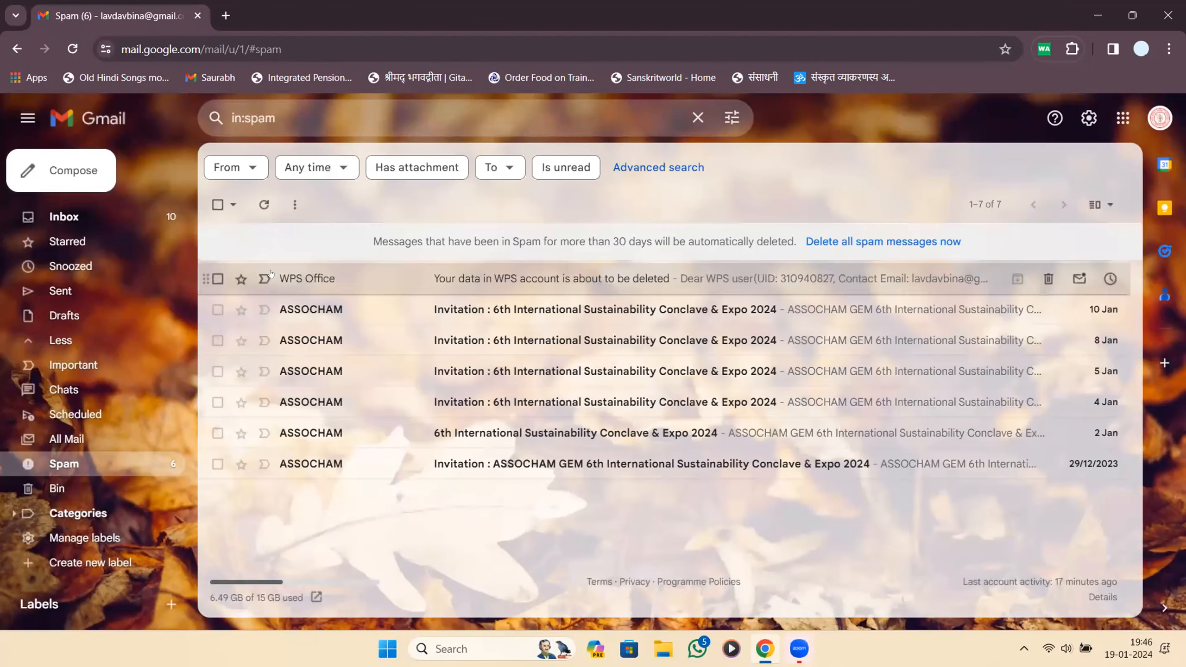
click(218, 205)
click(320, 195)
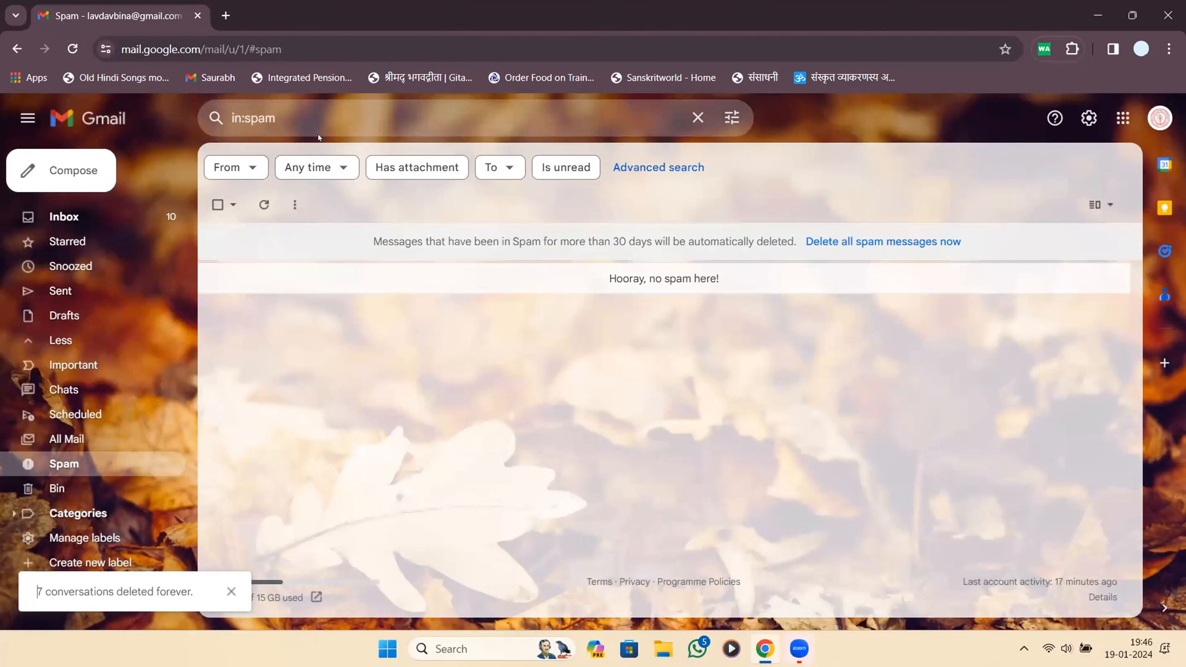
click(129, 217)
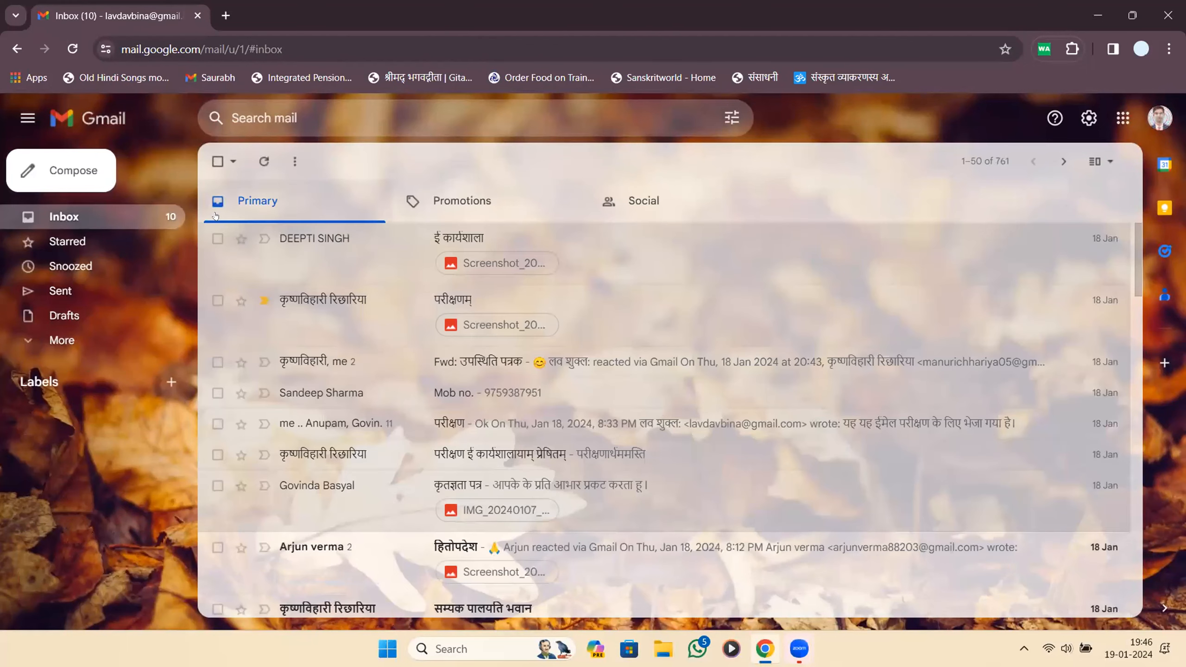
Expand the sidebar folders and select the top ई कार्यशाला inbox email for the Bin.
click(65, 351)
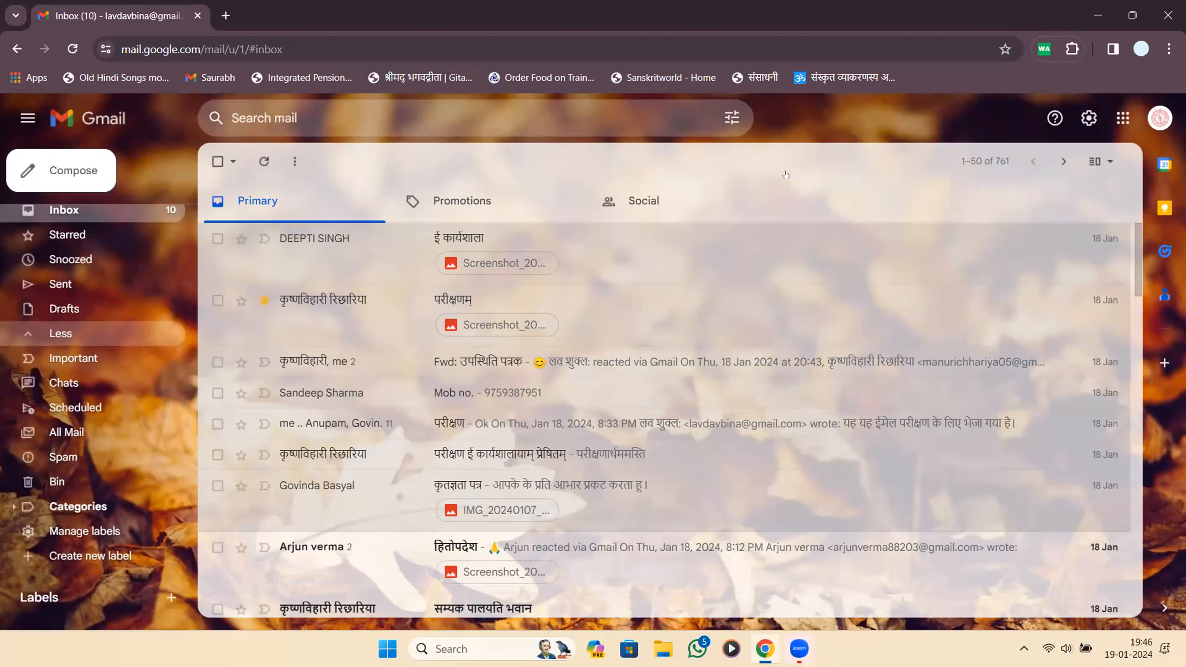
mouse_move(68, 490)
mouse_down()
mouse_move(126, 486)
mouse_move(52, 469)
mouse_move(38, 492)
mouse_move(78, 484)
mouse_up()
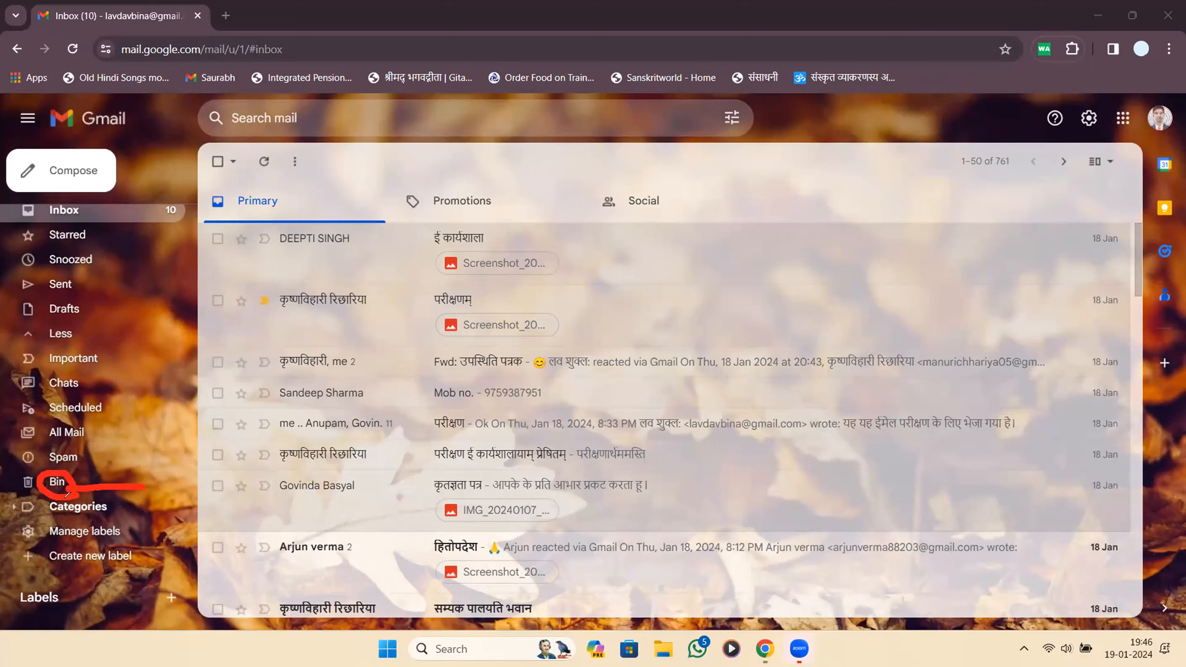
click(100, 451)
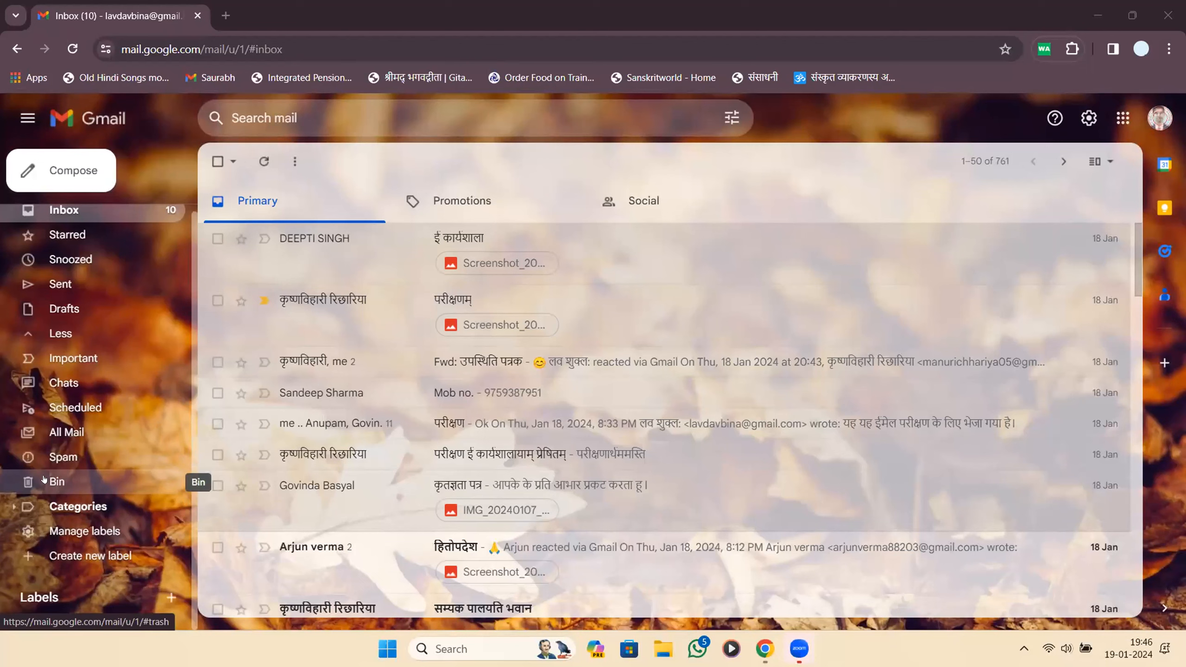
click(217, 238)
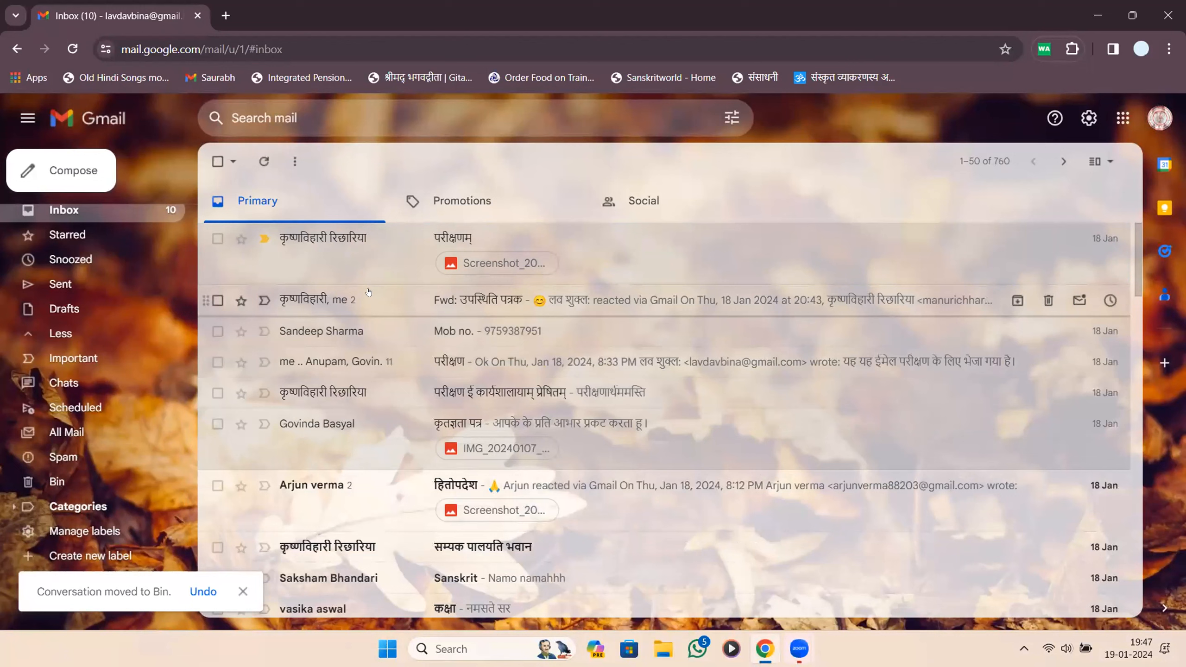
Move the ई कार्यशाला email from the Bin back to the inbox.
click(36, 484)
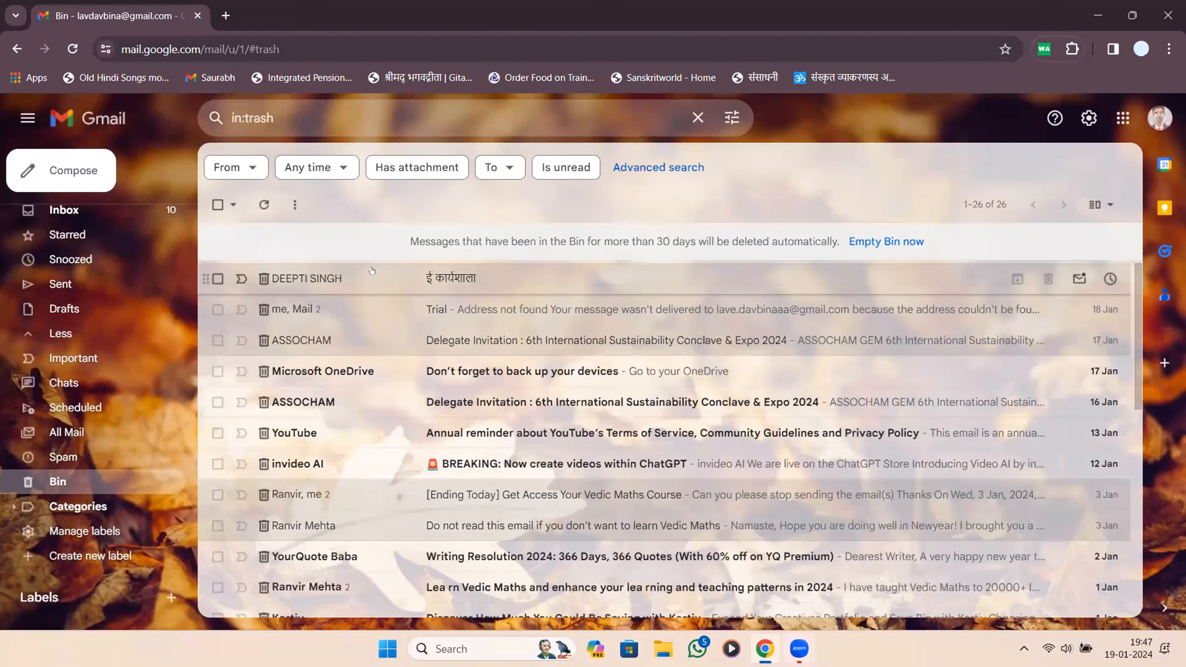
click(217, 279)
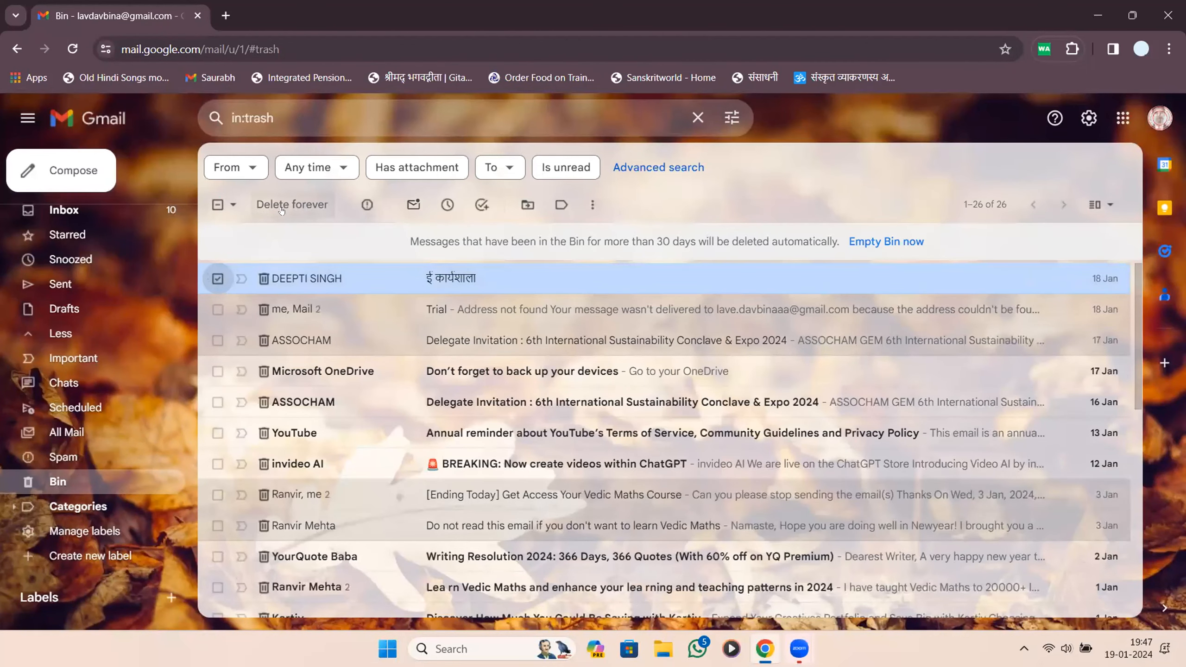
click(523, 204)
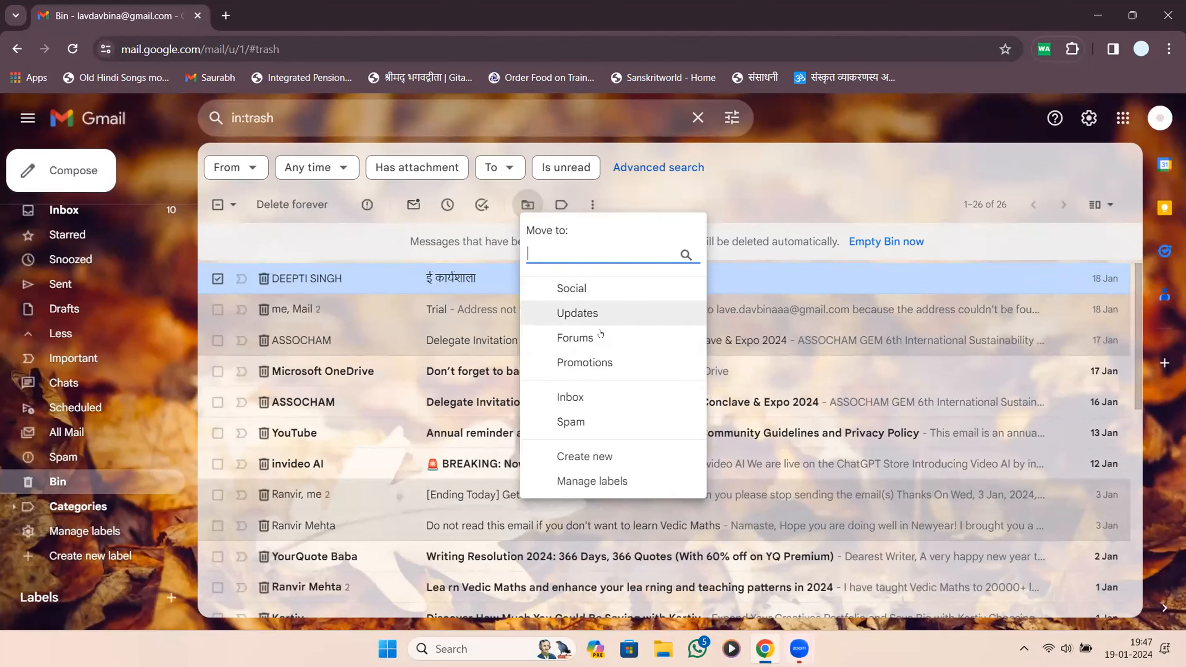
click(606, 397)
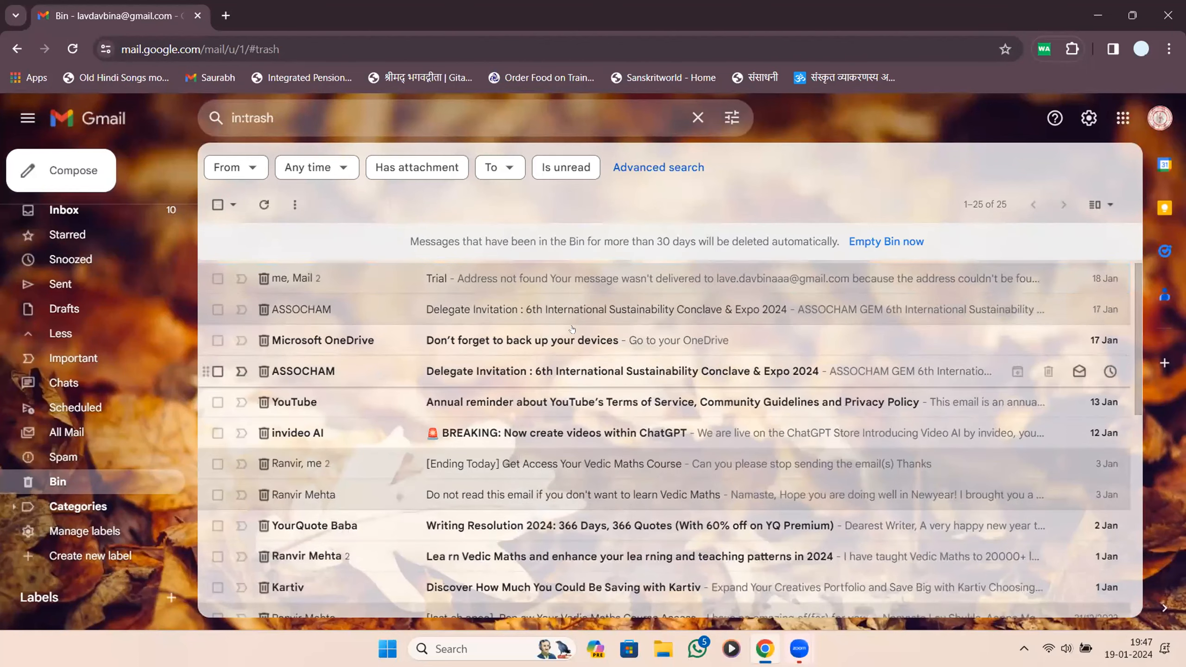
Scroll through the list, then return to the Primary inbox showing the 18 Jan messages.
scroll(509, 308, down, 5)
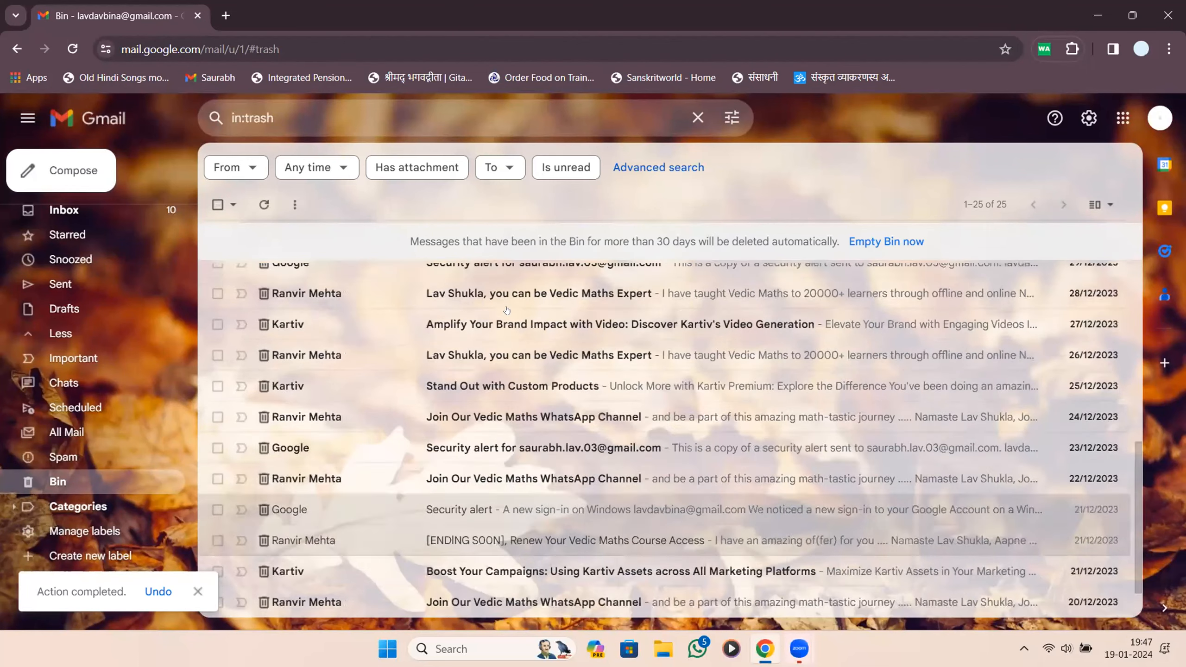
scroll(507, 310, up, 5)
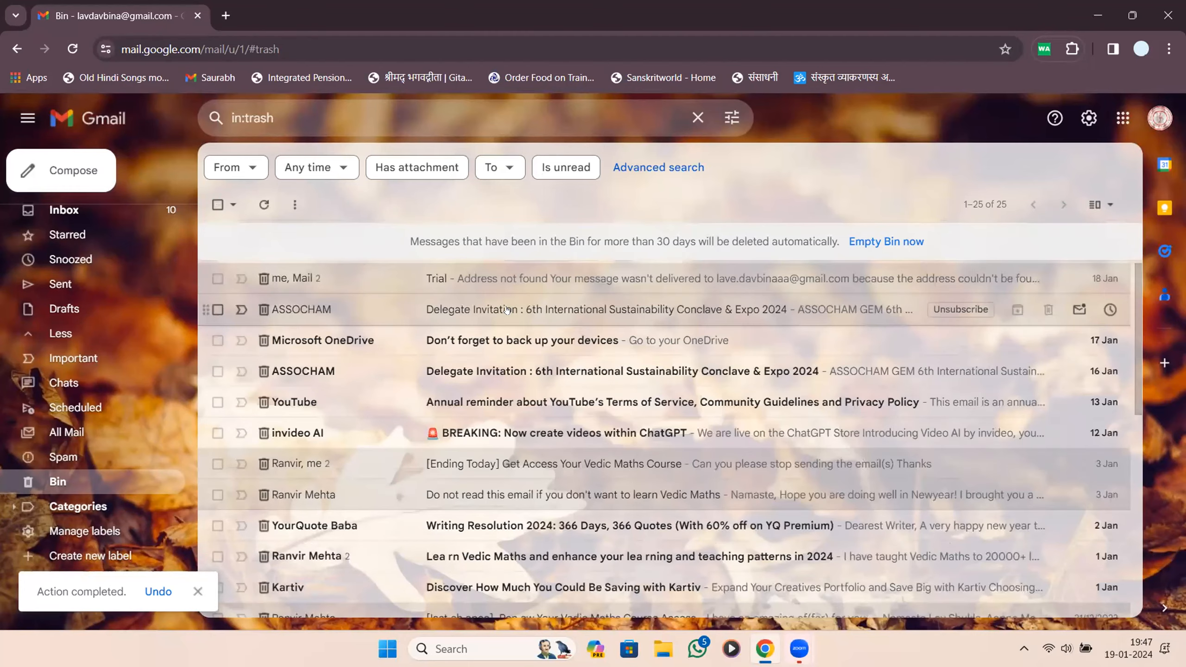
scroll(507, 310, down, 5)
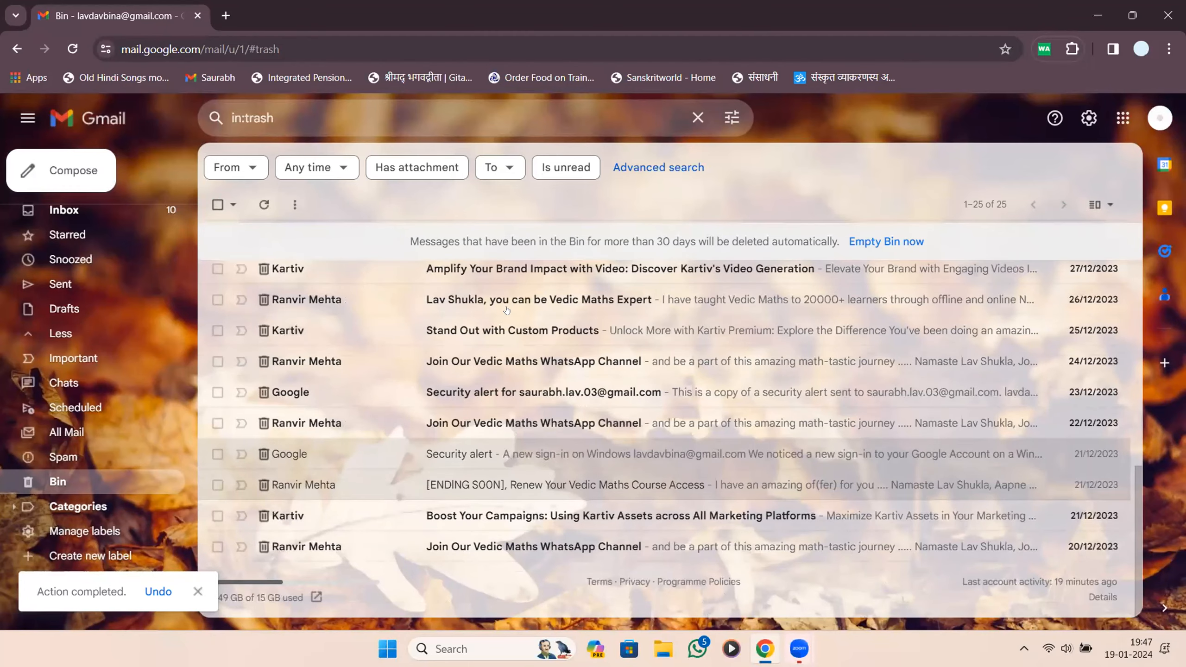
scroll(507, 310, up, 5)
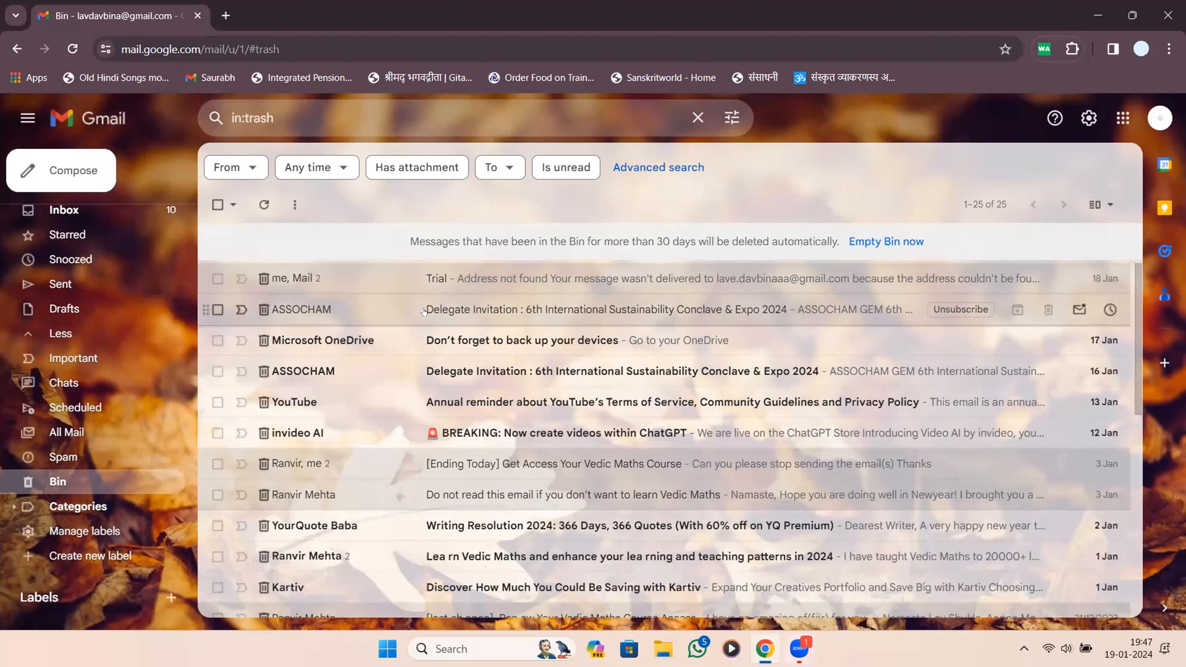
scroll(424, 312, down, 10)
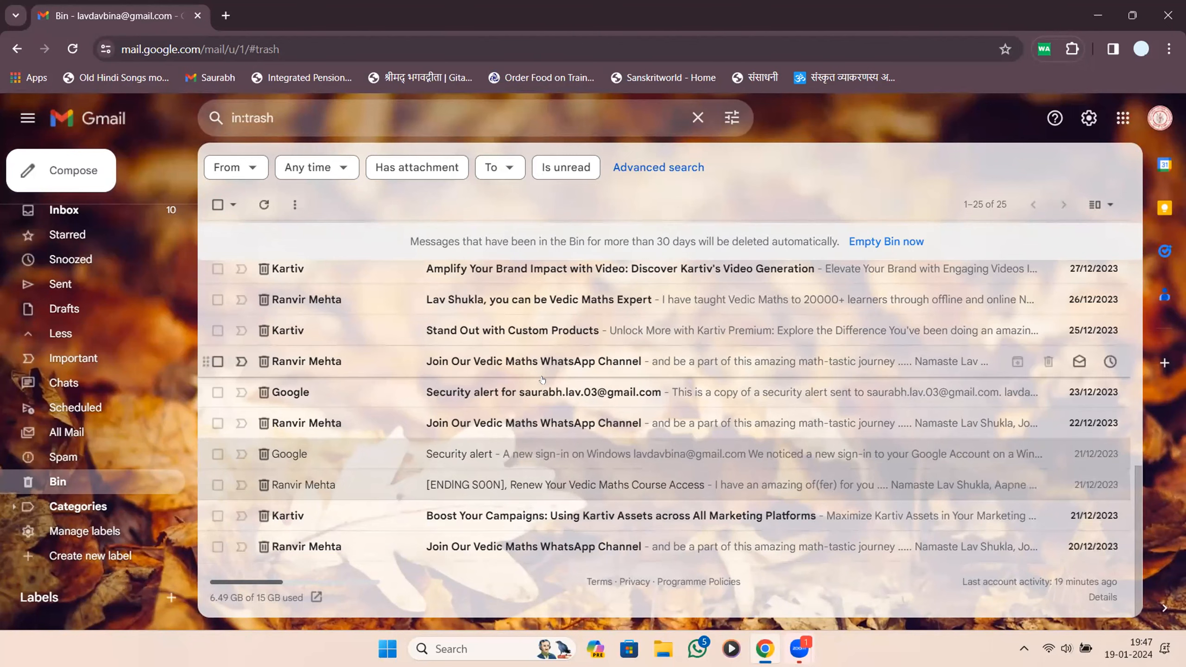
scroll(502, 359, up, 5)
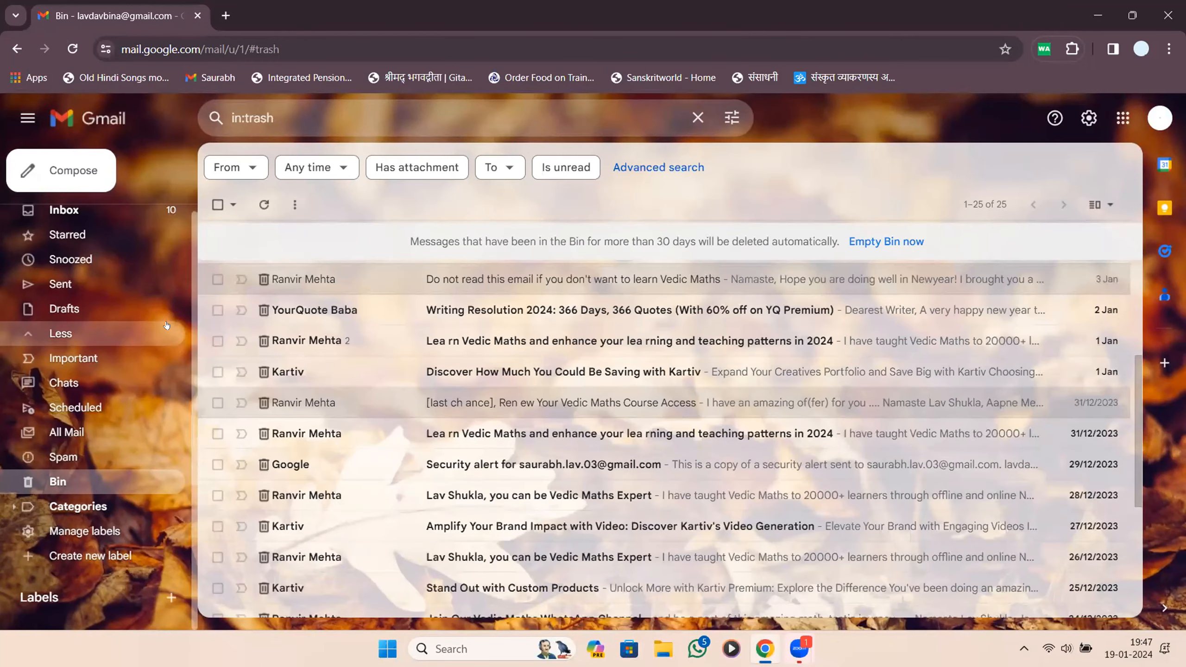
scroll(149, 249, up, 1)
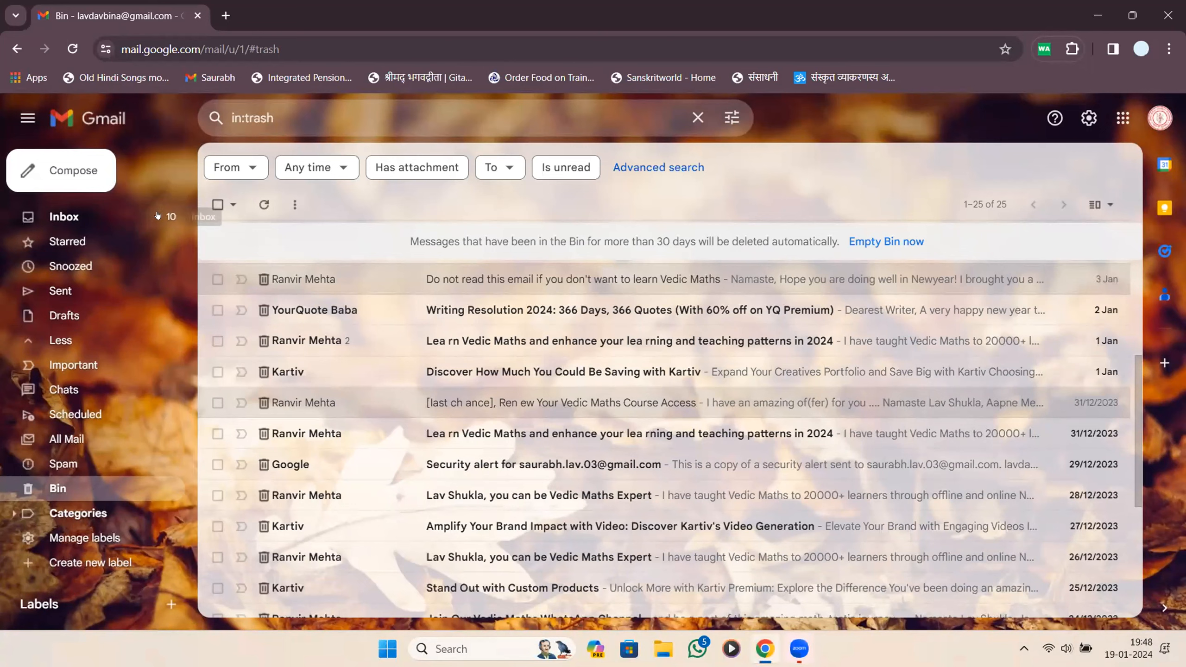
mouse_move(94, 217)
mouse_down()
mouse_move(112, 216)
mouse_move(106, 513)
mouse_move(69, 497)
mouse_up()
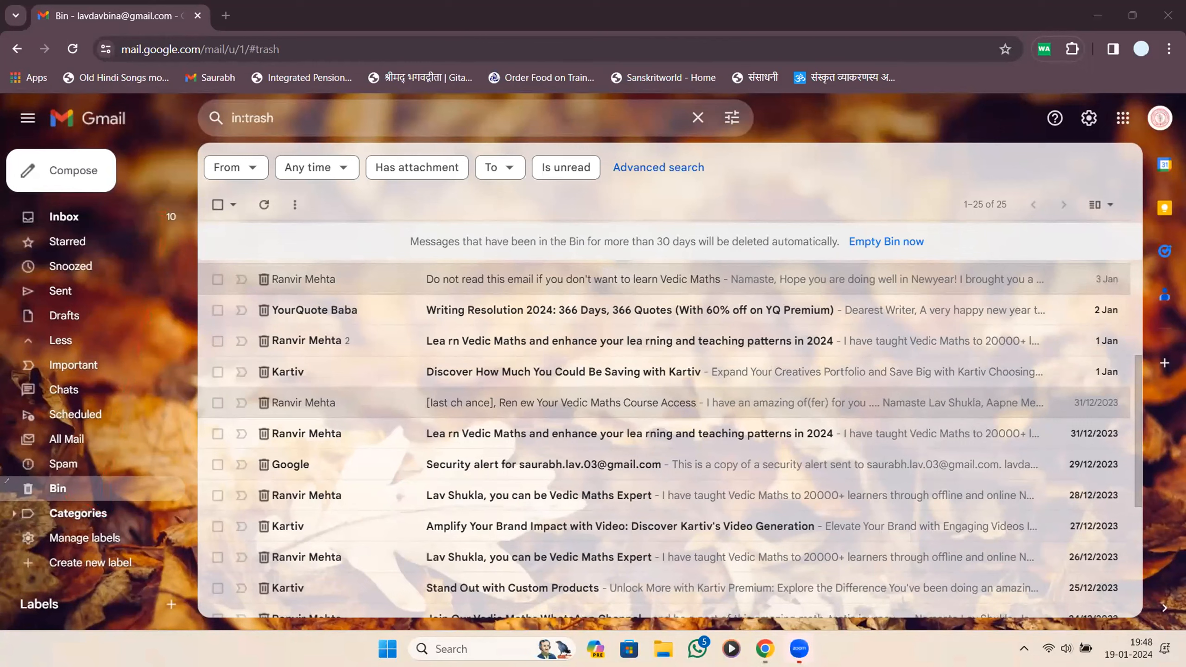
click(121, 219)
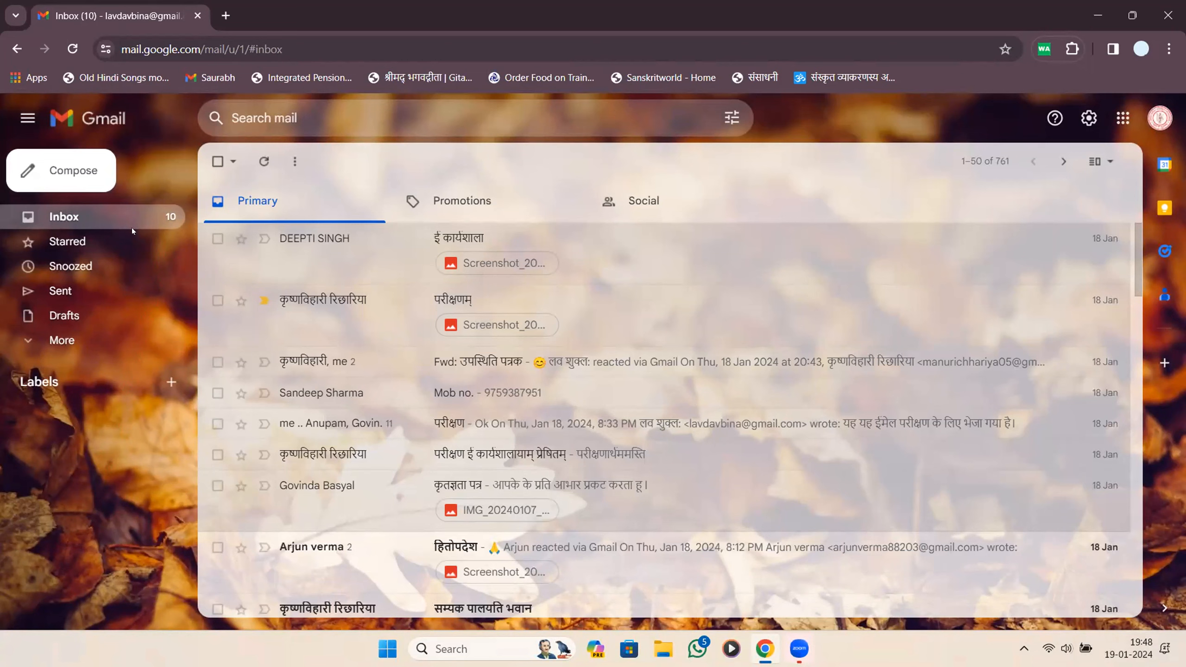
Expand More and the Categories list in the sidebar.
click(62, 340)
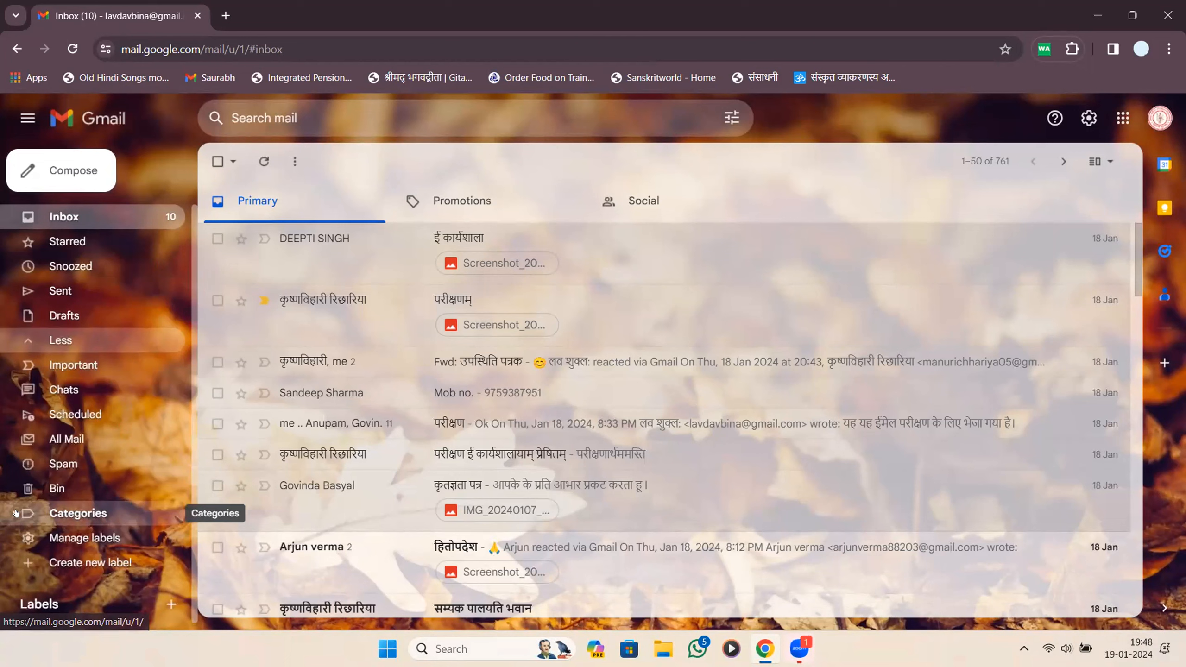
click(94, 513)
scroll(65, 461, down, 2)
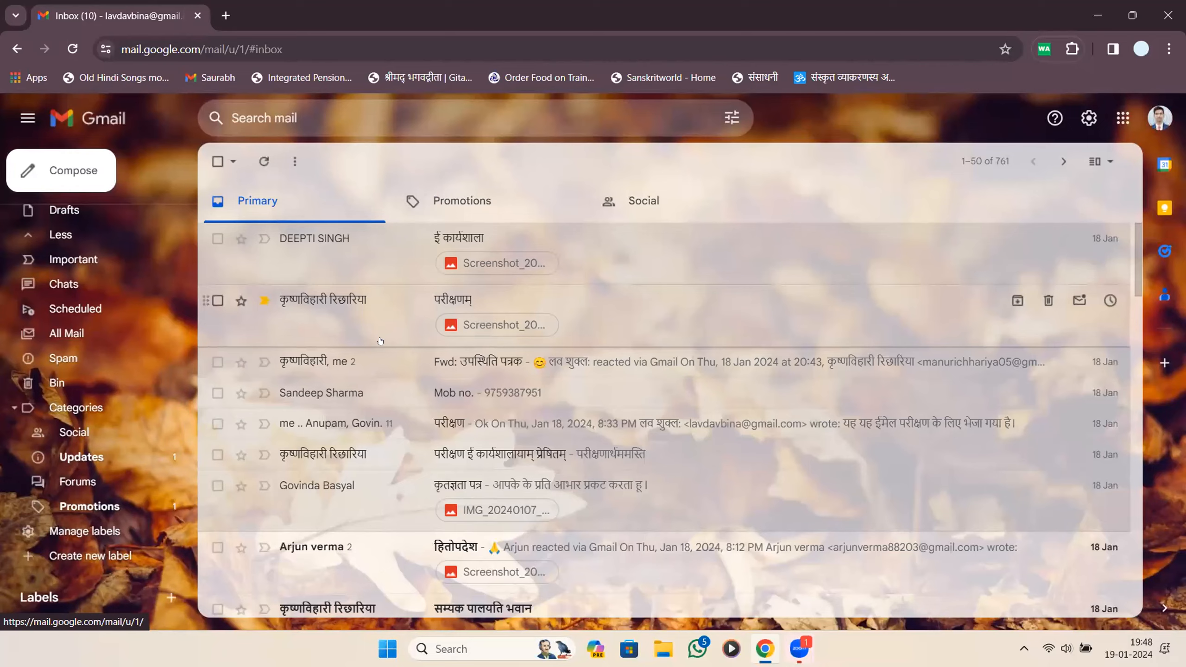
scroll(380, 342, down, 20)
scroll(380, 342, up, 20)
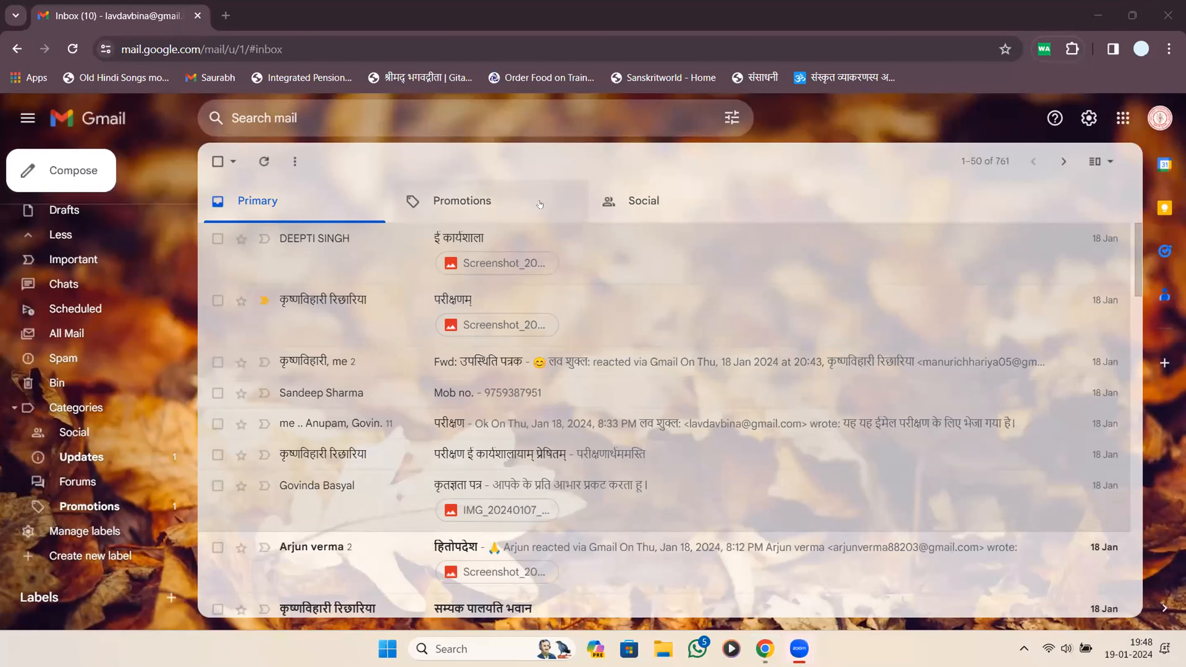
Show the four Promotions mails and read the TopWorksheets 'Share worksheets with your students' email.
click(539, 204)
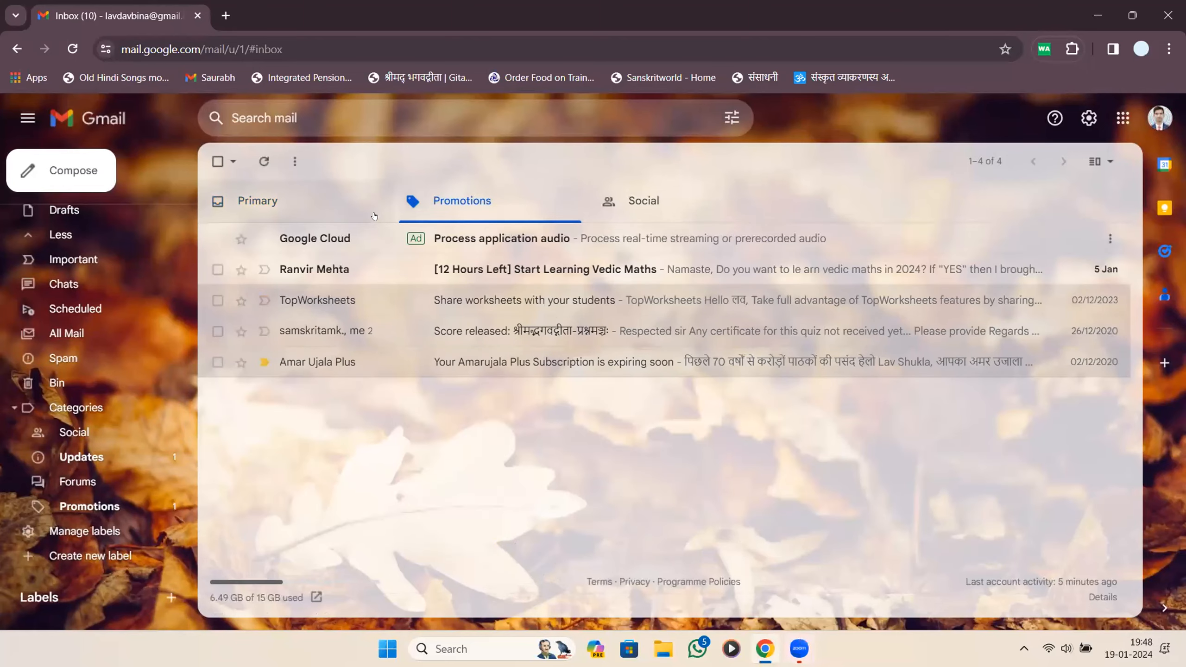
click(400, 300)
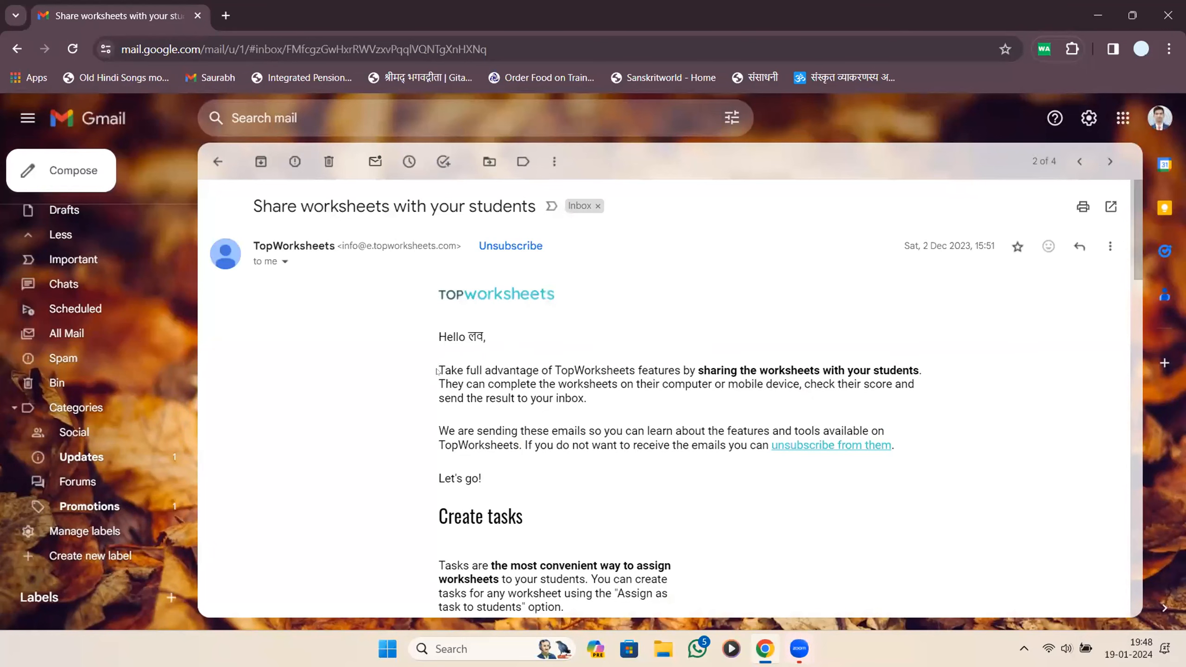
drag(439, 371, 701, 372)
scroll(706, 354, down, 20)
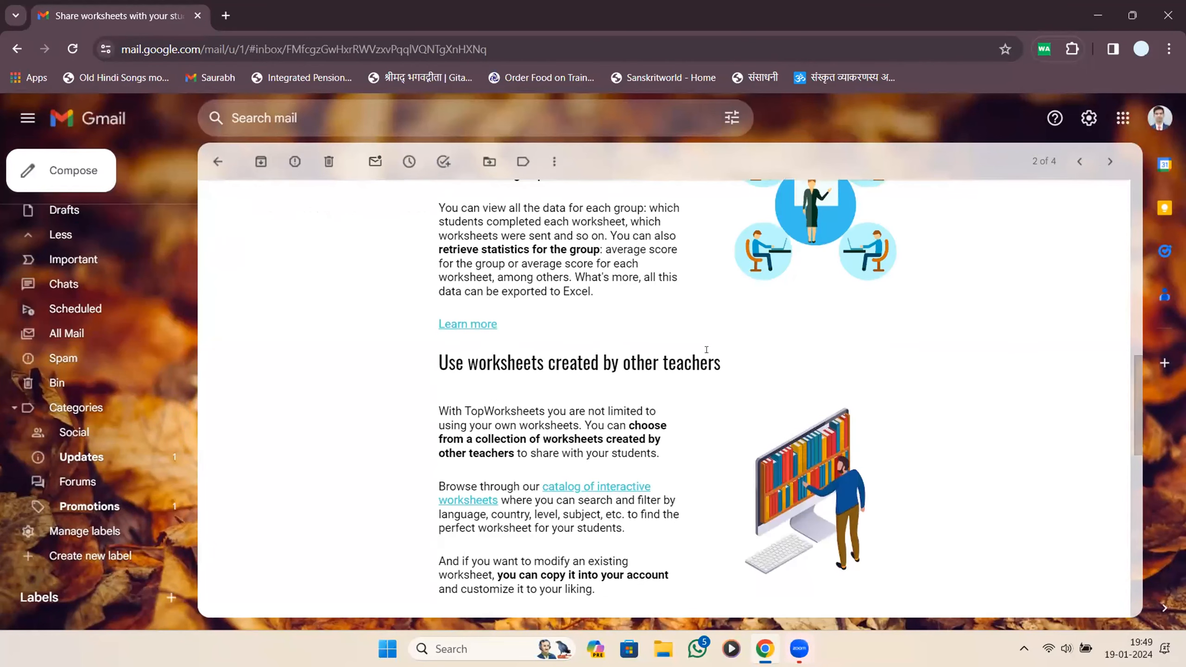
scroll(706, 350, up, 20)
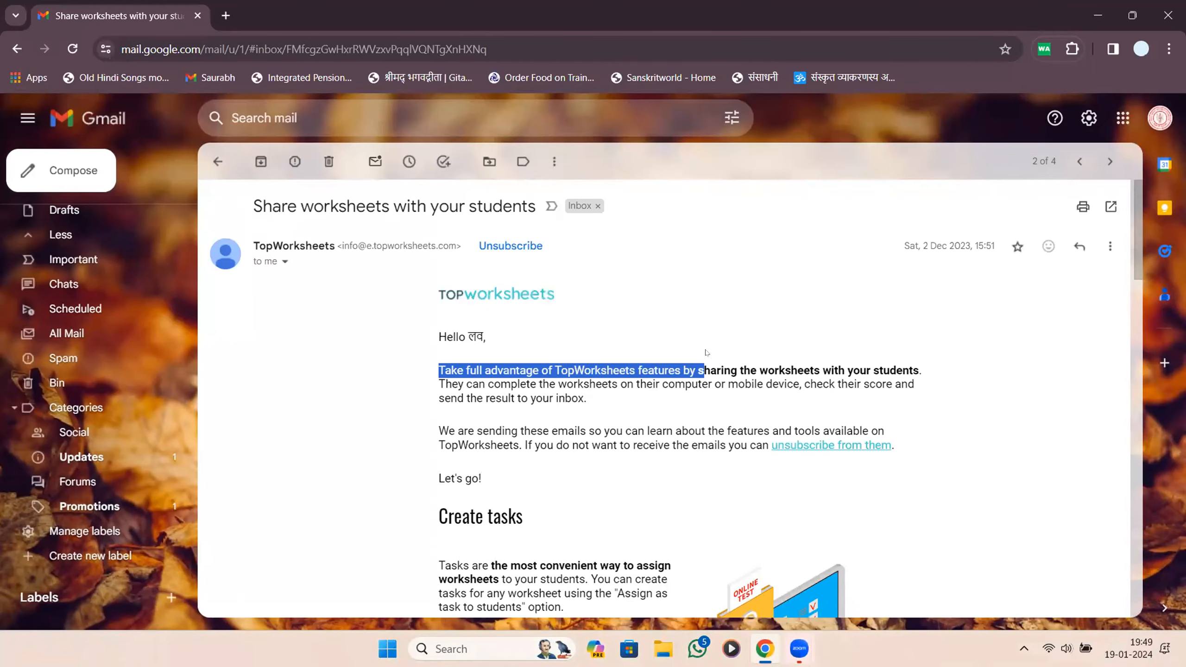
click(221, 163)
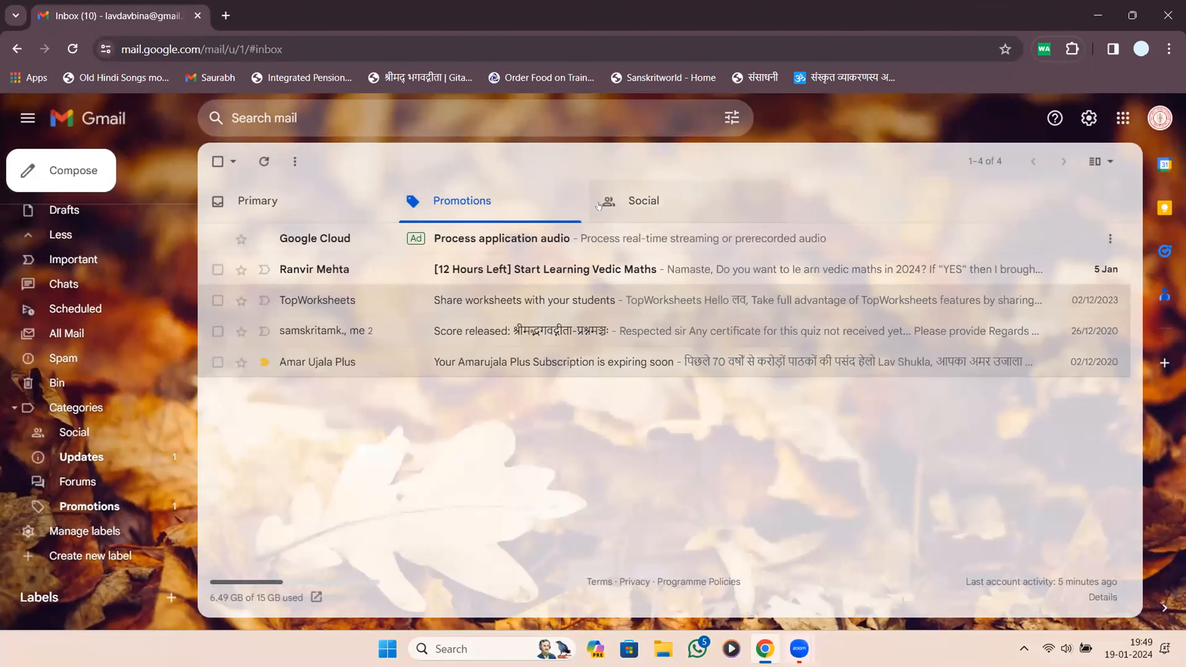
click(644, 201)
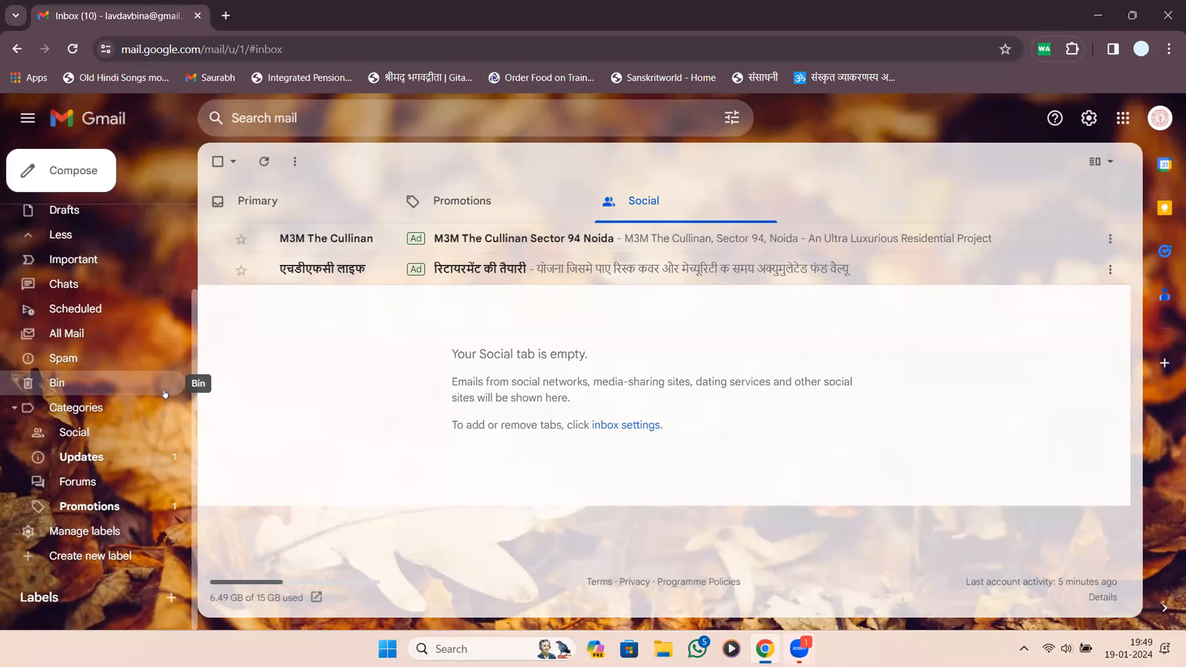
click(370, 155)
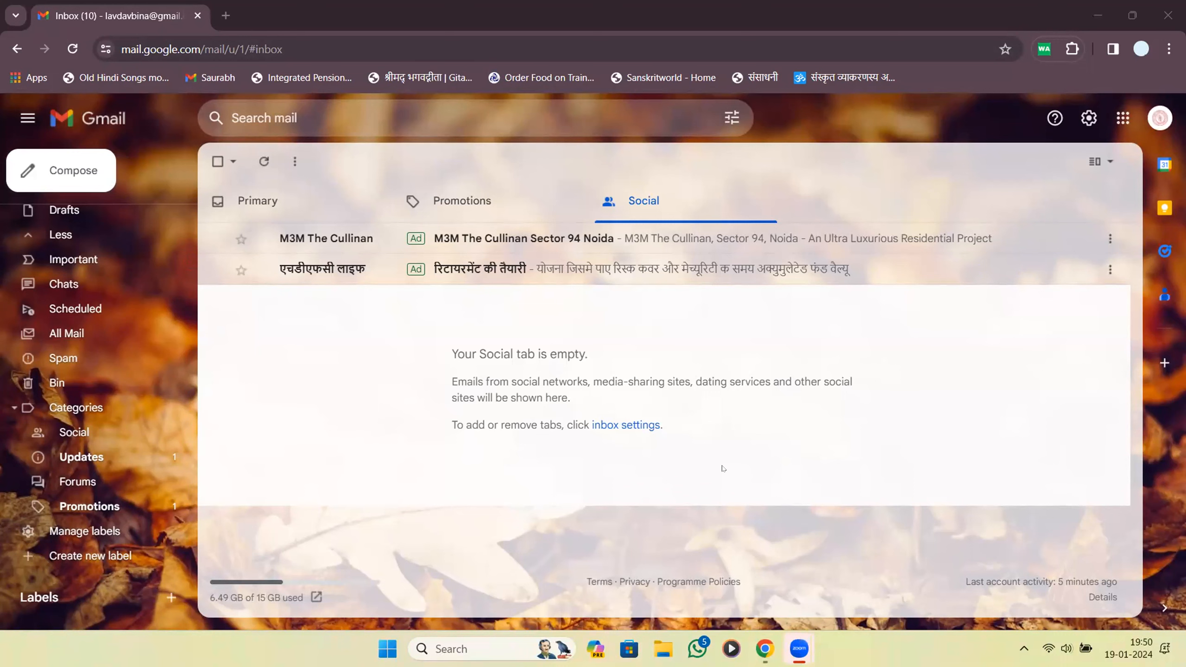
click(257, 202)
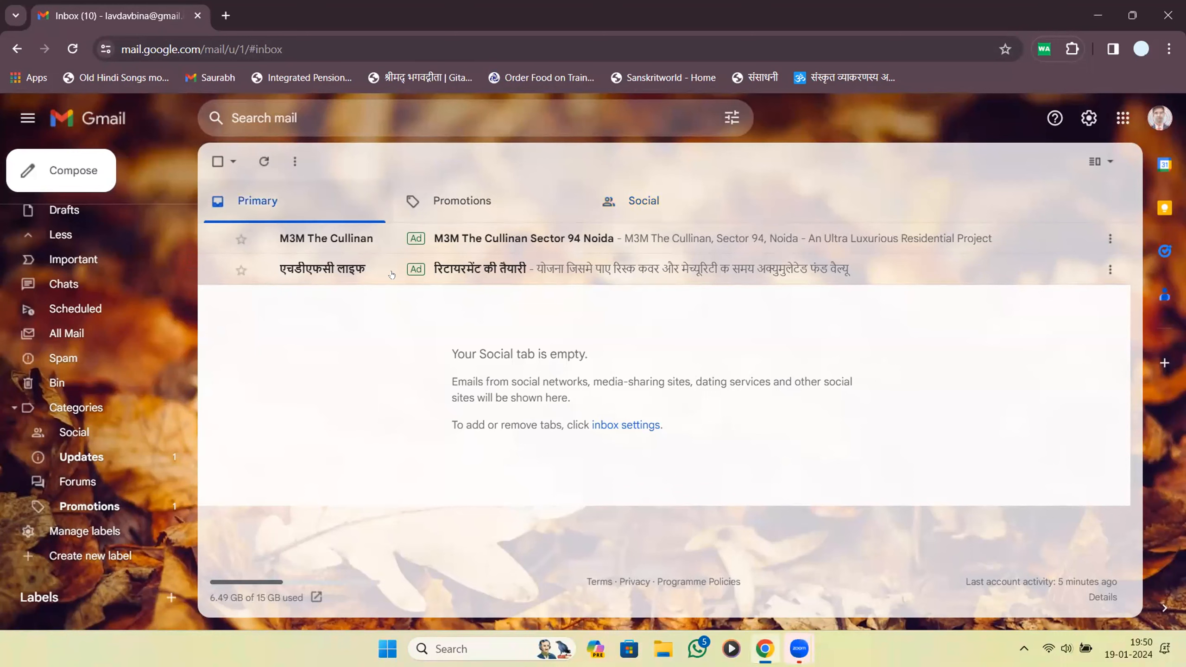
scroll(453, 369, down, 6)
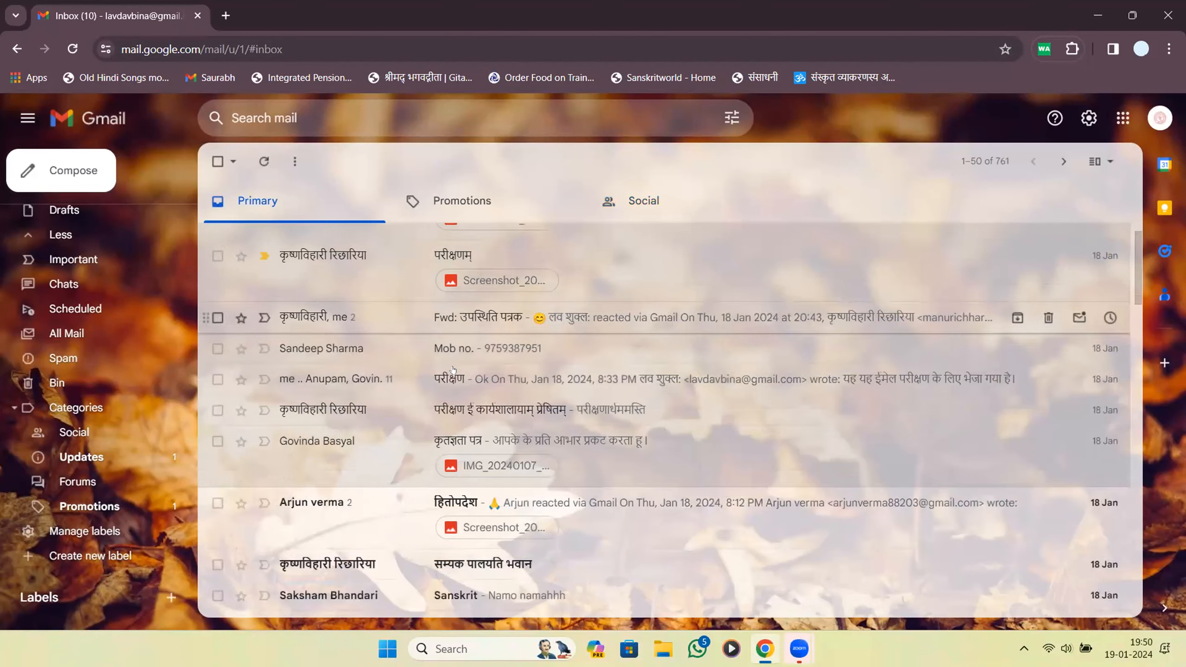
scroll(351, 257, up, 6)
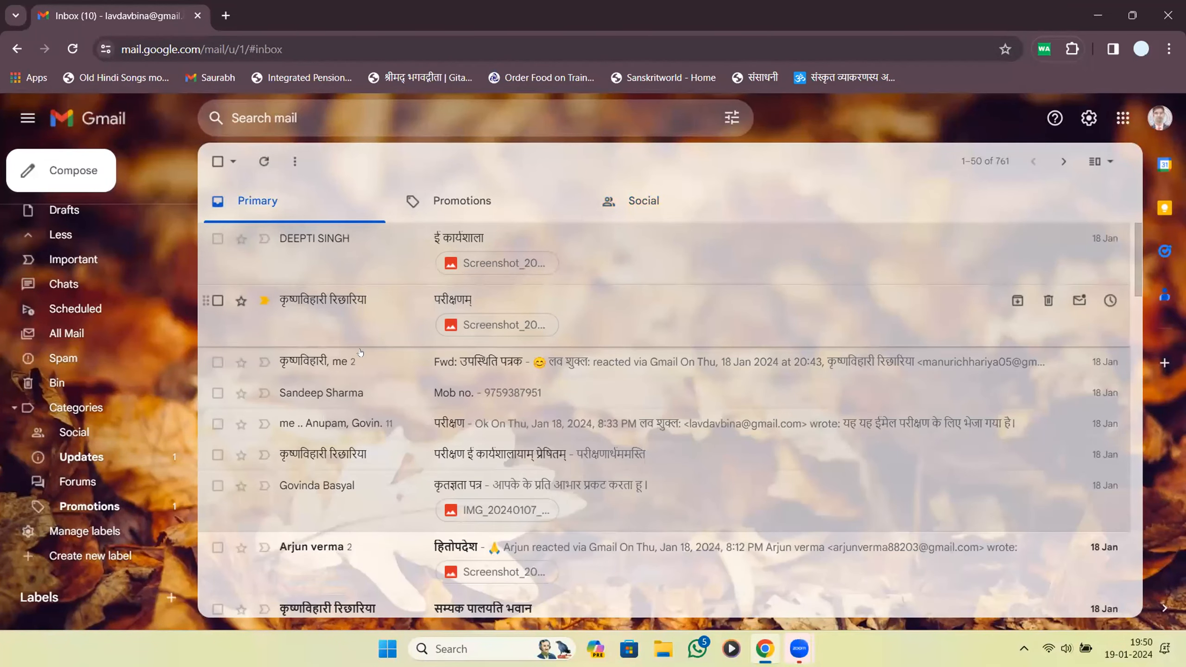
scroll(352, 257, down, 10)
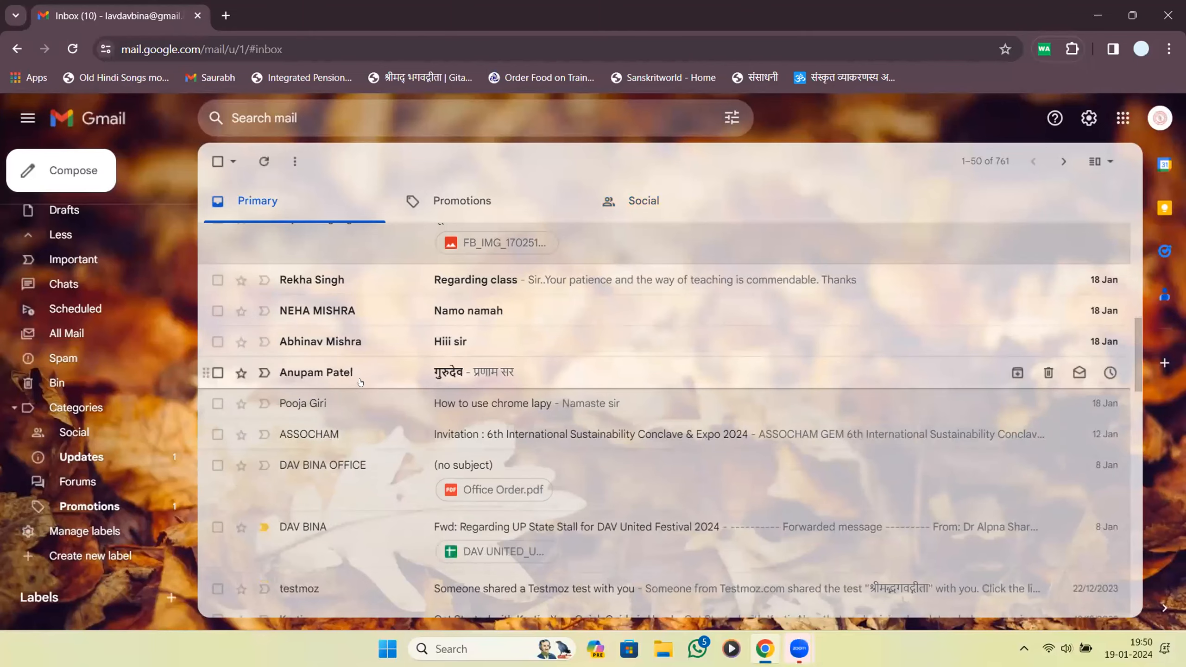
scroll(359, 383, down, 10)
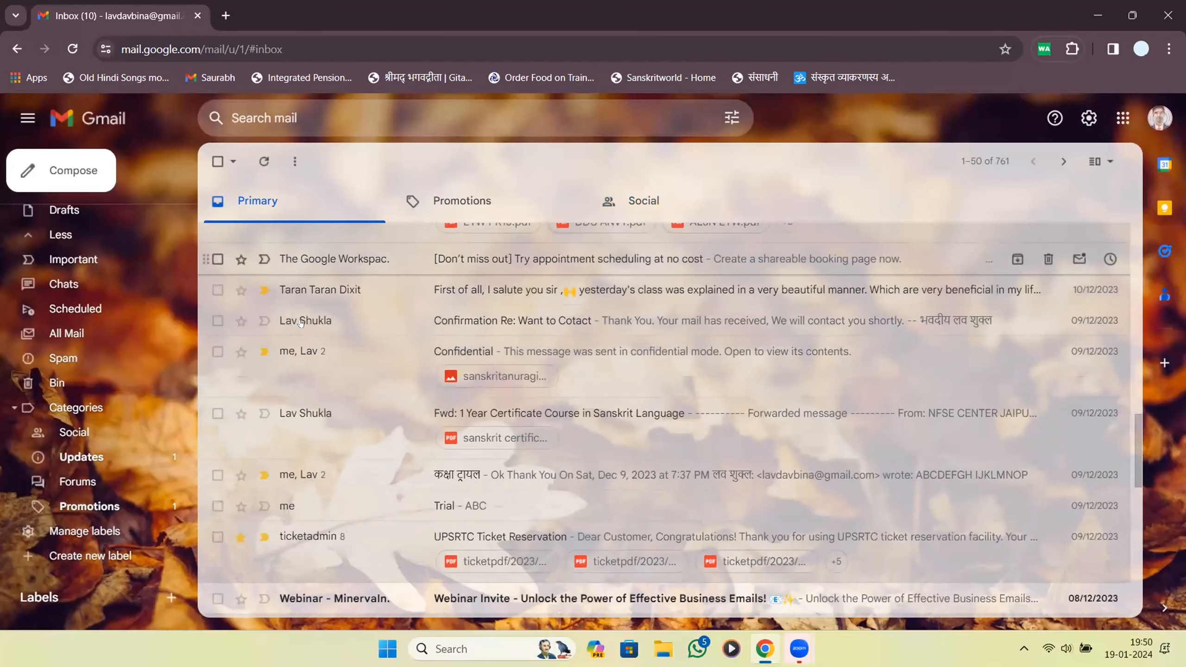
scroll(313, 467, down, 10)
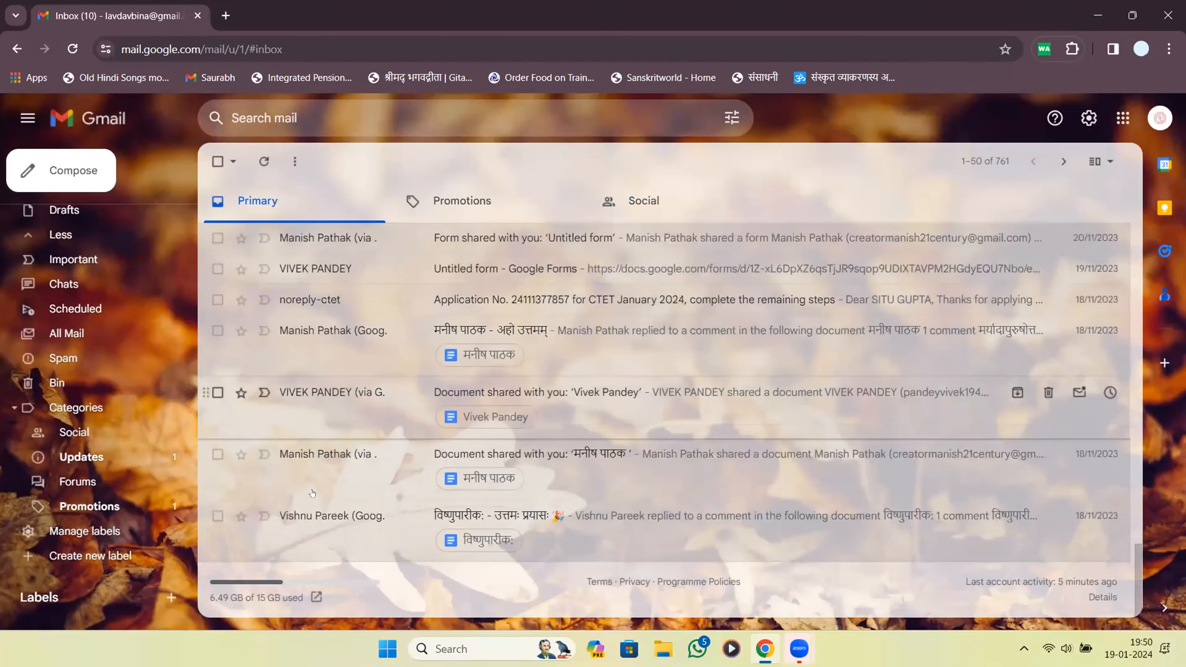
scroll(327, 467, up, 10)
scroll(389, 378, down, 10)
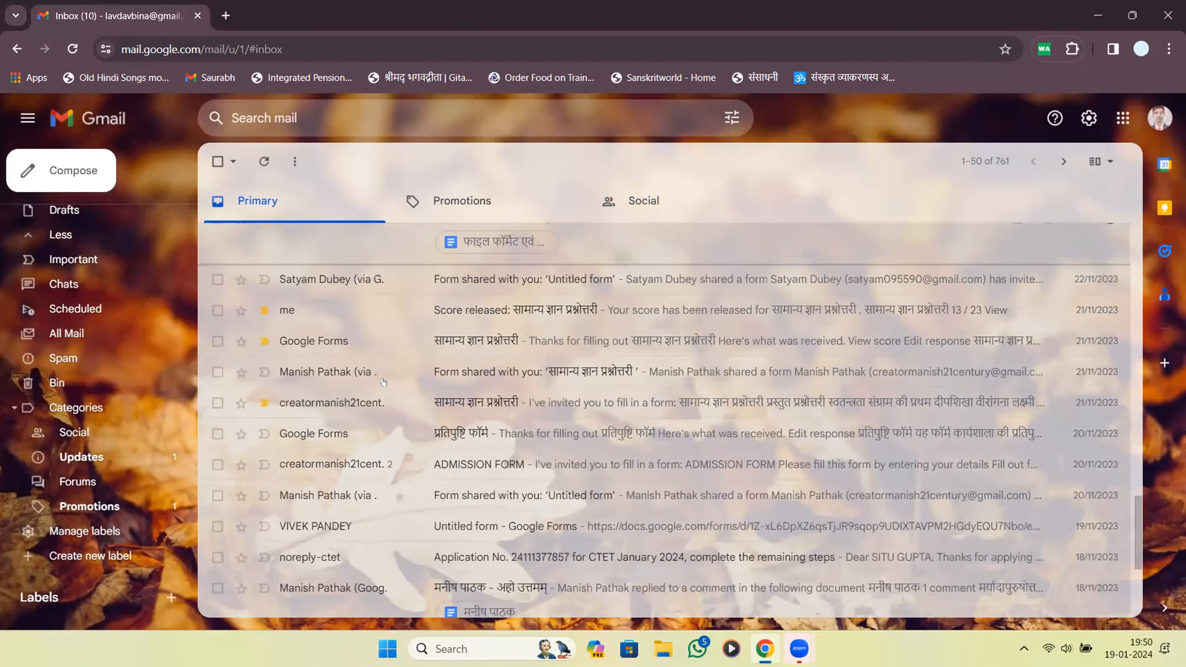
scroll(292, 409, up, 5)
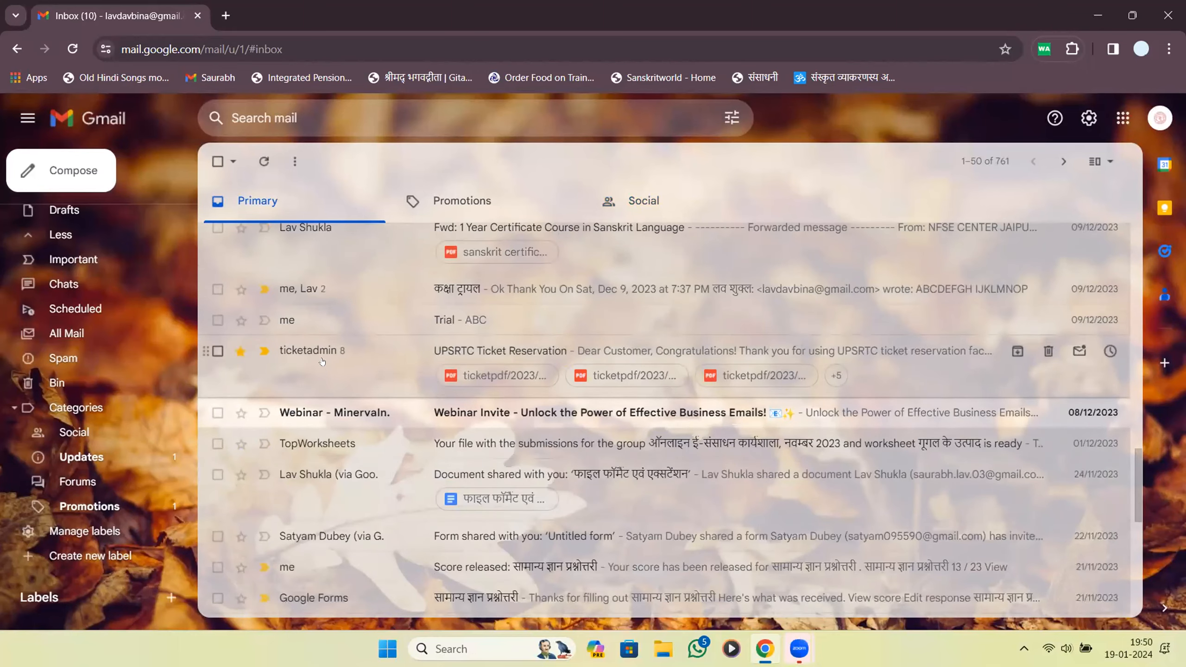
scroll(540, 360, down, 5)
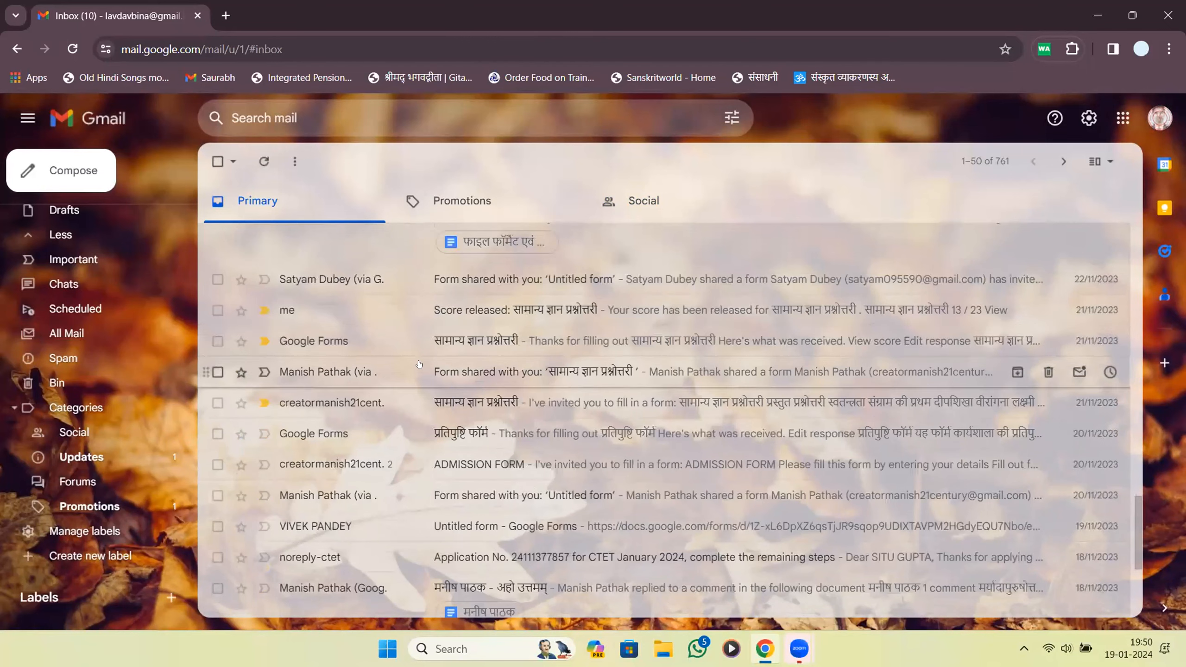
click(479, 196)
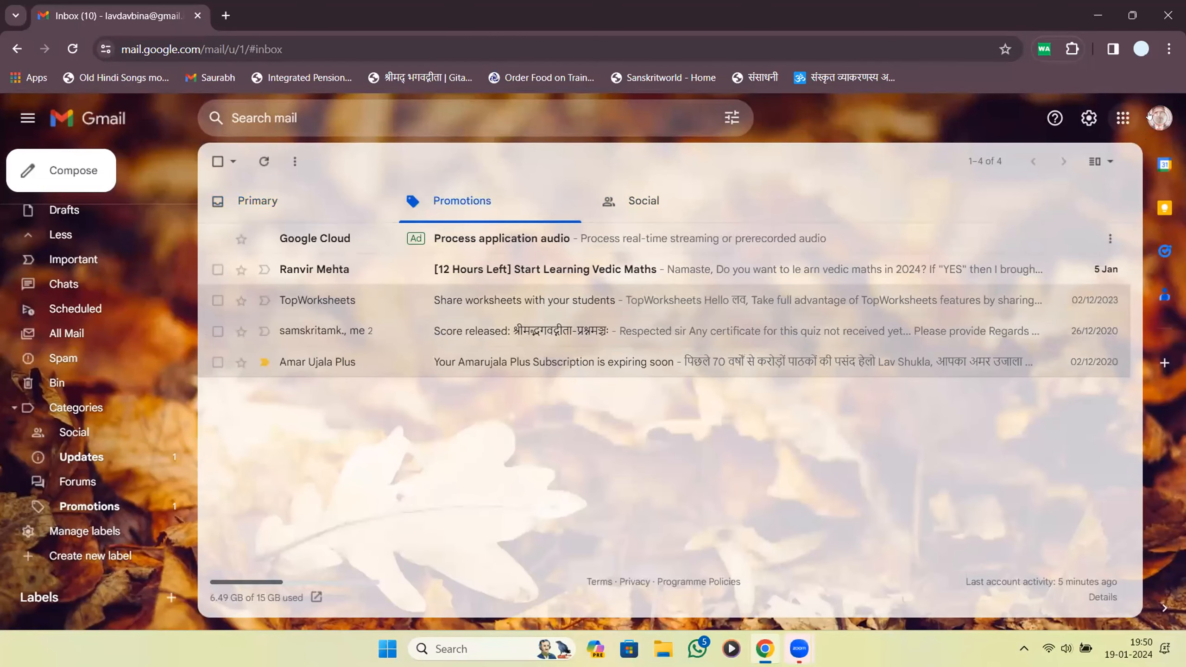
Switch to the other signed-in Google account and open its Payment Reminder email.
click(1160, 122)
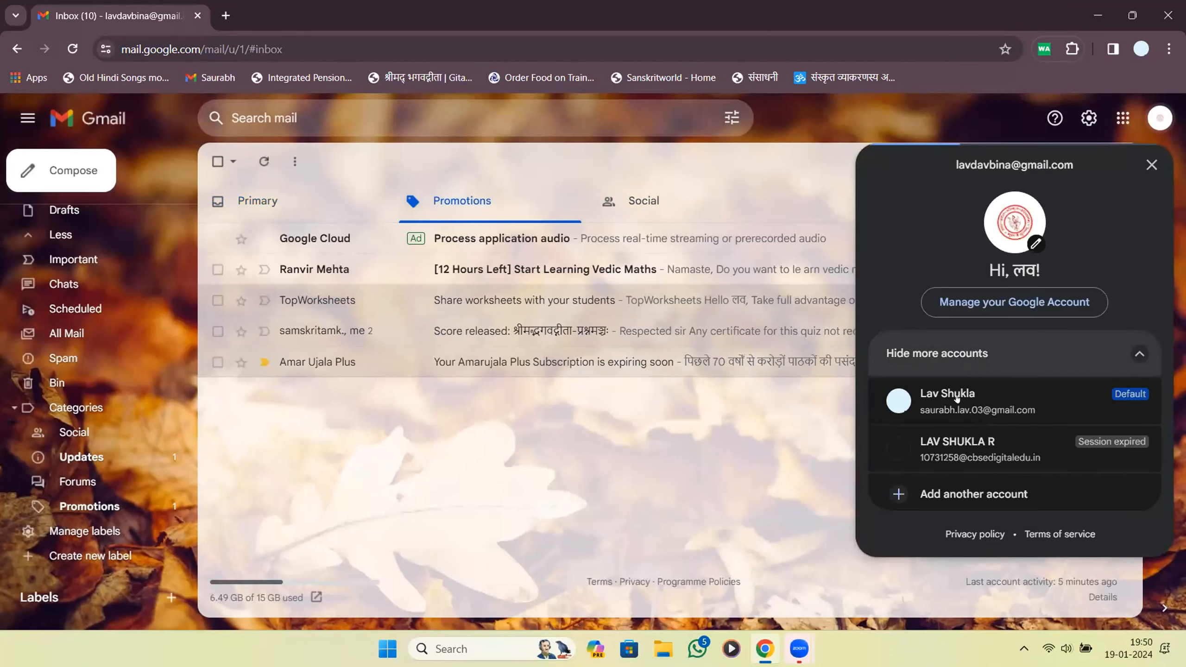
click(957, 393)
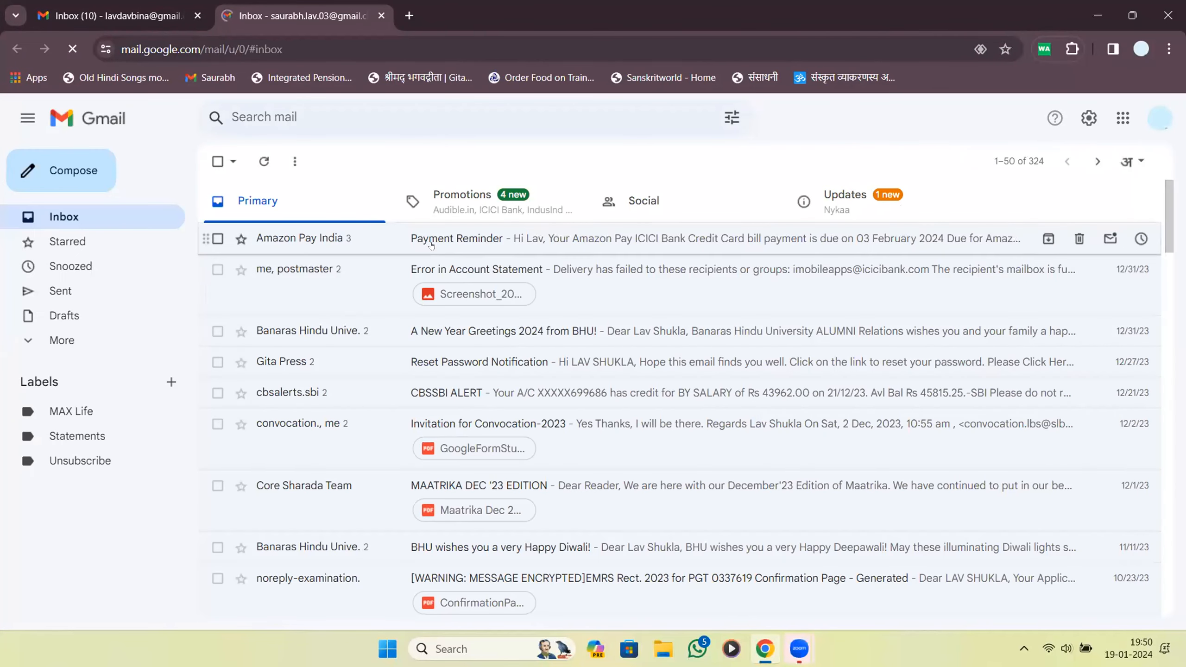
click(433, 258)
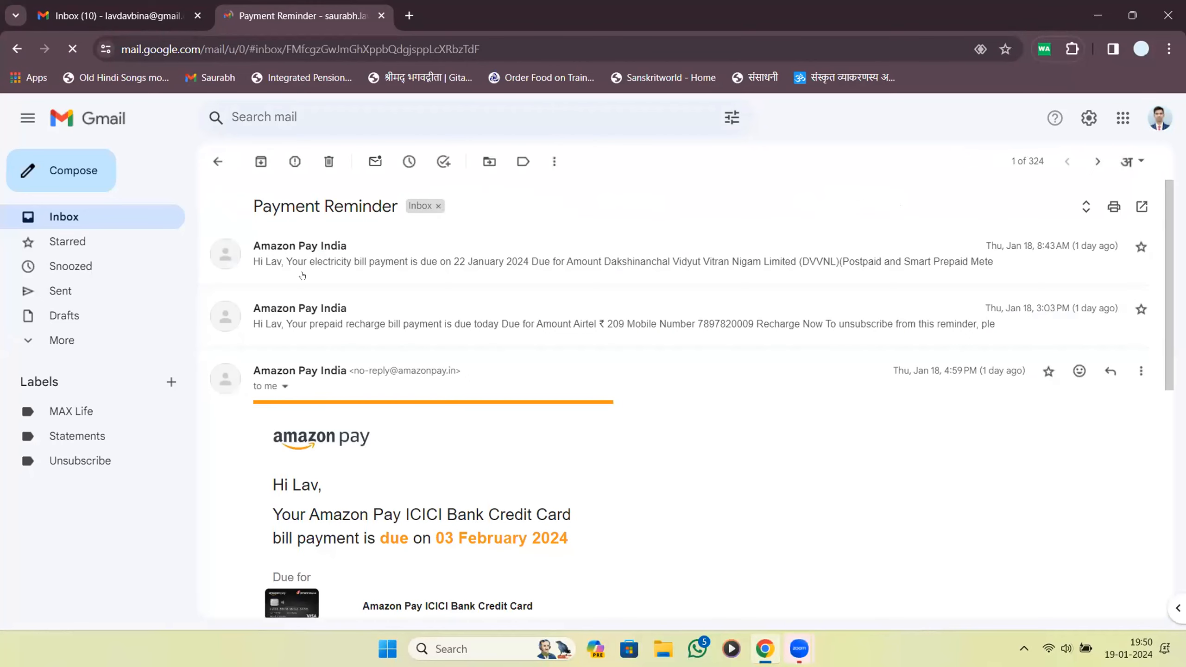
Read both Amazon Pay messages, then return to the inbox and show Promotions.
scroll(471, 254, down, 8)
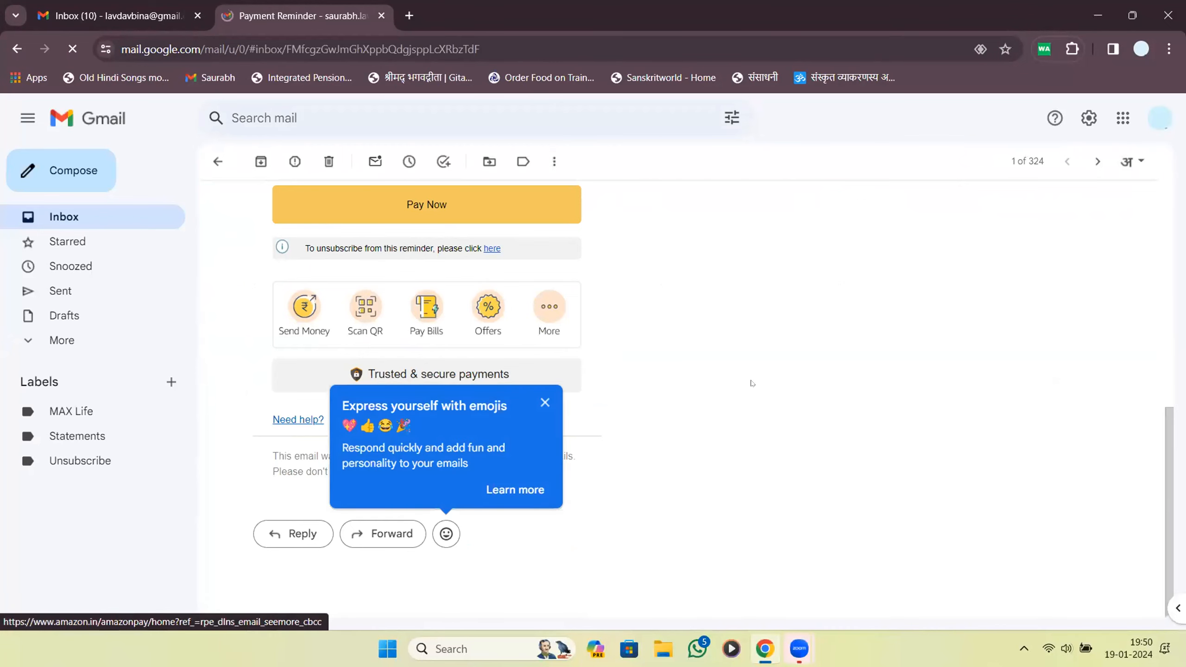
scroll(1012, 372, up, 8)
click(646, 261)
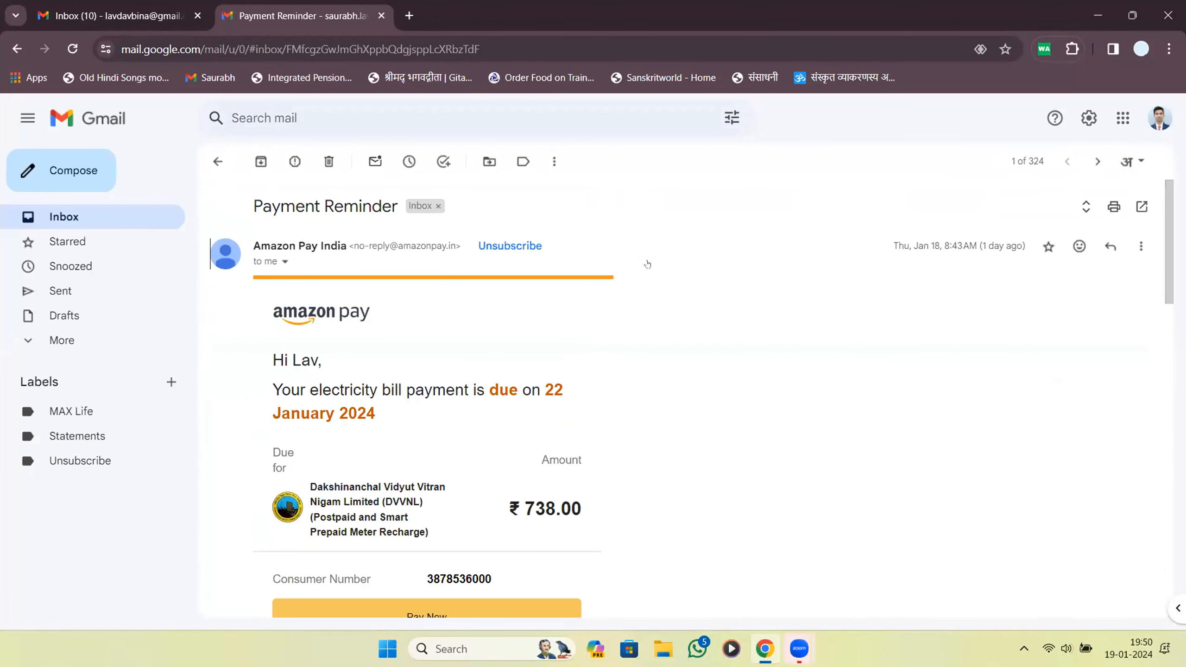
scroll(647, 263, down, 10)
click(641, 442)
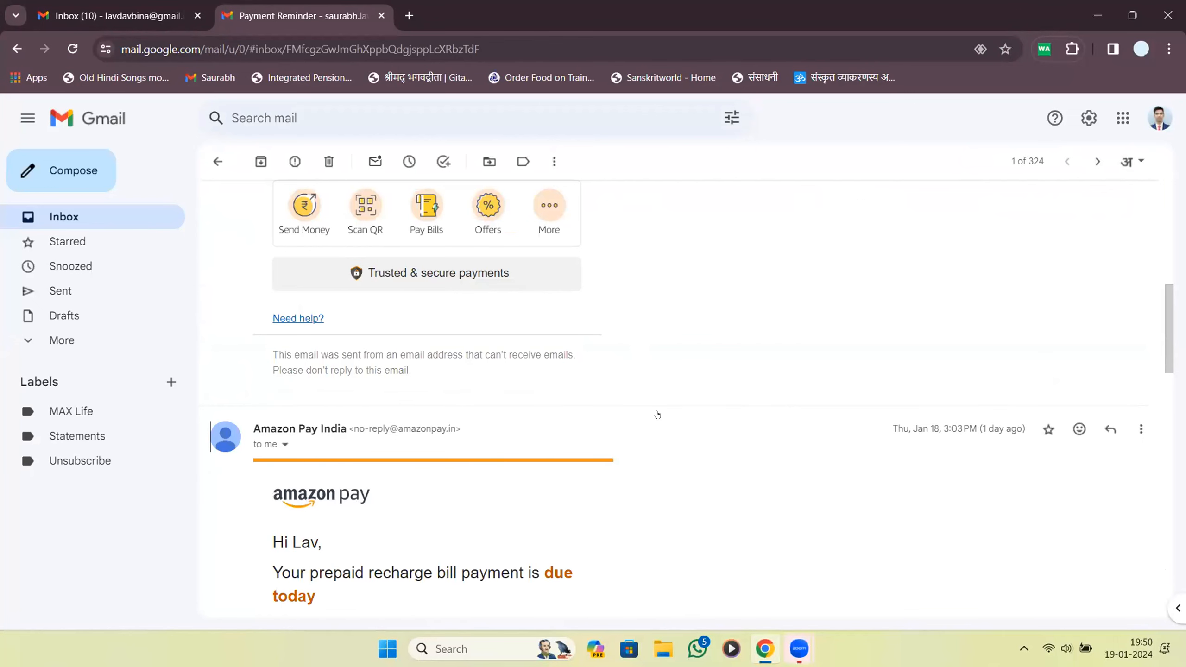
scroll(656, 414, down, 8)
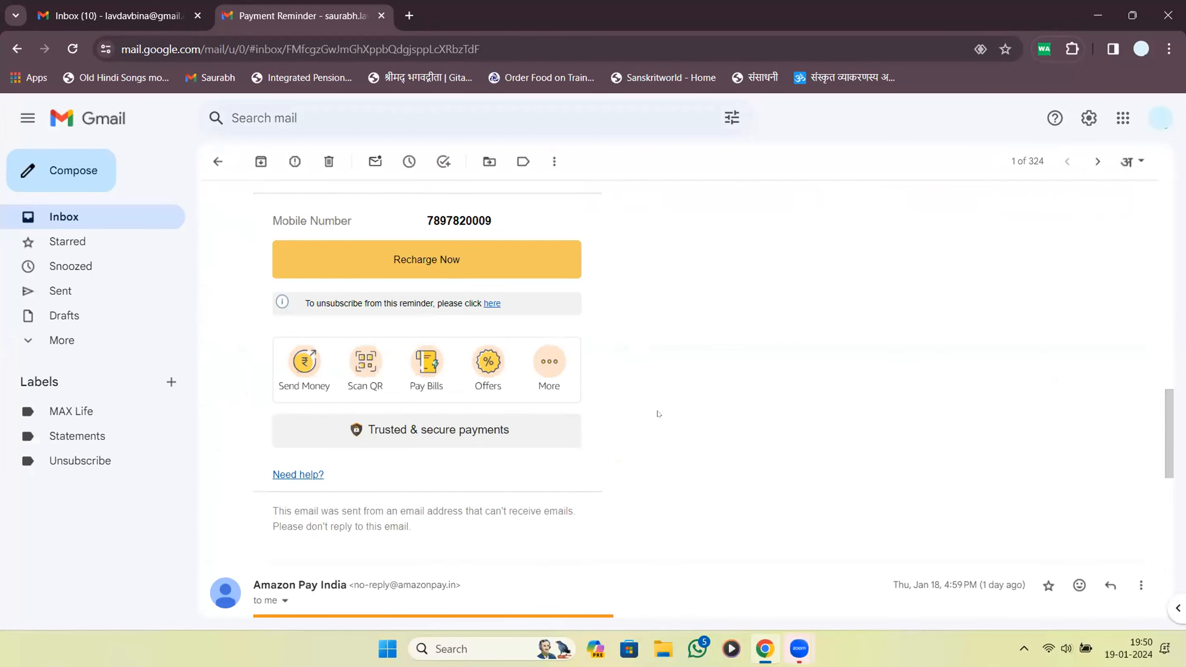
scroll(657, 414, up, 10)
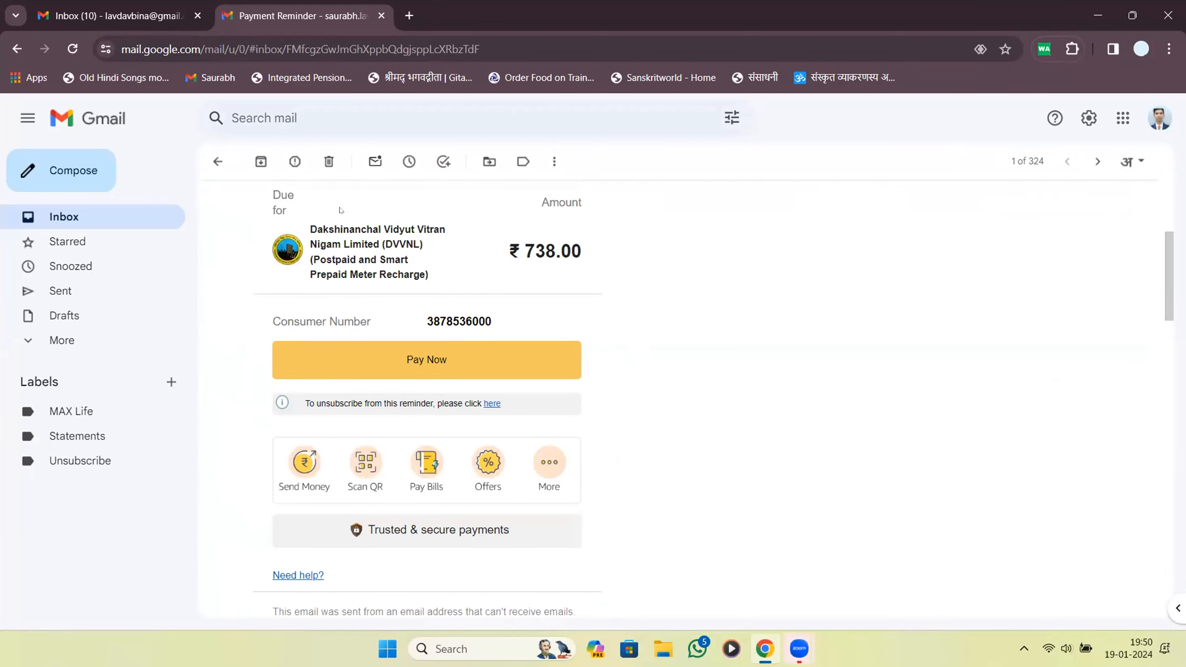
click(218, 161)
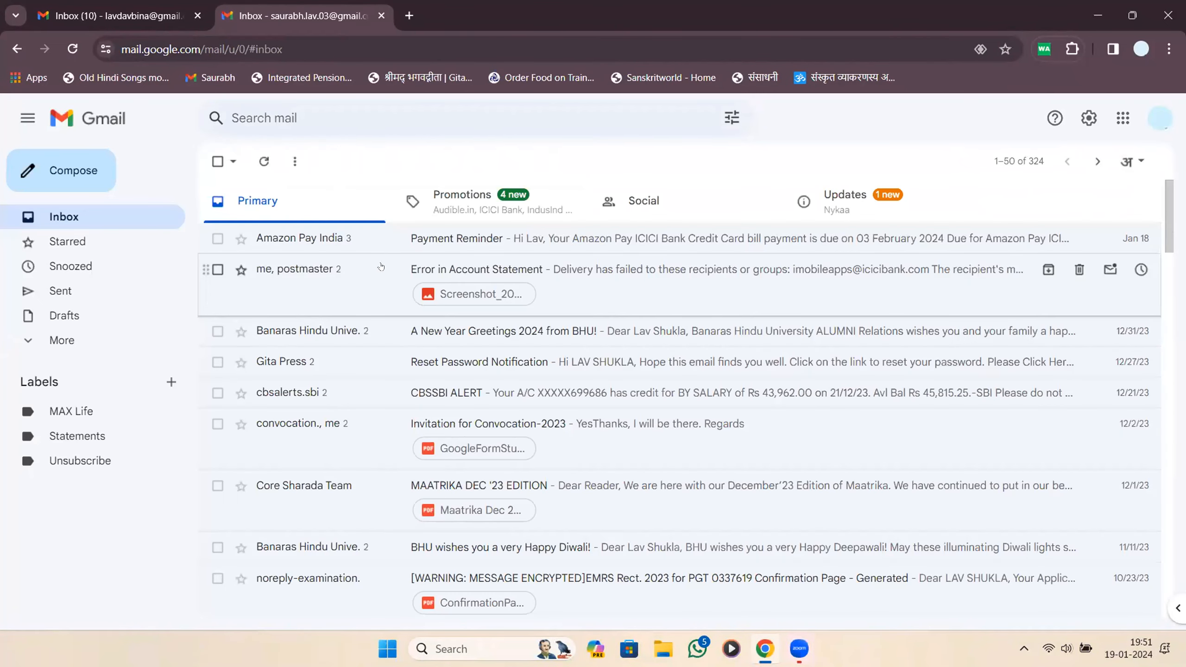
click(444, 216)
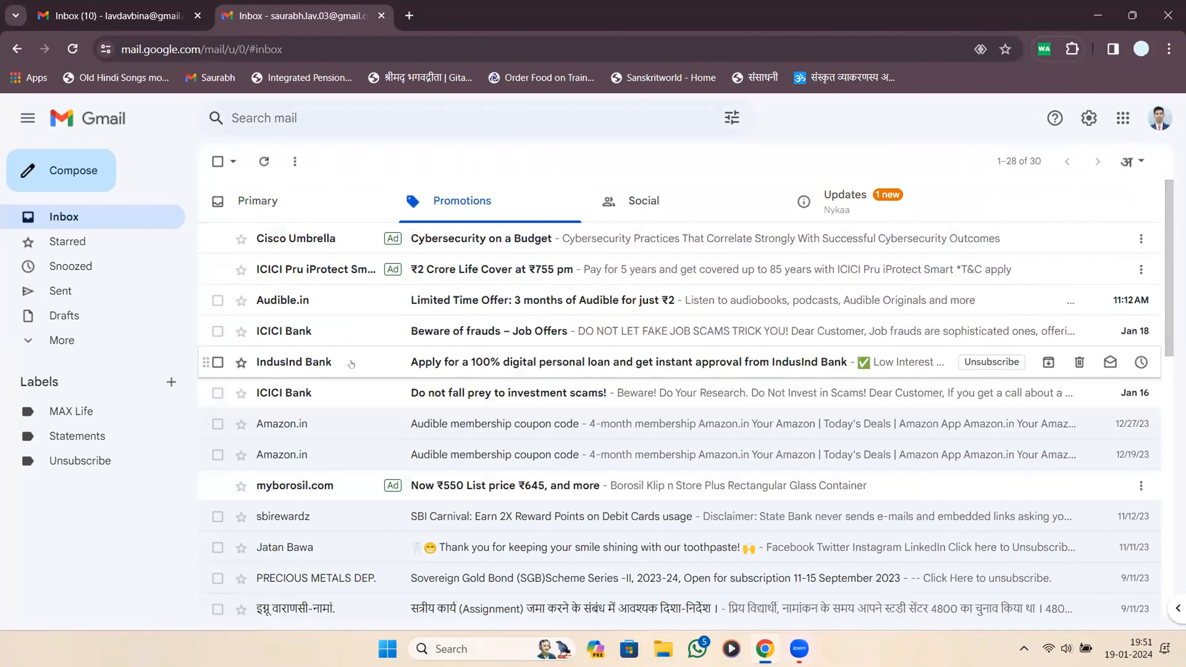
Open the IndusInd Bank personal loan email and highlight its closing unsubscribe sentence.
click(454, 364)
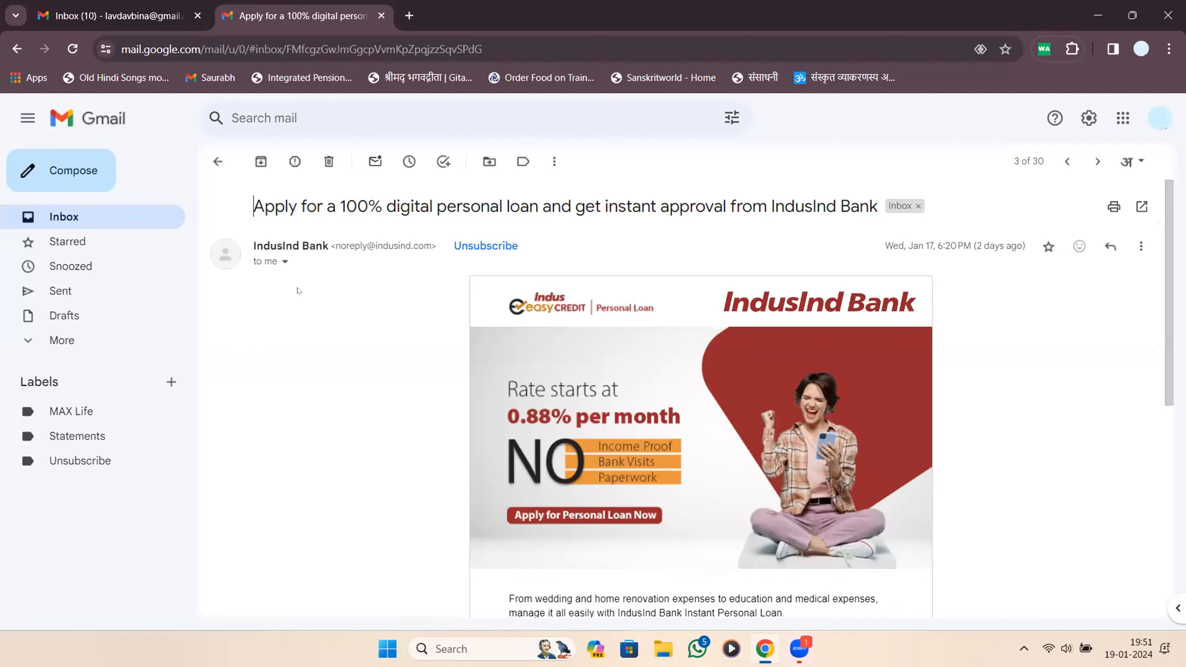
scroll(298, 290, down, 6)
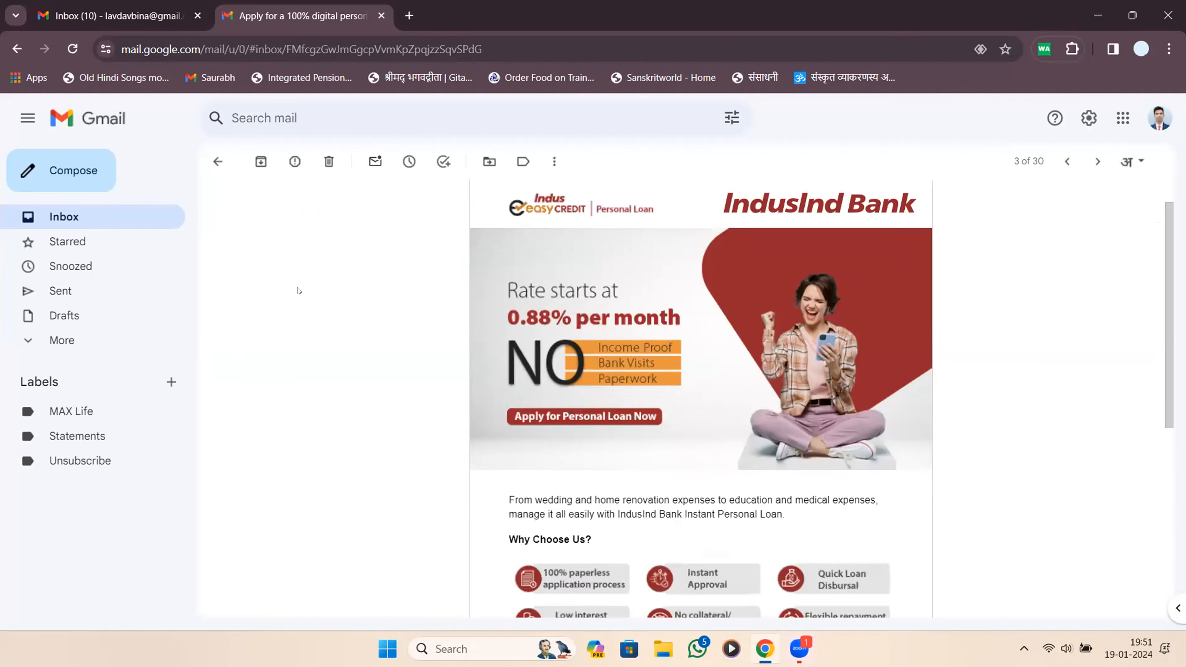
scroll(298, 290, up, 6)
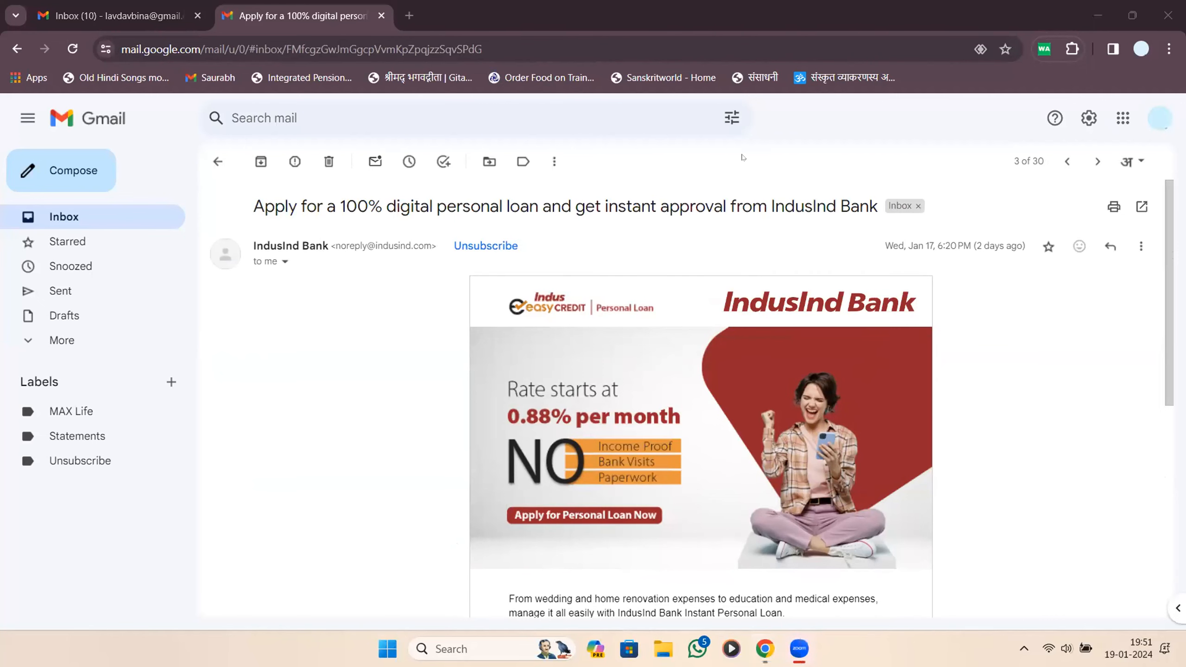
scroll(685, 282, down, 4)
scroll(685, 281, down, 3)
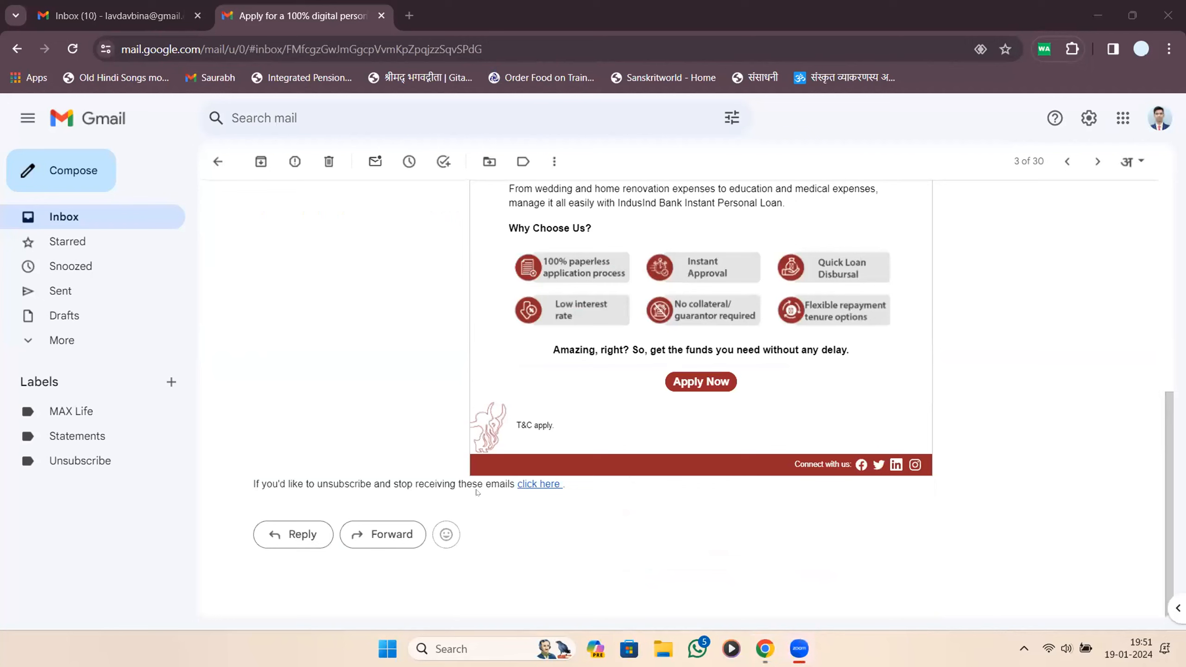
drag(243, 484, 509, 497)
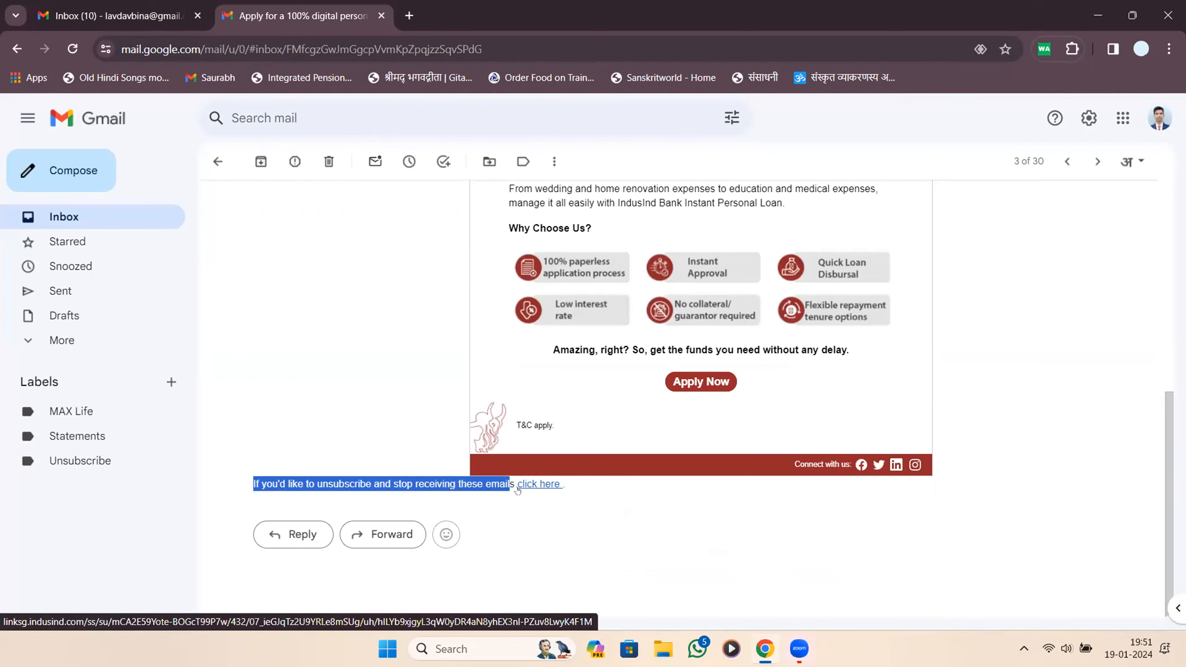
Unsubscribe via IndusInd's 'click here' link, highlight 'Unsubscribe successful', and close that page.
click(542, 486)
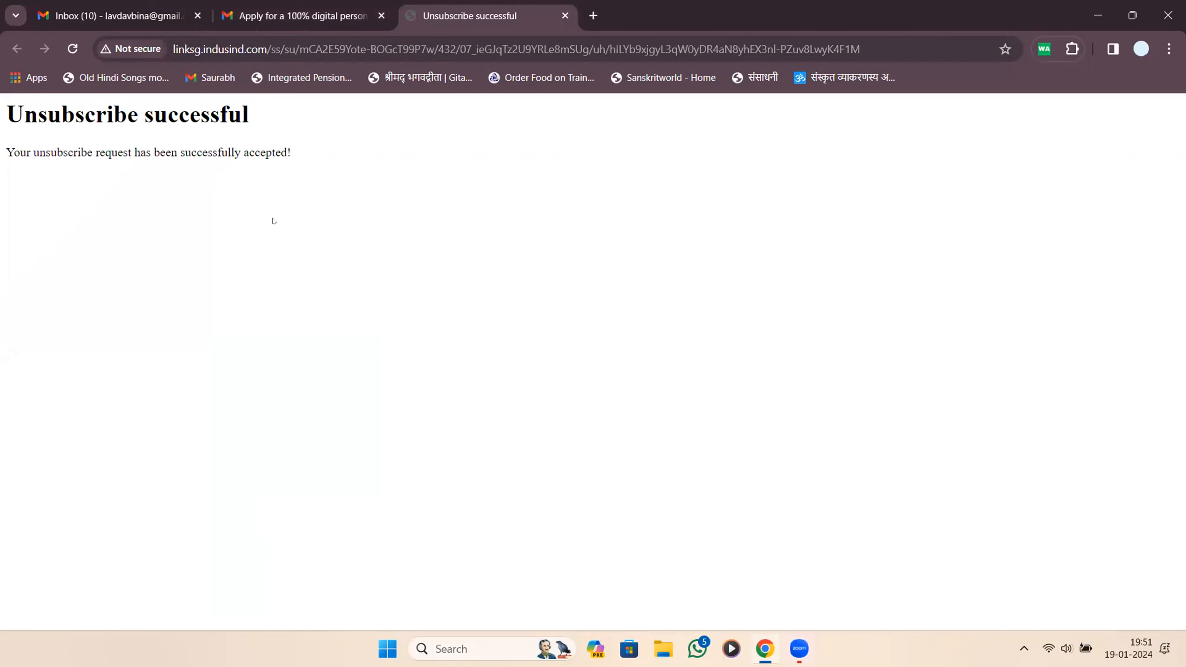
drag(270, 109, 83, 113)
click(1, 126)
triple_click(2, 126)
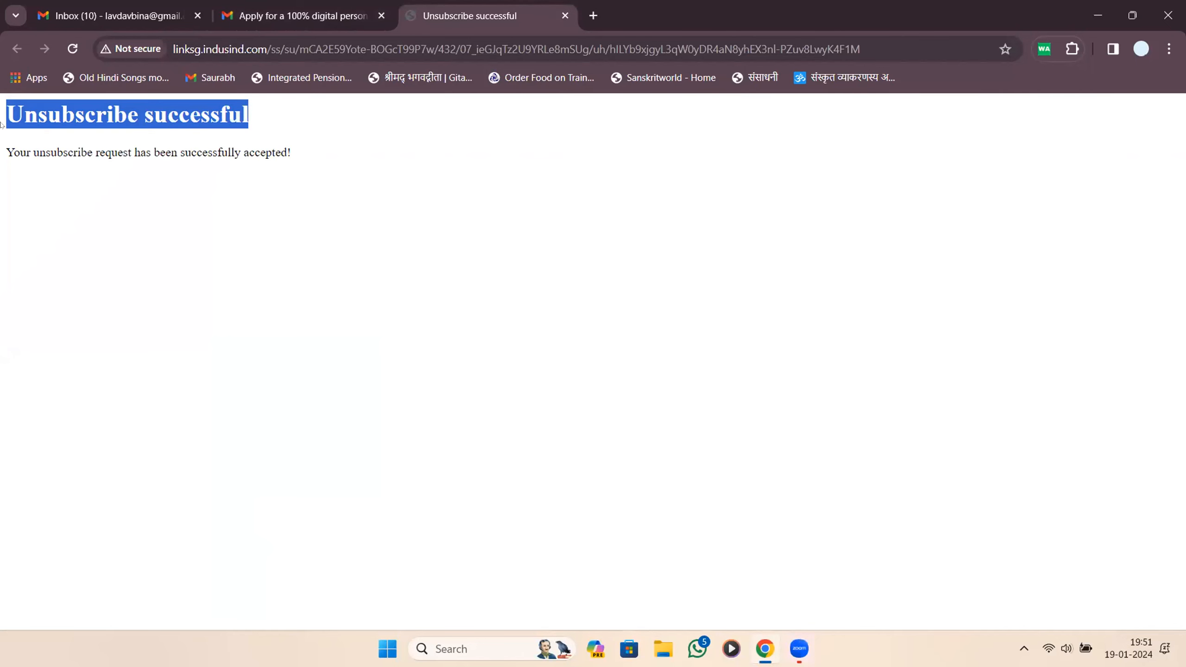
key(ctrl+w)
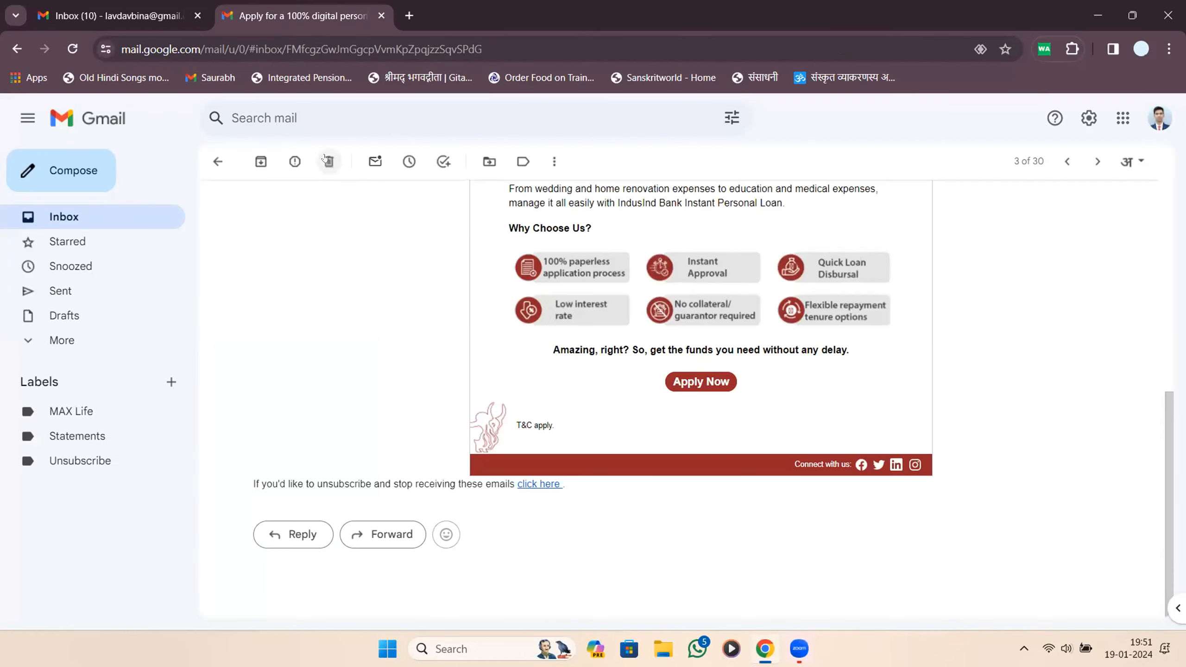
Trash the IndusInd email and open the ICICI Bank investment-scams email.
key(numbersign)
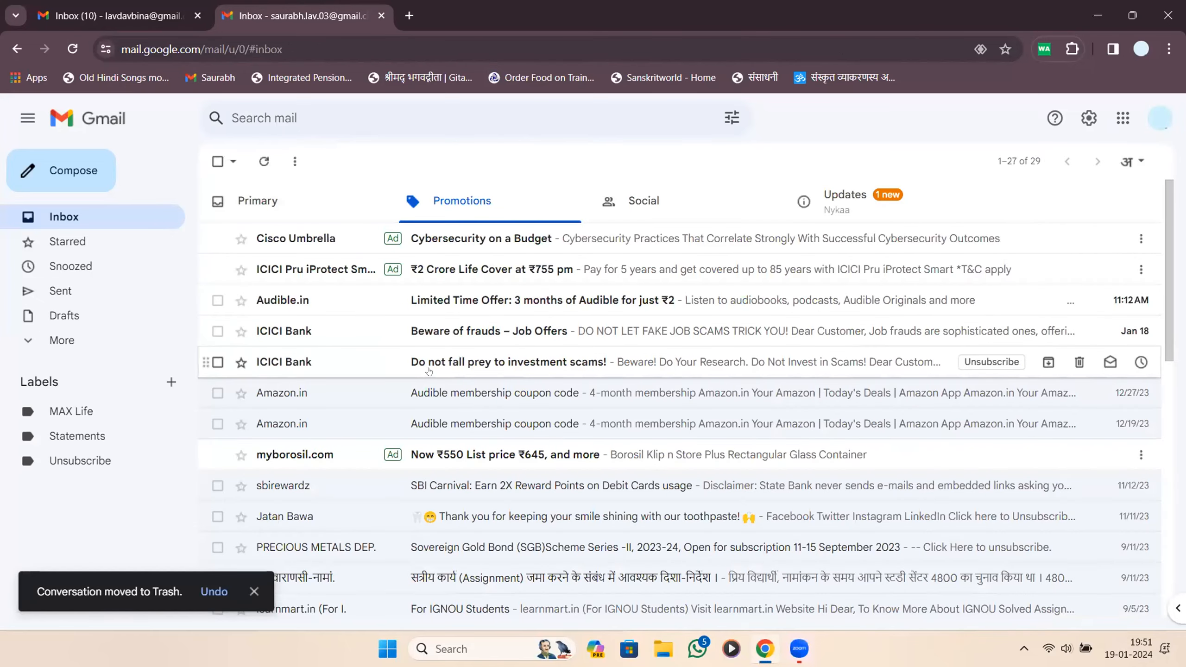
click(429, 372)
scroll(429, 372, down, 10)
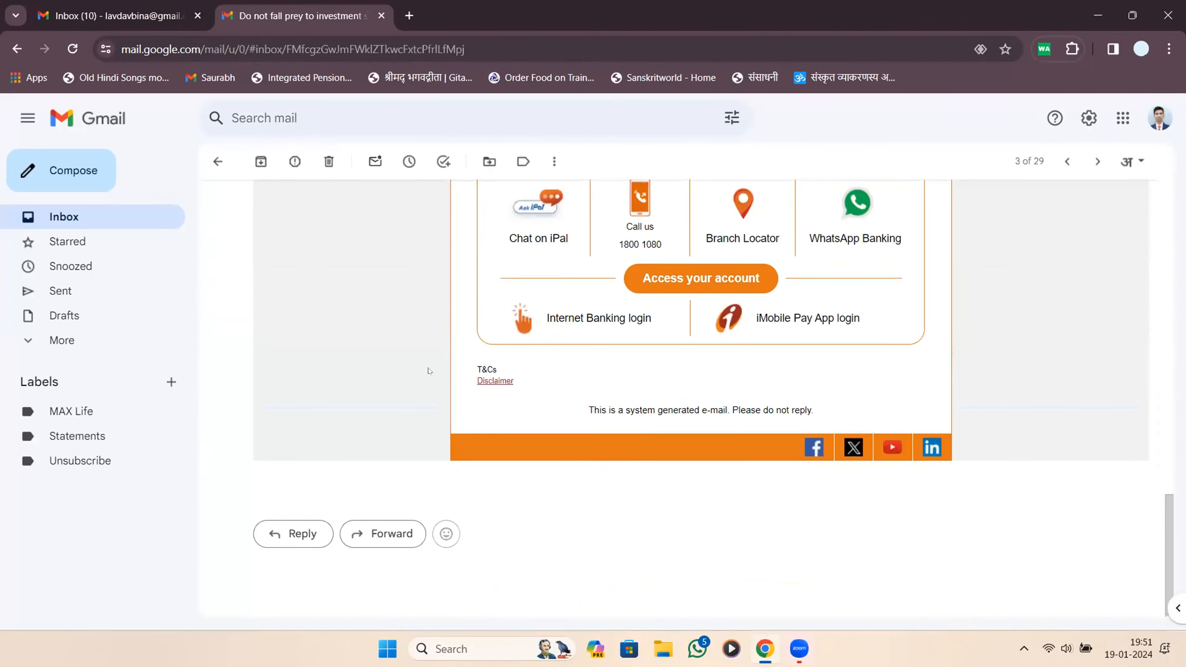
scroll(588, 410, up, 10)
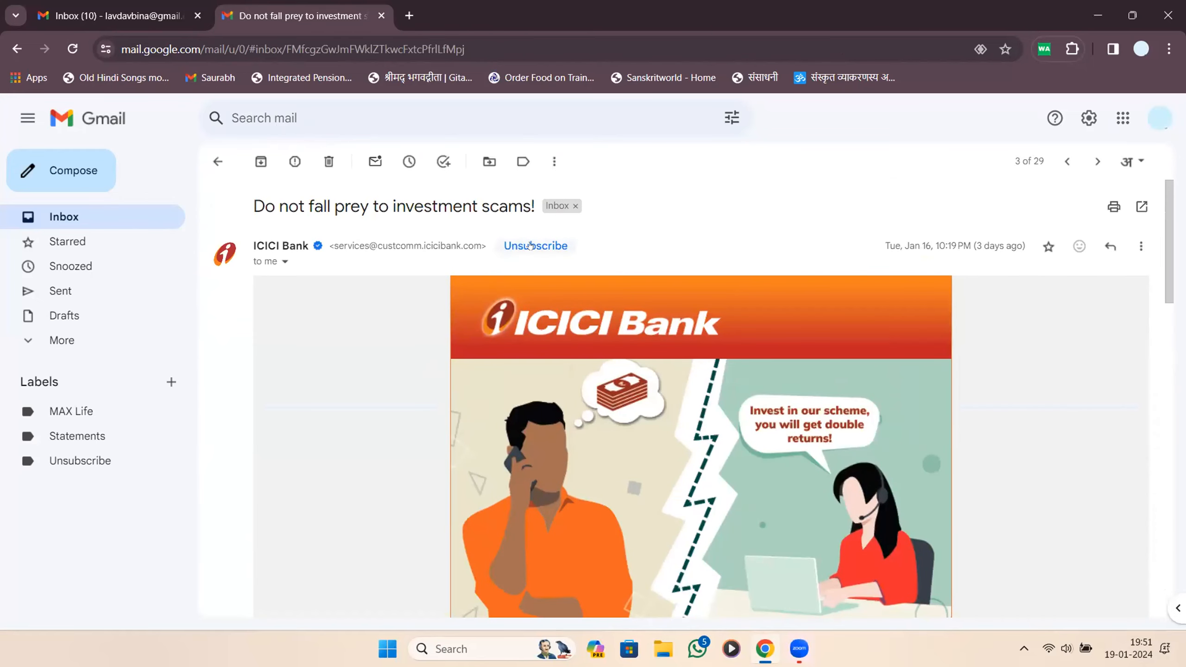
scroll(539, 271, down, 10)
scroll(540, 284, up, 5)
Unsubscribe from ICICI Bank's mailer and mark the email as spam.
click(510, 253)
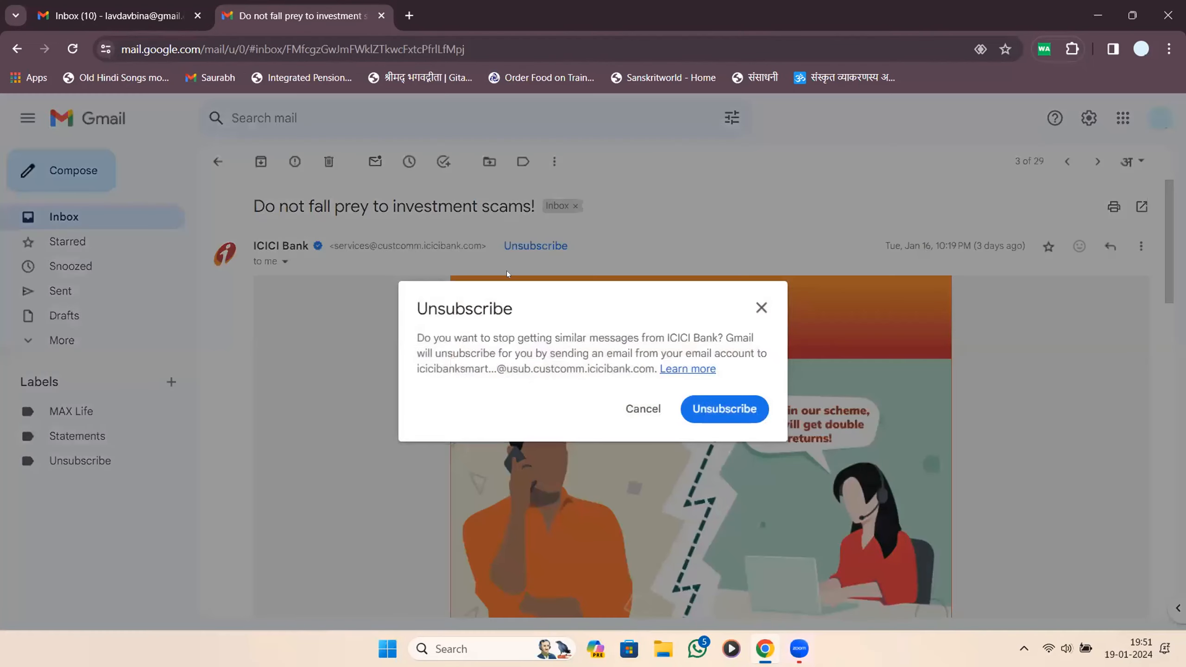
click(686, 411)
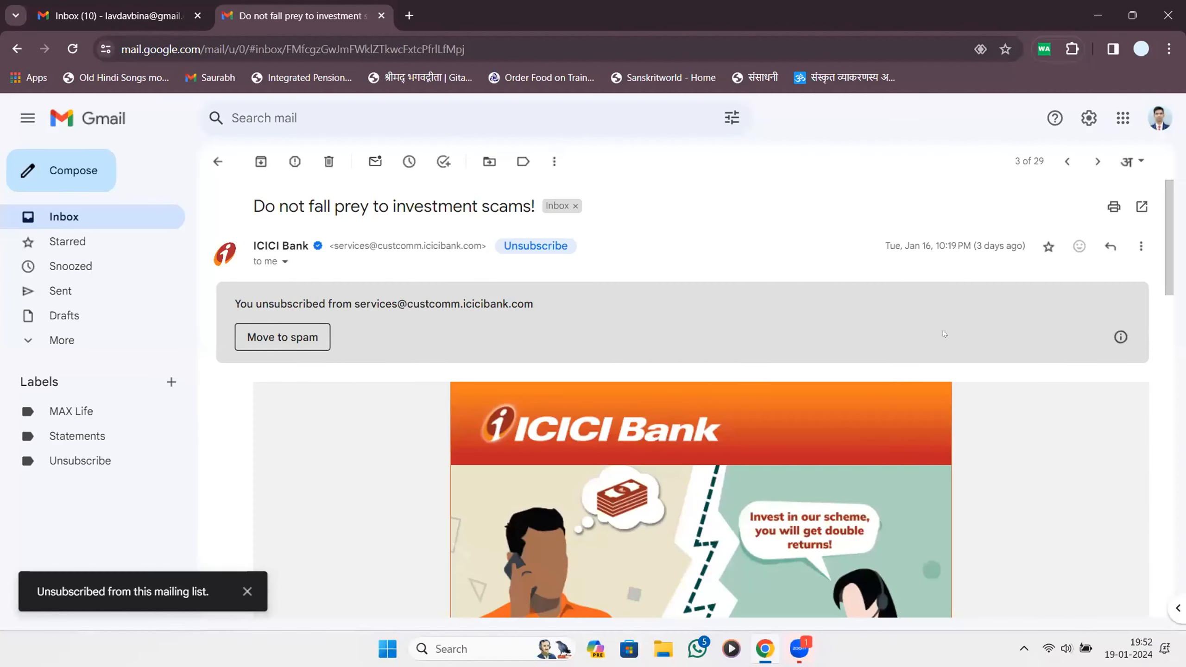
click(289, 336)
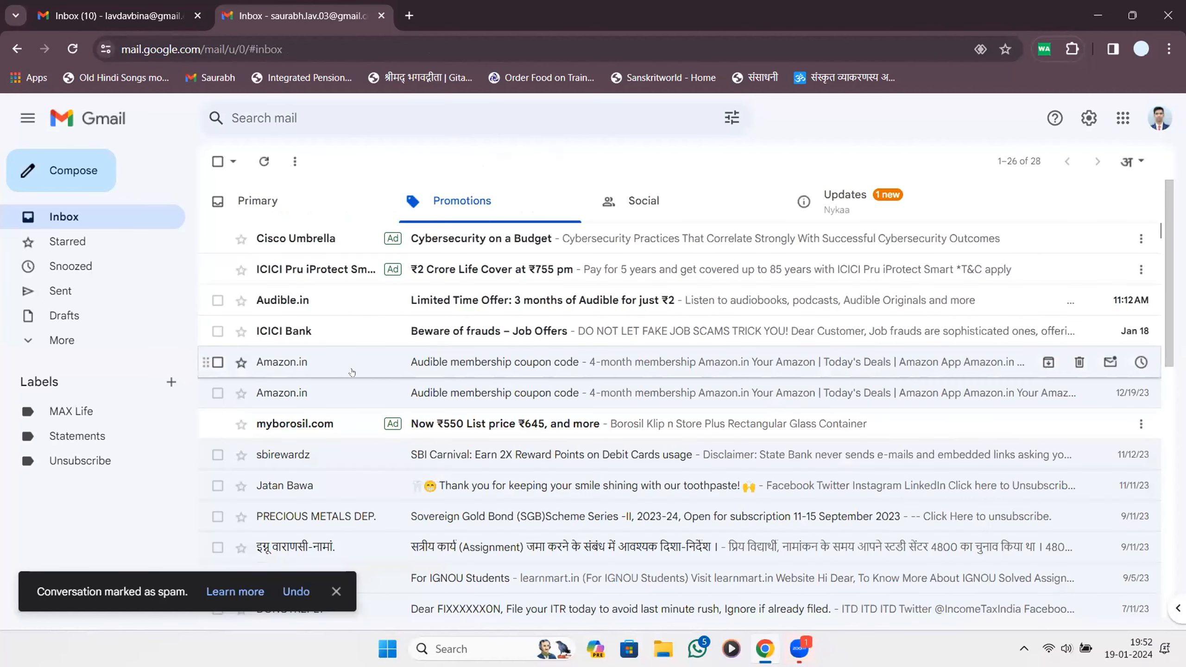
Open the Amazon.in Audible coupon email, dismiss its unsubscribe prompt, then show the Updates category.
click(350, 372)
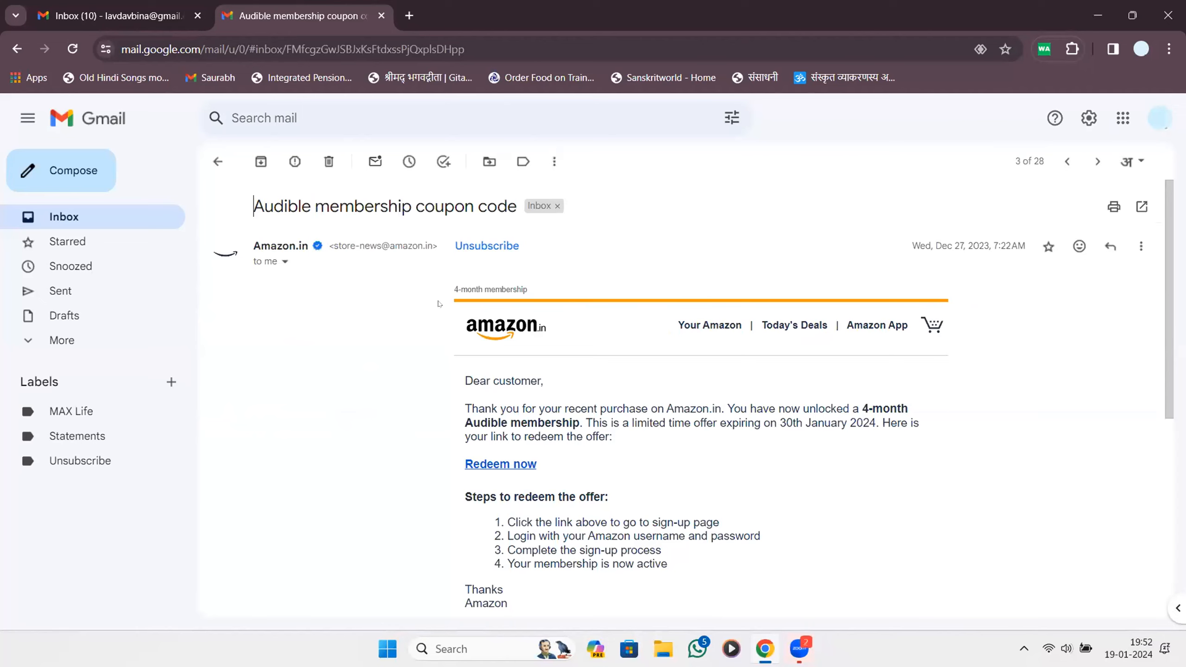
scroll(484, 255, down, 5)
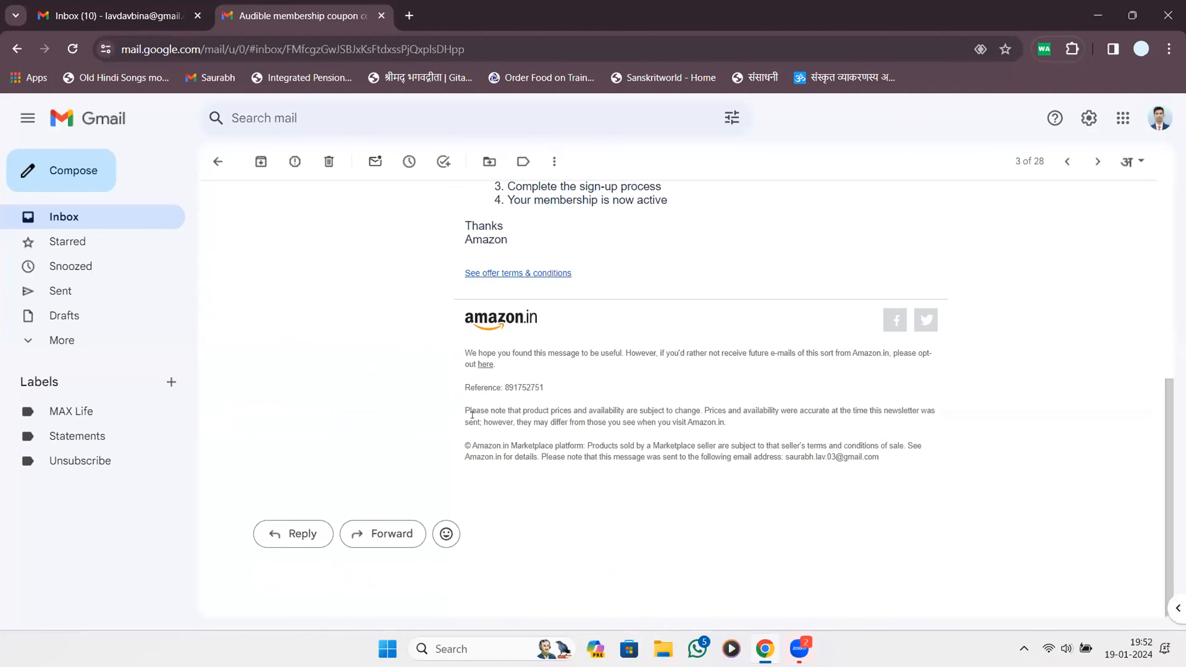
scroll(507, 415, up, 7)
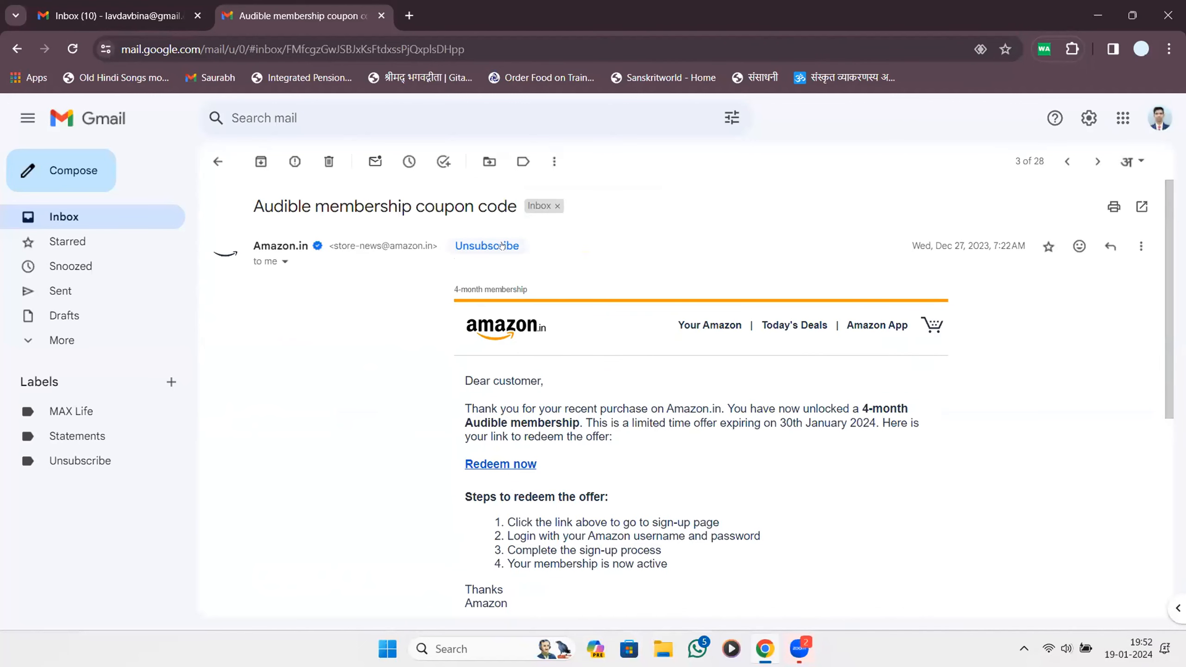
click(465, 246)
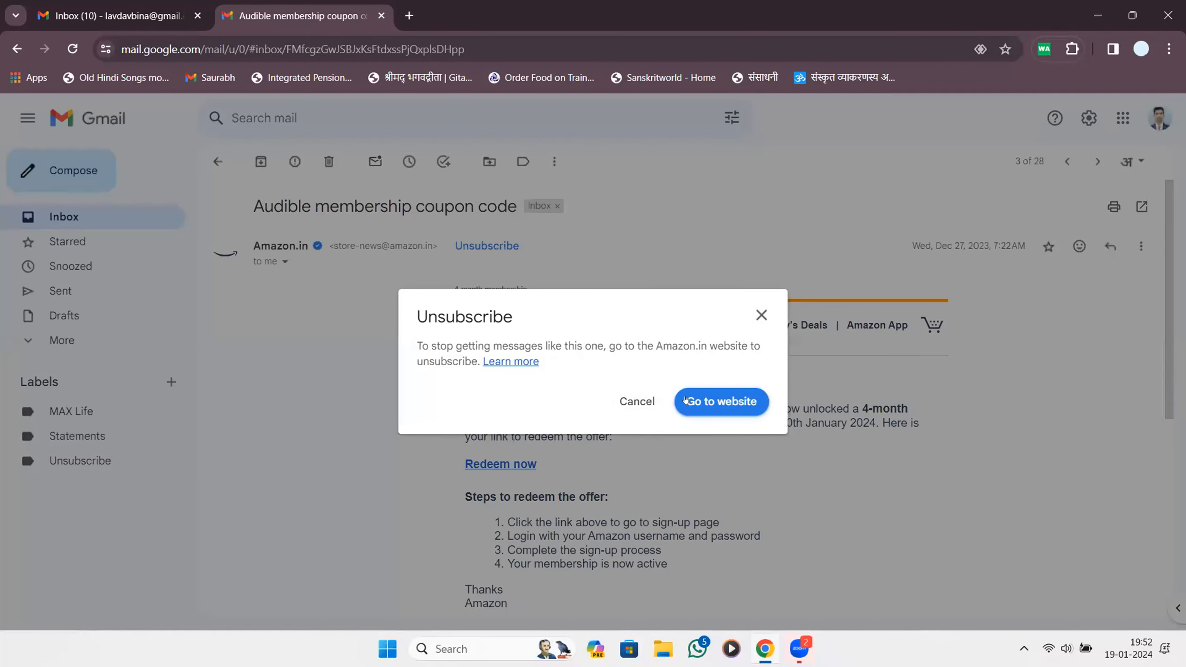
click(761, 316)
click(218, 161)
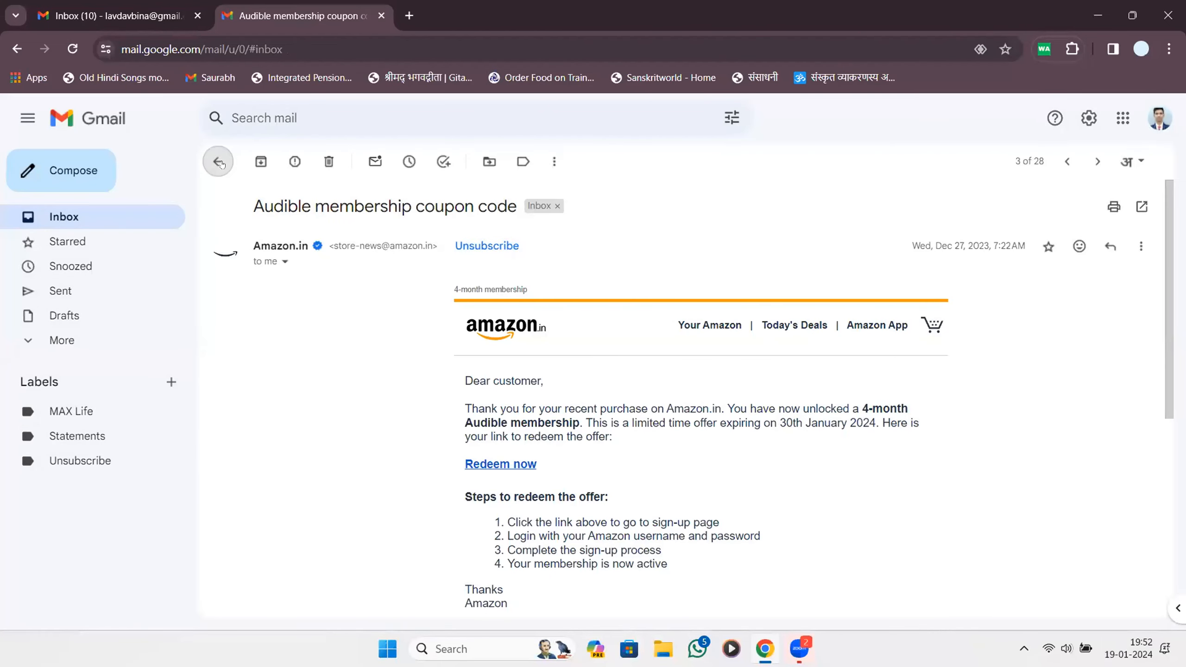
click(843, 206)
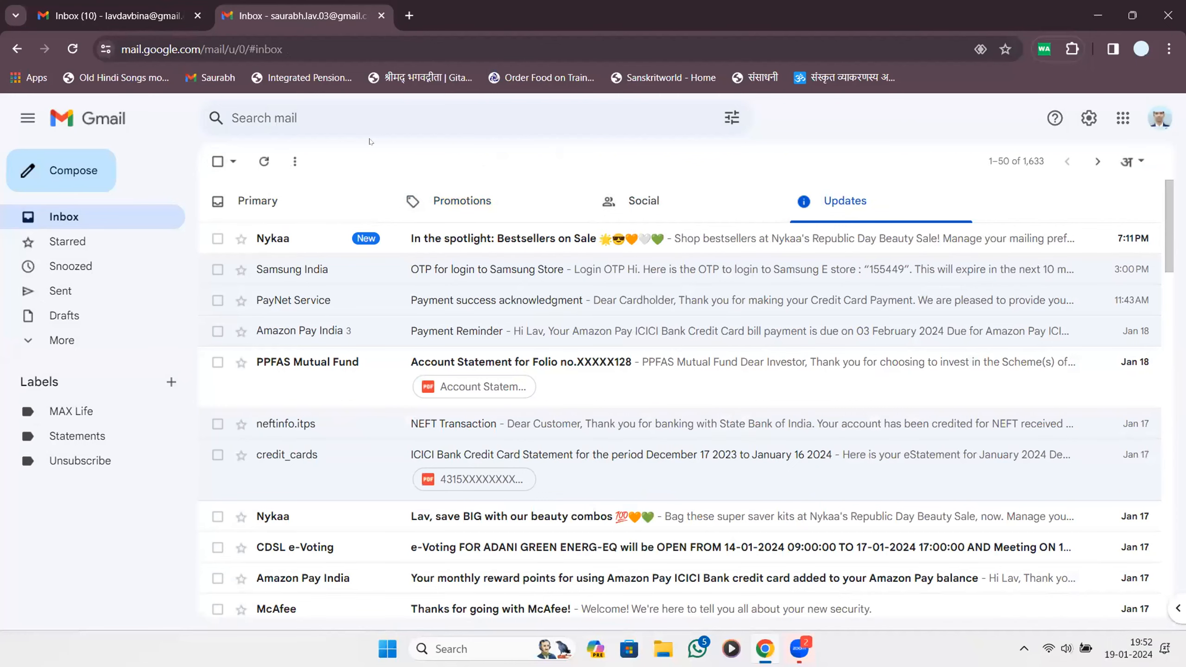
Close the second account's Gmail tab with Ctrl+W.
key(ctrl+w)
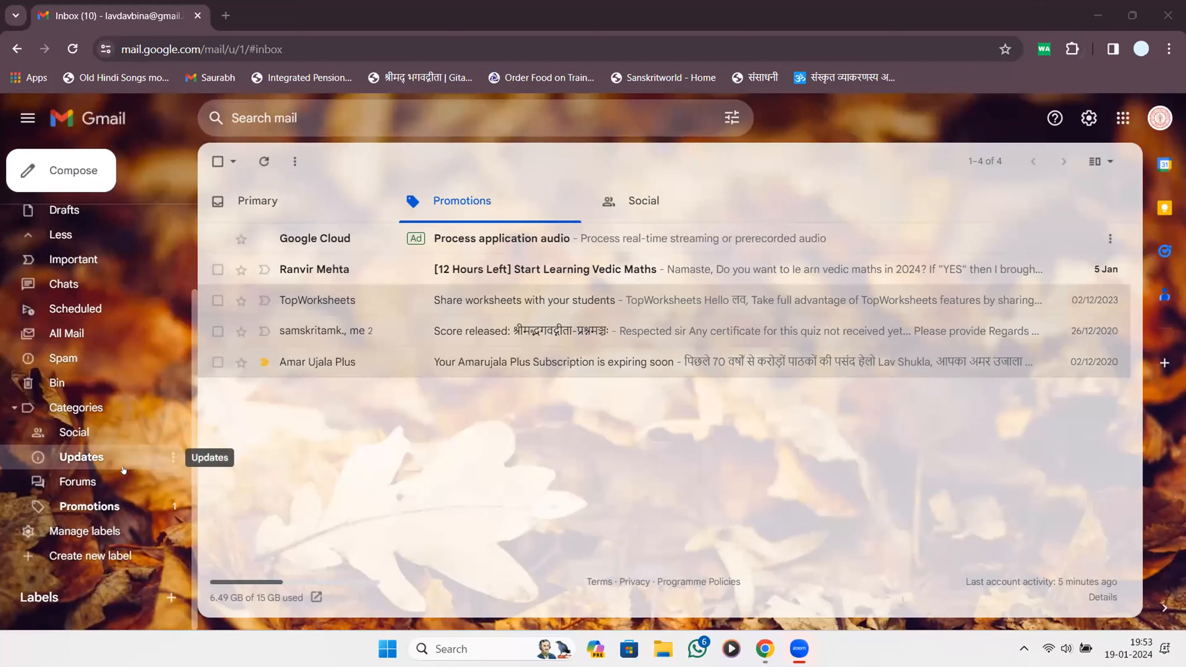
Browse the Primary, Promotions and Social inbox categories.
click(257, 201)
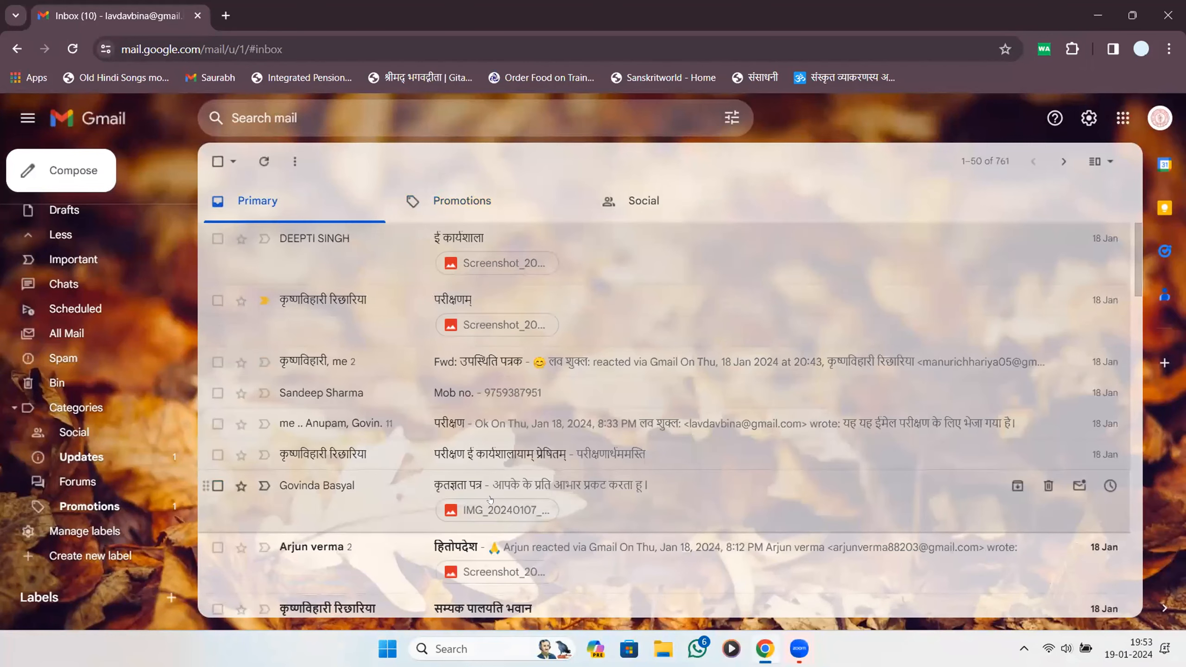
scroll(489, 500, down, 5)
scroll(489, 500, up, 5)
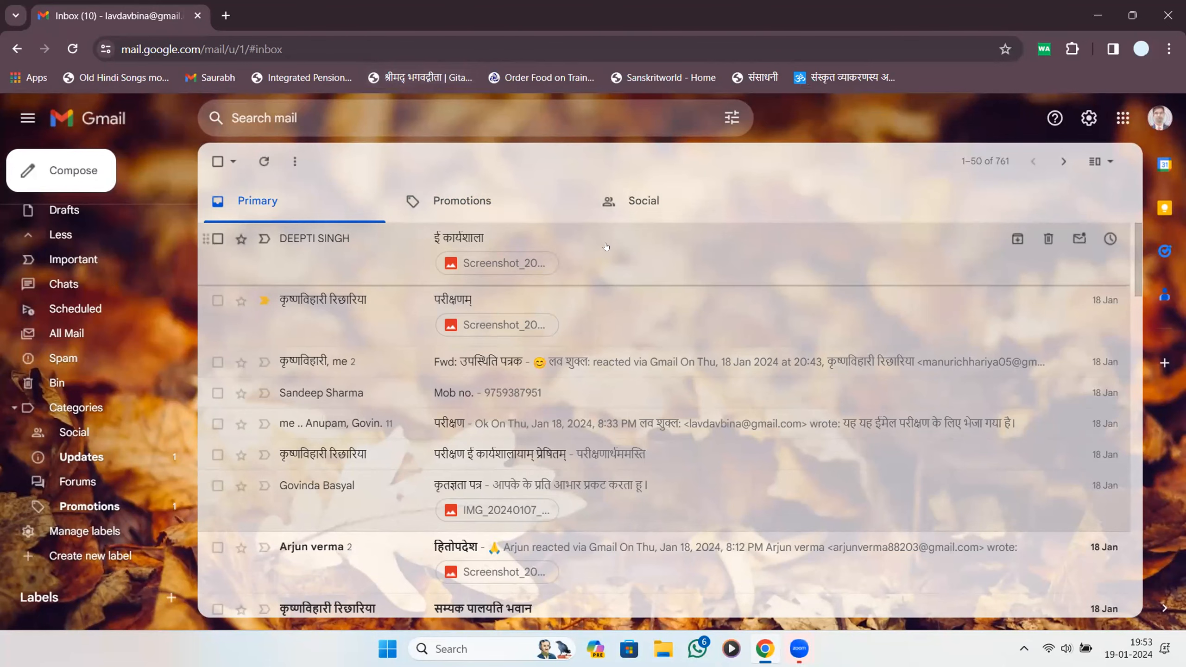
click(462, 201)
click(644, 201)
Return to Primary, scroll its list, and open the mail search bar's recent searches.
click(291, 207)
scroll(224, 451, down, 5)
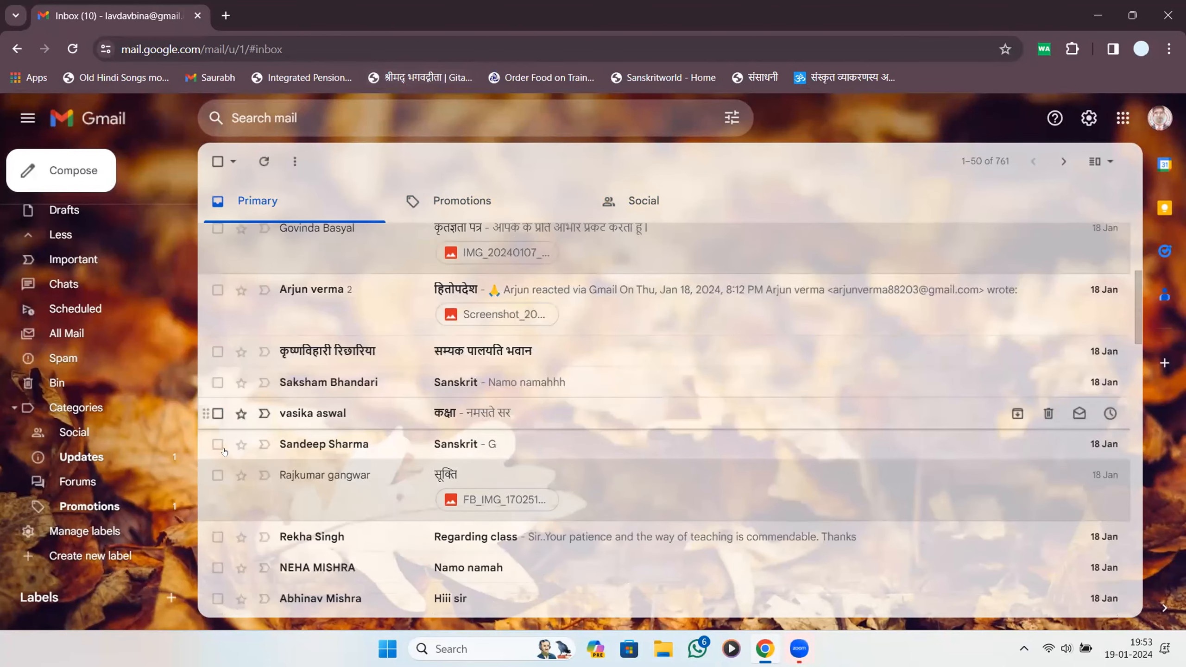
scroll(224, 451, down, 10)
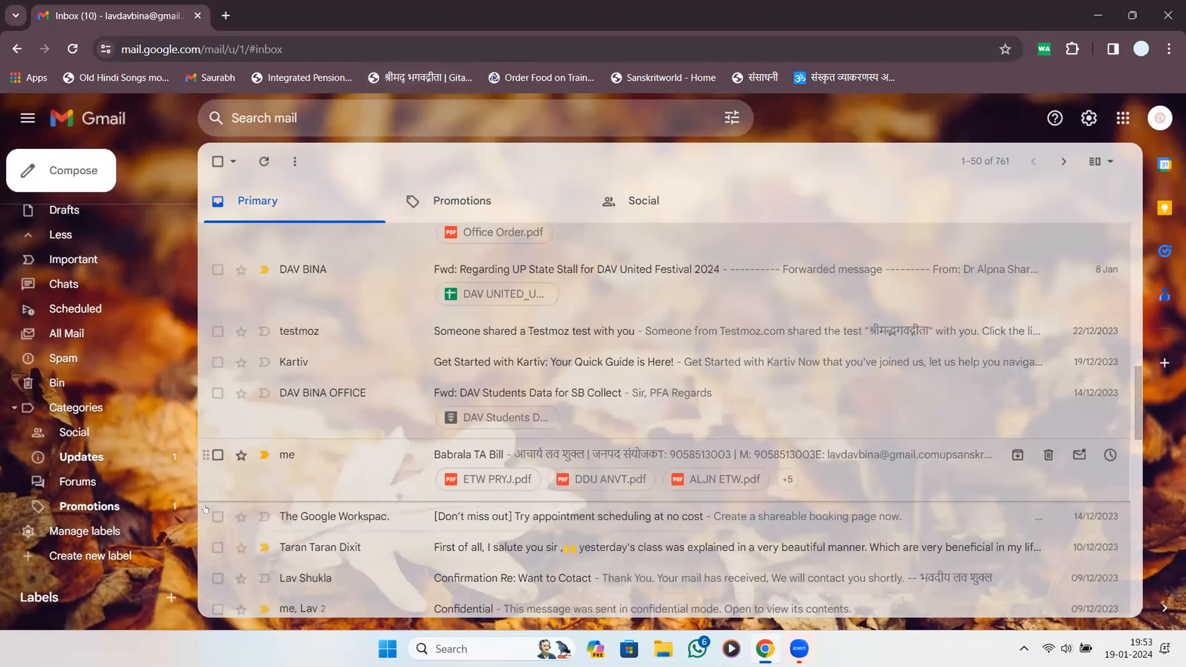
scroll(348, 273, up, 10)
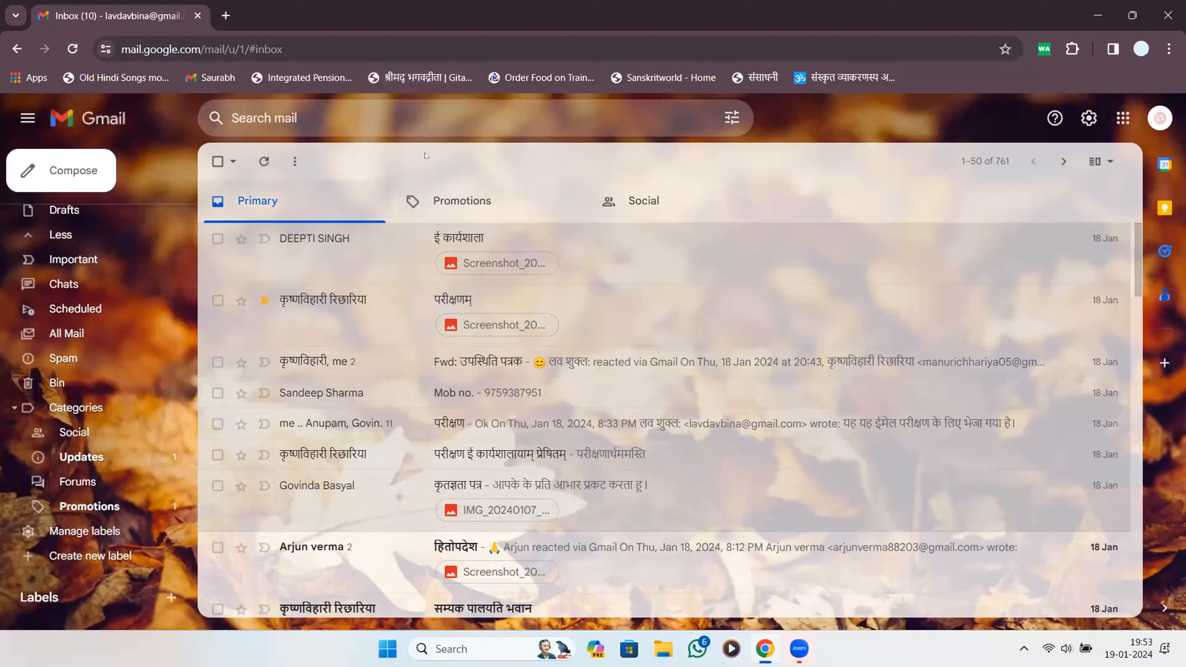
click(524, 118)
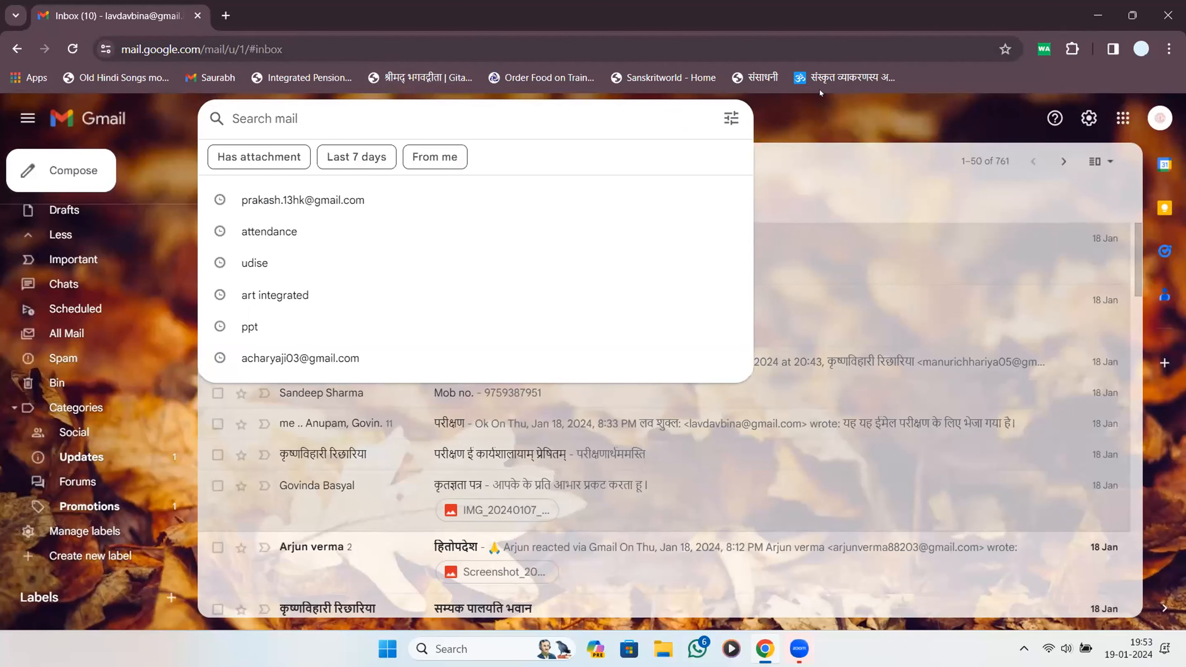
Open advanced search options and enter 'unsubscribe' in the Includes the words field.
mouse_move(750, 111)
mouse_down()
mouse_move(726, 154)
mouse_move(730, 102)
mouse_up()
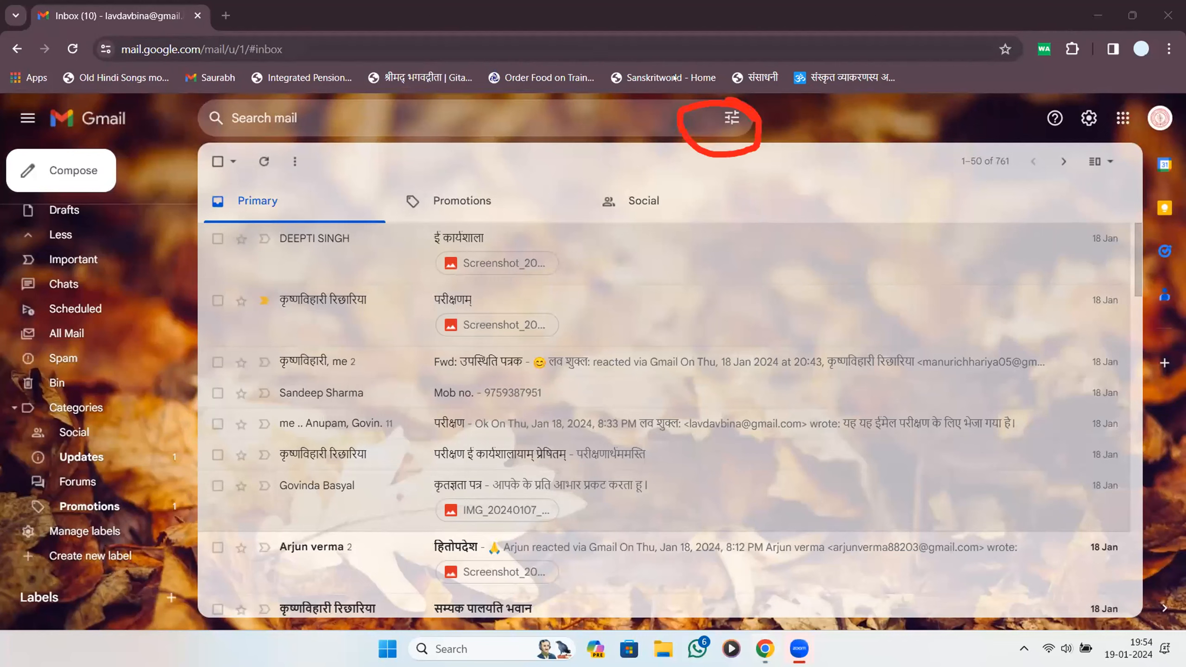
click(679, 118)
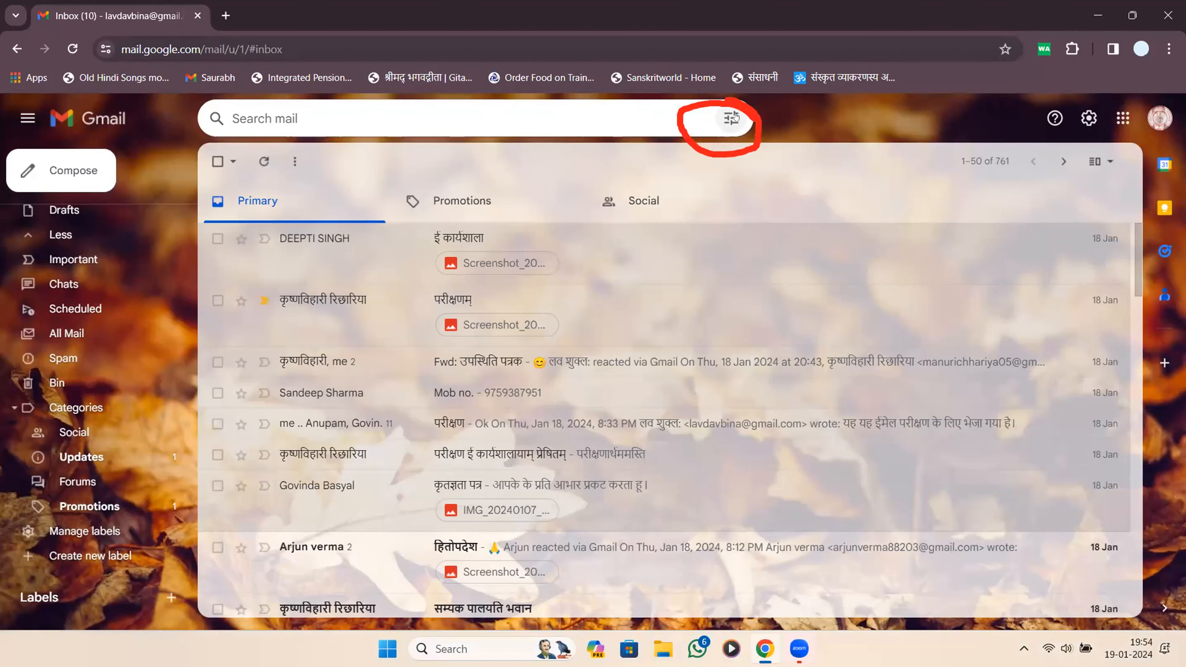
click(733, 116)
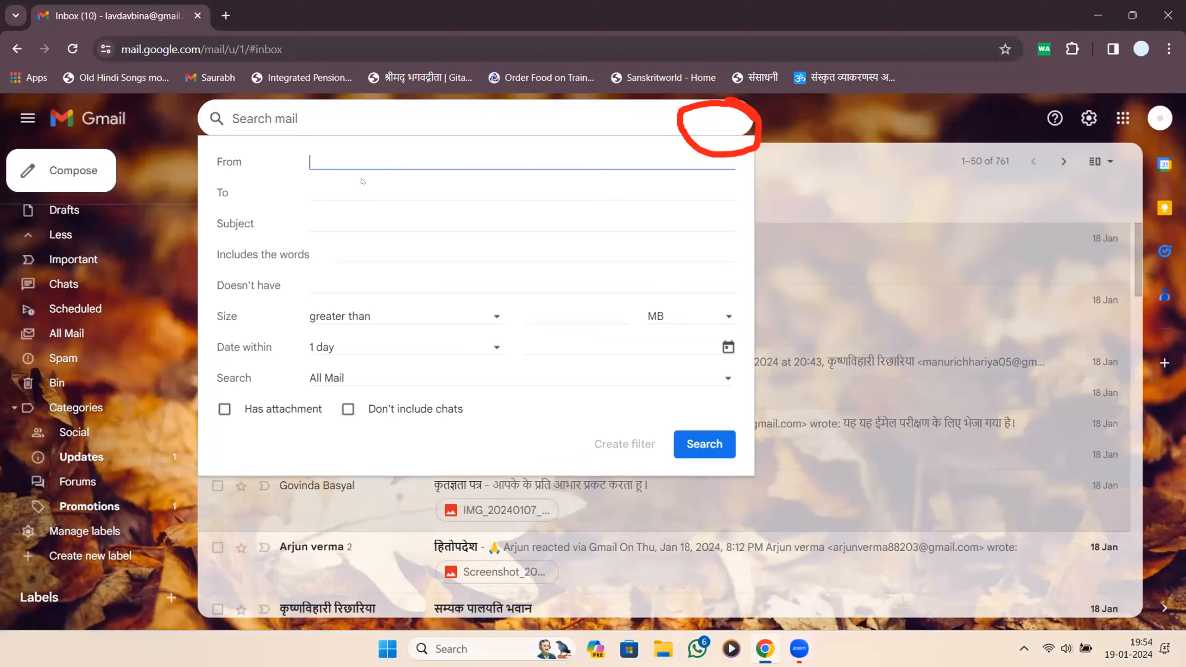
drag(211, 162, 344, 163)
click(383, 157)
click(372, 191)
click(370, 214)
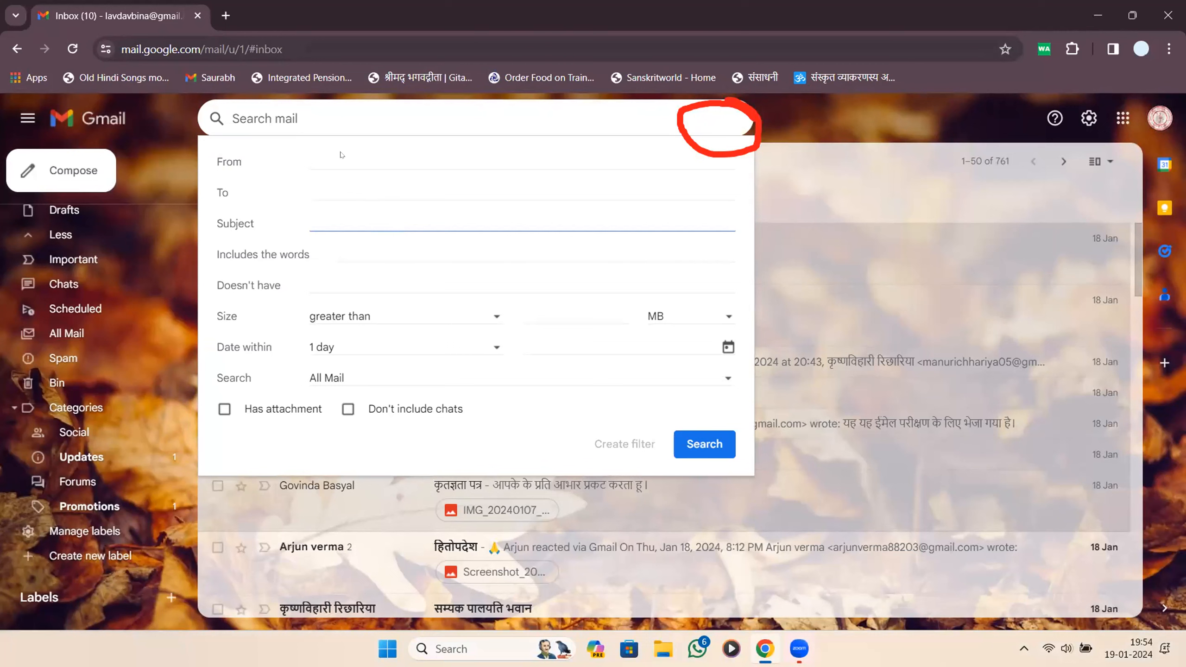
click(375, 243)
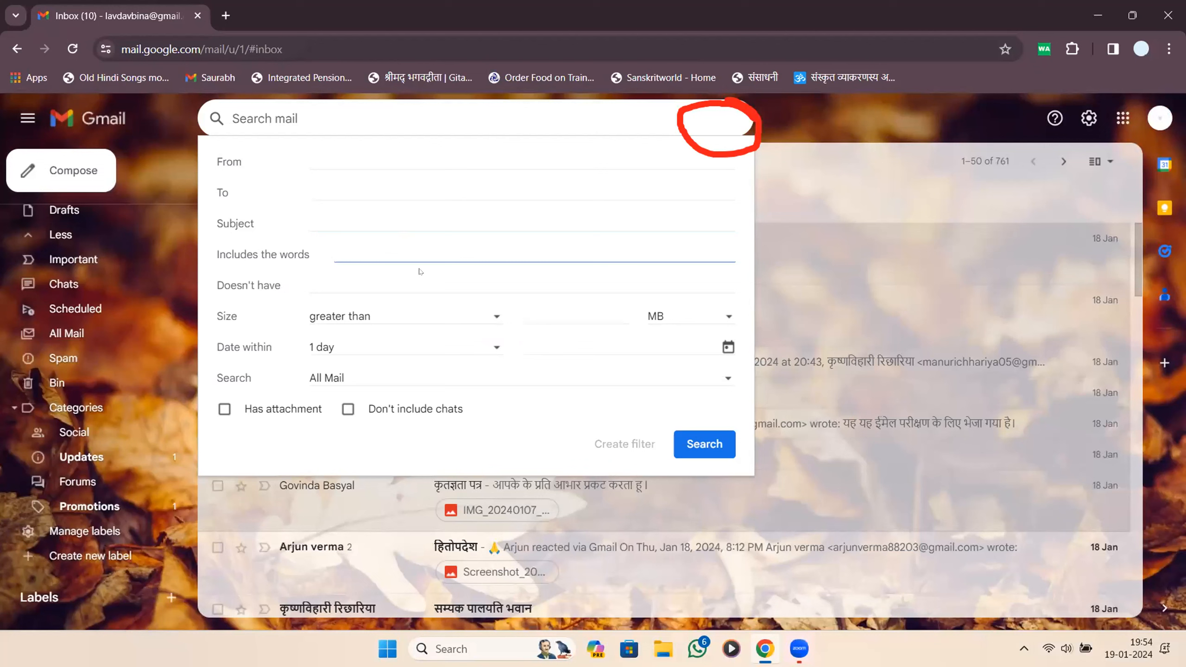
text(unsub)
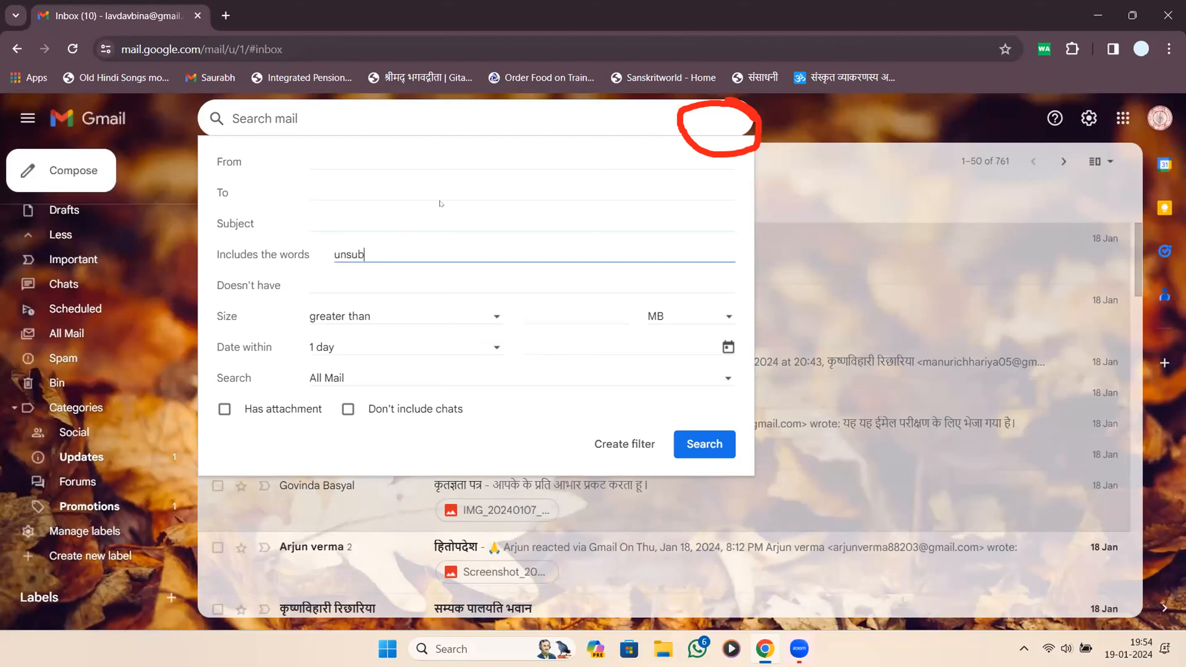
text(scribe)
drag(395, 254, 282, 281)
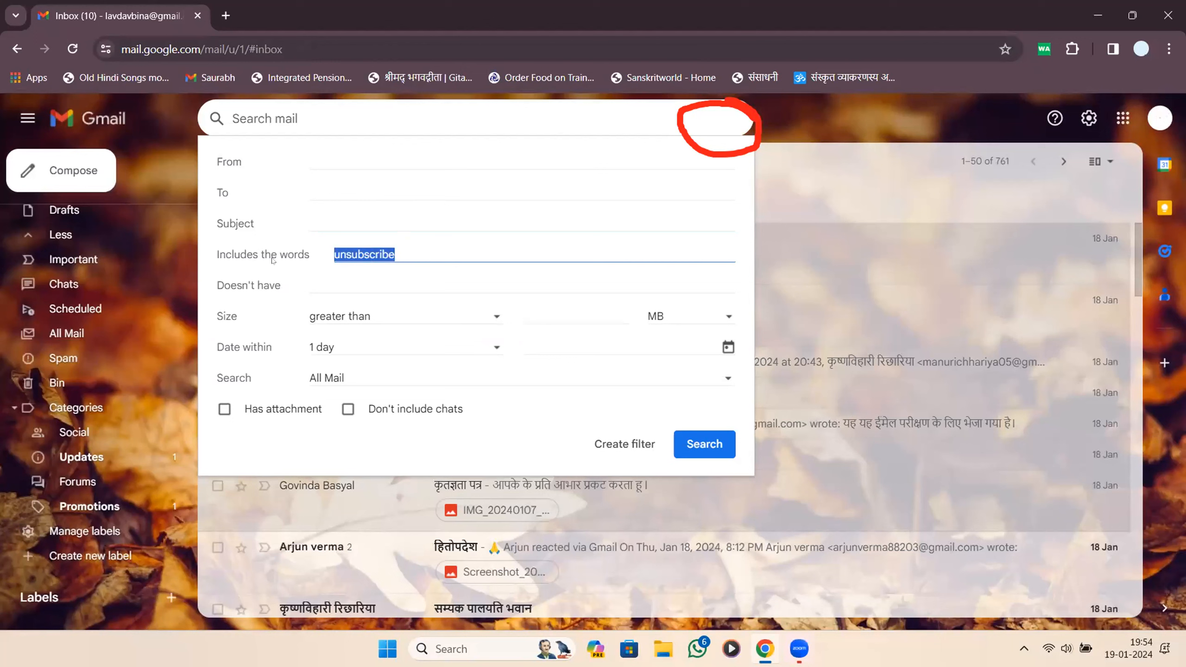
Run the advanced search for emails containing 'unsubscribe'.
click(673, 434)
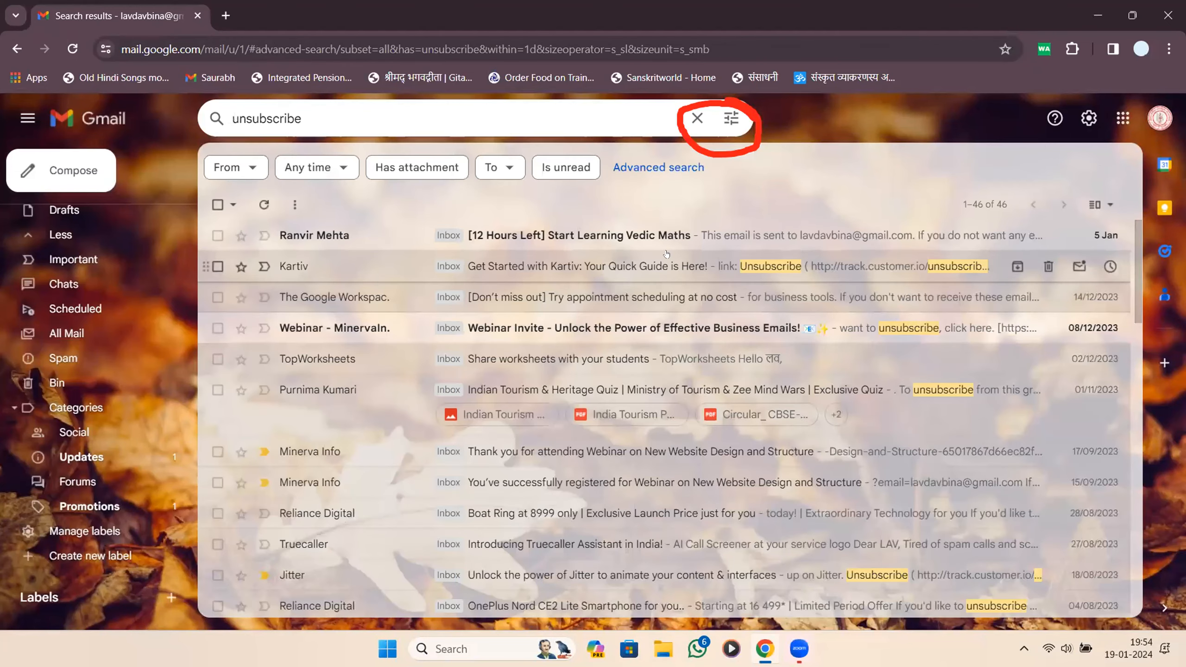
scroll(658, 280, down, 5)
scroll(658, 280, down, 10)
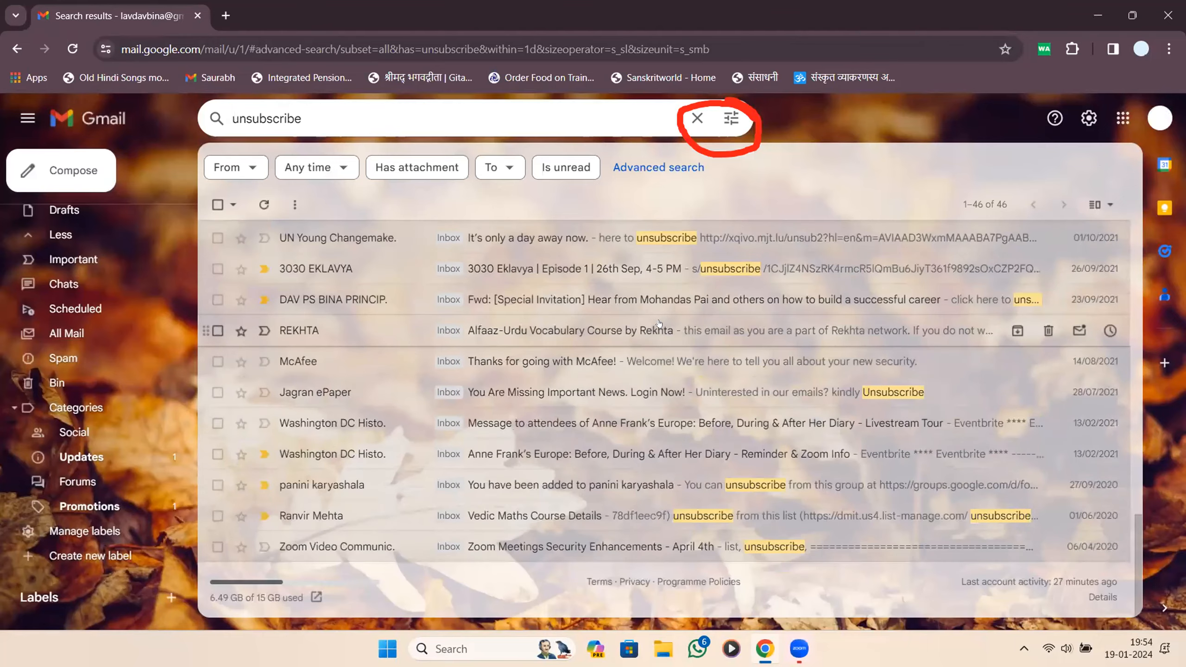
scroll(658, 322, up, 15)
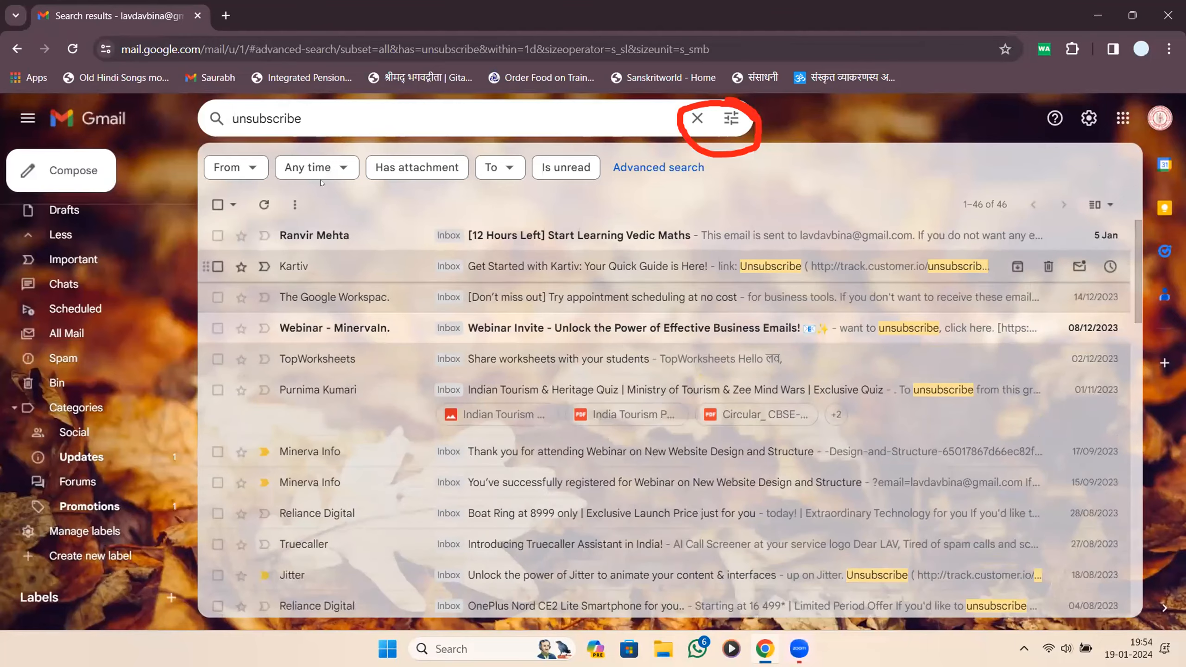
Select all results except the forwarded career invitation and move them to the Bin.
click(218, 205)
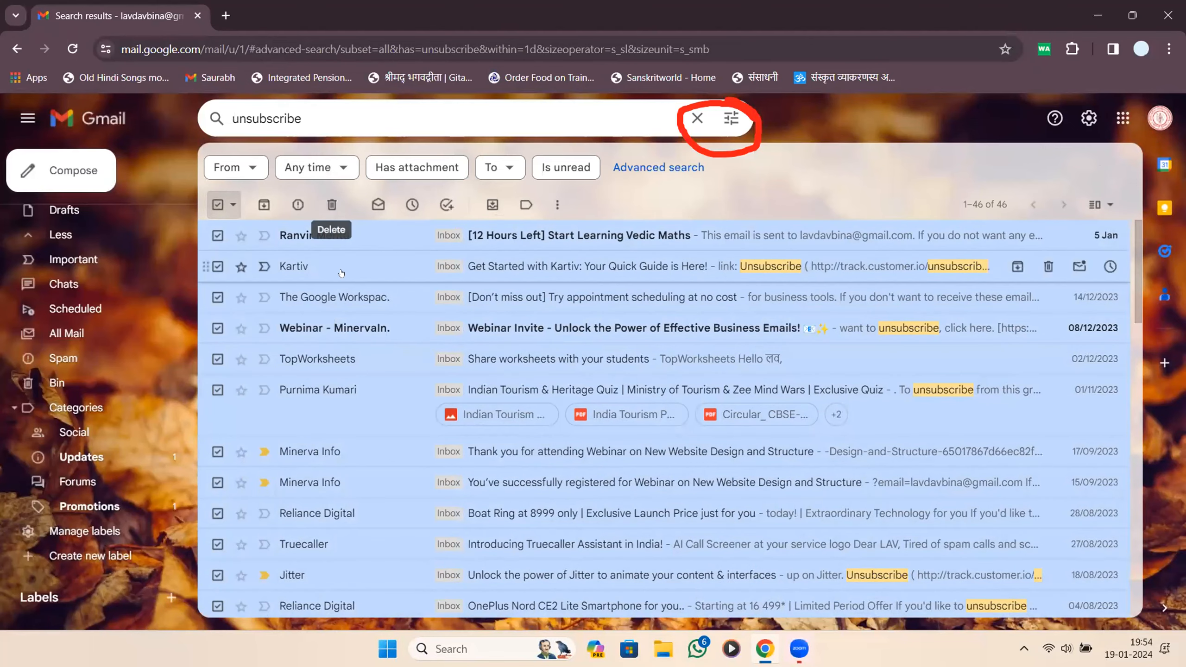
scroll(368, 334, down, 15)
scroll(368, 335, down, 8)
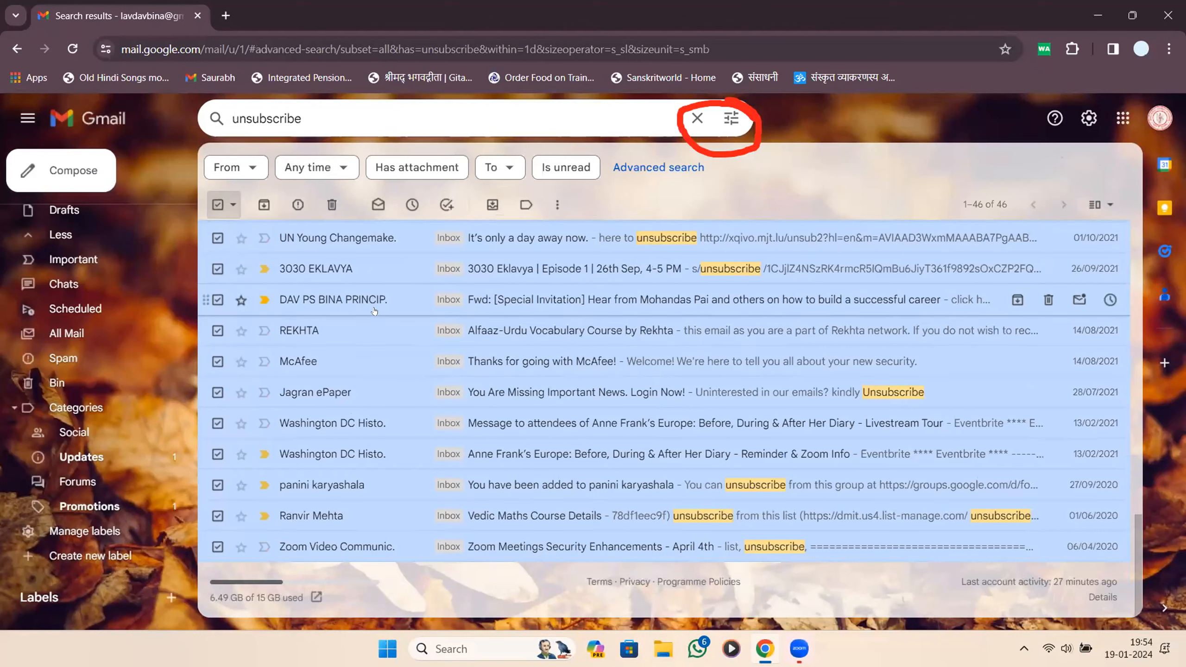
click(216, 301)
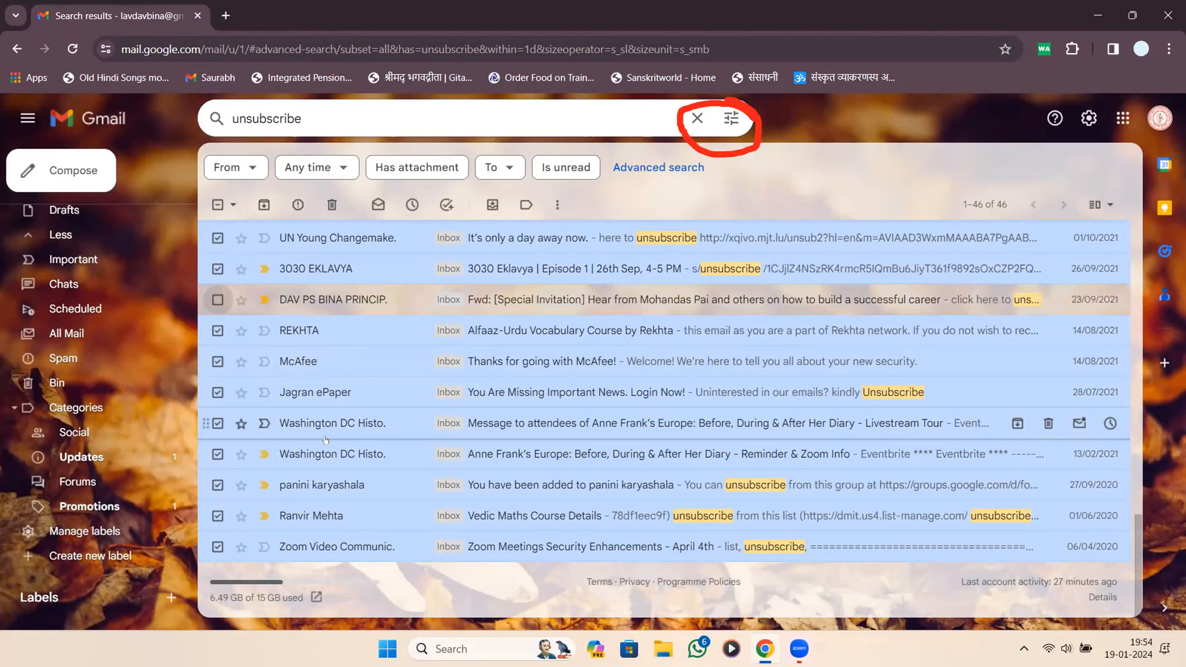
scroll(323, 442, up, 15)
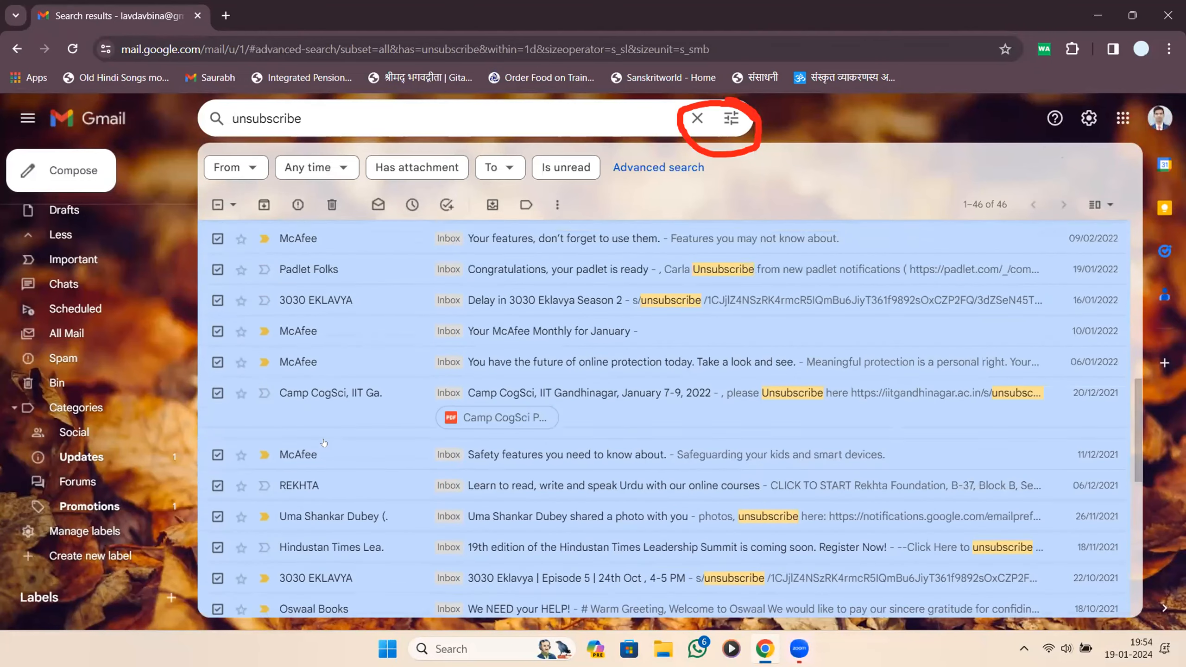
scroll(323, 442, down, 5)
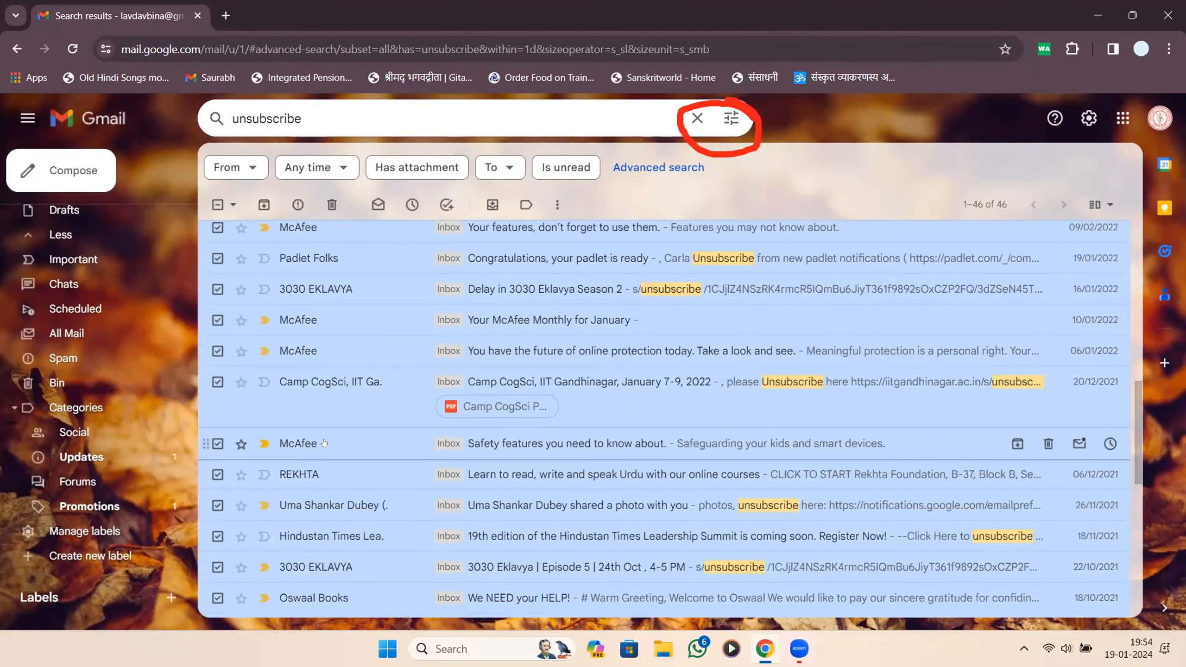
scroll(323, 442, up, 9)
scroll(338, 400, down, 3)
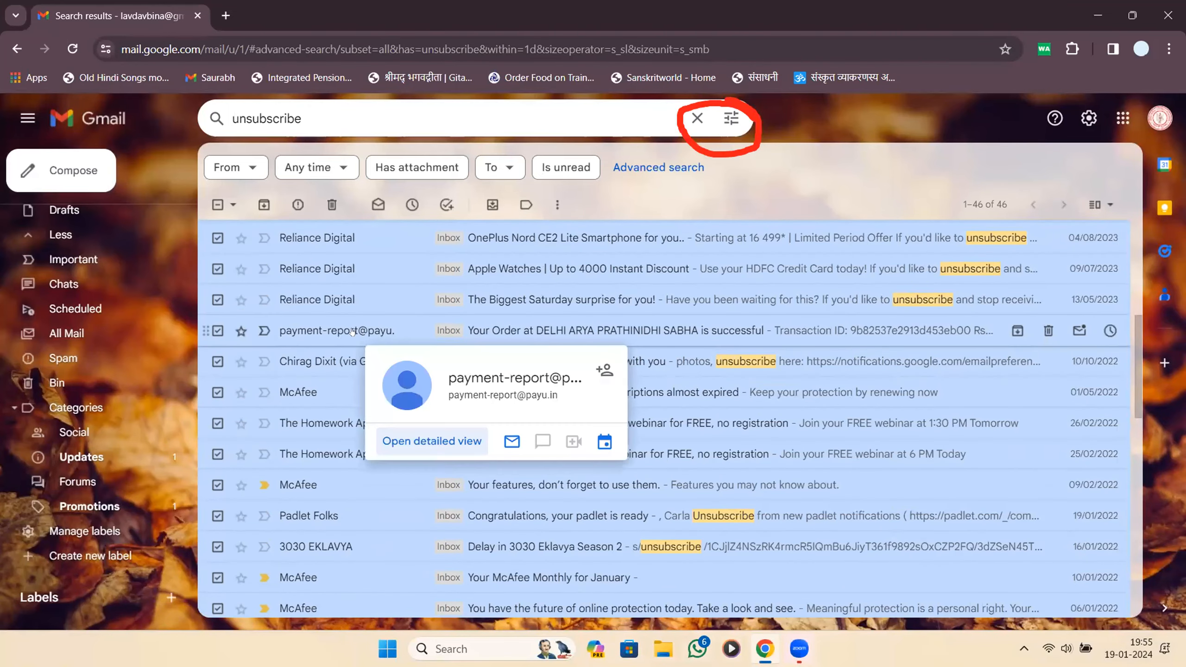
scroll(372, 323, up, 8)
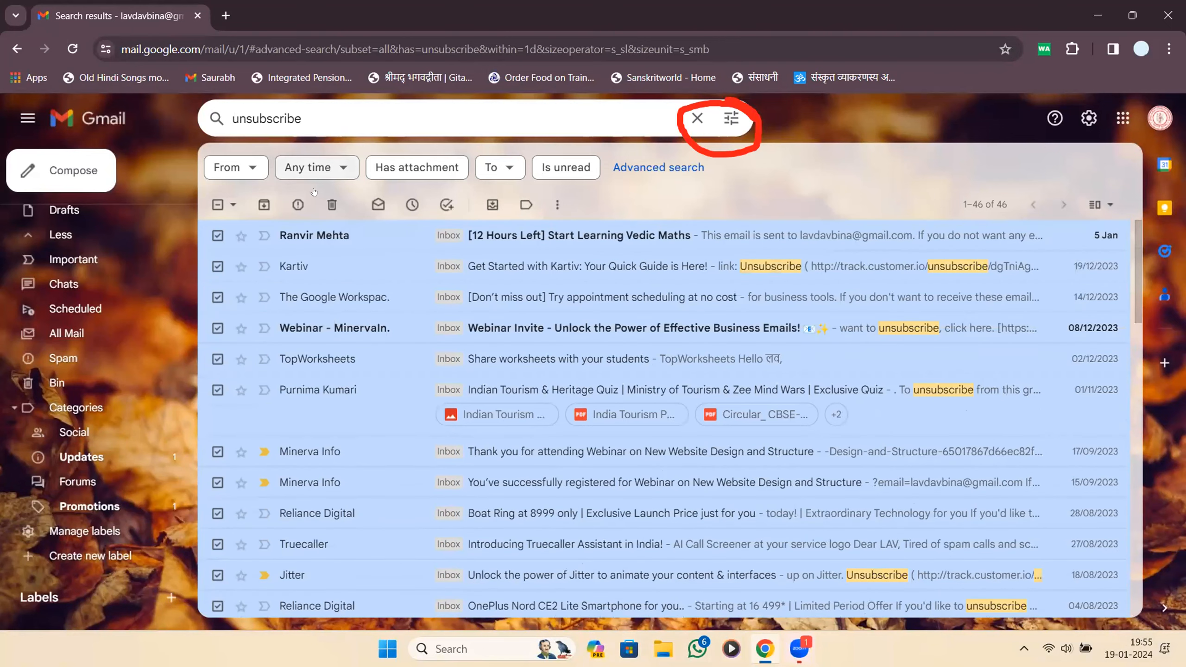
click(333, 204)
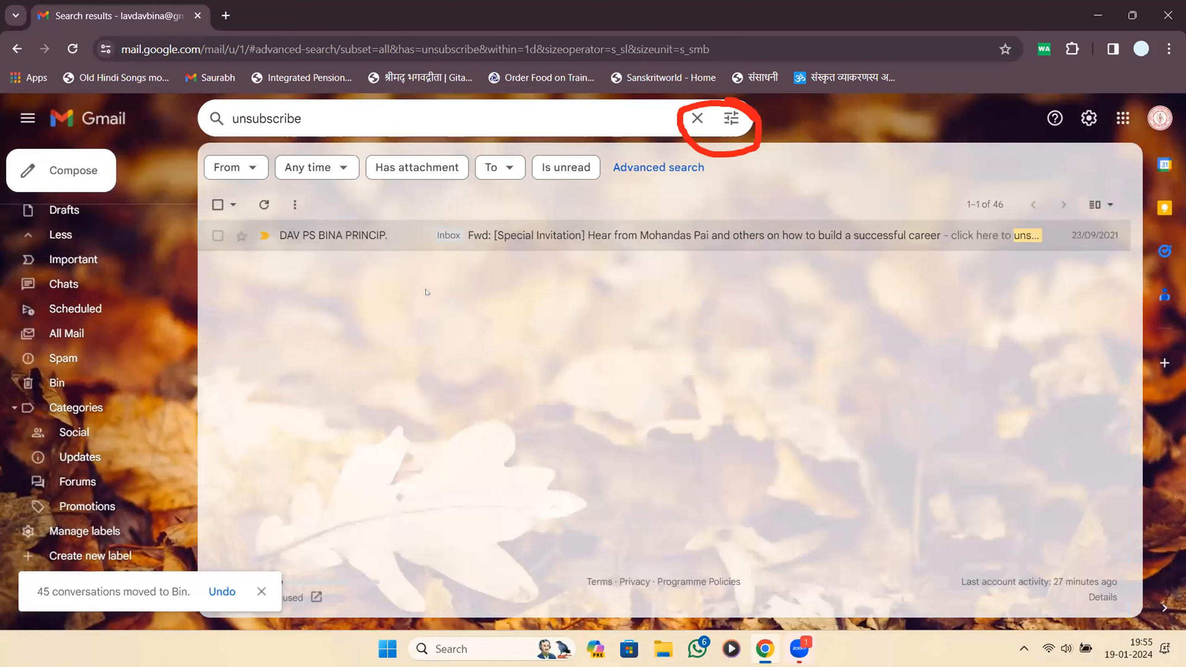
drag(37, 591, 188, 591)
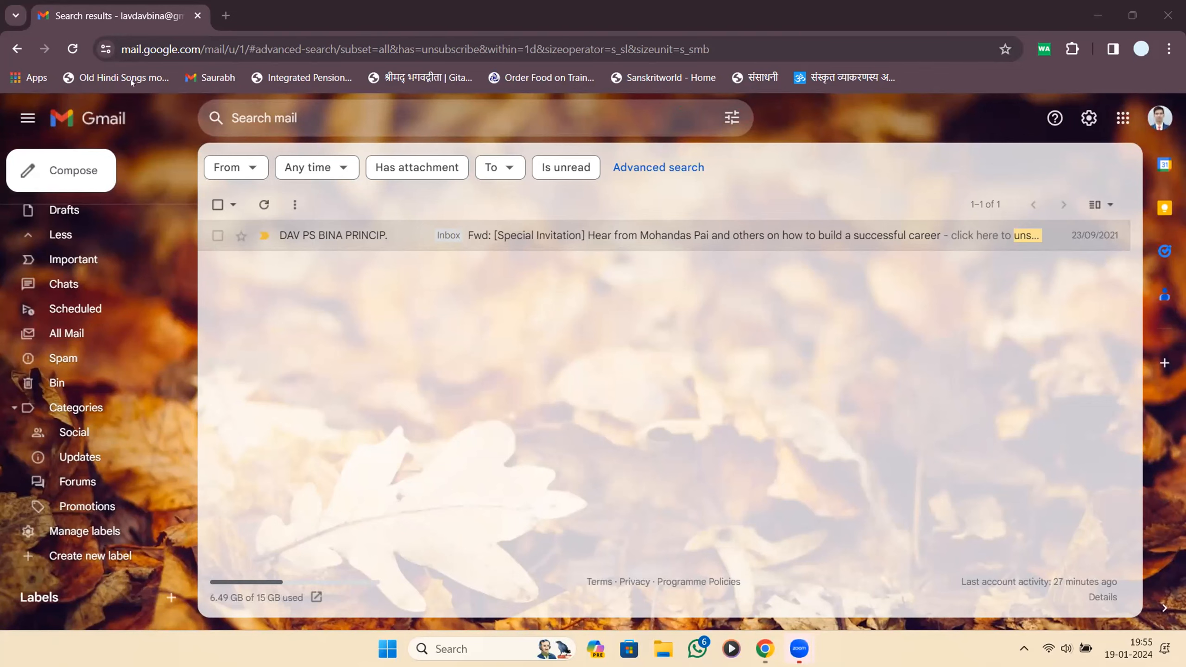
Reload the Gmail inbox at mail.google.com/mail/u/1/ from the address bar.
click(146, 49)
text(mail.google.com/mail/u/1/)
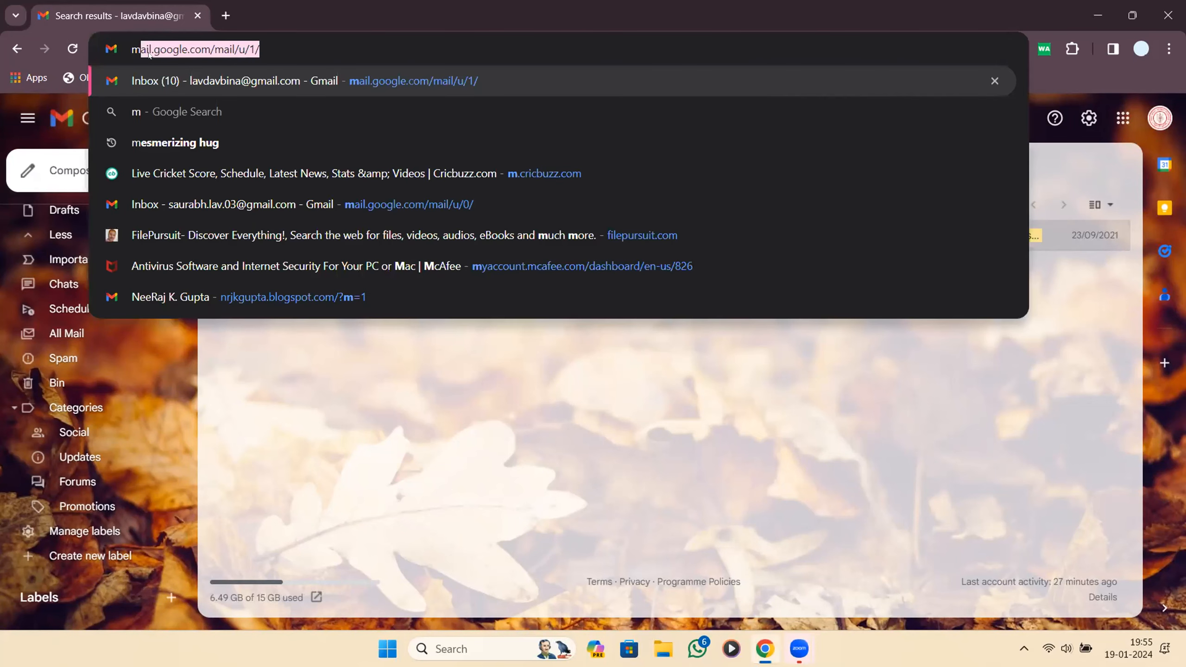
key(Return)
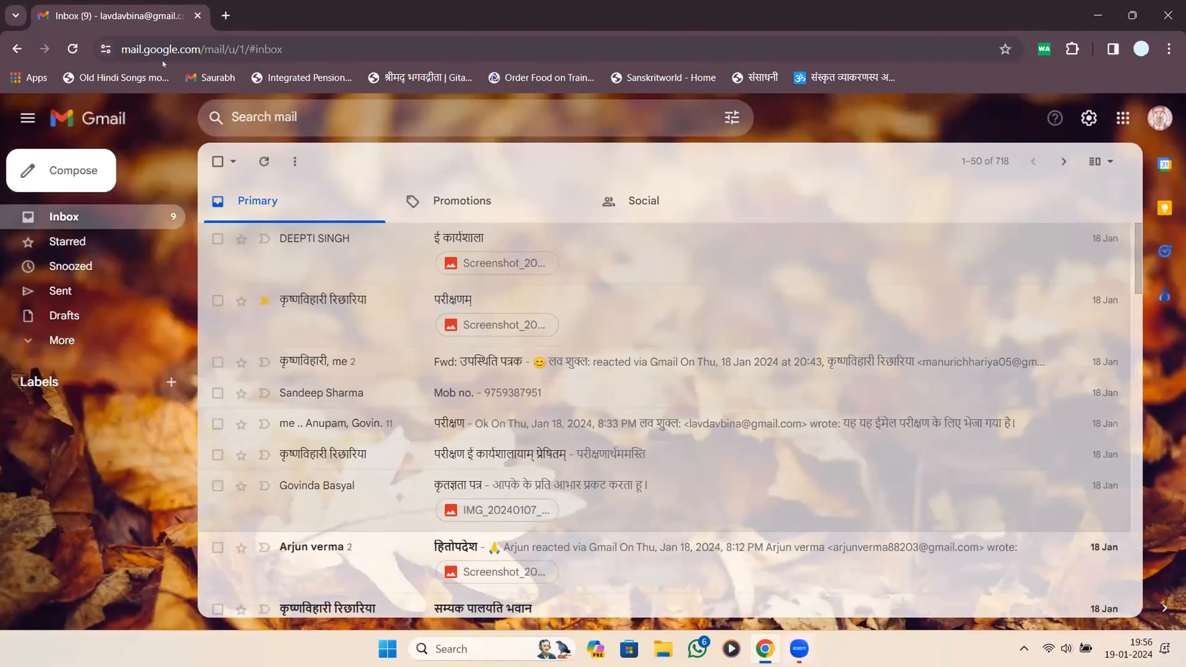
click(286, 118)
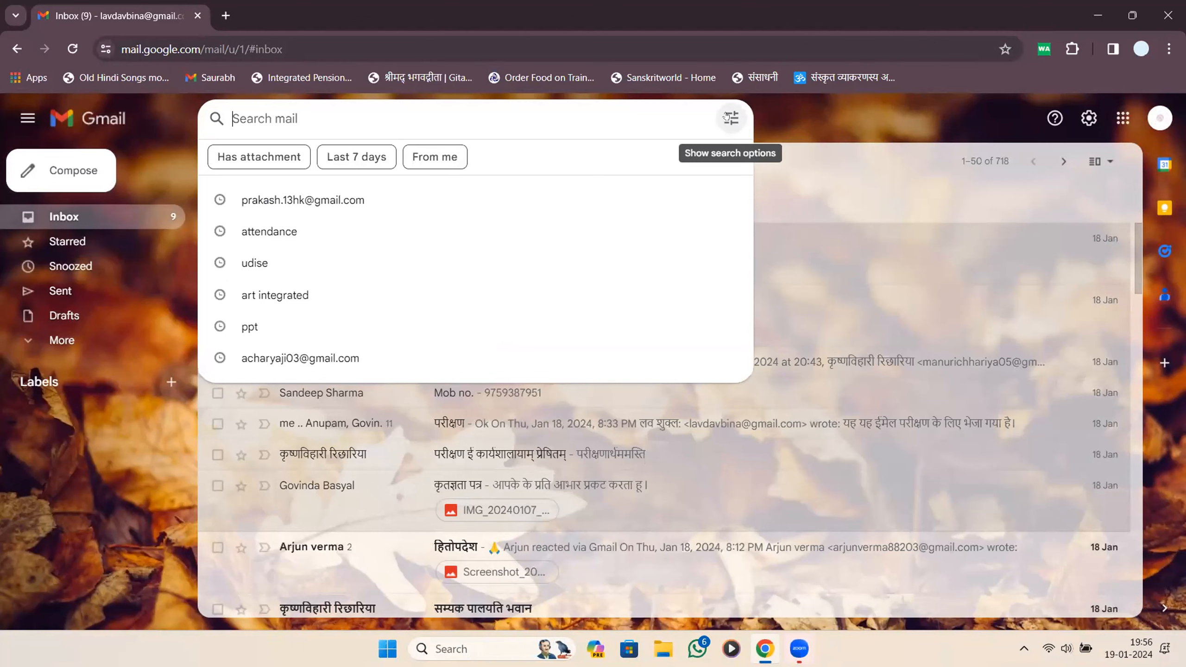
click(726, 116)
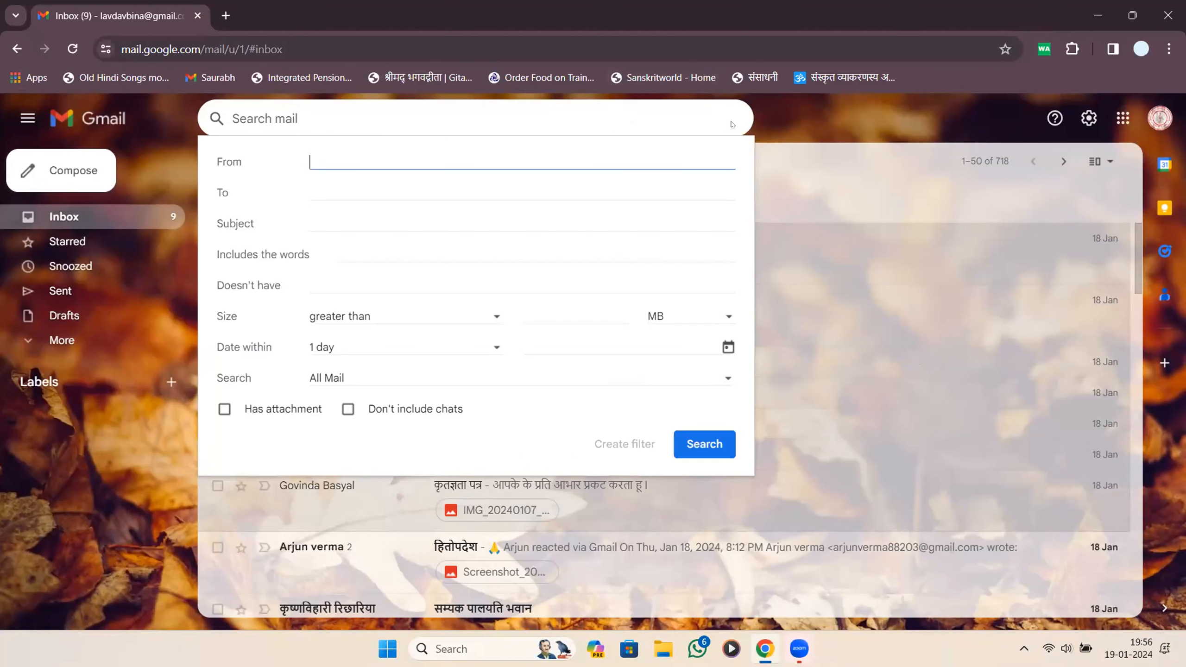
drag(218, 254, 317, 255)
click(363, 253)
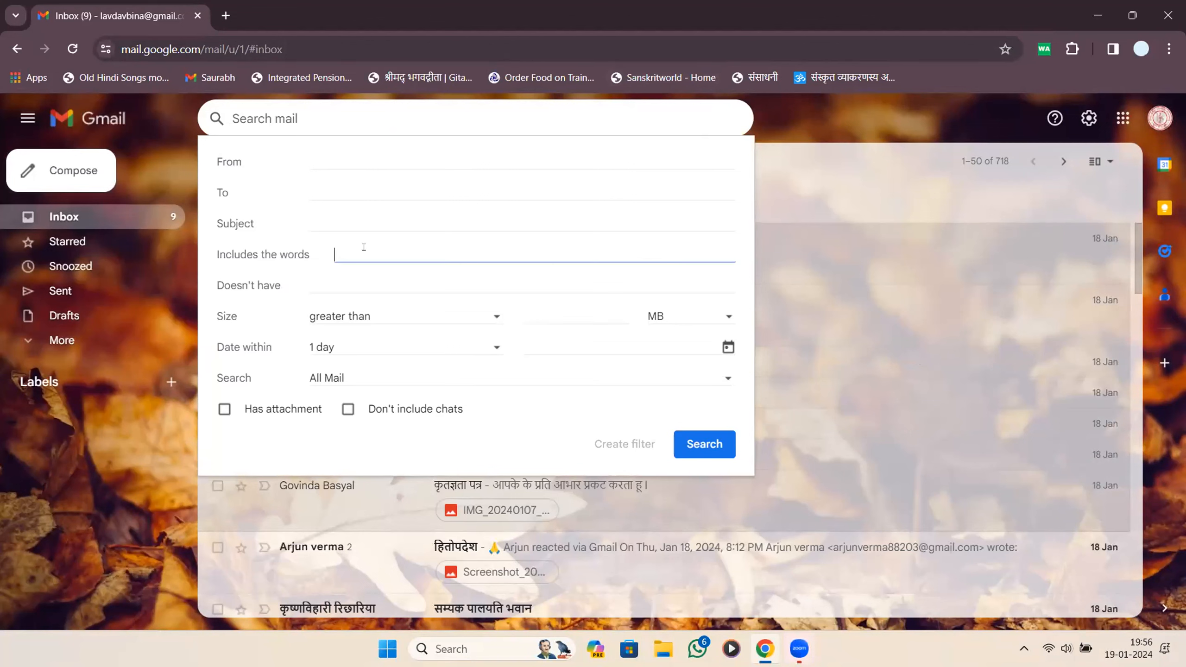
text(uns)
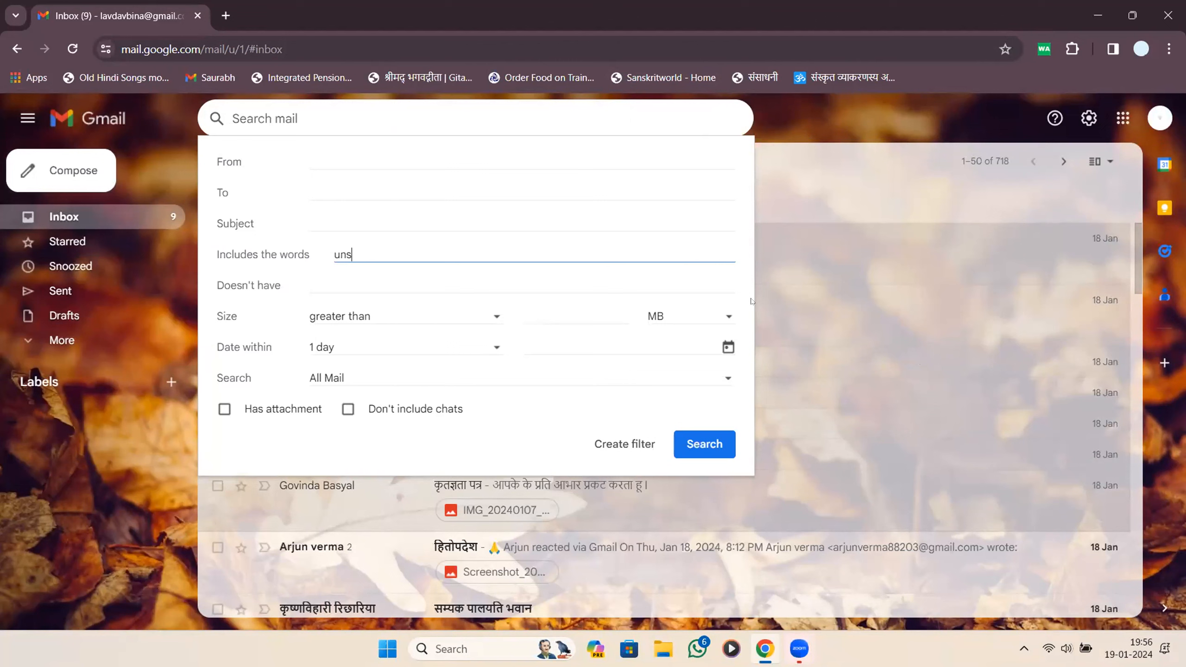
text(ubscribe)
click(709, 440)
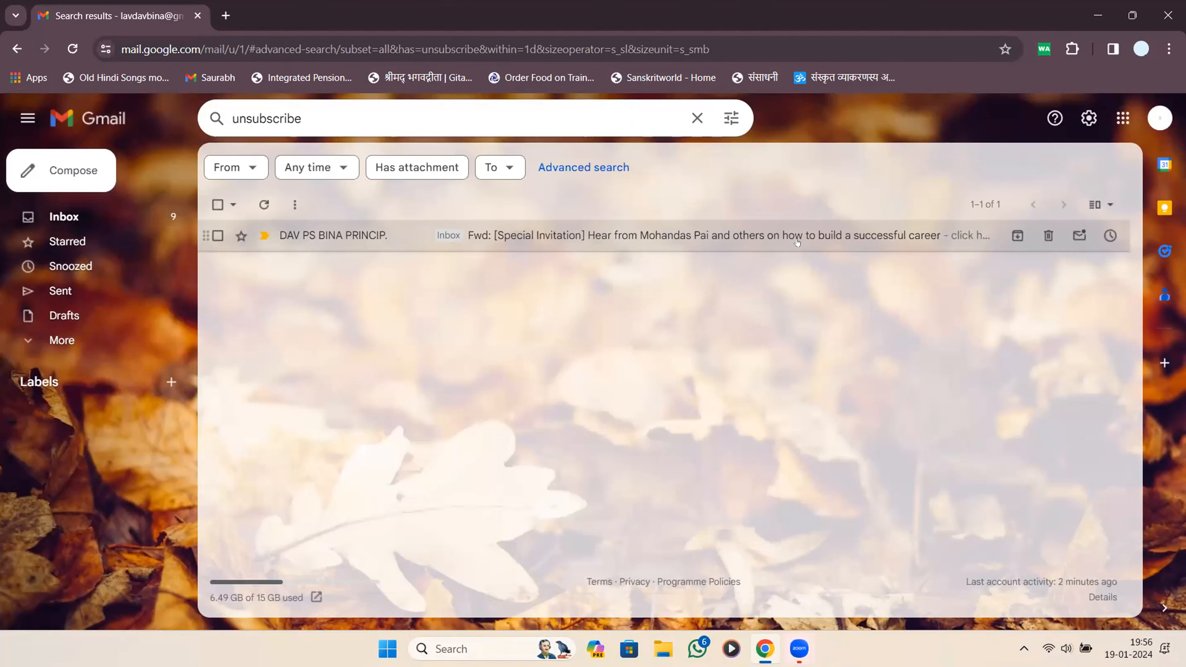
click(766, 235)
scroll(305, 282, down, 15)
scroll(317, 294, up, 12)
scroll(317, 294, up, 3)
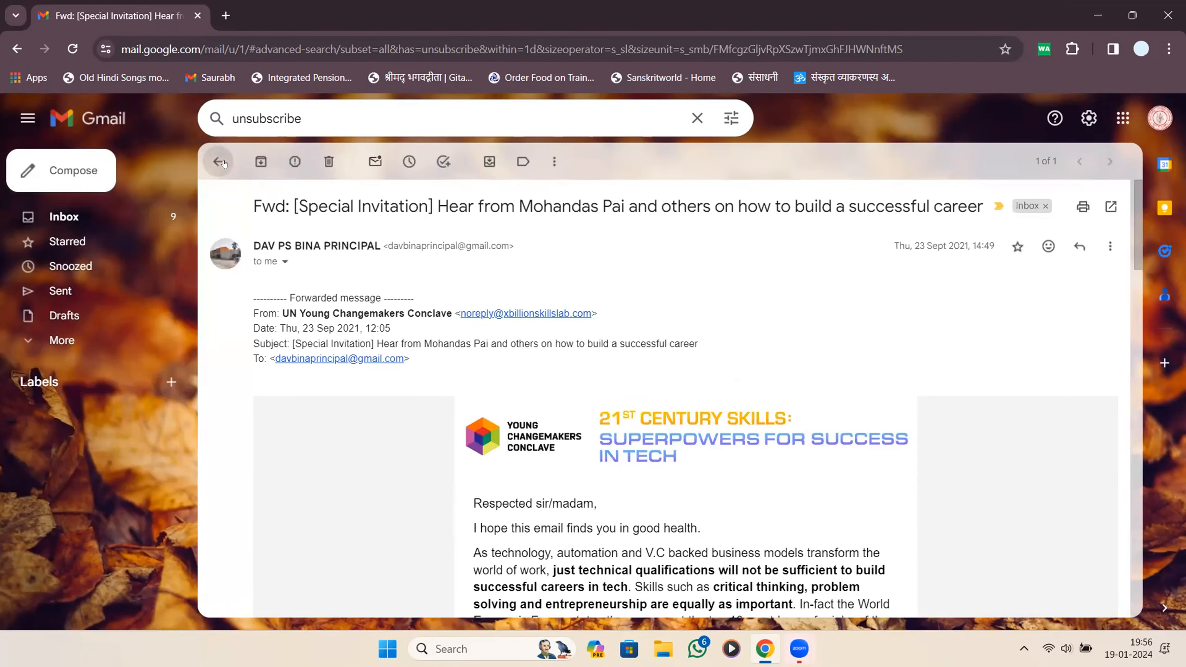
click(219, 161)
click(697, 118)
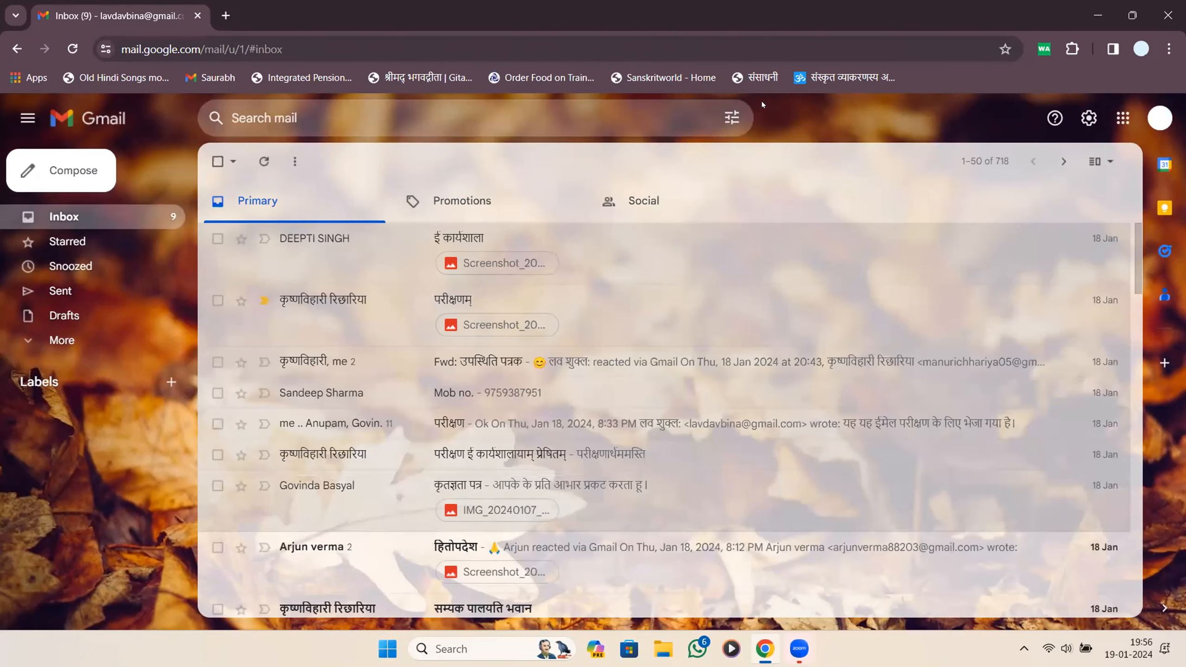
Use advanced search to find emails from the first suggested contact matching 'man'.
click(737, 114)
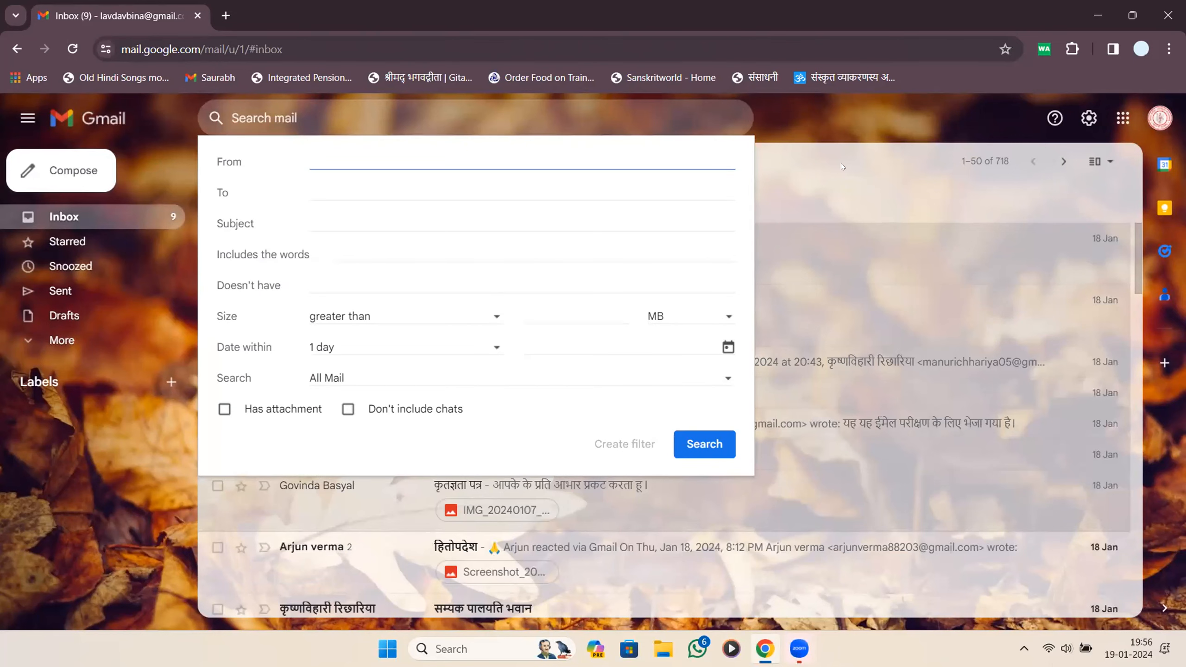
click(842, 167)
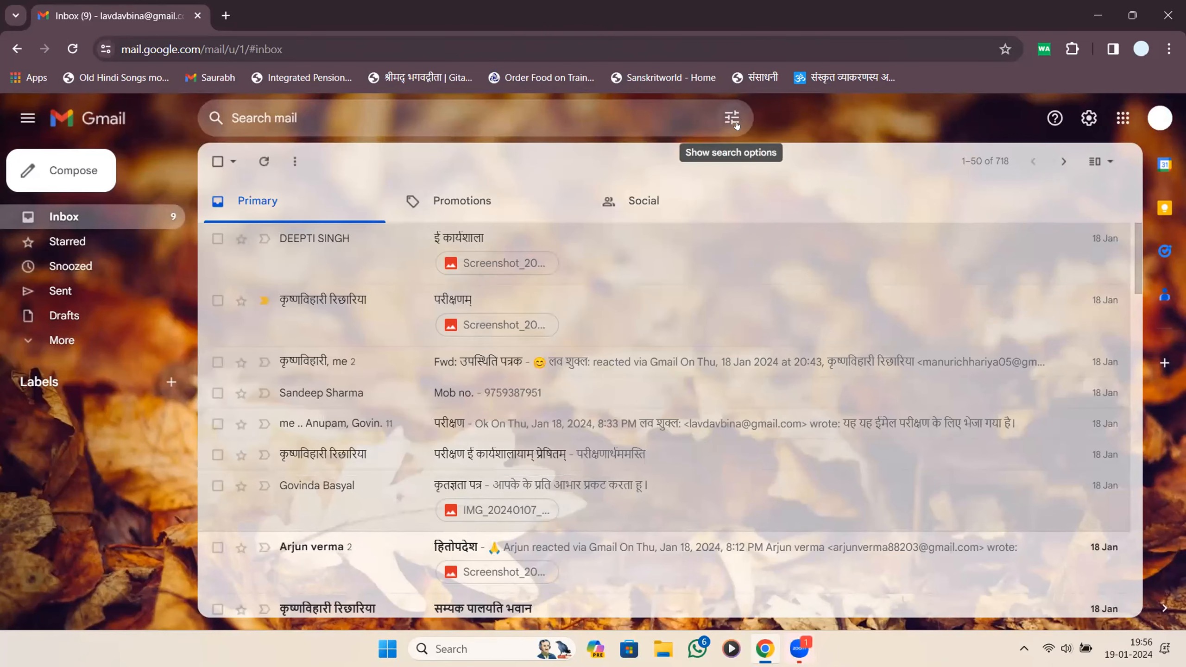
click(735, 123)
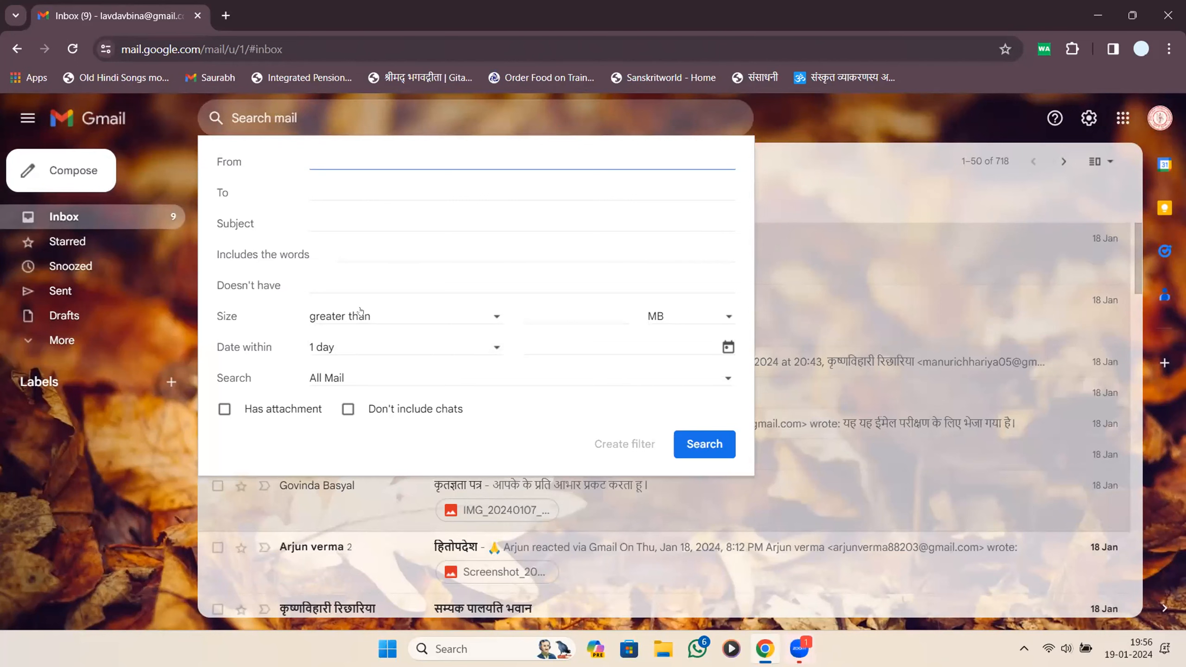
click(341, 284)
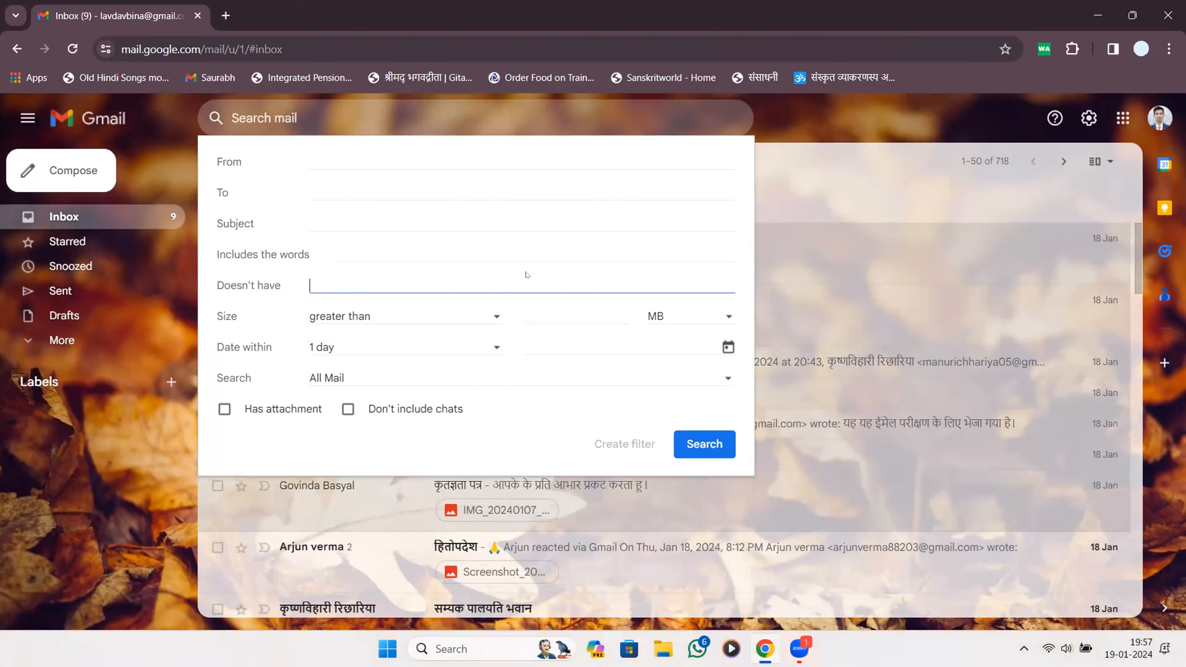
click(403, 218)
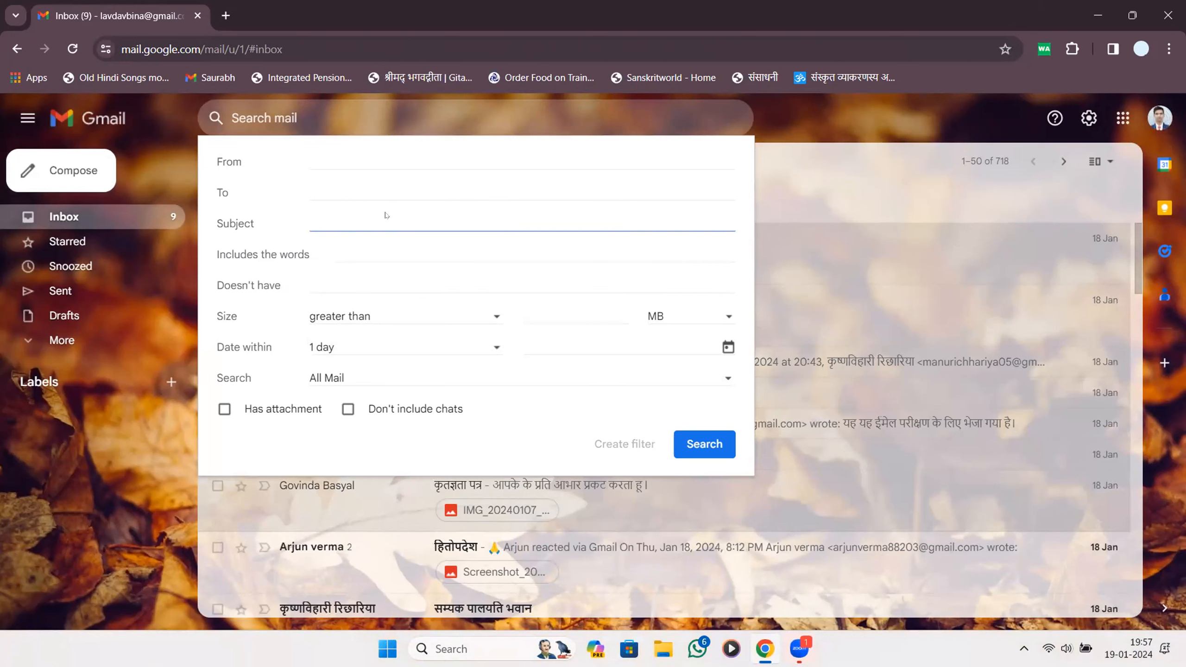
click(400, 154)
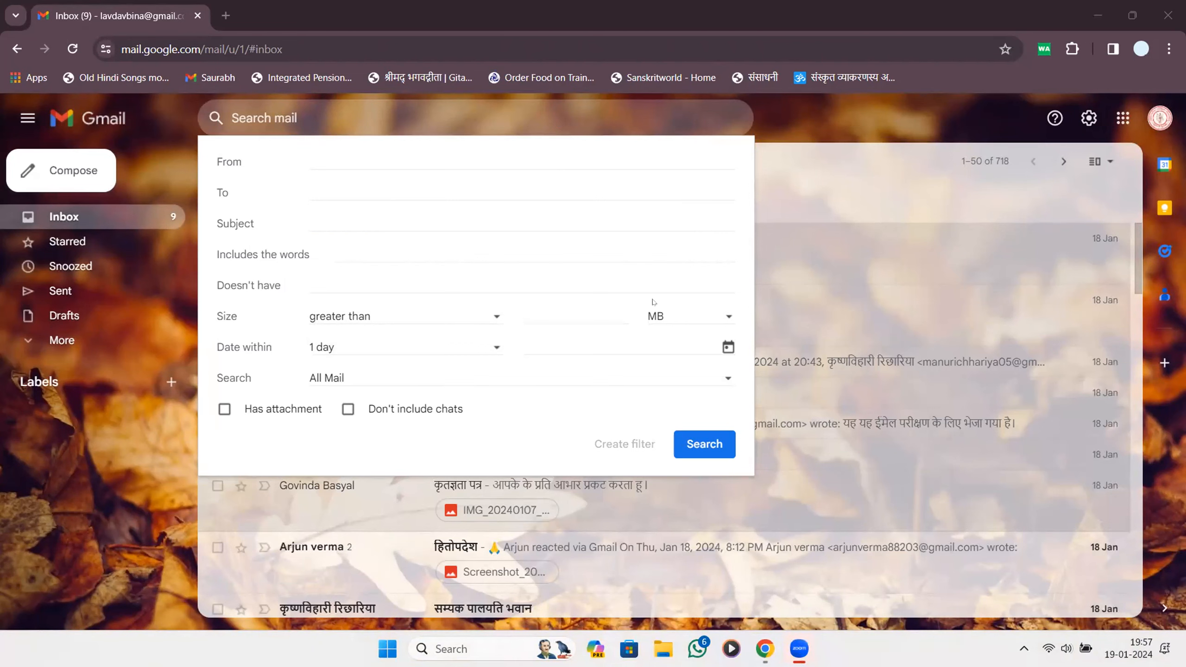
click(491, 156)
text(man)
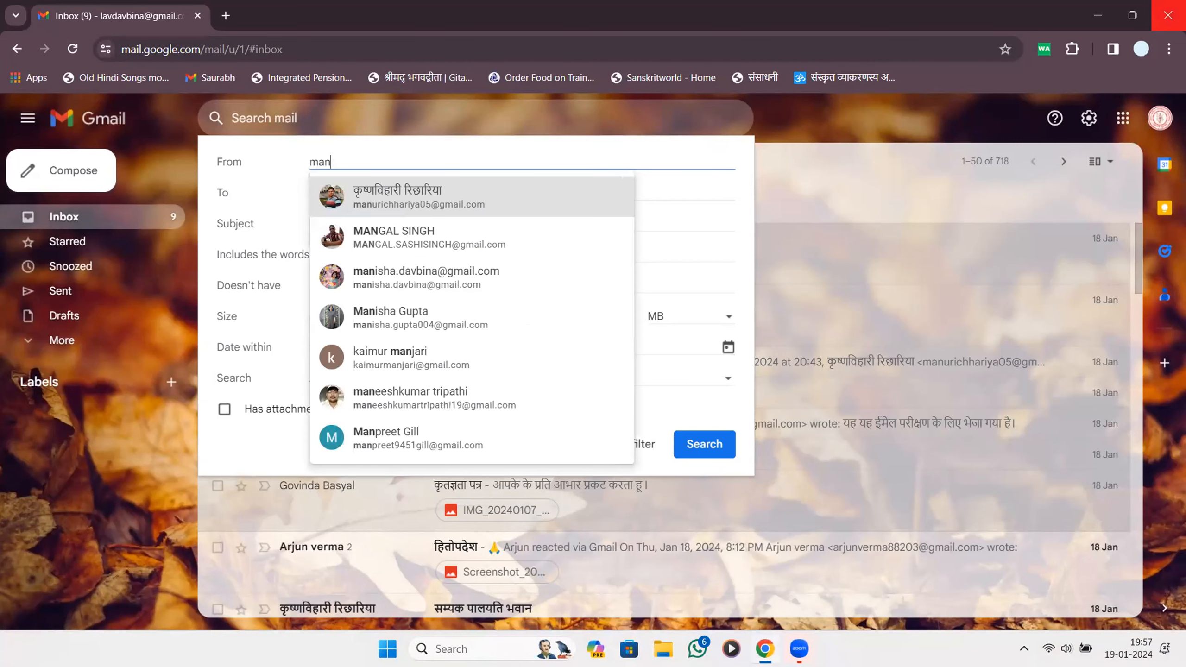
click(557, 202)
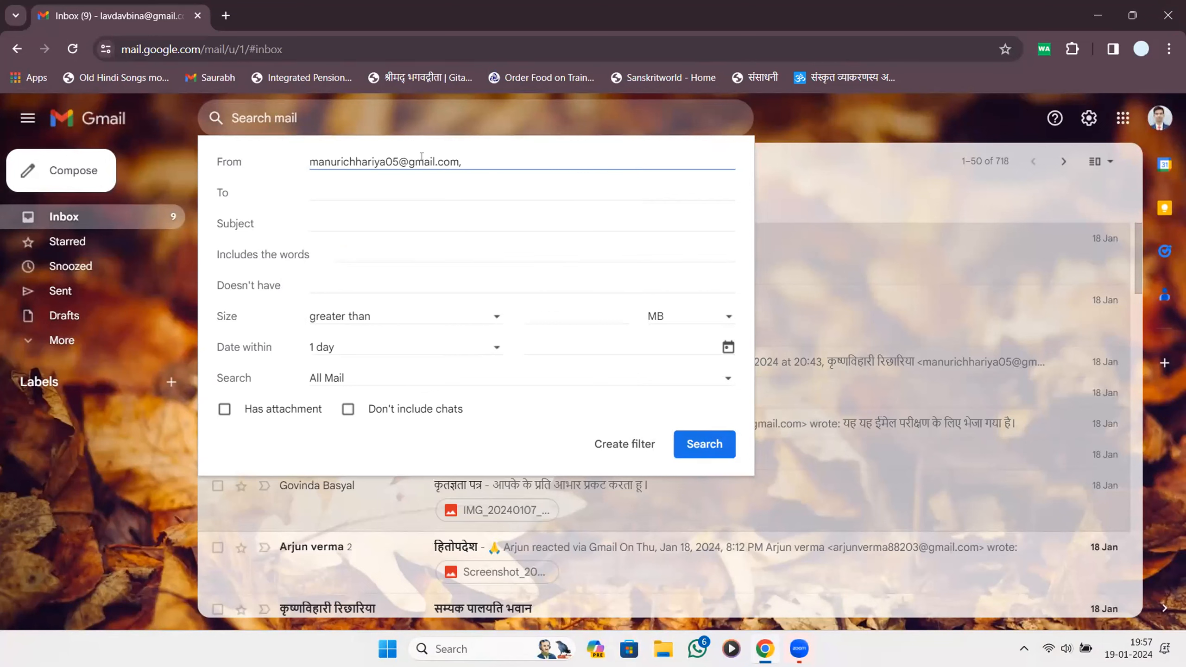
click(705, 444)
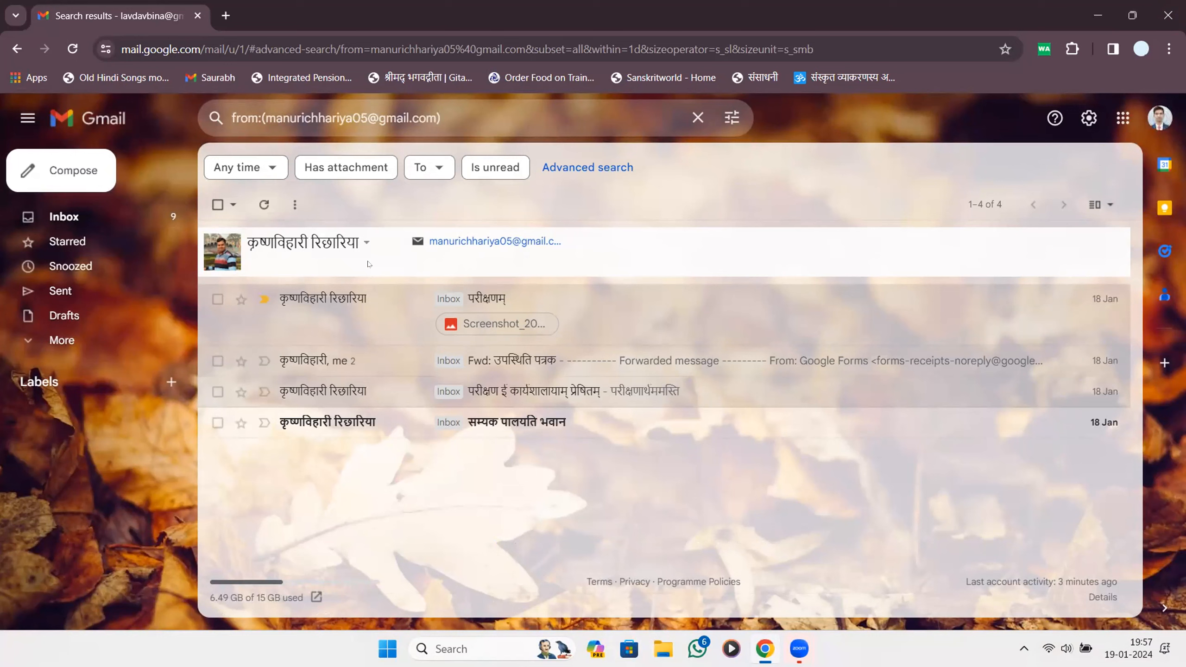
Clear the sender search and return to the Inbox.
click(698, 118)
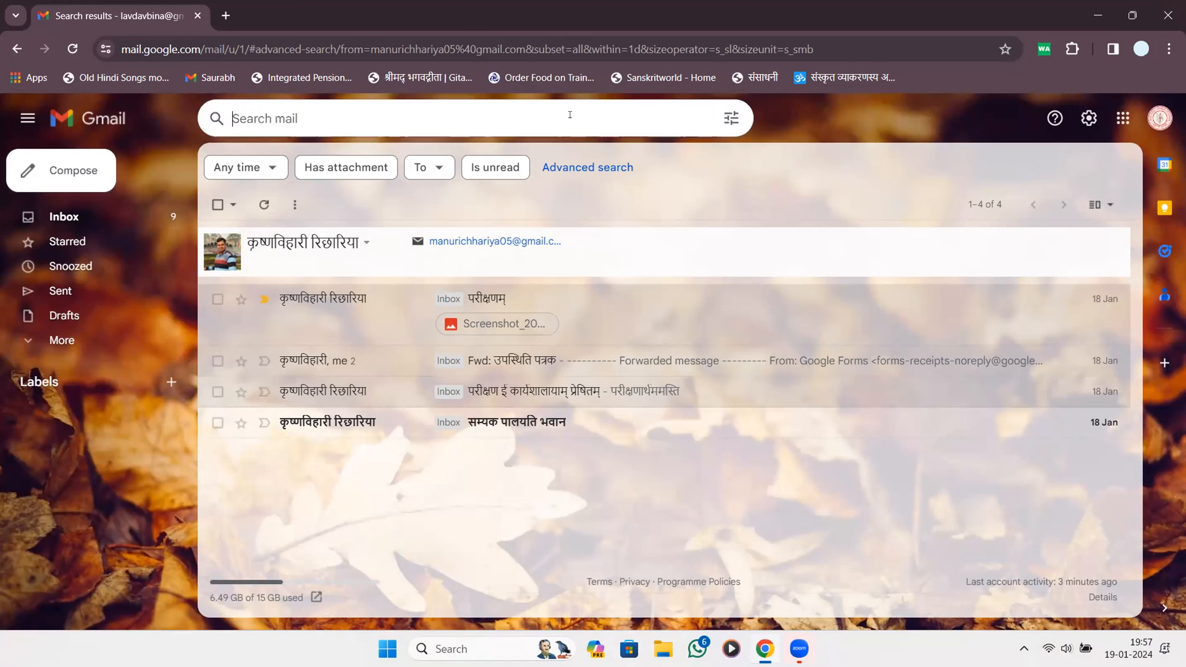
click(410, 64)
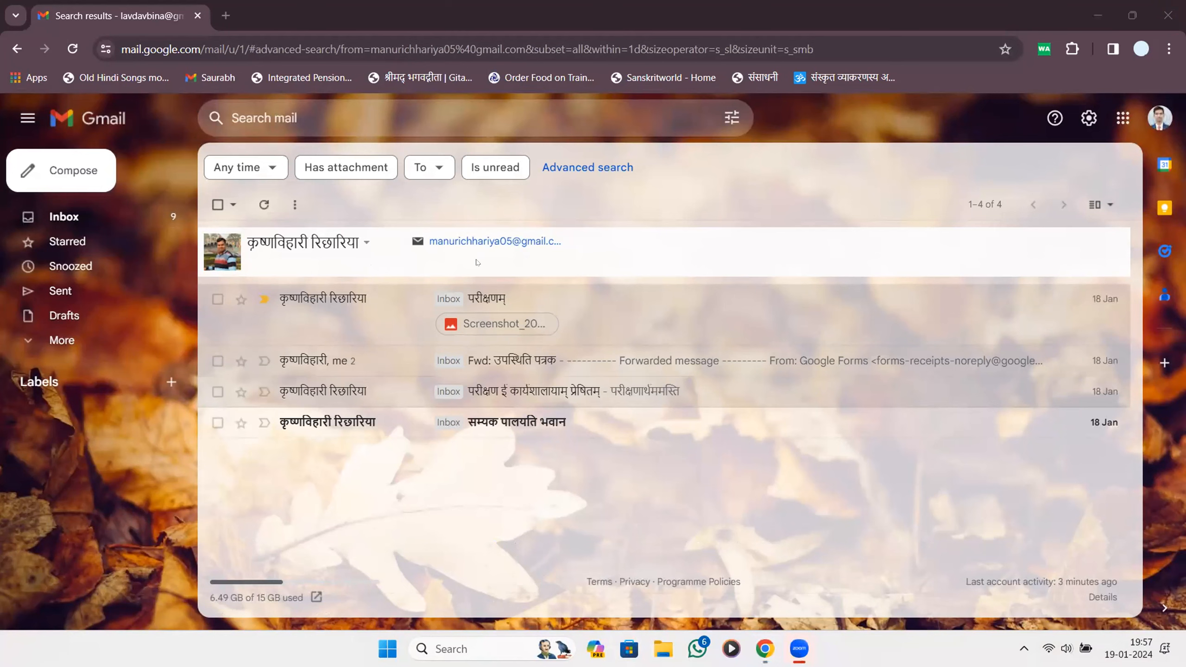
click(121, 218)
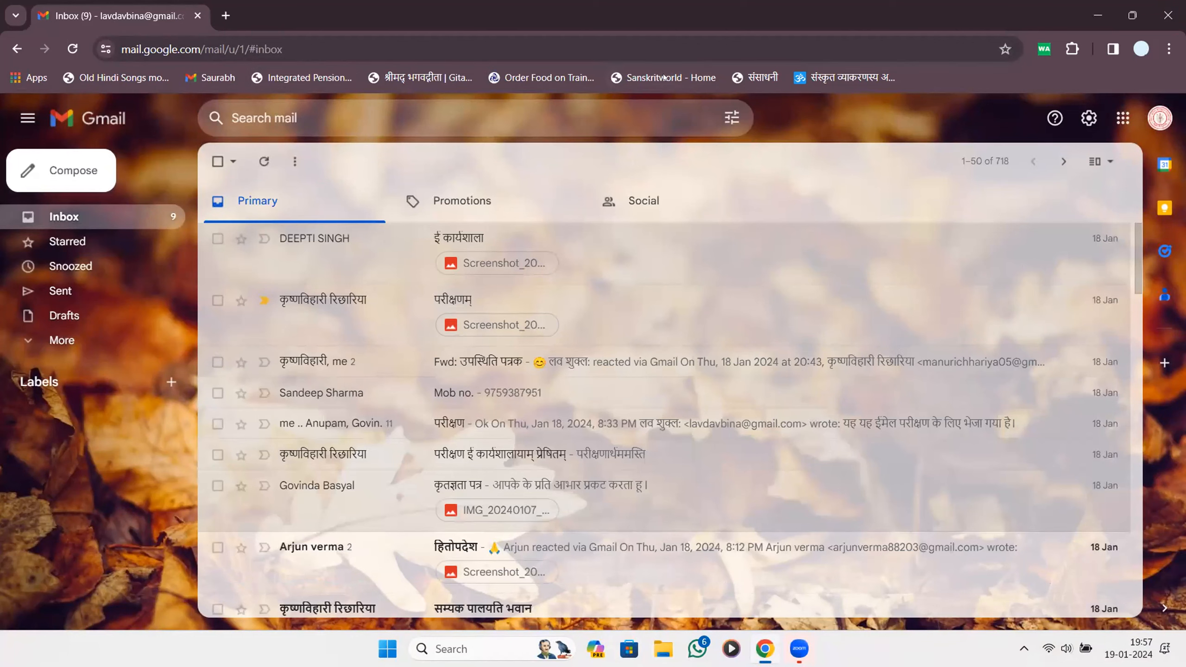
Expand More in the sidebar and scroll down to Manage labels and Create new label.
click(72, 343)
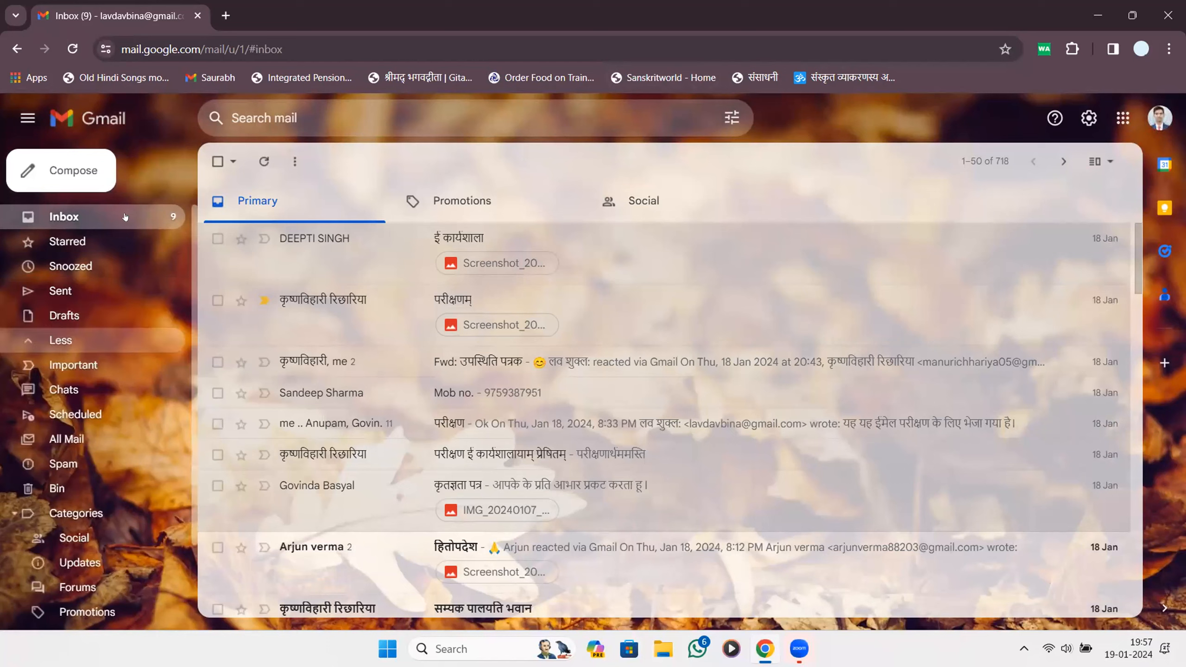
scroll(123, 220, down, 2)
scroll(115, 234, up, 3)
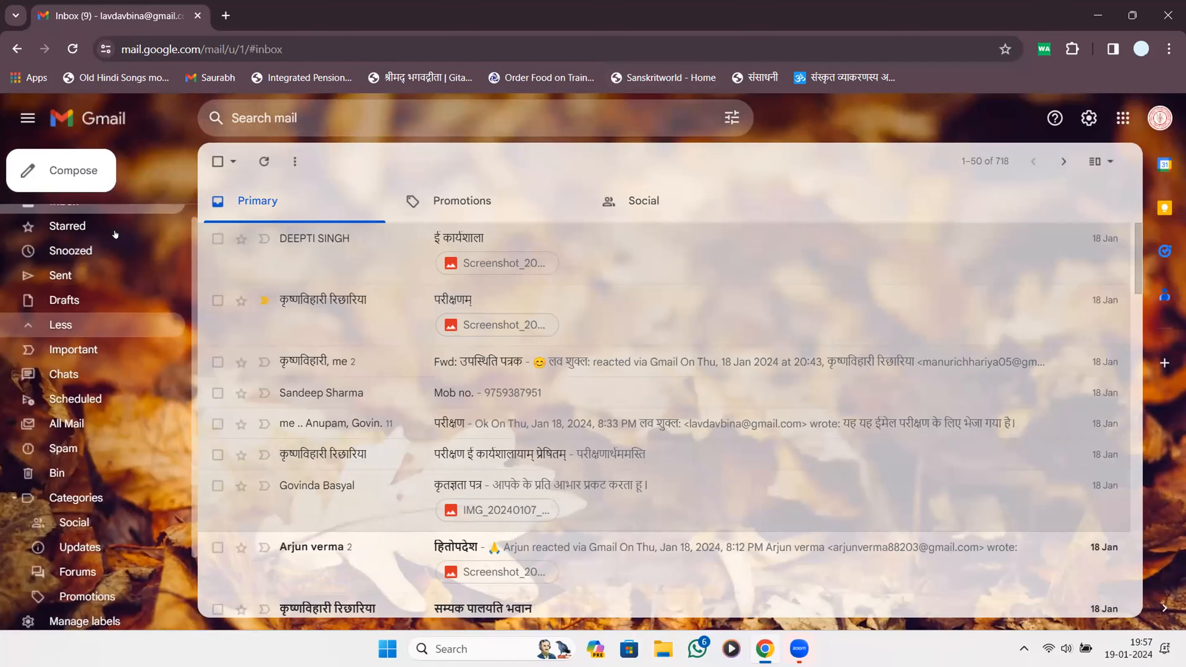
scroll(115, 234, down, 3)
scroll(115, 234, up, 2)
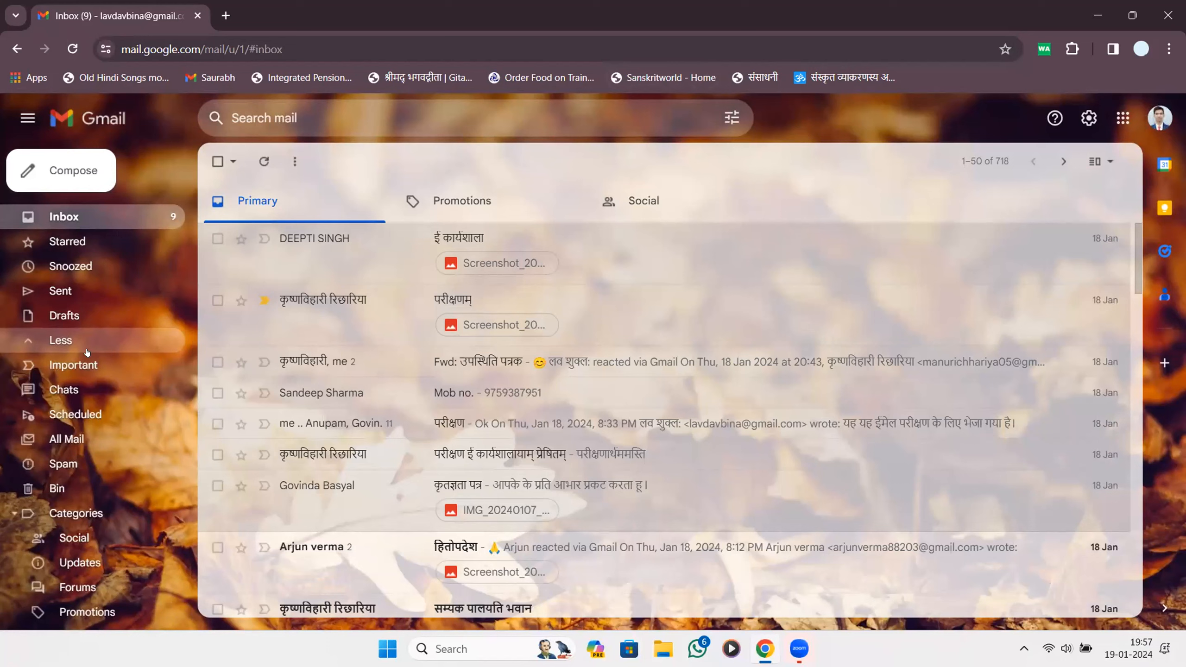
scroll(87, 351, down, 2)
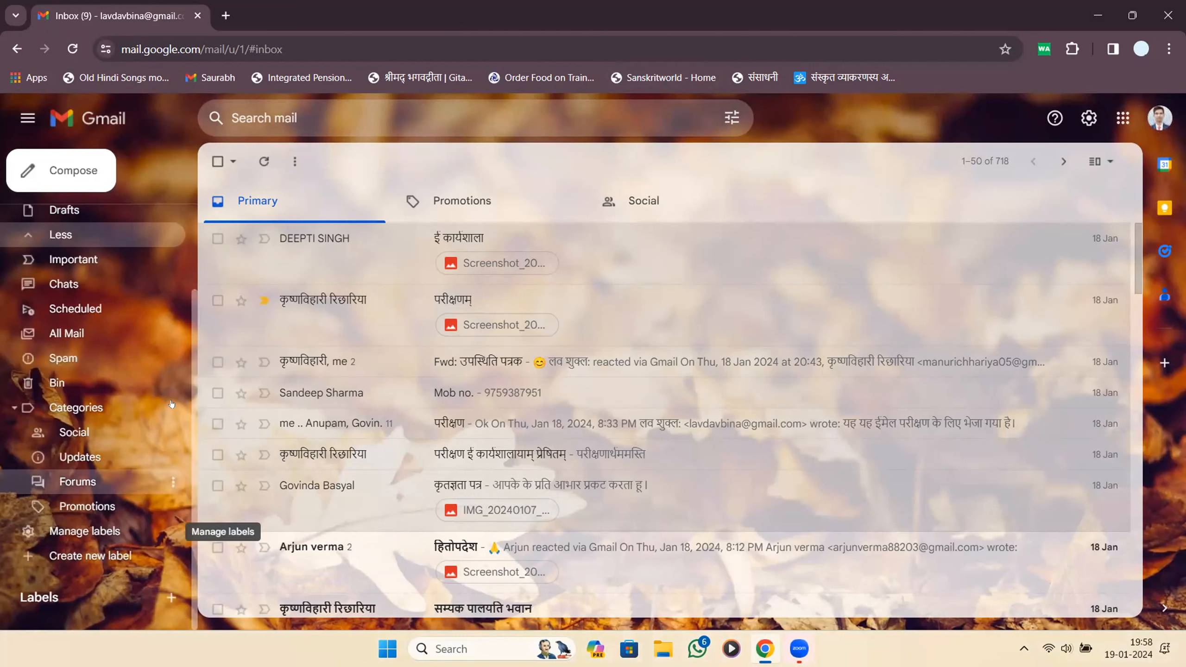
mouse_move(45, 524)
mouse_down()
mouse_move(161, 530)
mouse_move(157, 582)
mouse_move(6, 582)
mouse_move(9, 523)
mouse_move(81, 521)
mouse_up()
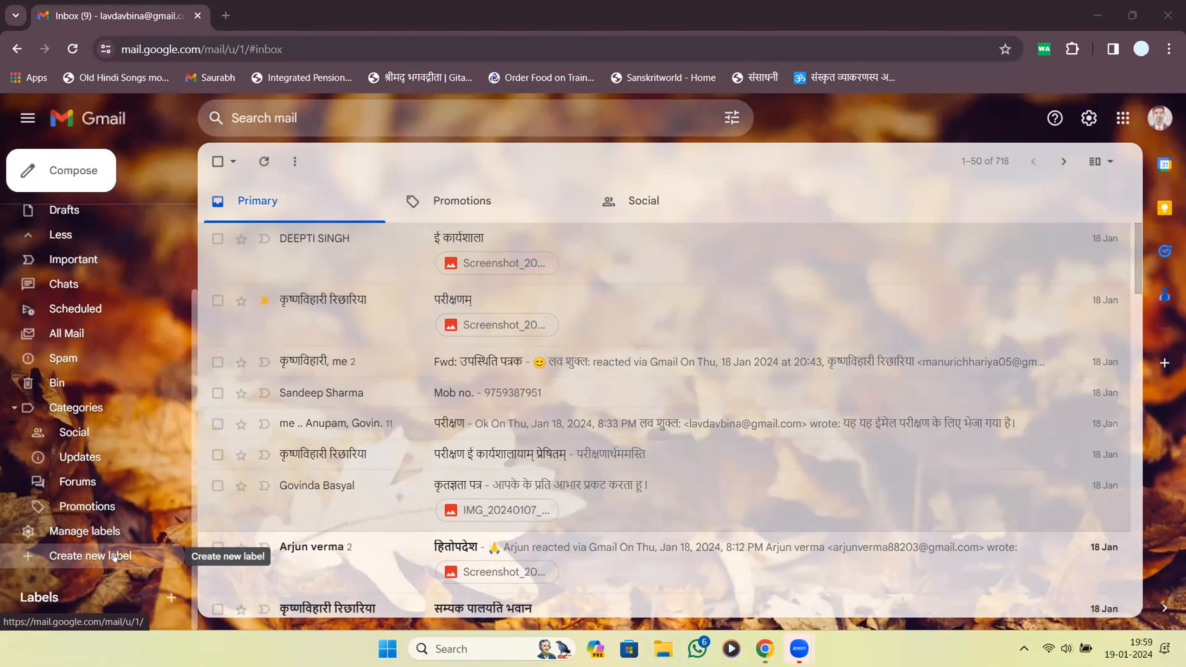
click(114, 556)
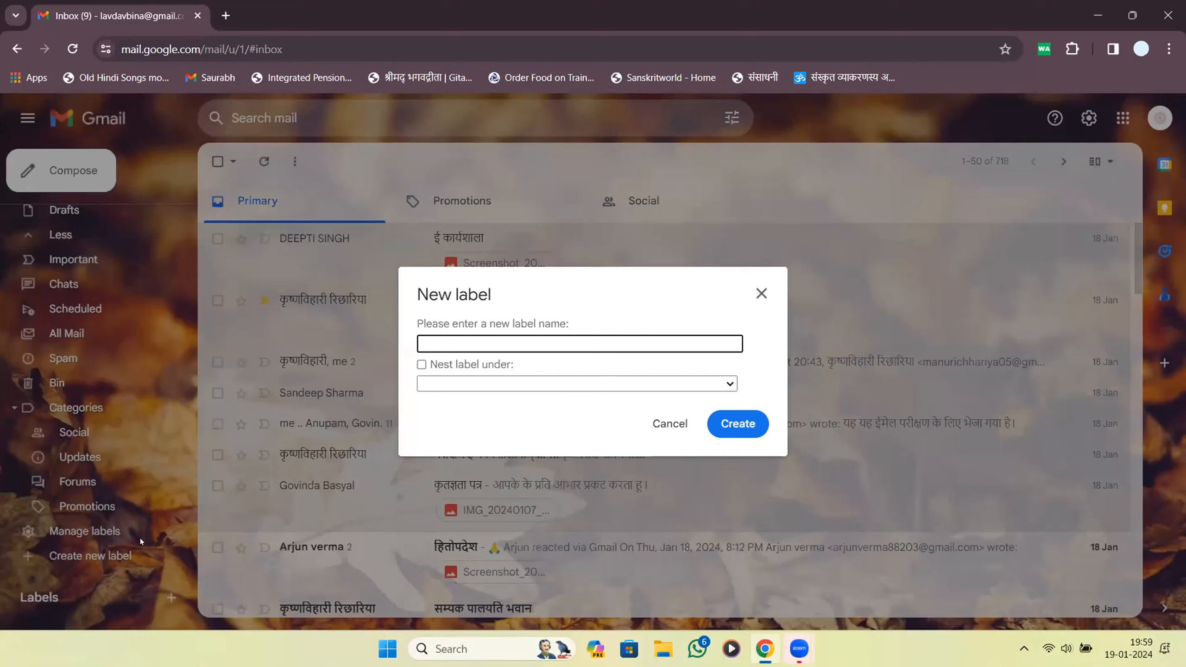
click(761, 293)
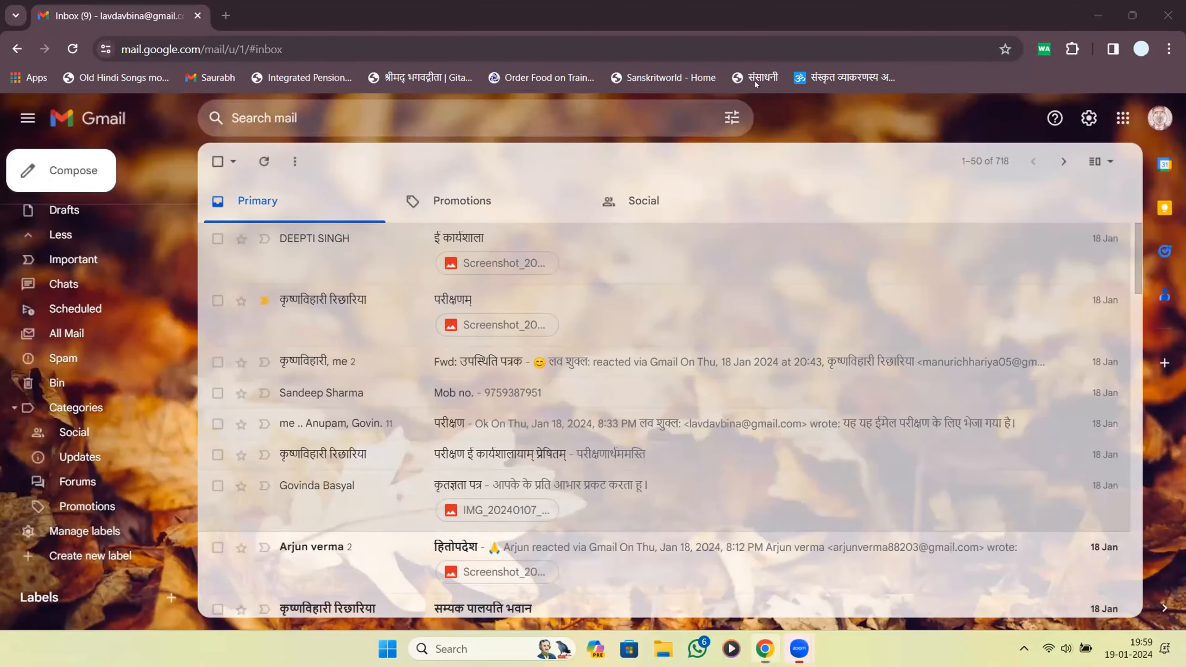
mouse_move(410, 227)
mouse_down()
mouse_move(148, 563)
mouse_move(195, 566)
mouse_up()
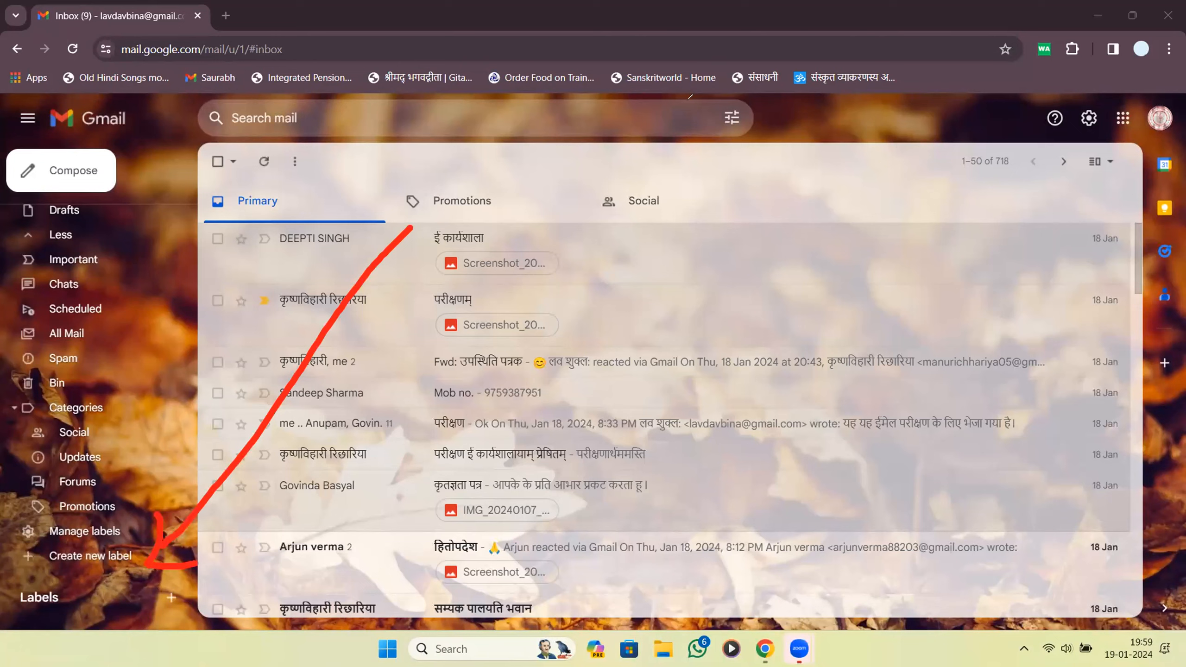
click(688, 97)
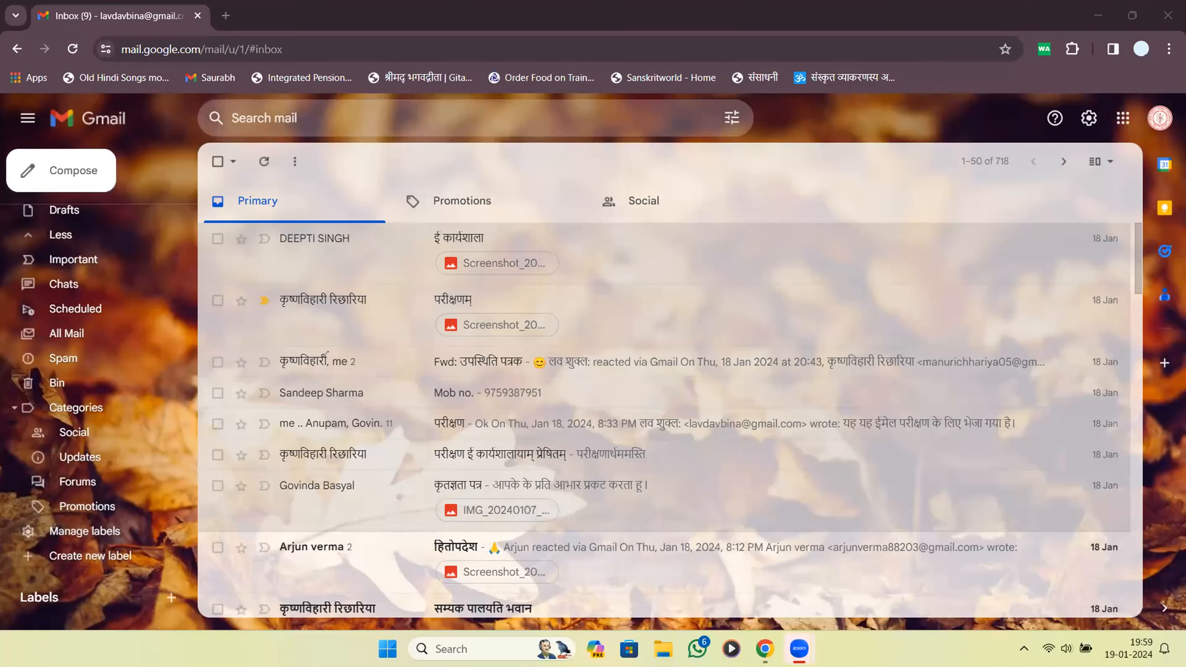
drag(346, 349, 136, 544)
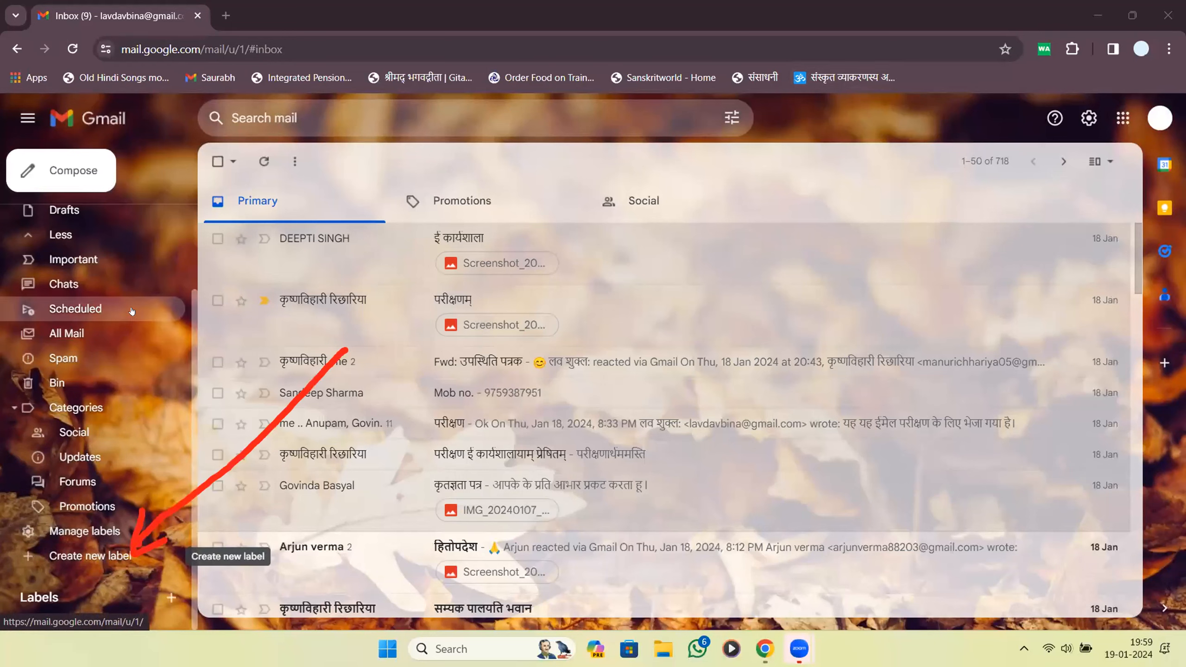
scroll(127, 280, up, 2)
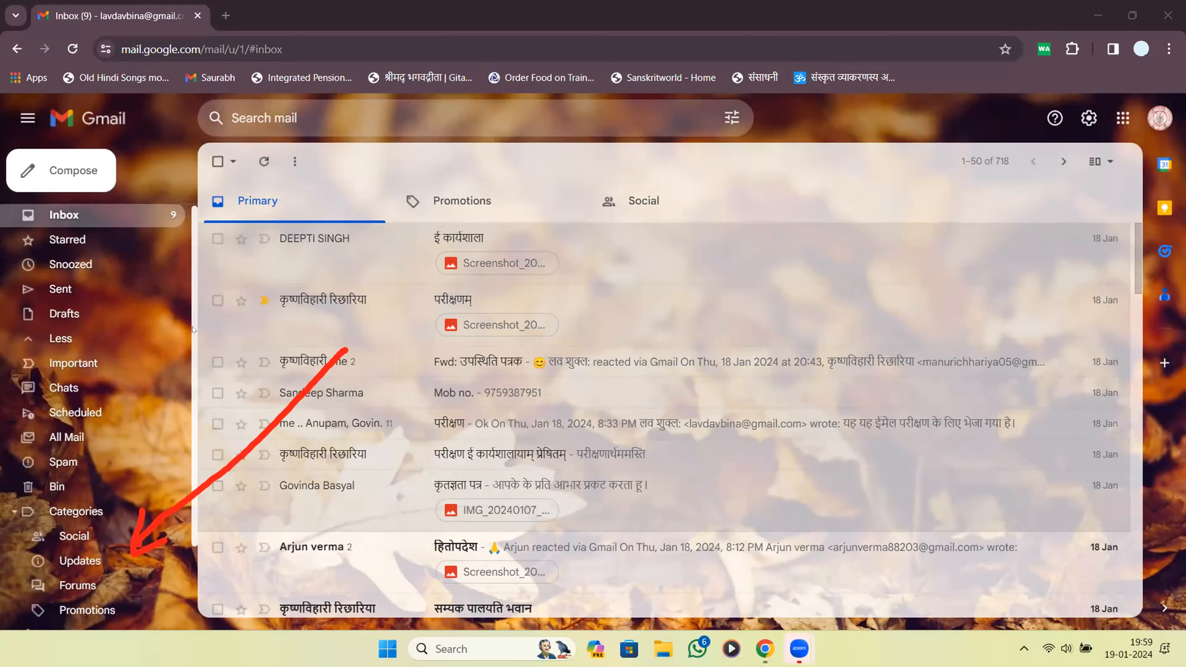
scroll(164, 527, down, 2)
Create a new label named 'Friends' with no parent label.
click(96, 556)
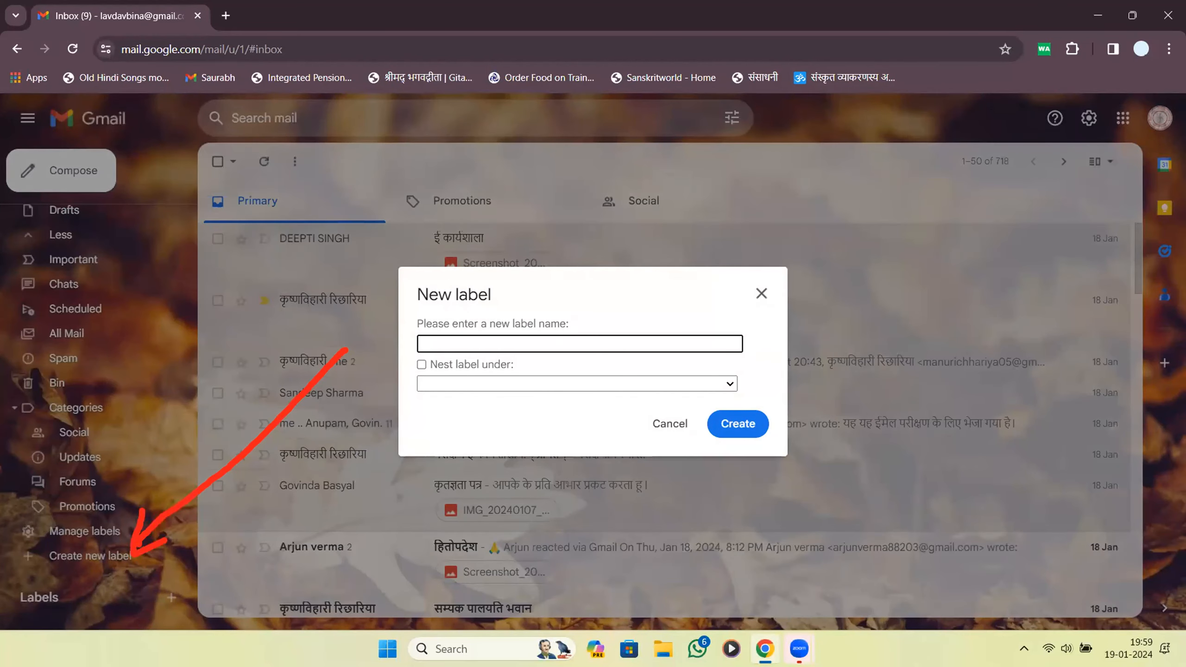
text(Frindsends)
key(Tab)
click(567, 390)
click(566, 390)
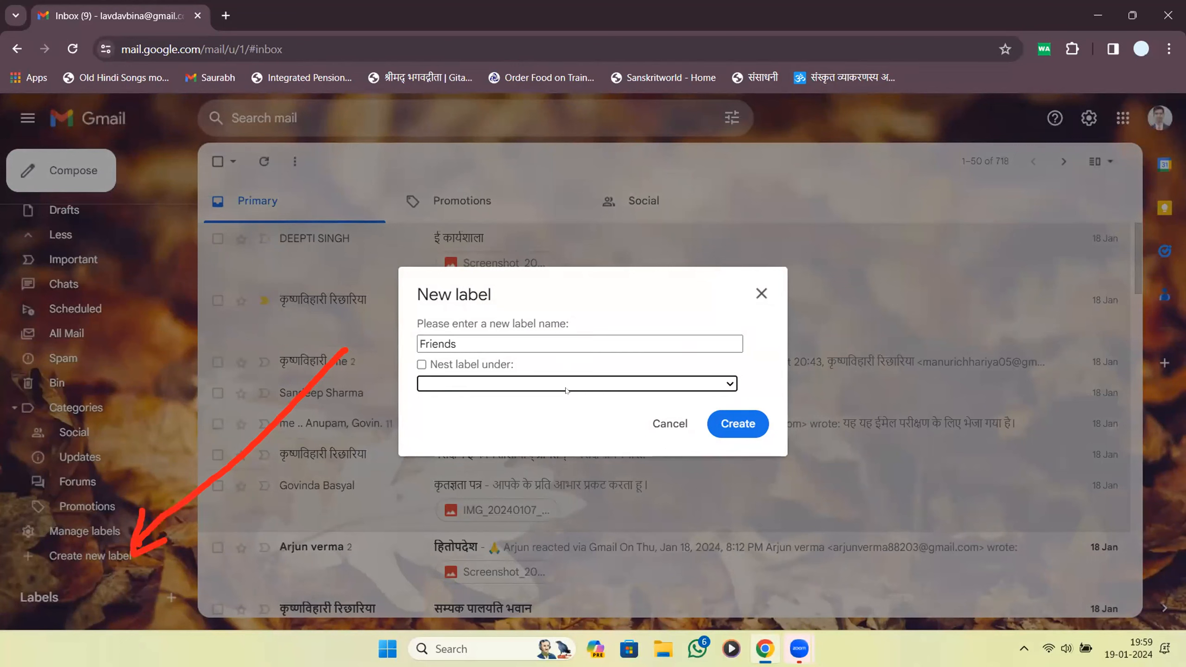
click(730, 421)
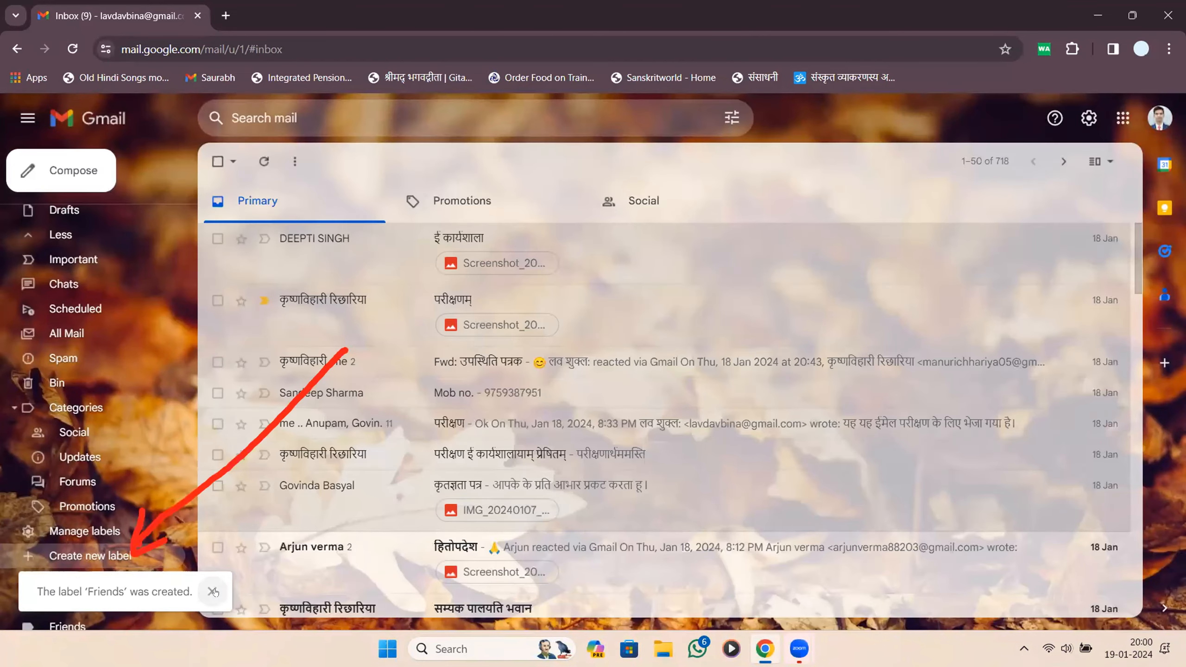
click(212, 592)
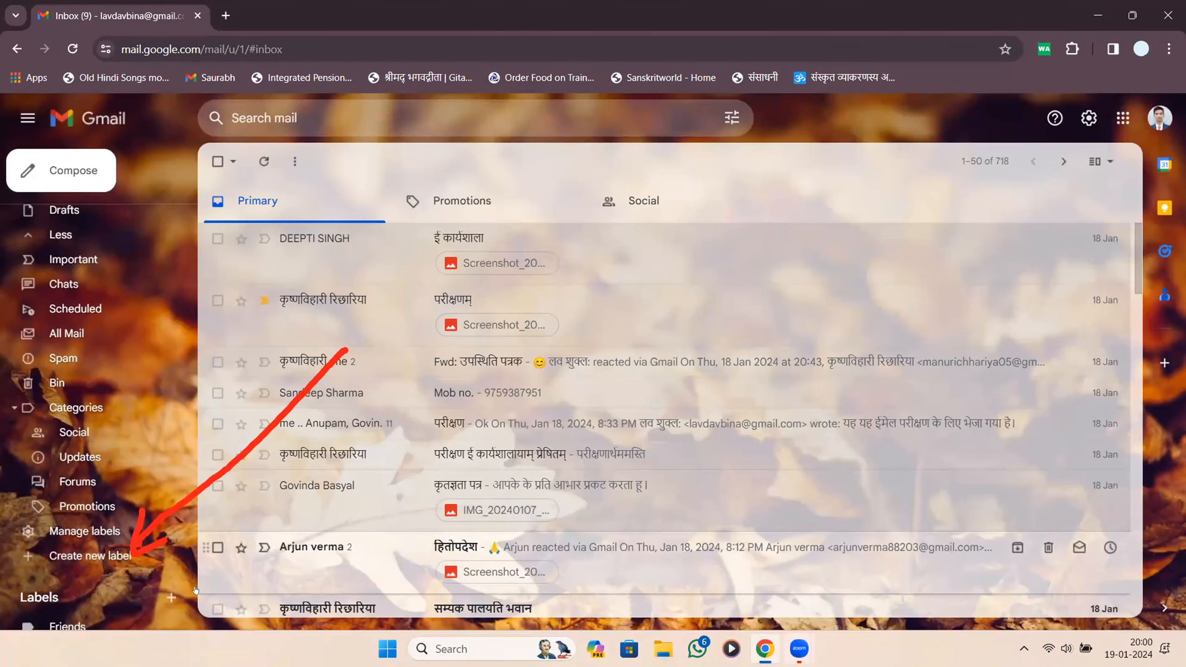
scroll(26, 591, down, 1)
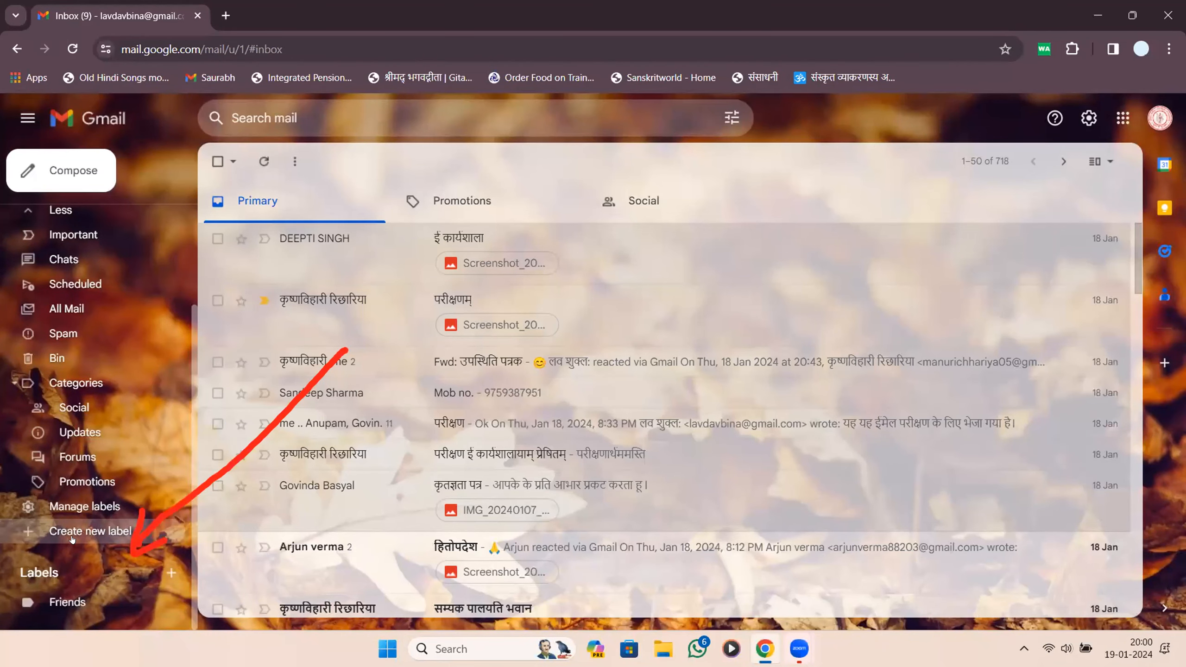
Add another label called 'E-Workshop' and scroll to find it under Labels.
click(139, 531)
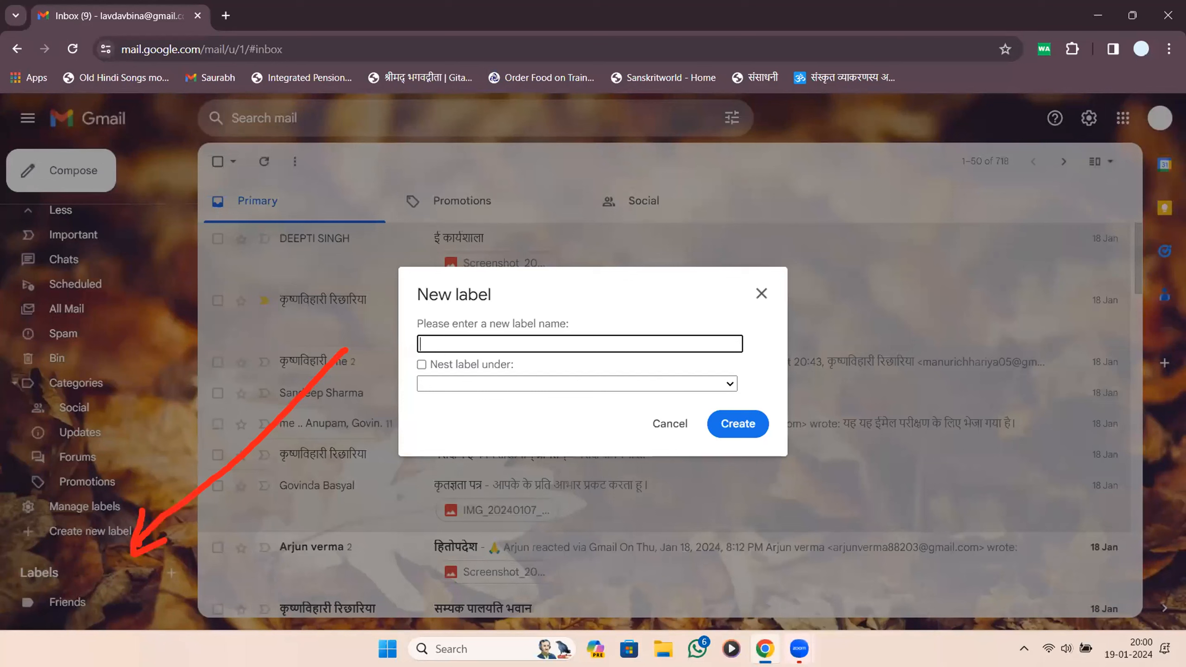
text(E-Workshop)
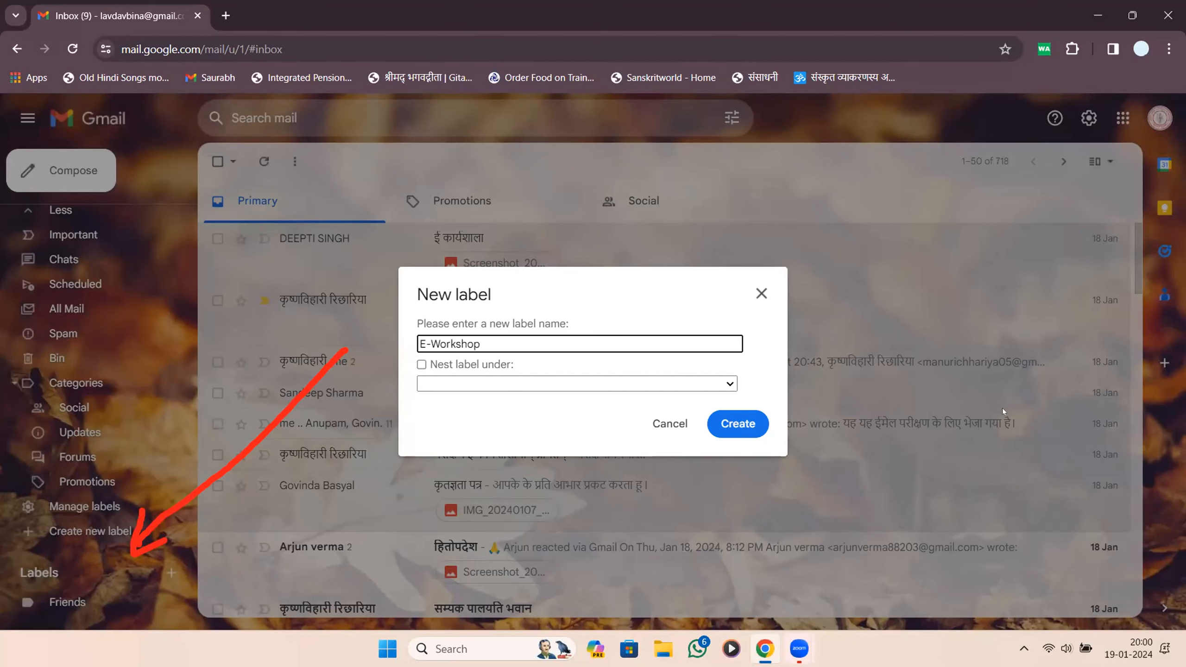
click(737, 423)
scroll(329, 509, down, 5)
scroll(329, 509, down, 5)
scroll(122, 536, down, 1)
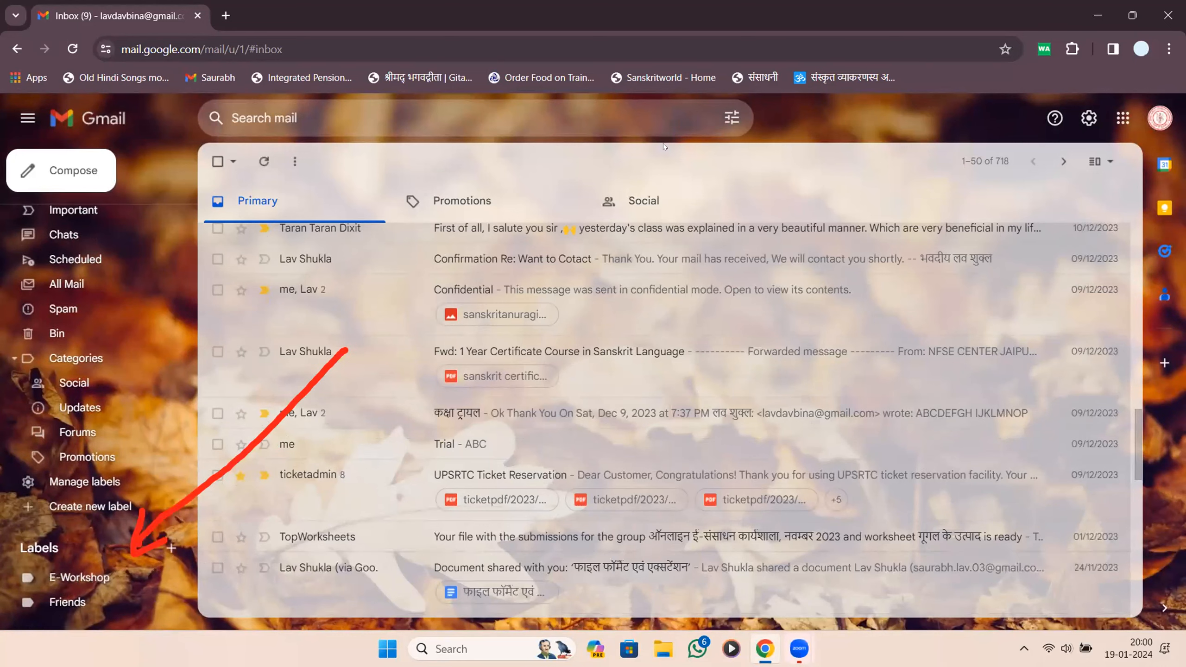
click(88, 576)
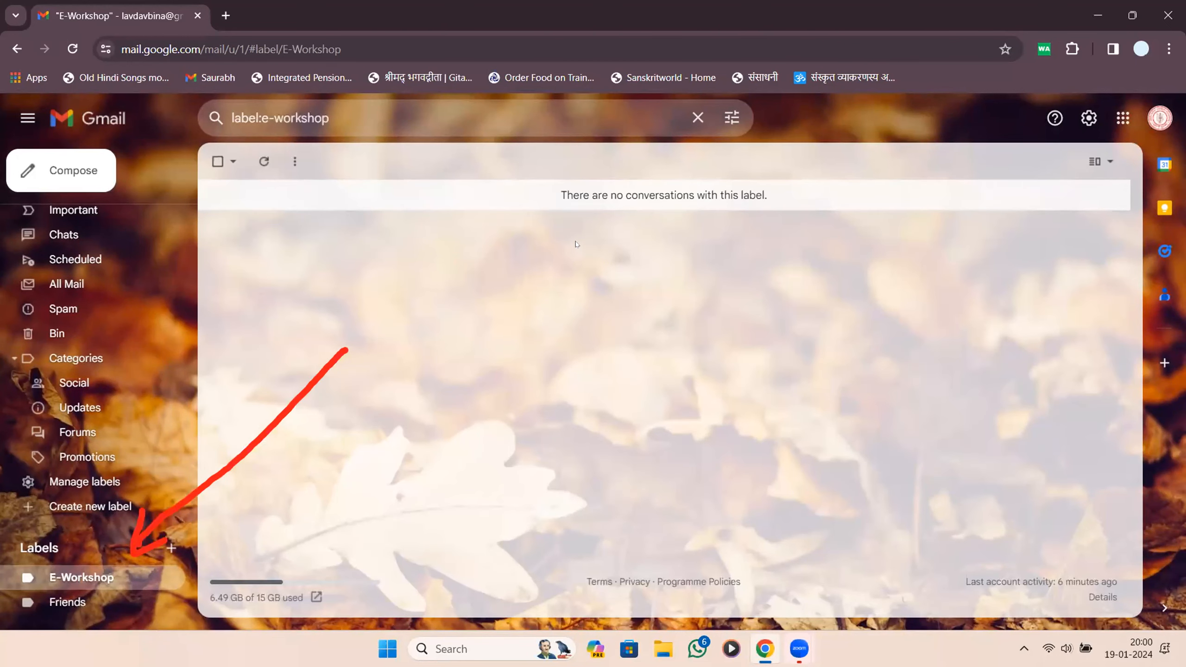
click(698, 118)
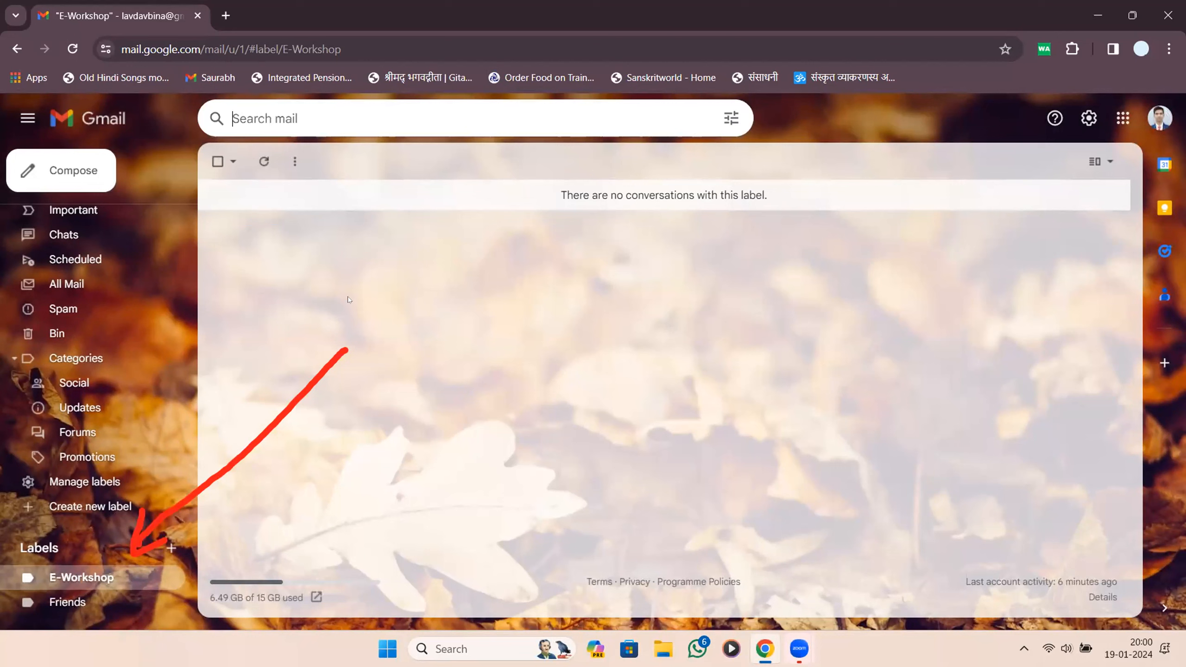
click(654, 121)
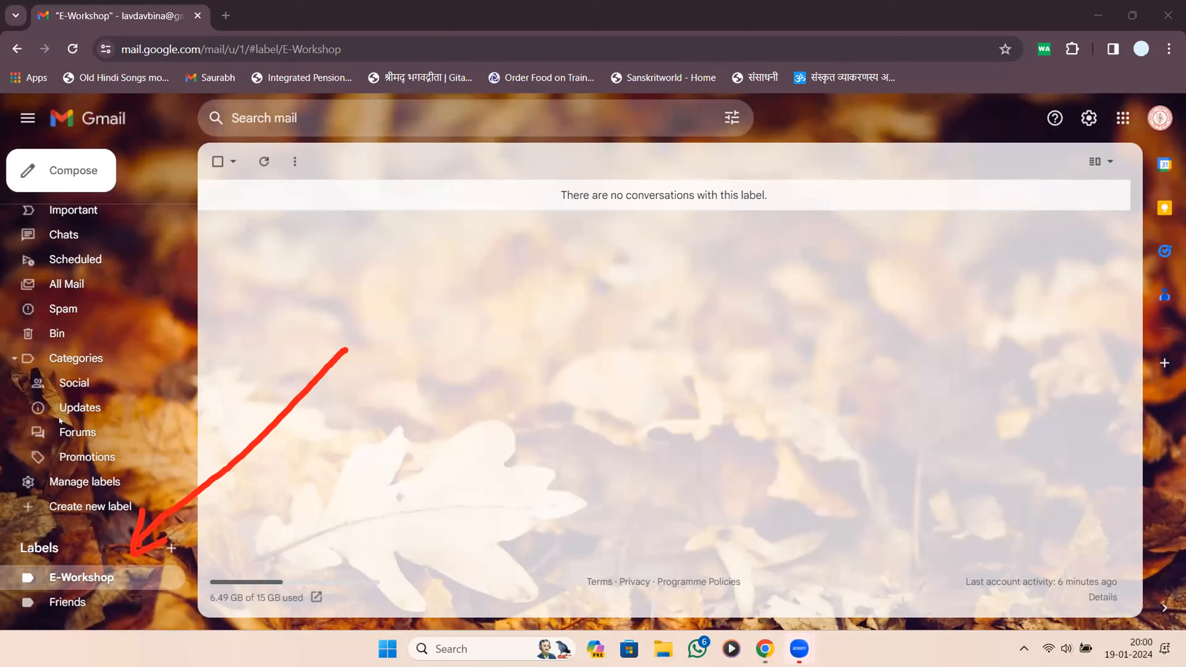
scroll(119, 273, up, 3)
click(154, 218)
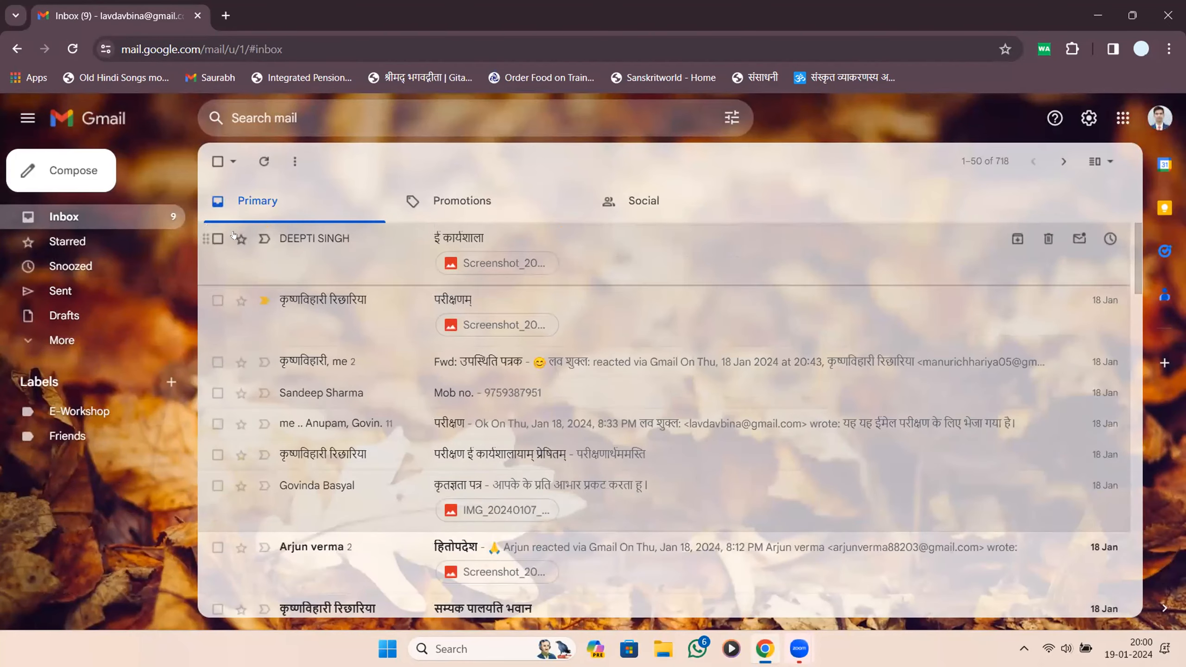
Tick the checkboxes of the first seven emails in the Inbox.
click(217, 238)
click(217, 300)
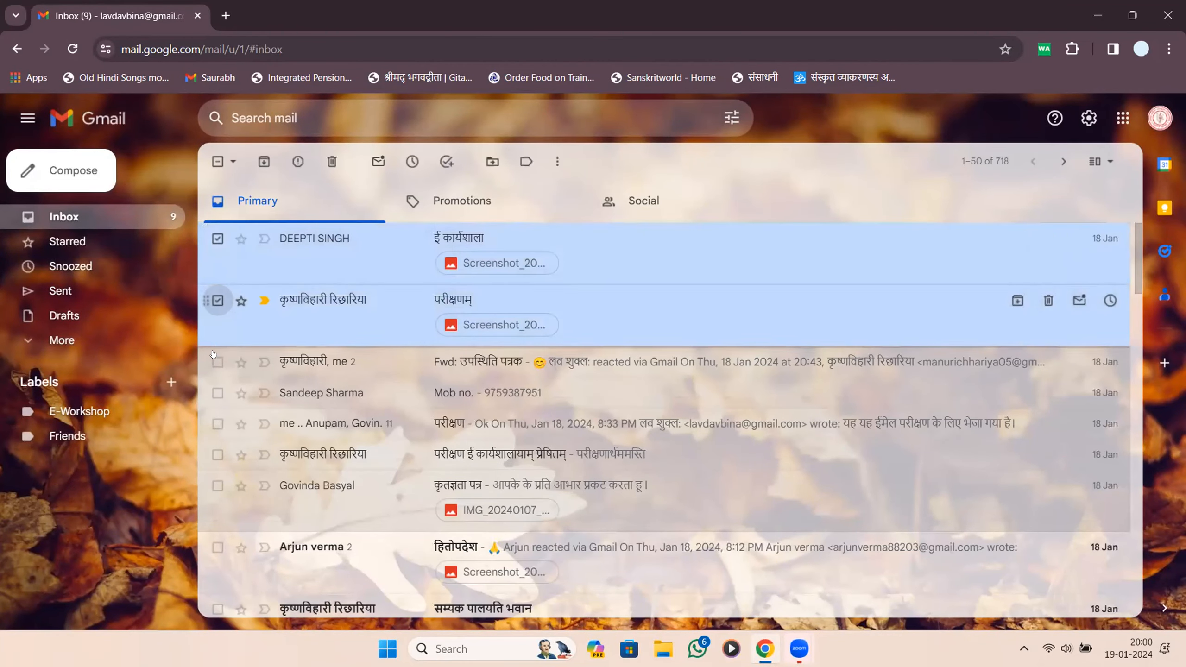
click(218, 362)
click(216, 393)
click(217, 424)
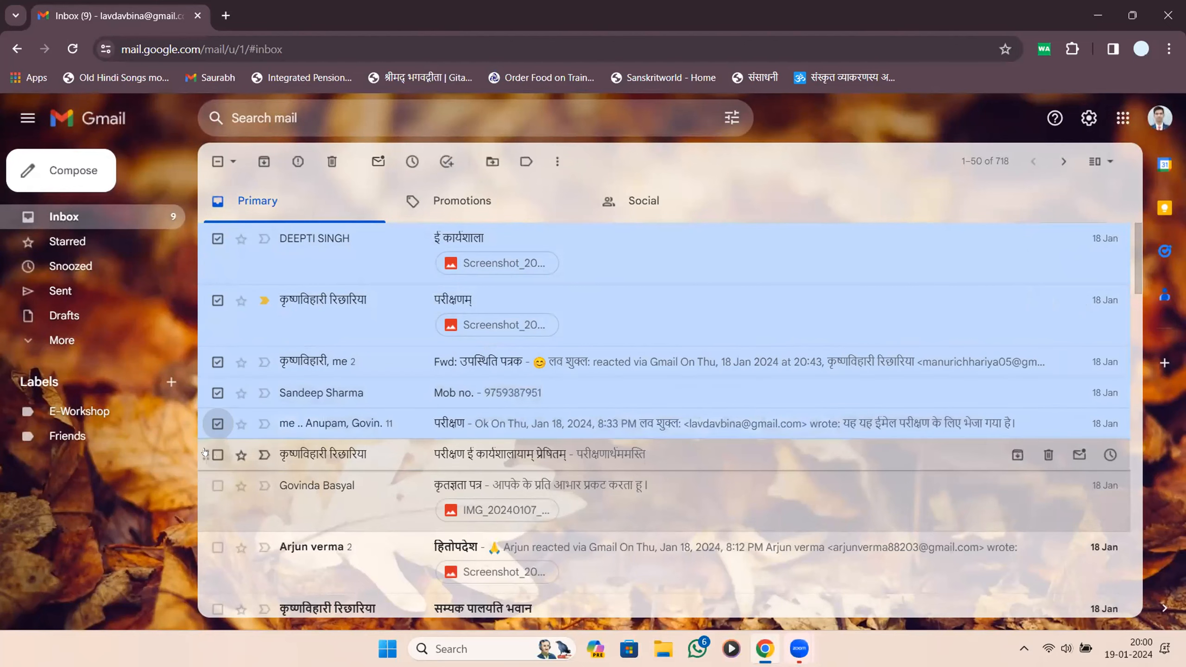
click(217, 455)
click(217, 485)
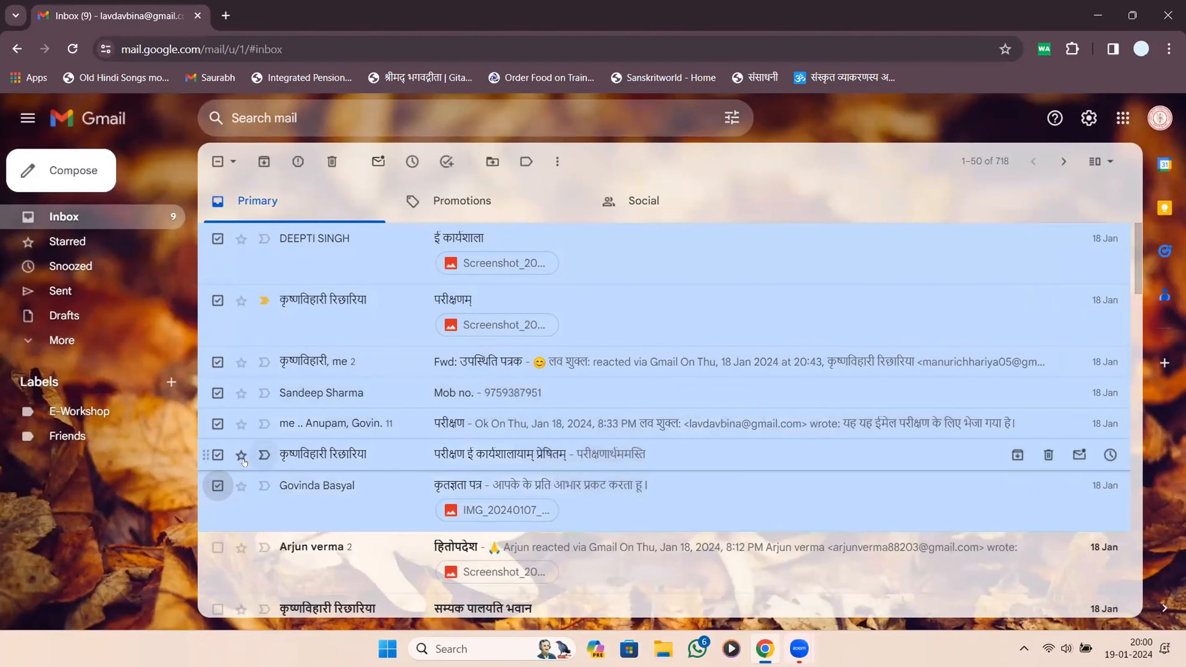
Scroll down and tick emails eight through eighteen to complete the selection.
scroll(240, 478, down, 5)
click(217, 290)
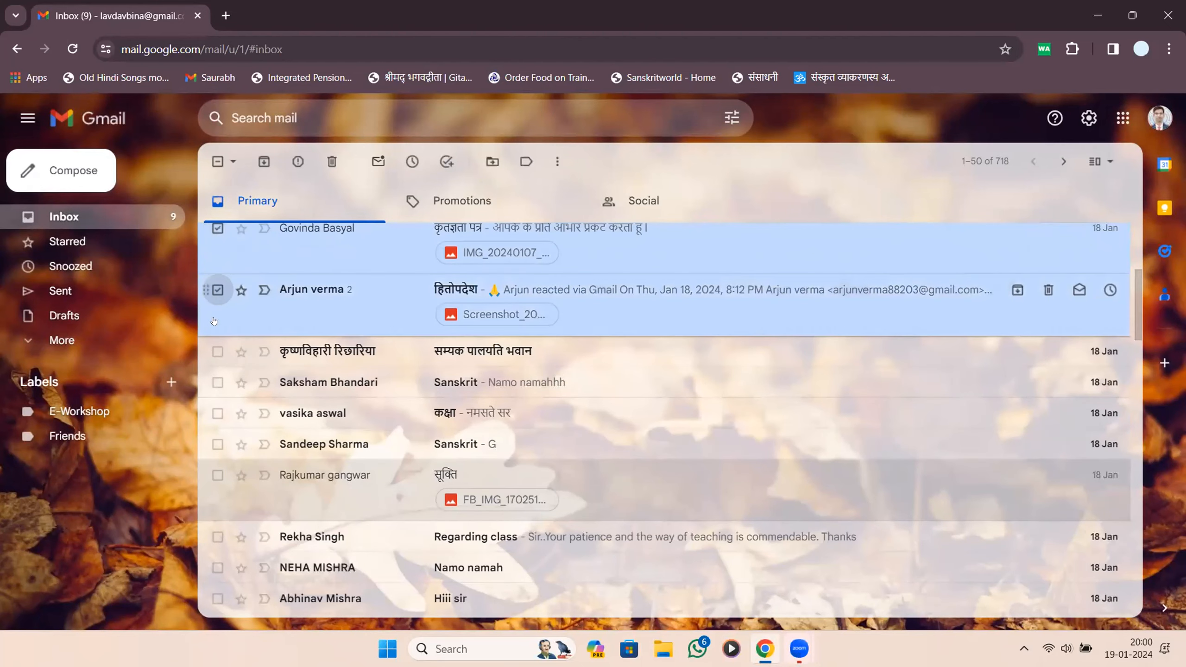
click(217, 351)
click(217, 382)
click(218, 413)
click(217, 444)
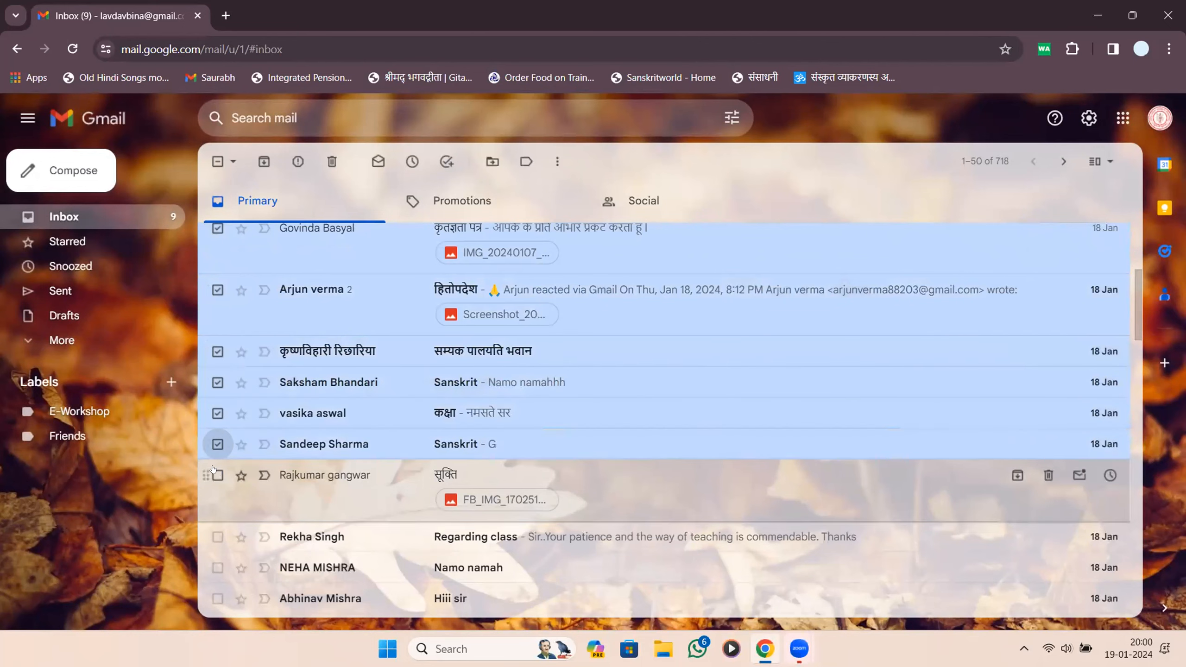
click(217, 475)
click(217, 536)
click(217, 567)
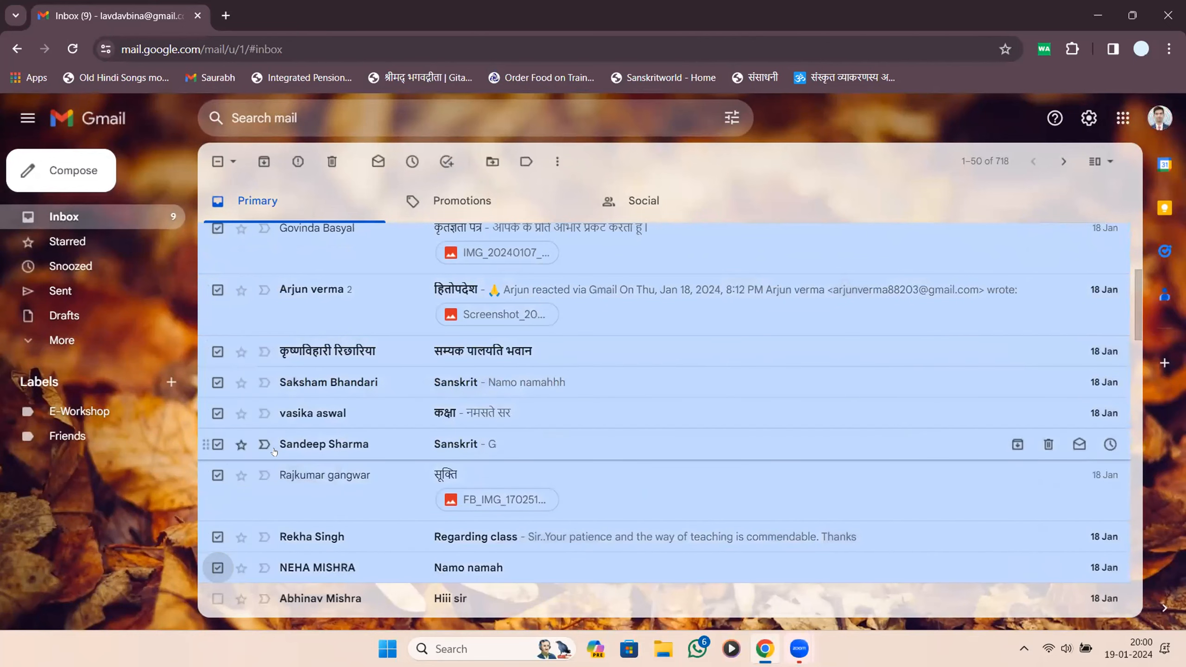
scroll(224, 594, down, 5)
click(217, 341)
click(217, 372)
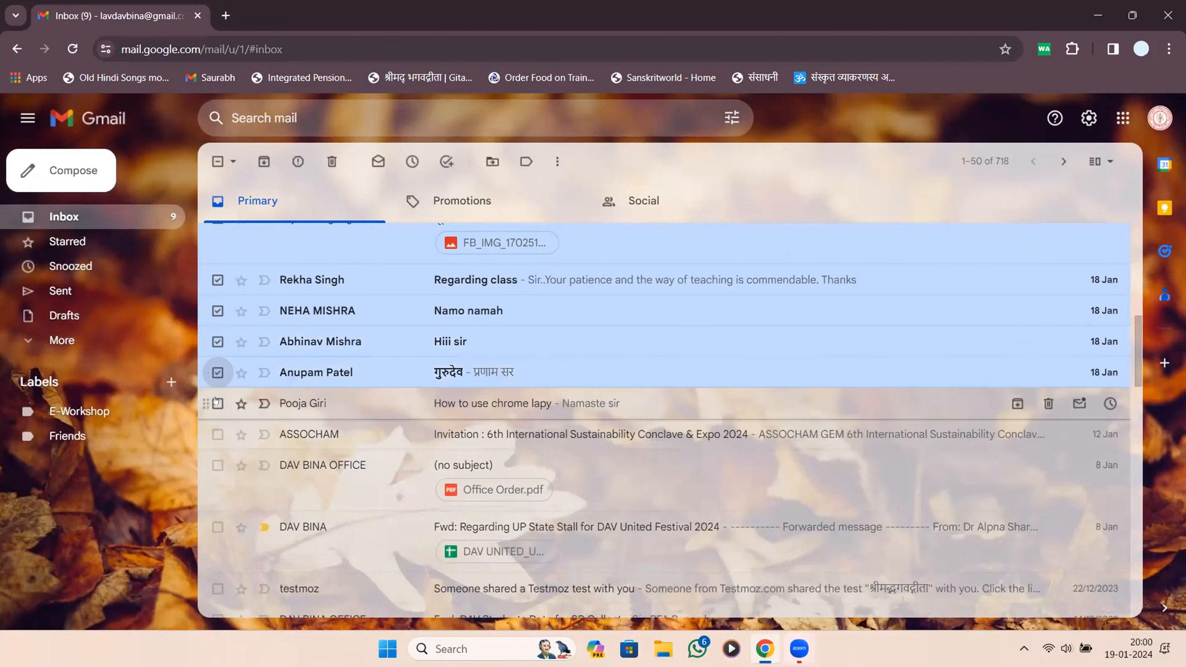
click(217, 404)
scroll(235, 392, up, 10)
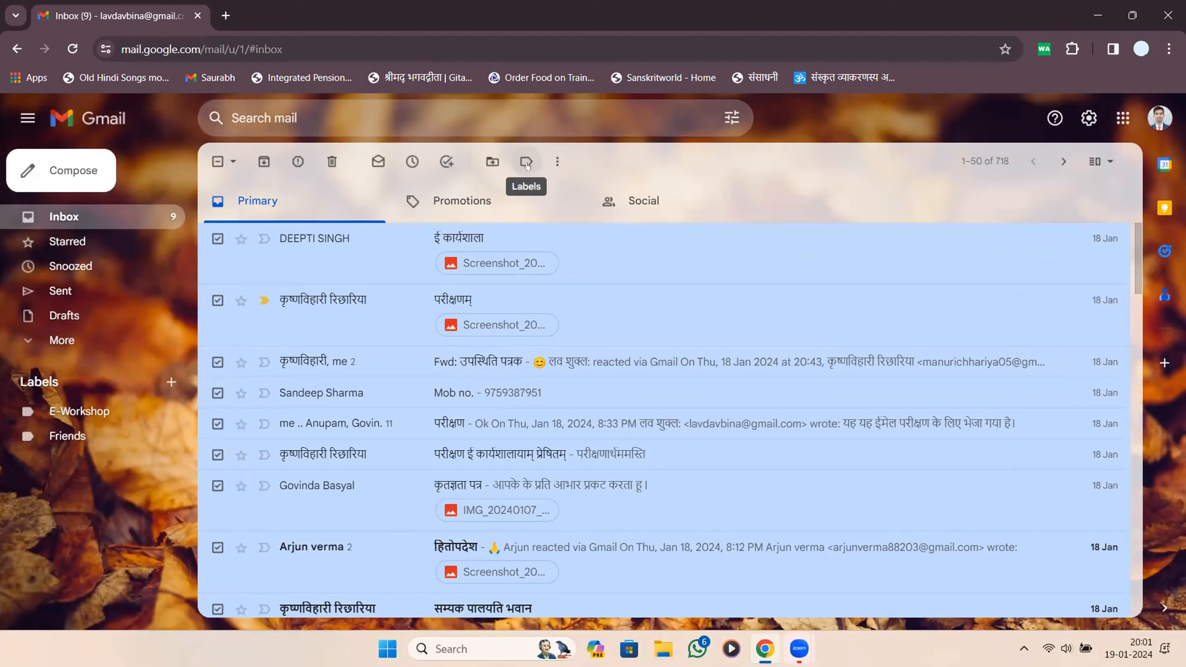
Apply the E-Workshop label to the 18 selected emails, then deselect them.
click(527, 165)
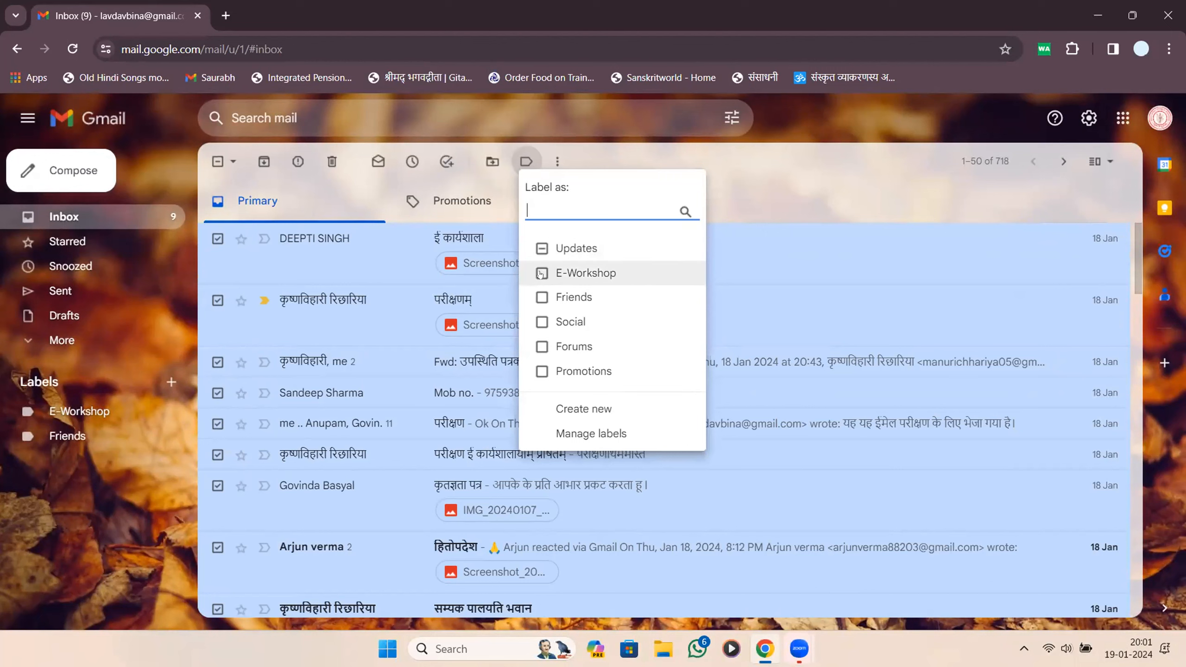
click(542, 274)
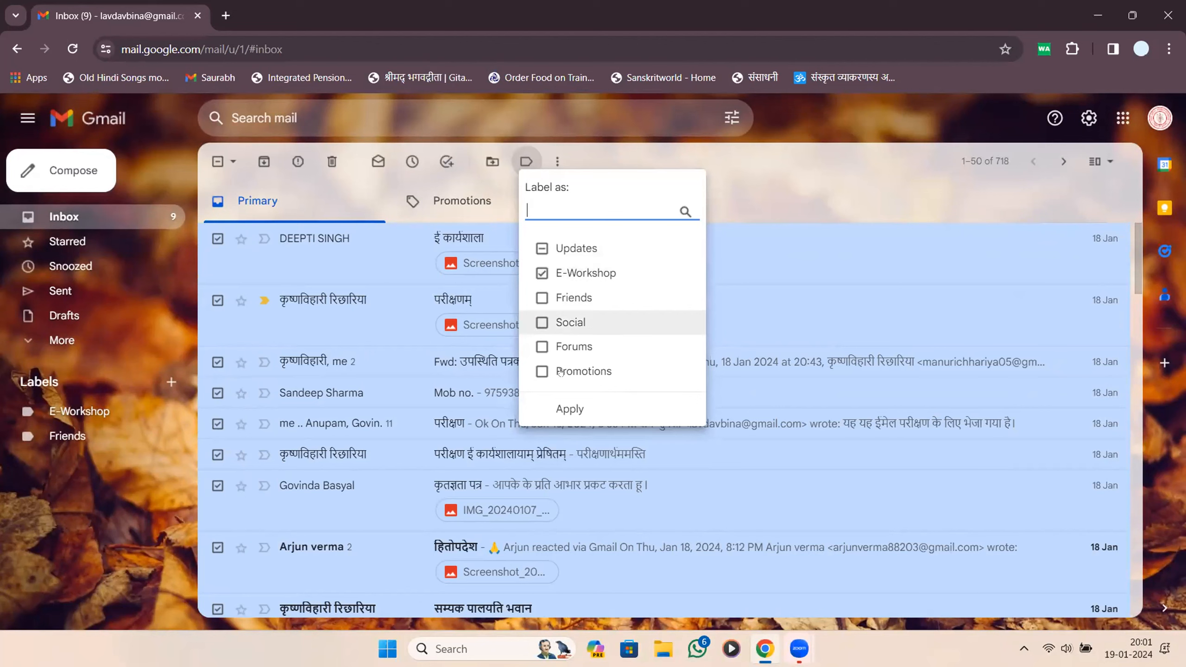
click(570, 407)
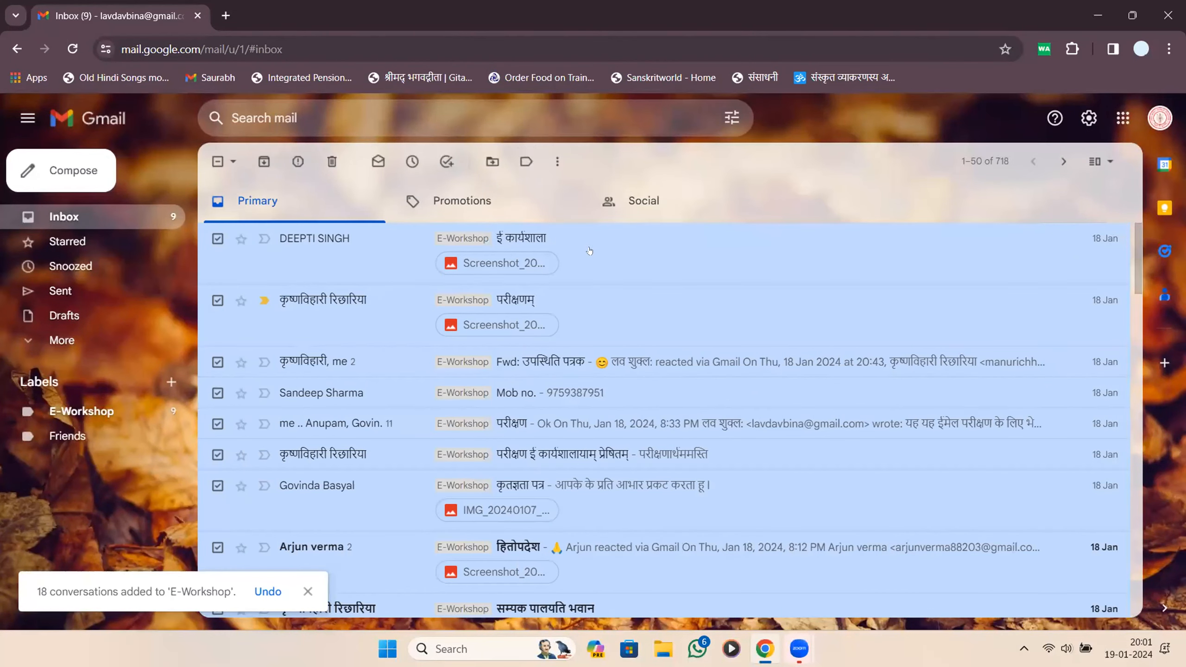
click(218, 161)
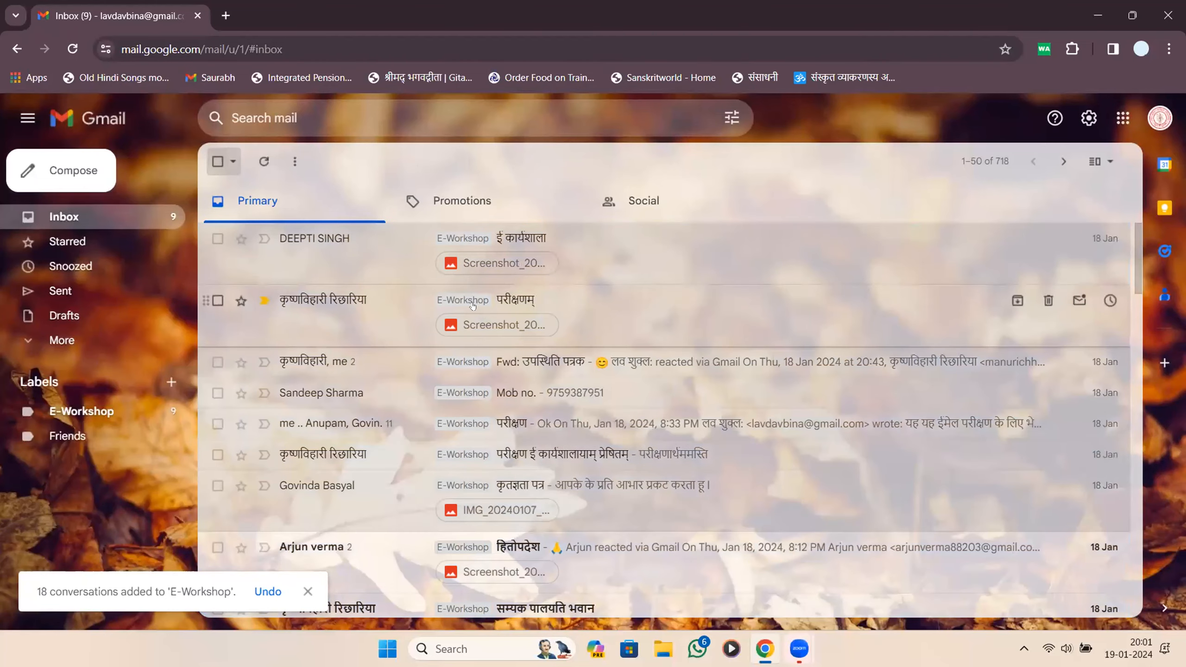
scroll(520, 512, down, 1)
scroll(519, 512, down, 10)
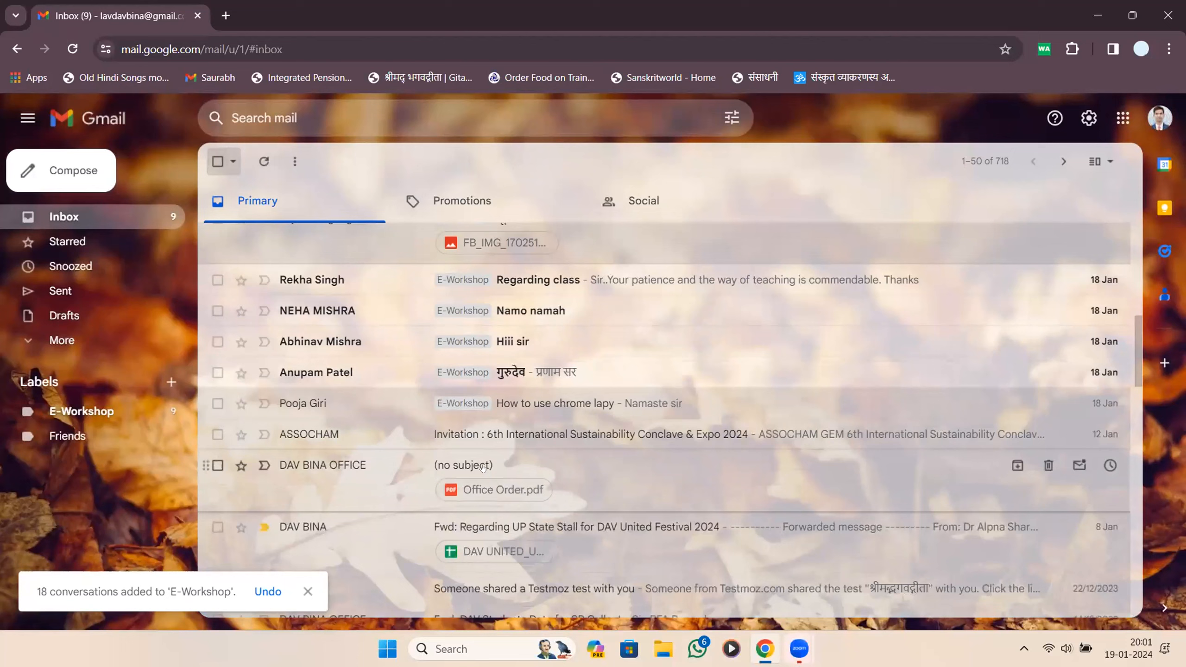
scroll(537, 406, up, 11)
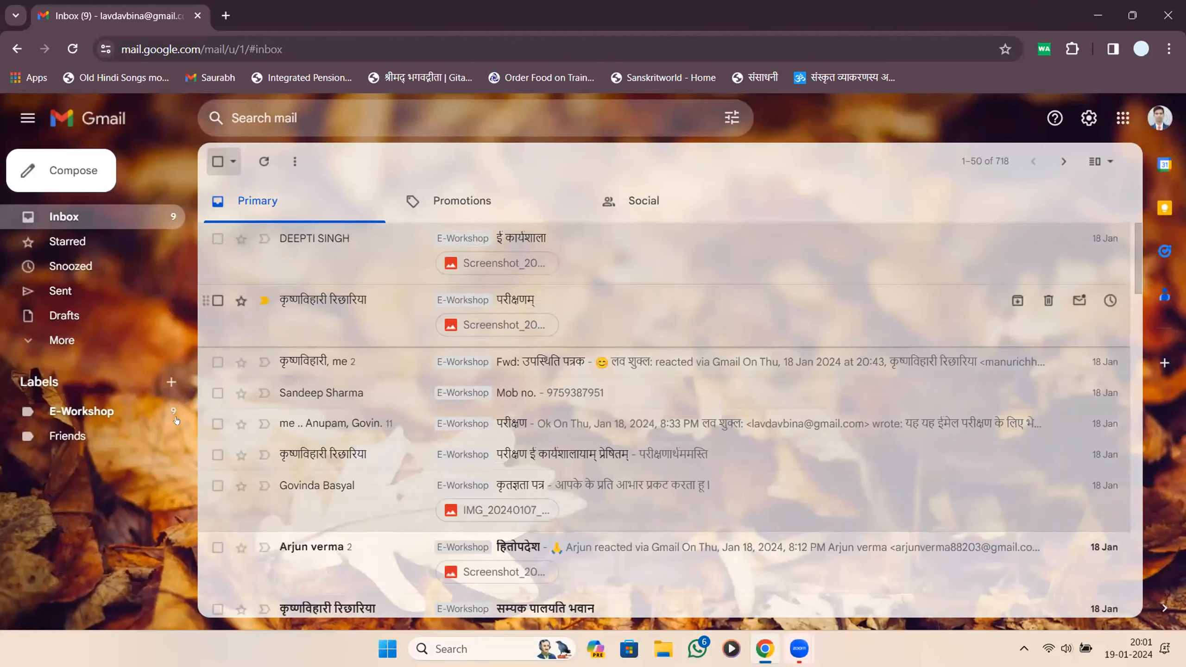
Open the E-Workshop label view and mark all 18 conversations as read.
click(65, 410)
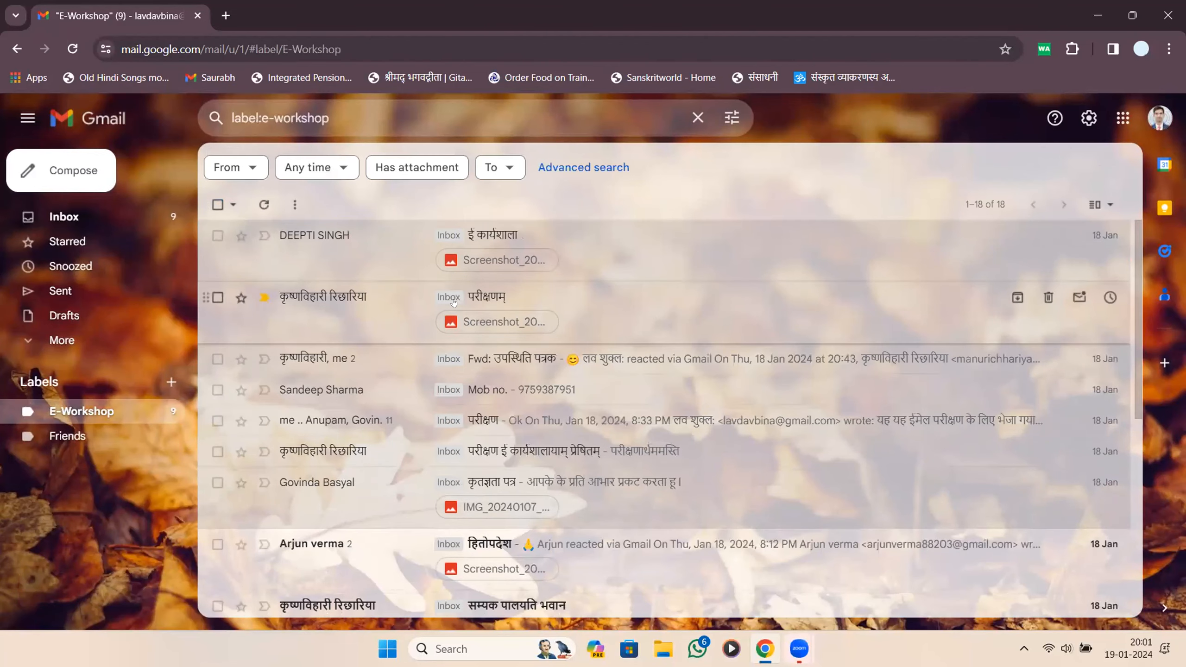
scroll(439, 355, down, 5)
scroll(440, 539, up, 8)
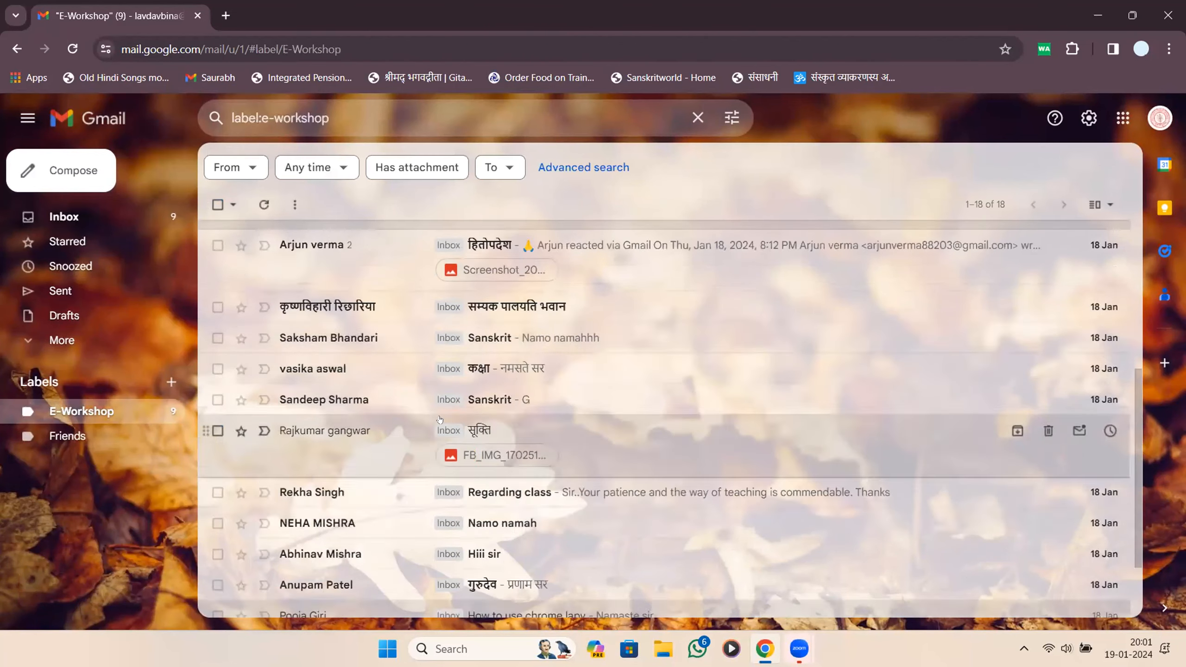
scroll(519, 551, down, 5)
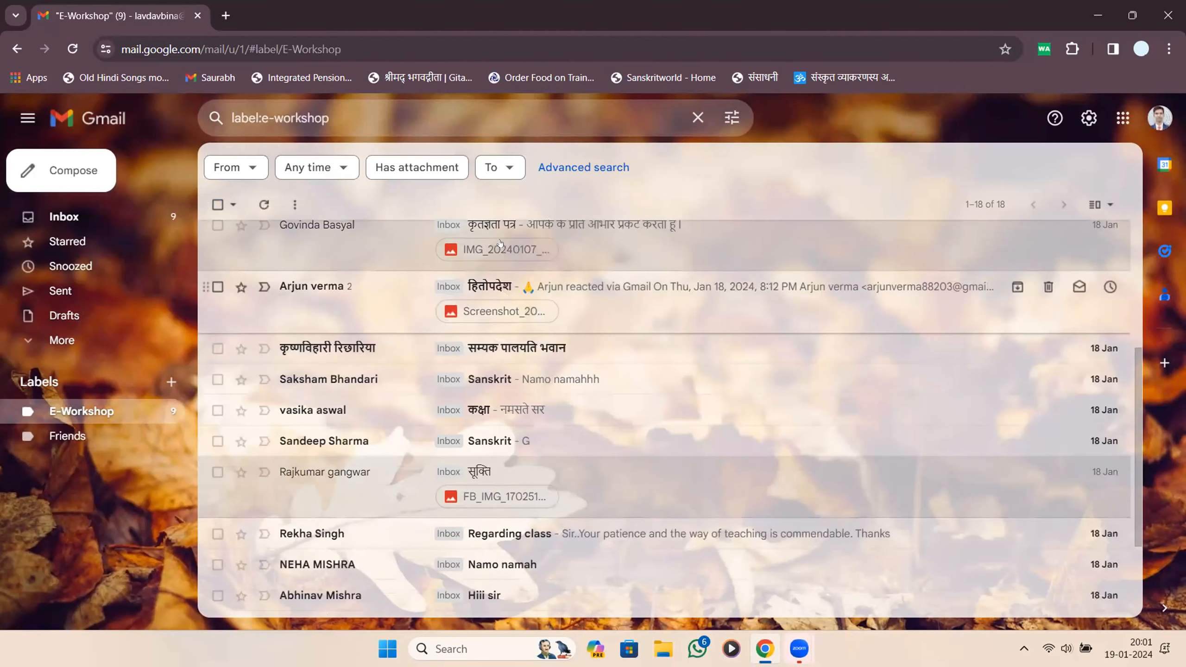
scroll(514, 290, up, 5)
click(218, 204)
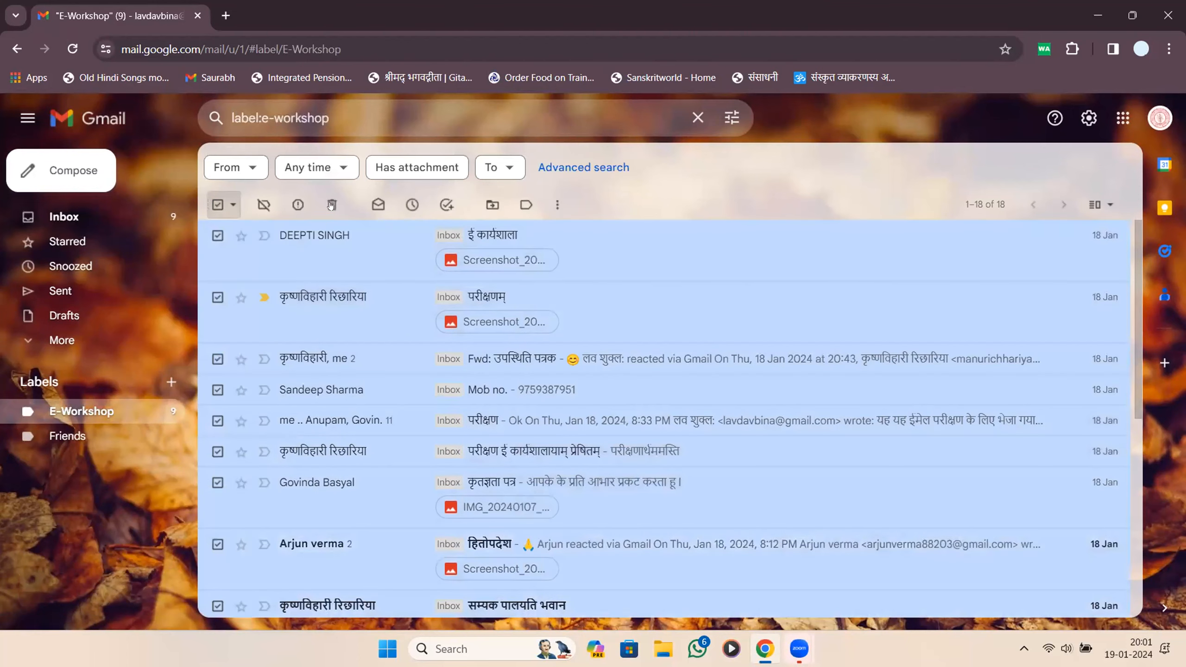
click(378, 205)
scroll(424, 290, down, 5)
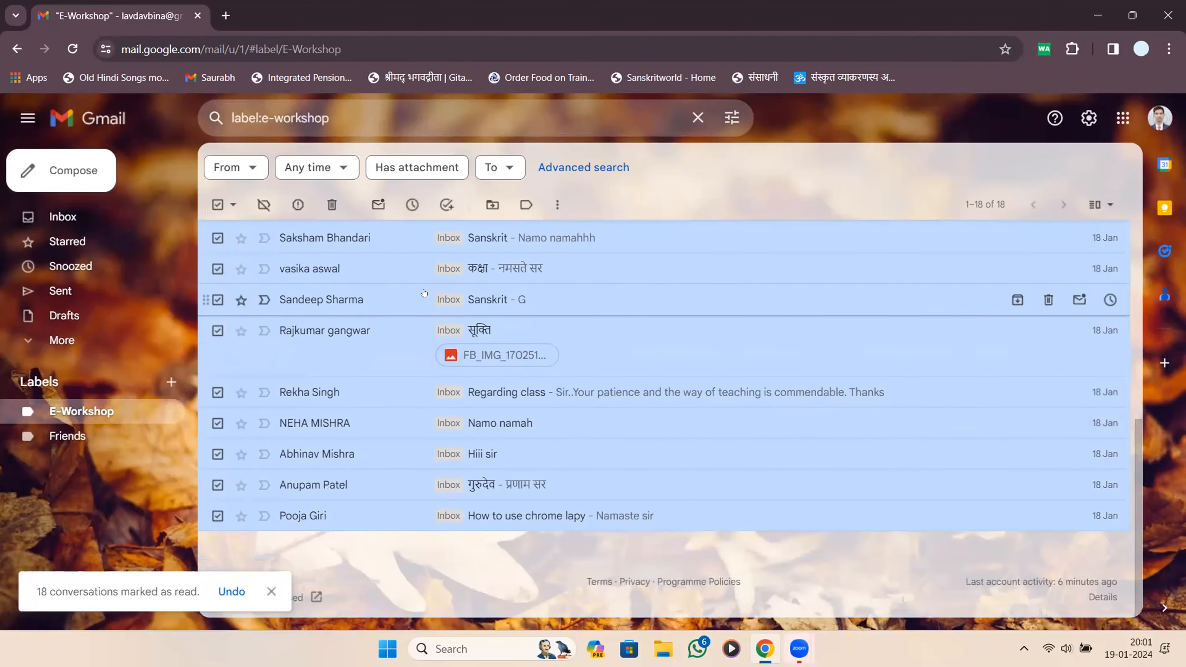
scroll(410, 359, up, 5)
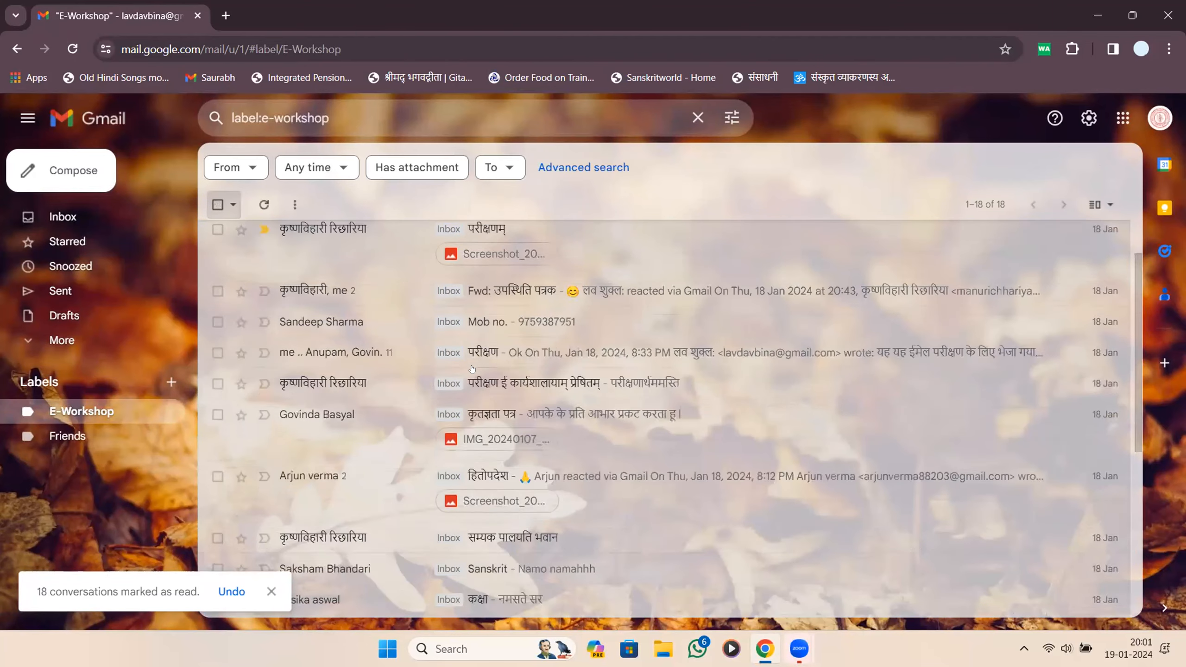
scroll(467, 362, down, 5)
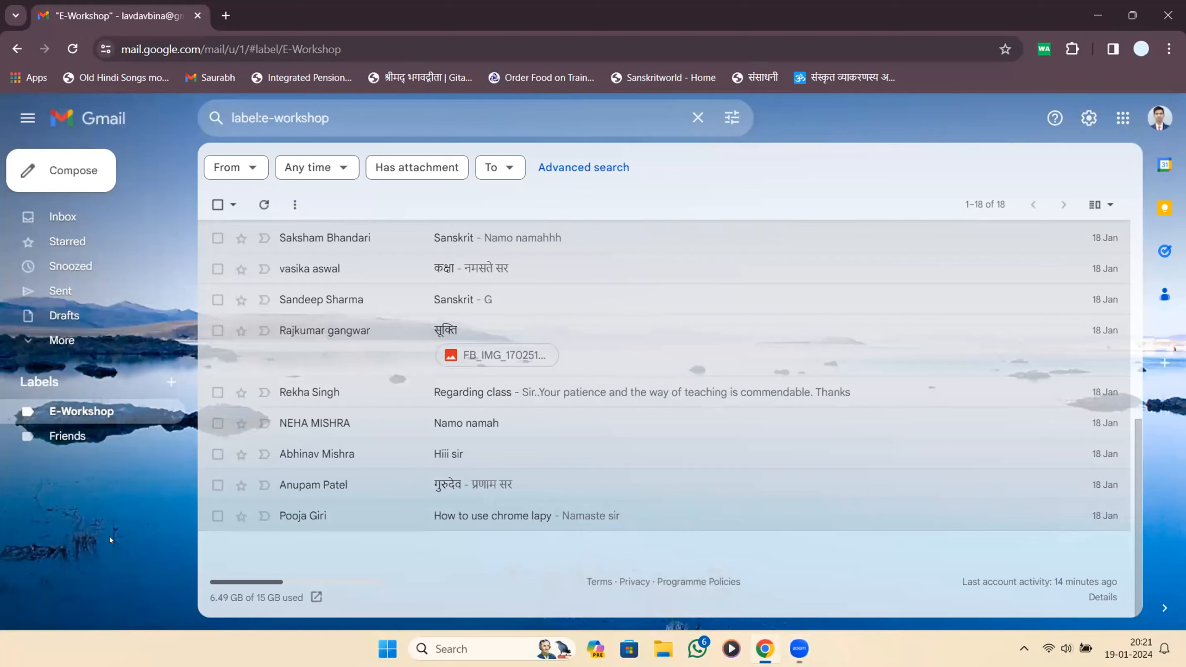
Maximize Chrome and search 'unicode to krutidev' in a new tab.
mouse_move(132, 20)
mouse_down()
mouse_move(134, 31)
mouse_move(140, 20)
mouse_up()
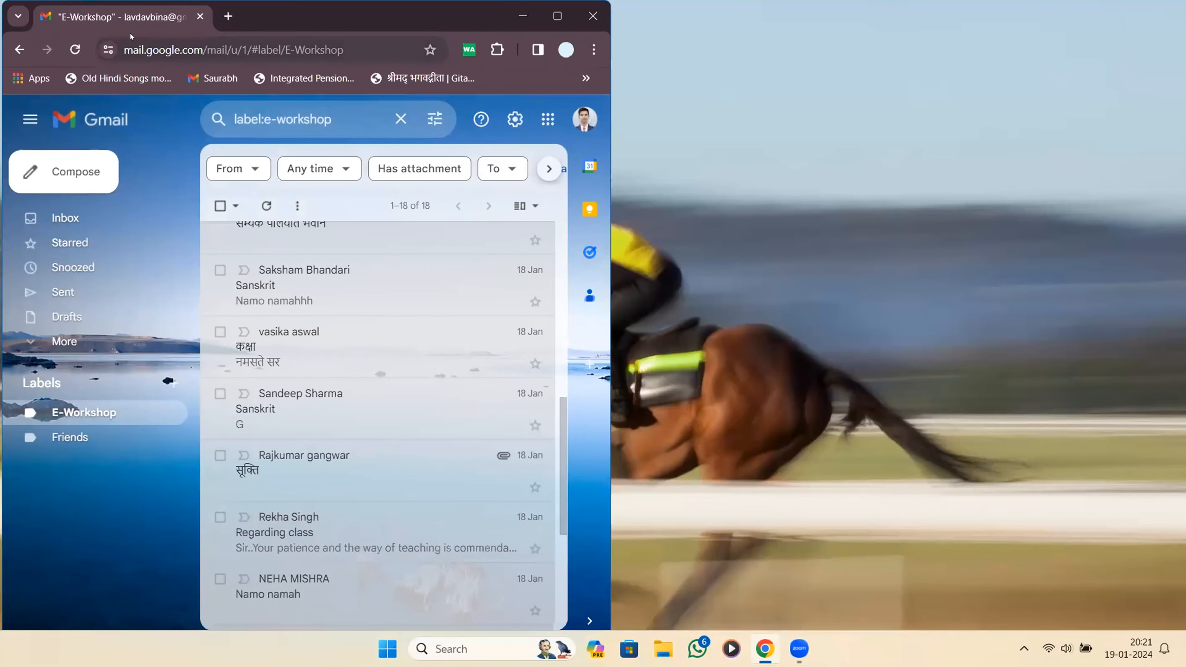
key(super+Up)
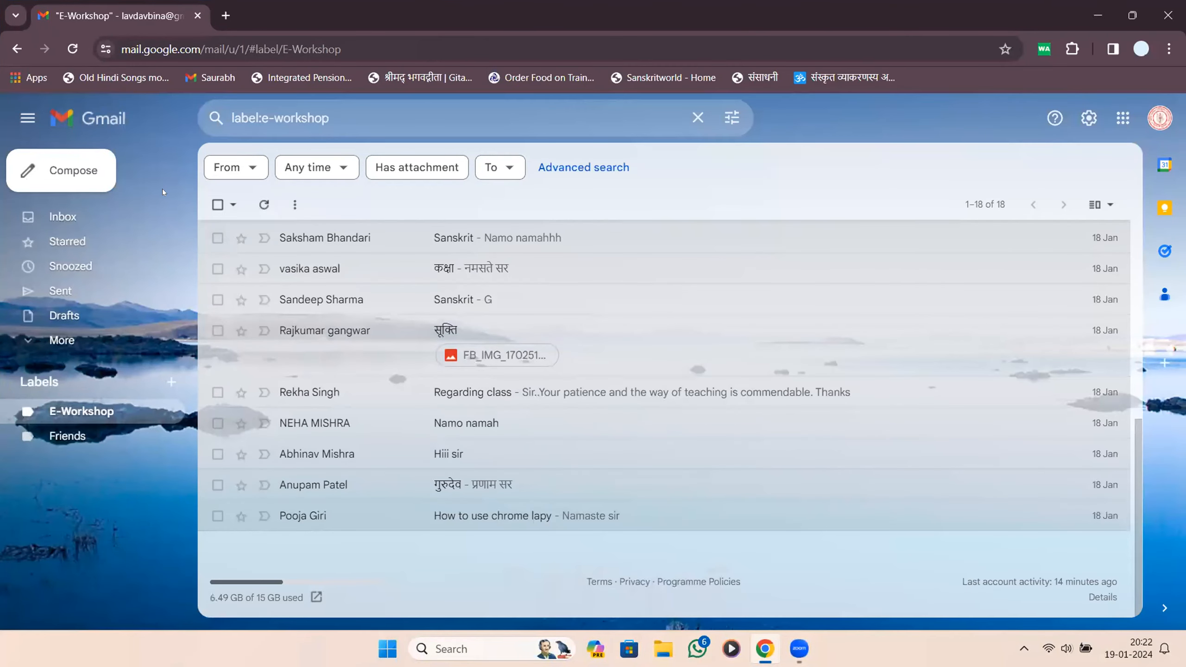
key(ctrl+t)
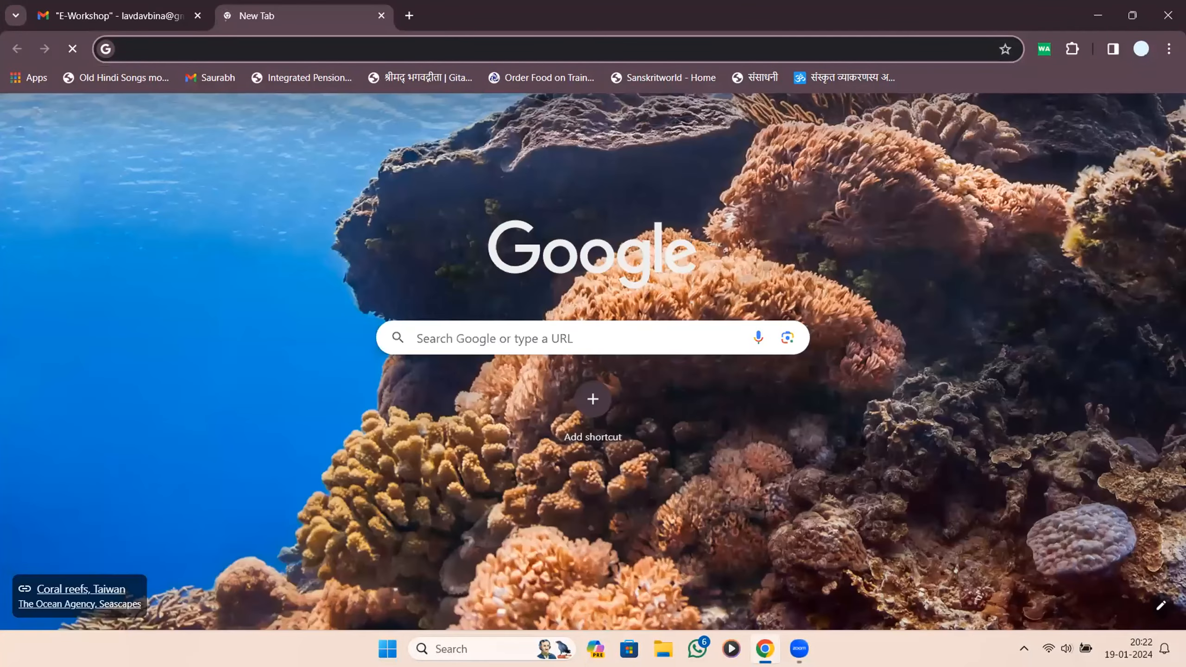
text(unicode to)
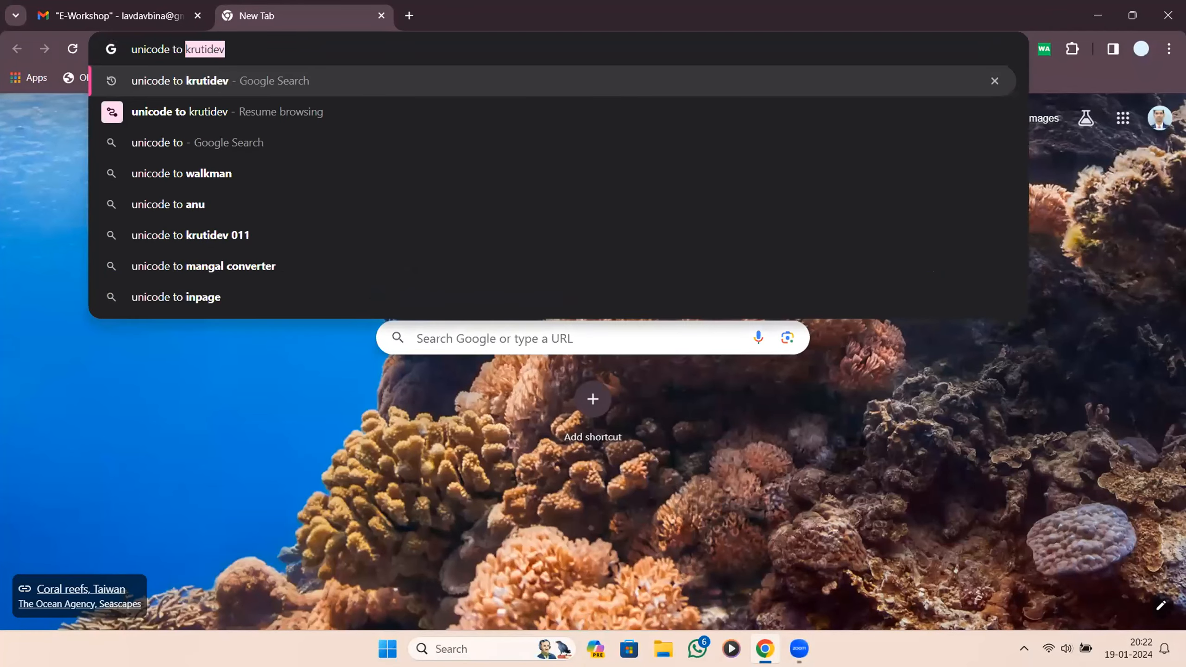
key(Return)
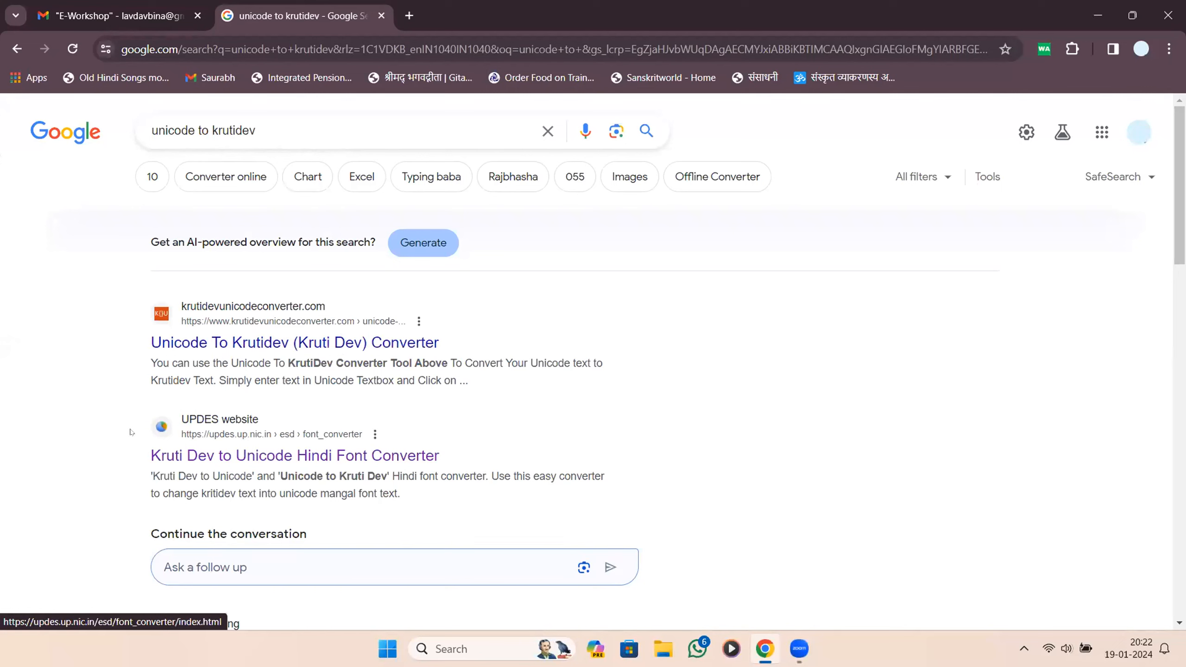
Open the UPDES Kruti Dev to Unicode converter result and try its two text boxes.
drag(232, 449, 392, 431)
click(391, 430)
click(236, 457)
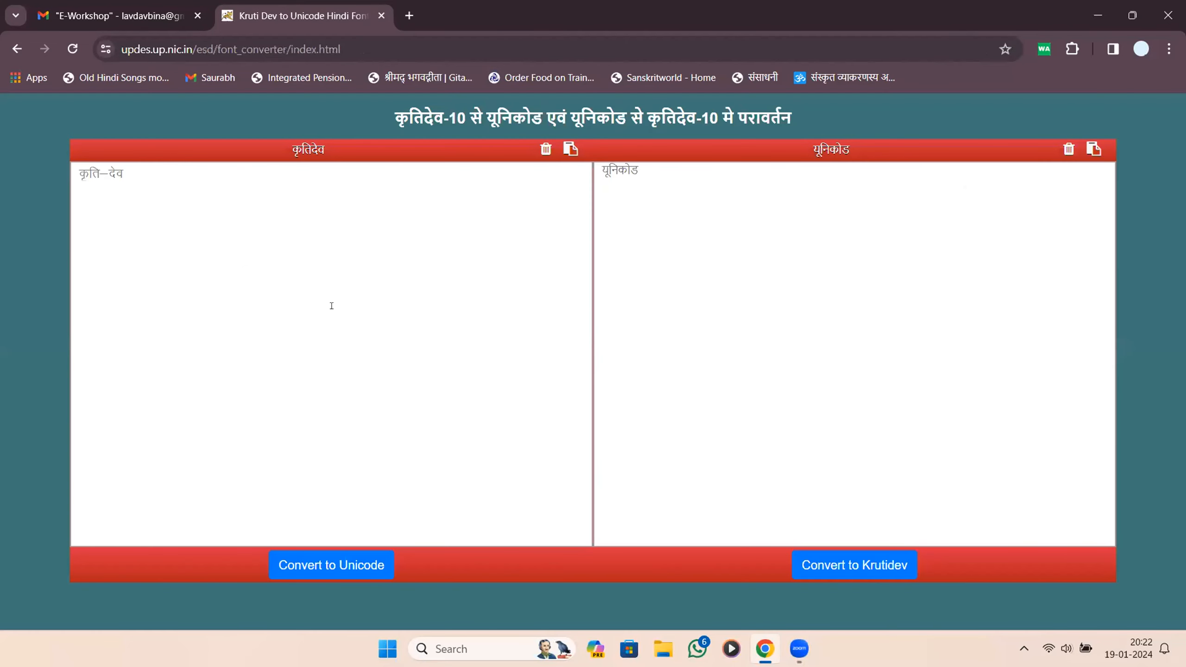
click(350, 273)
click(824, 243)
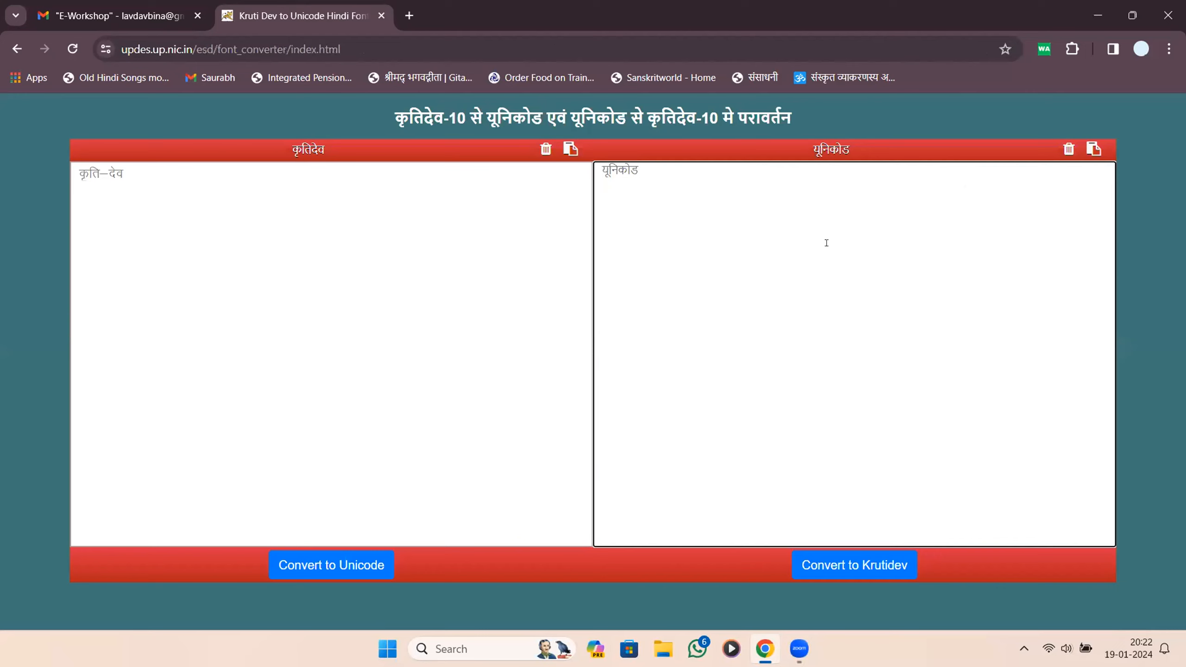
Type the Kruti Dev sentence 'jke v/;k/;k ds jktk FsA' and convert it to Unicode.
click(166, 375)
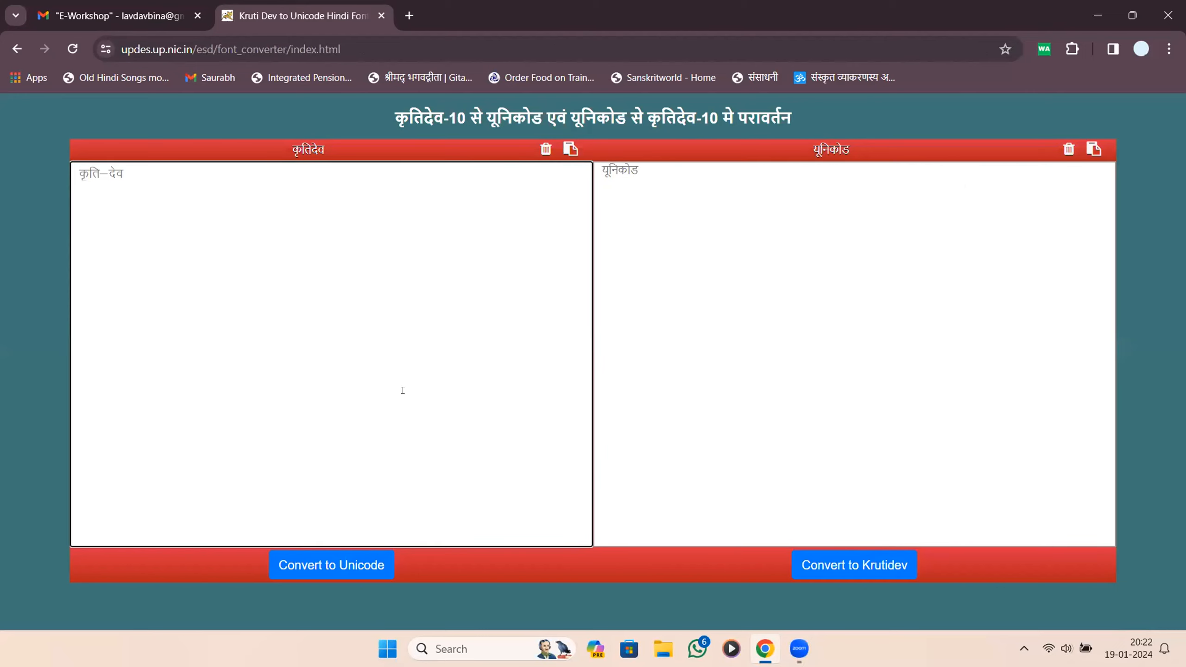
text(jke v/;k/;k ds jktk FsA)
key(ctrl+a)
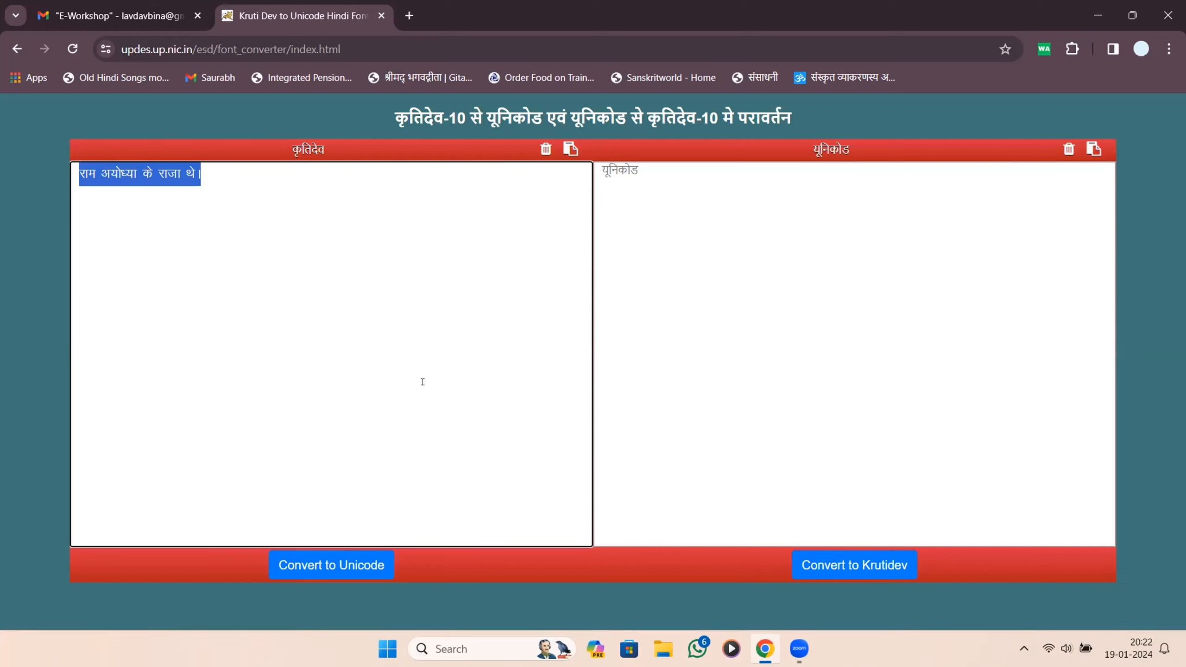
click(331, 565)
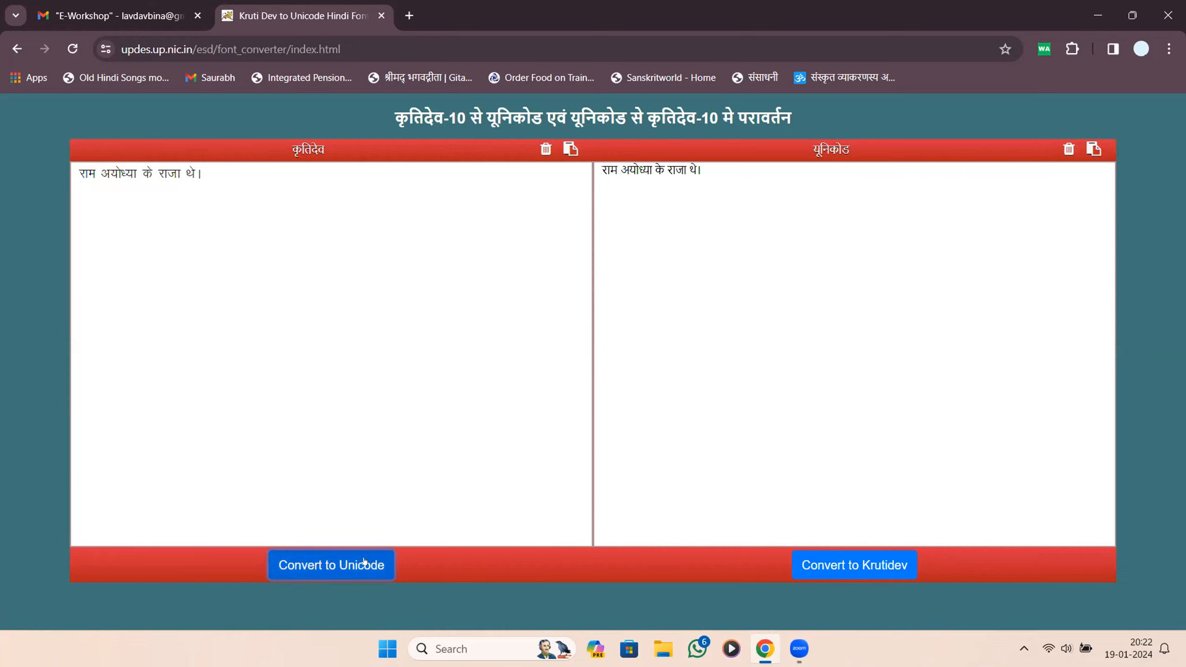
Cut the Unicode result into the Kruti Dev box, then delete the pasted copy.
click(729, 177)
key(ctrl+a)
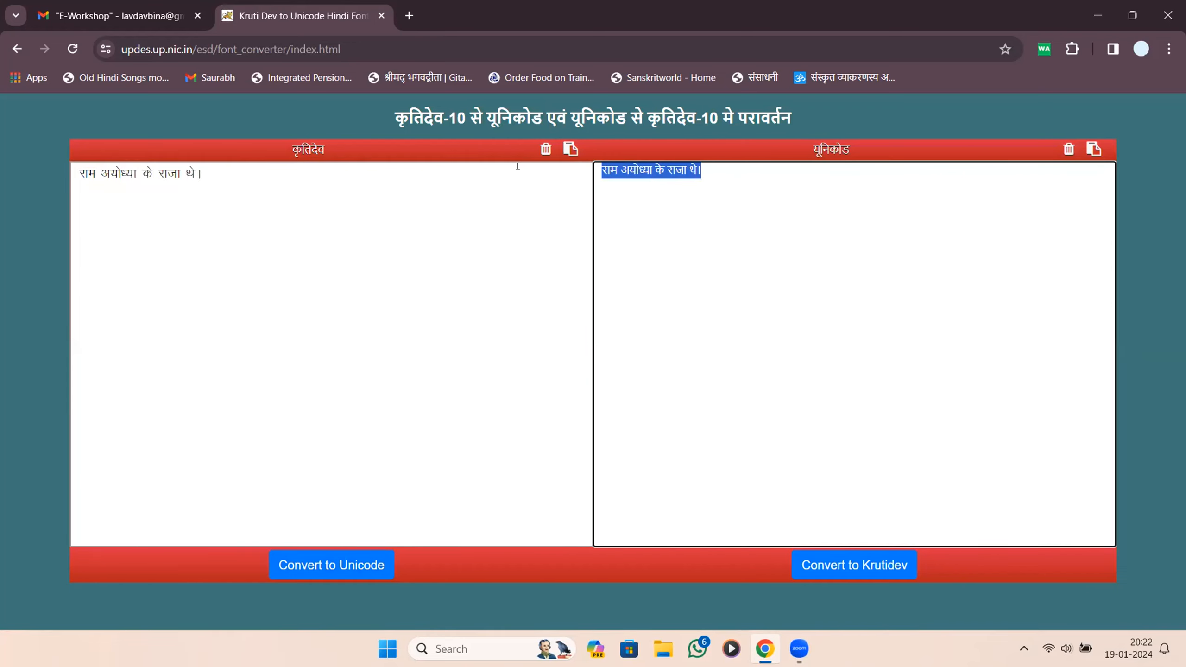
key(ctrl+x)
click(514, 192)
key(ctrl+v)
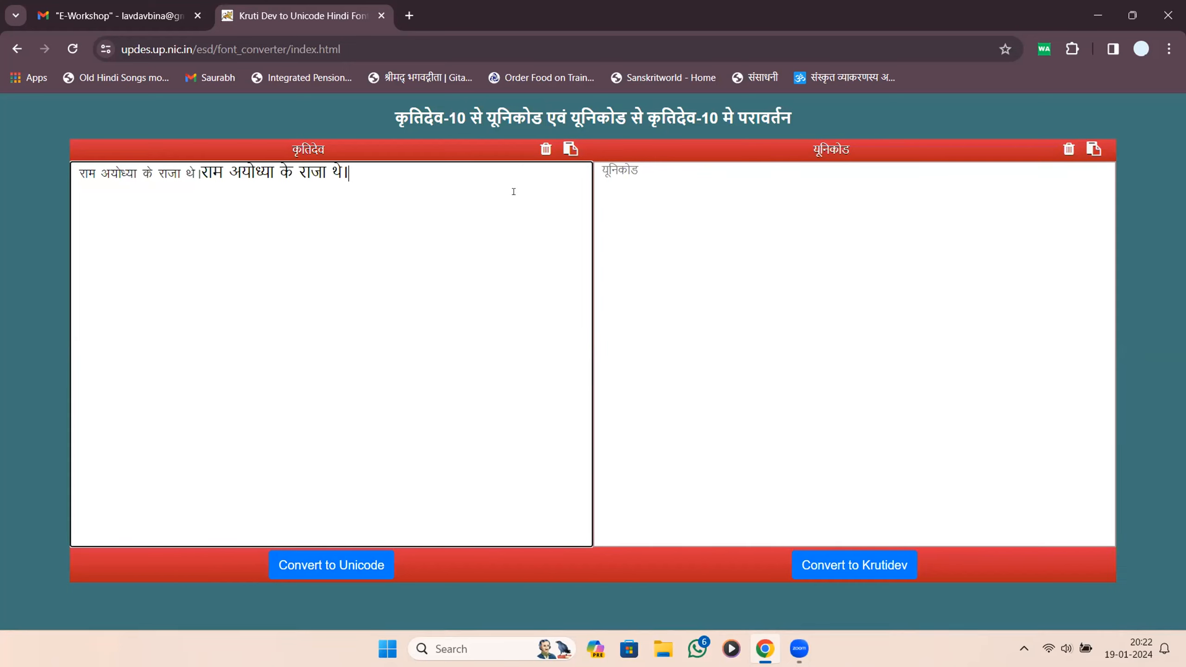
key(ctrl+a)
click(514, 191)
drag(348, 174, 198, 175)
key(BackSpace)
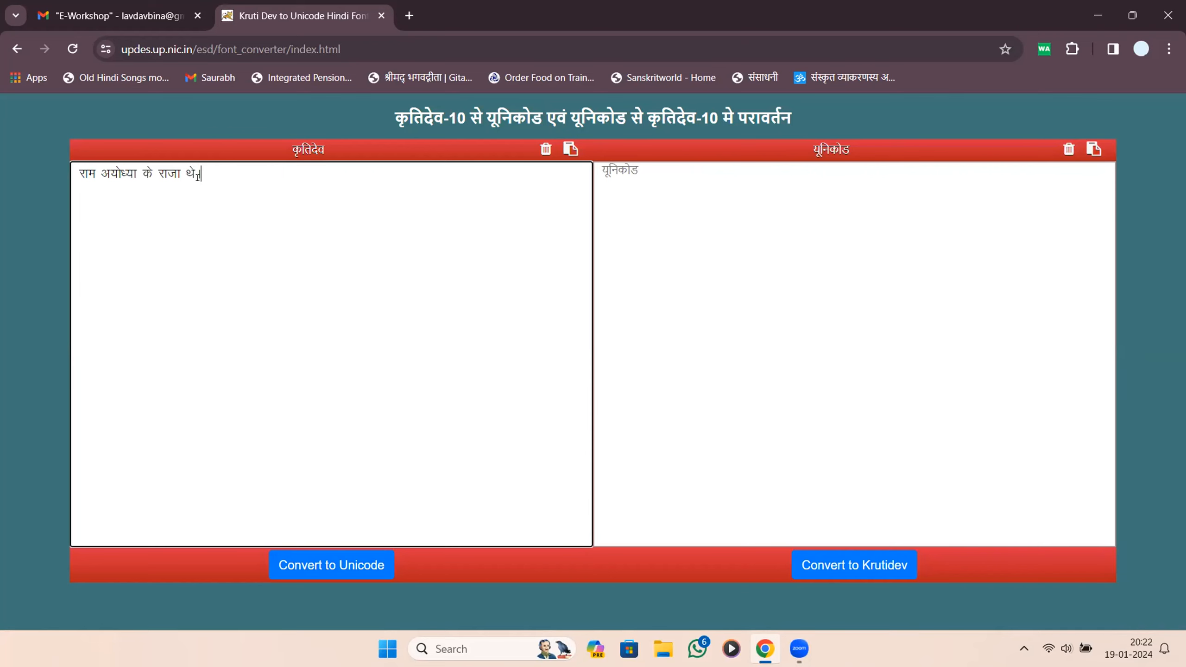
Paste the sentence back into the Unicode box, then clear that box.
click(686, 227)
key(ctrl+v)
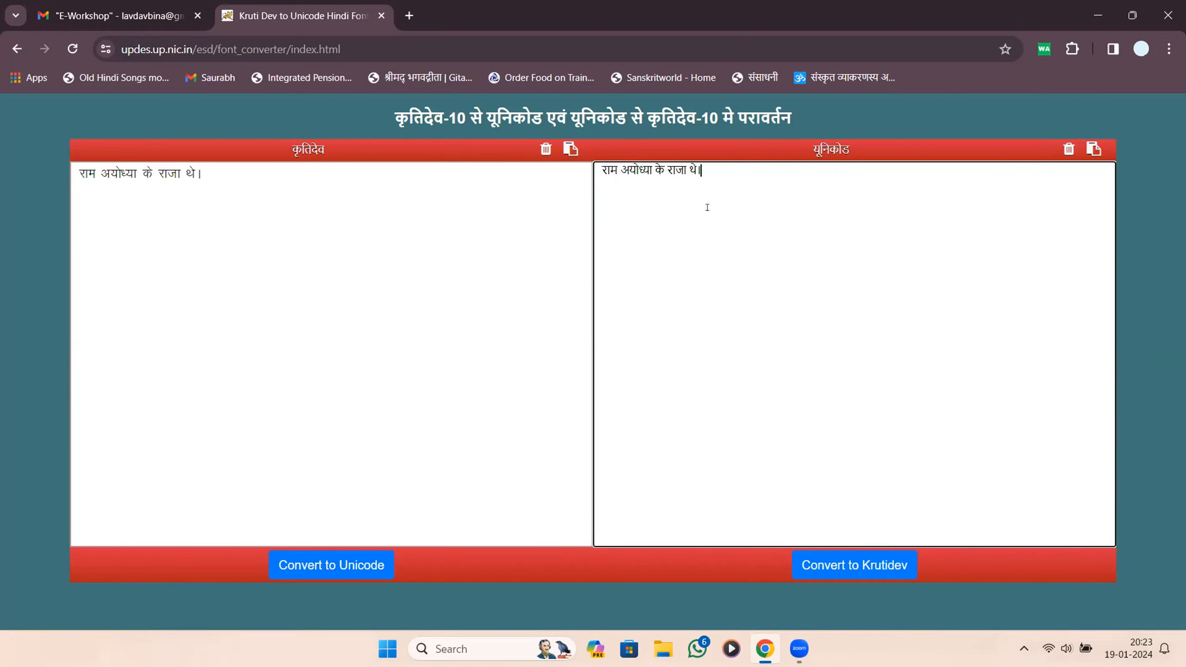
key(ctrl+a)
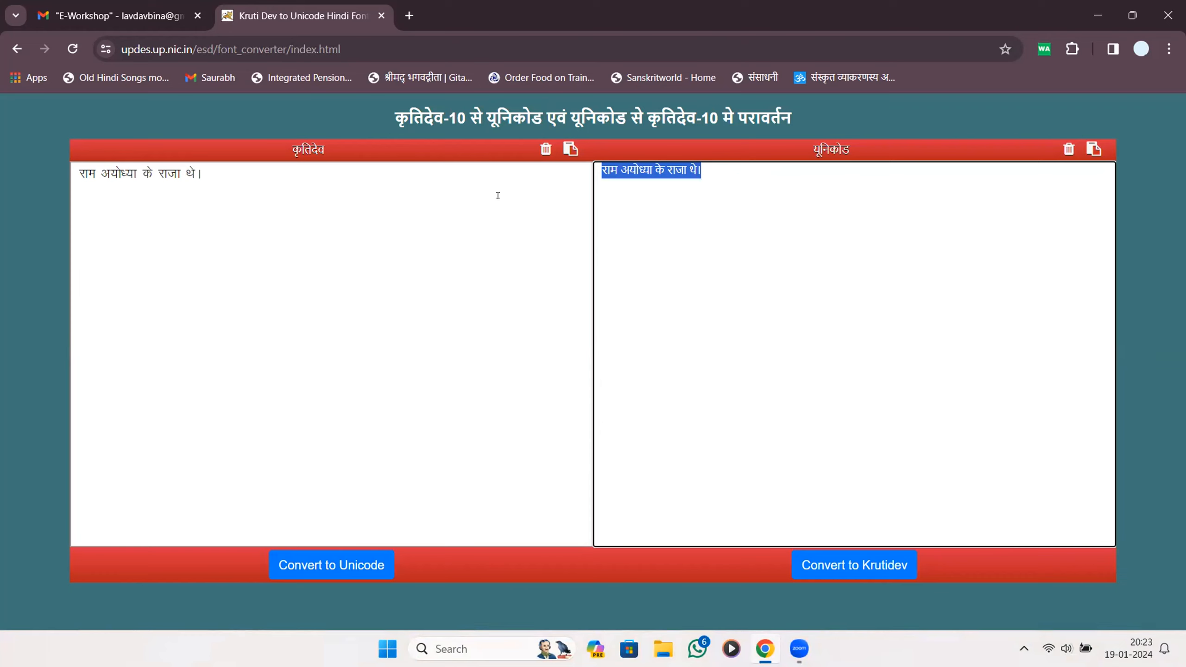
key(BackSpace)
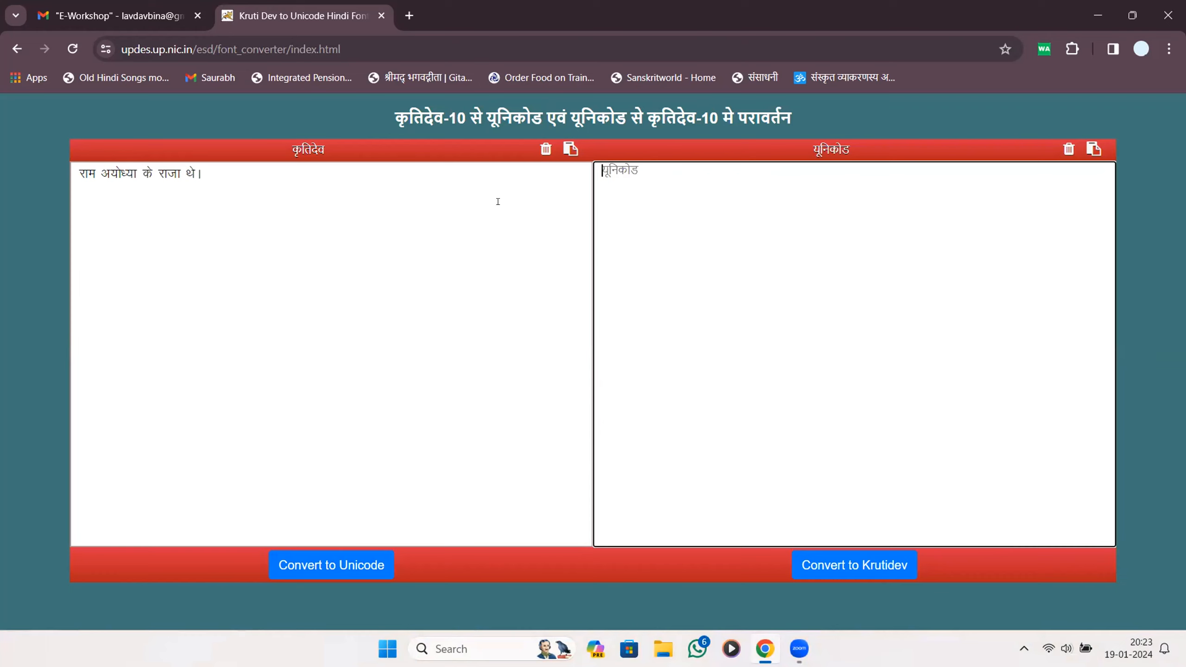
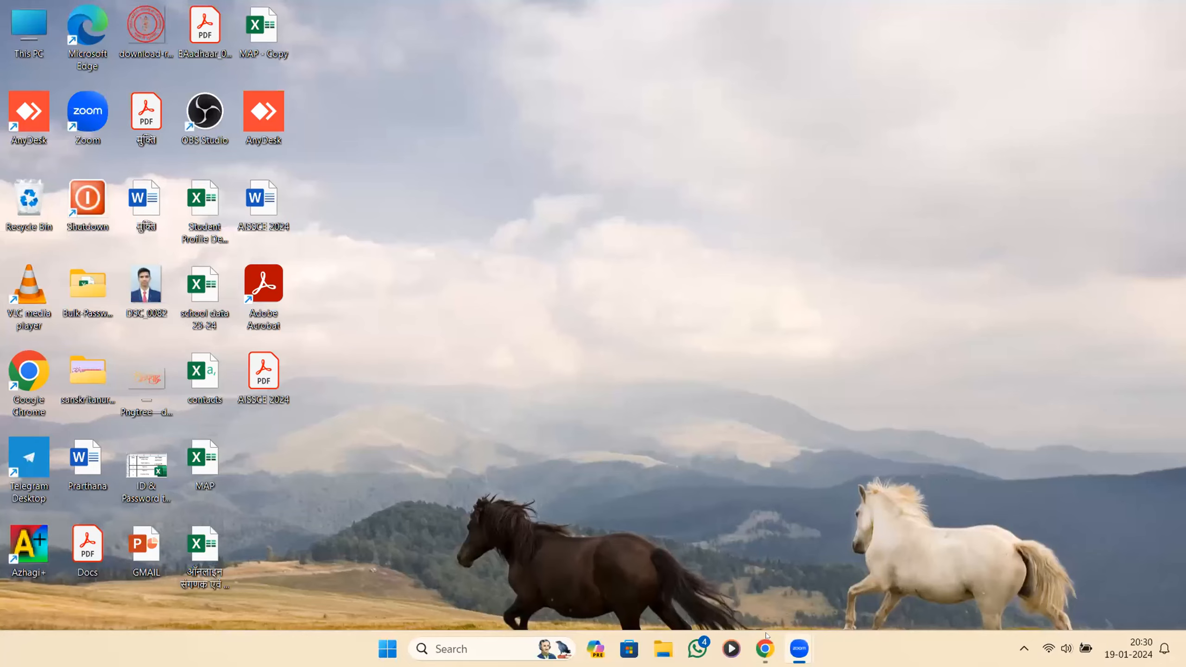
Restore the Gmail window showing the E-Workshop label's 18 conversations.
click(765, 648)
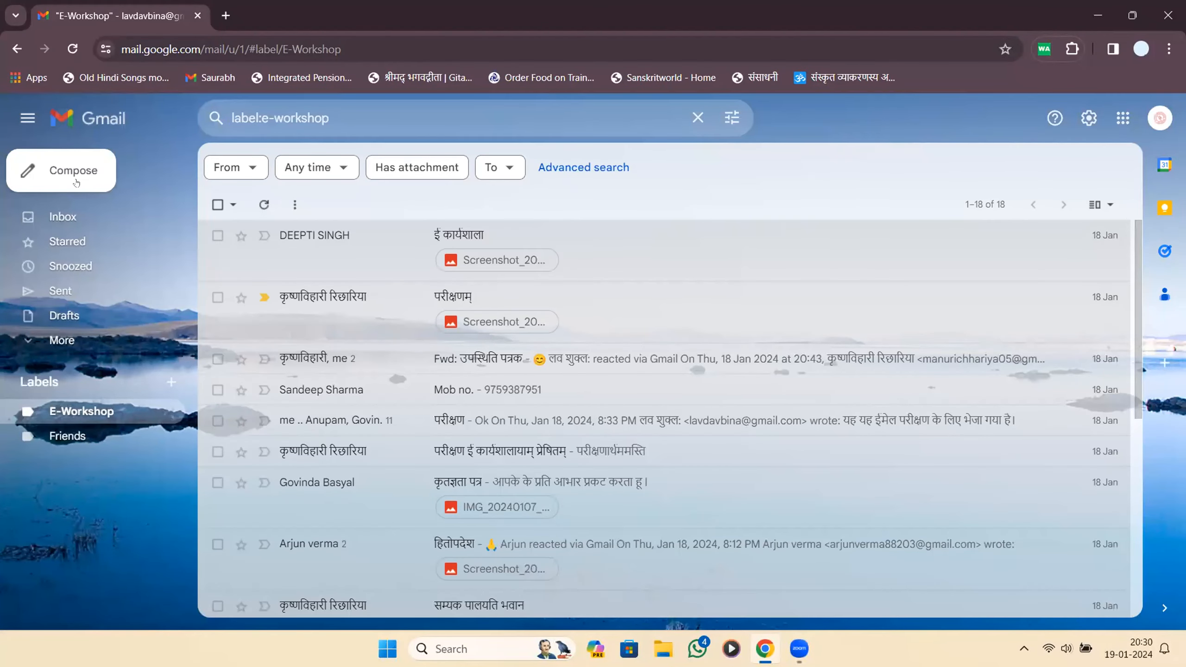
Start a new message, delete its auto-inserted signature, and discard the draft.
click(76, 182)
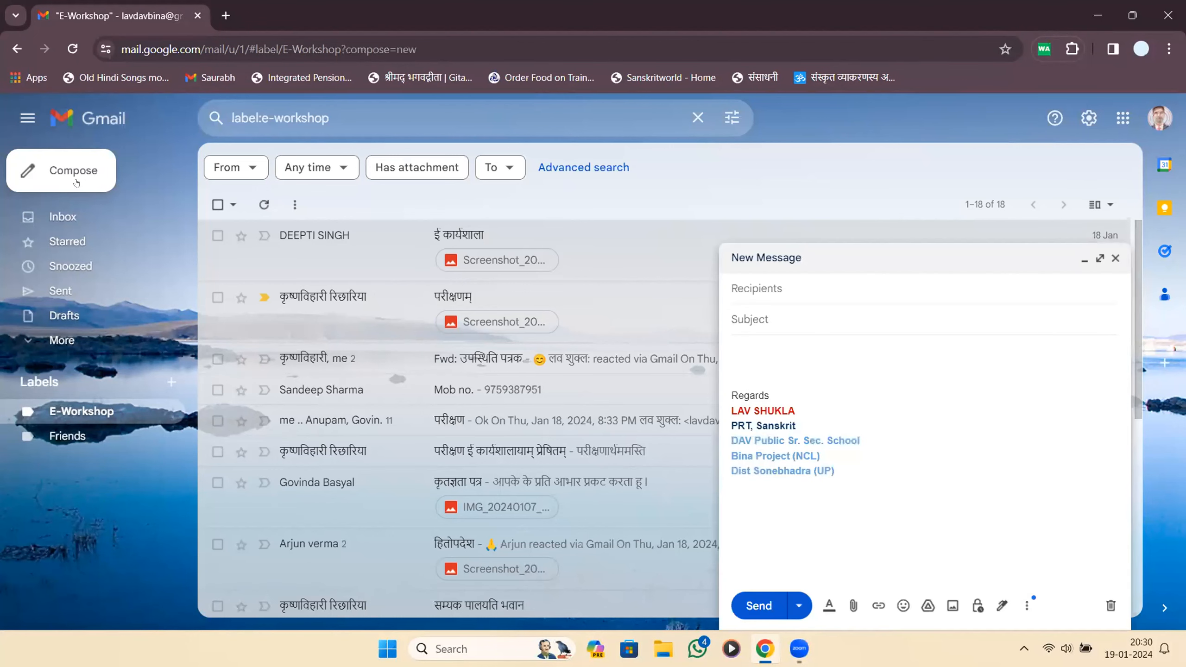
drag(836, 471, 737, 427)
drag(670, 379, 659, 352)
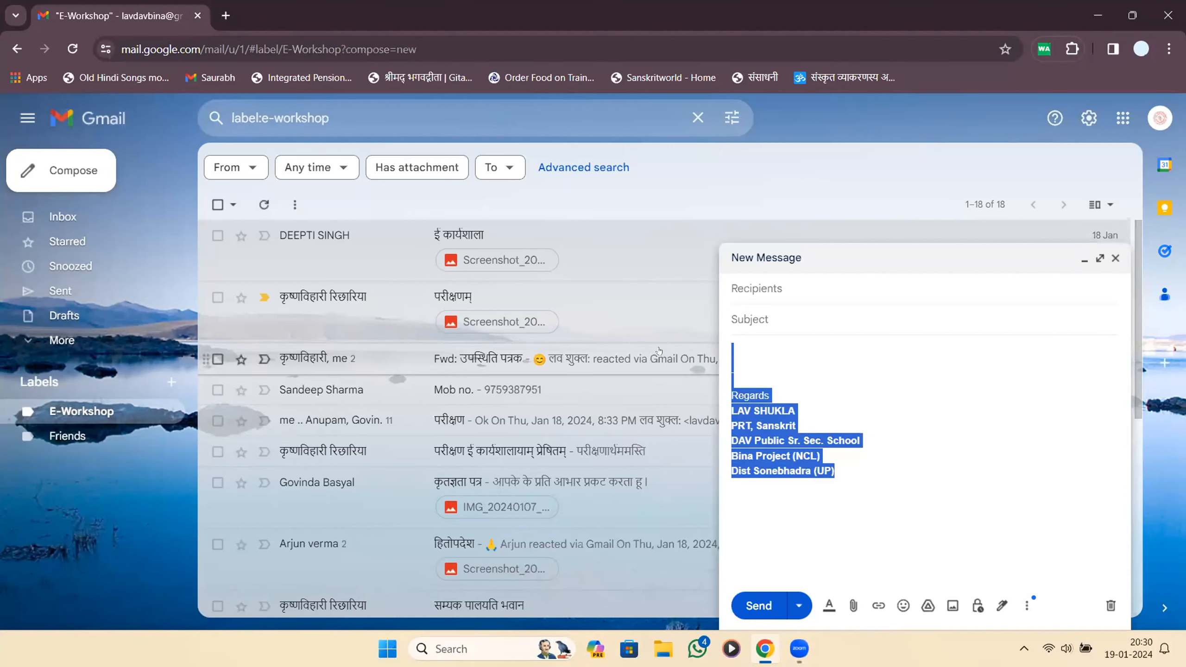
key(BackSpace)
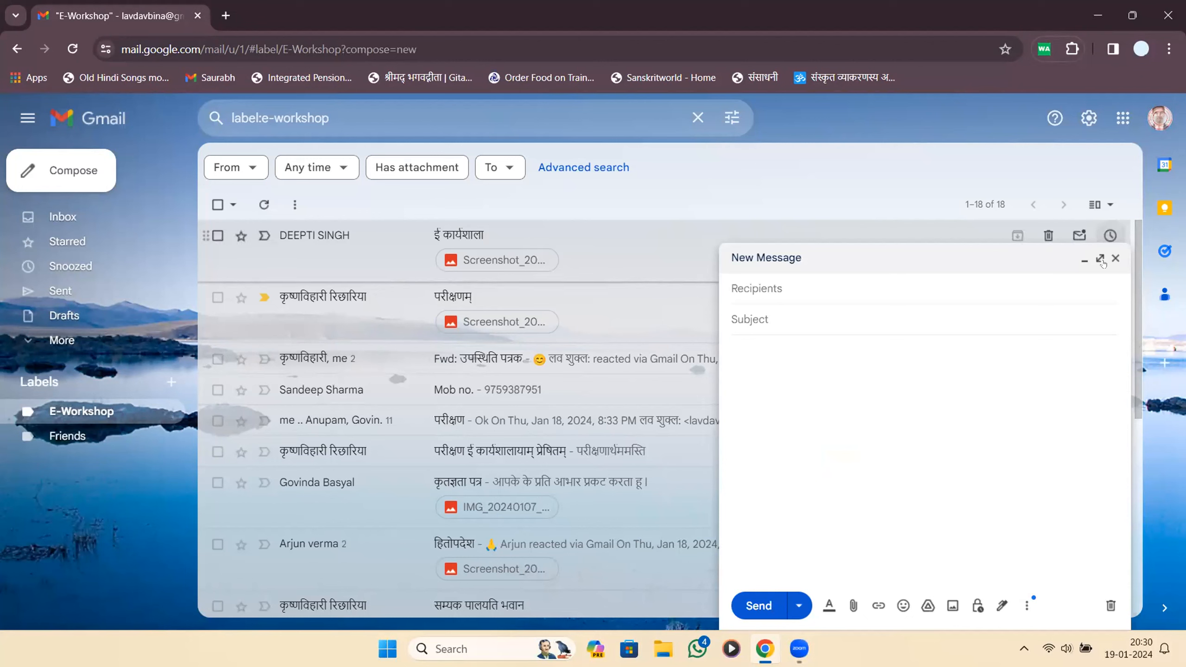
click(1109, 605)
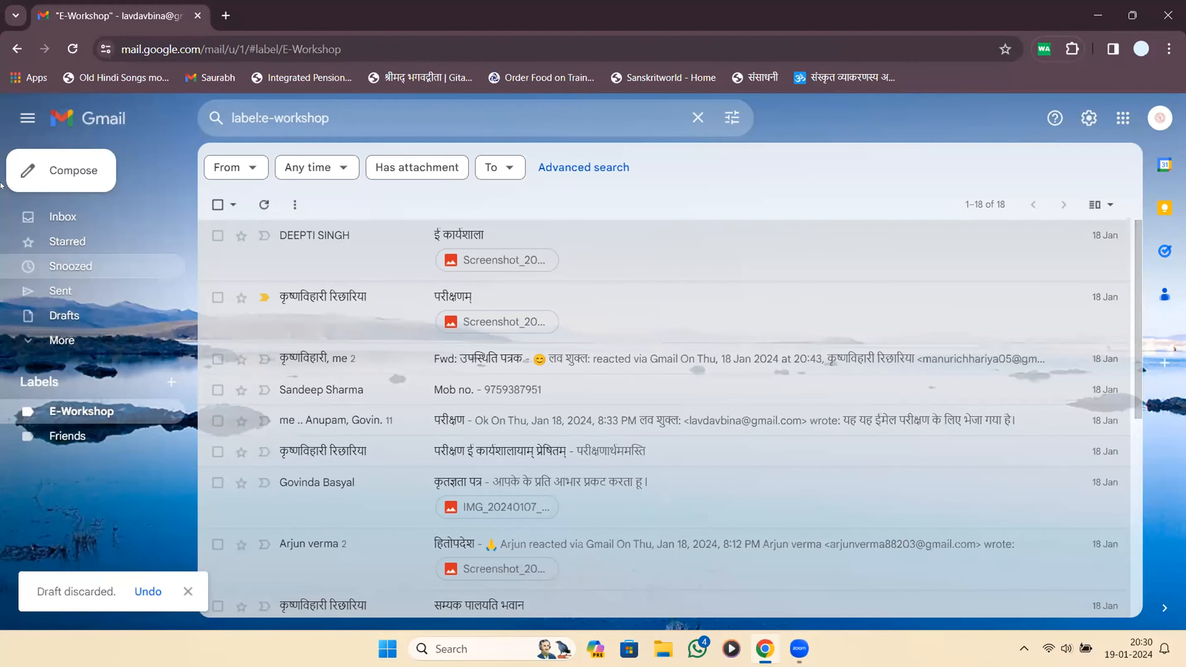
In a second new message, remove the signature and close it as a draft.
click(51, 174)
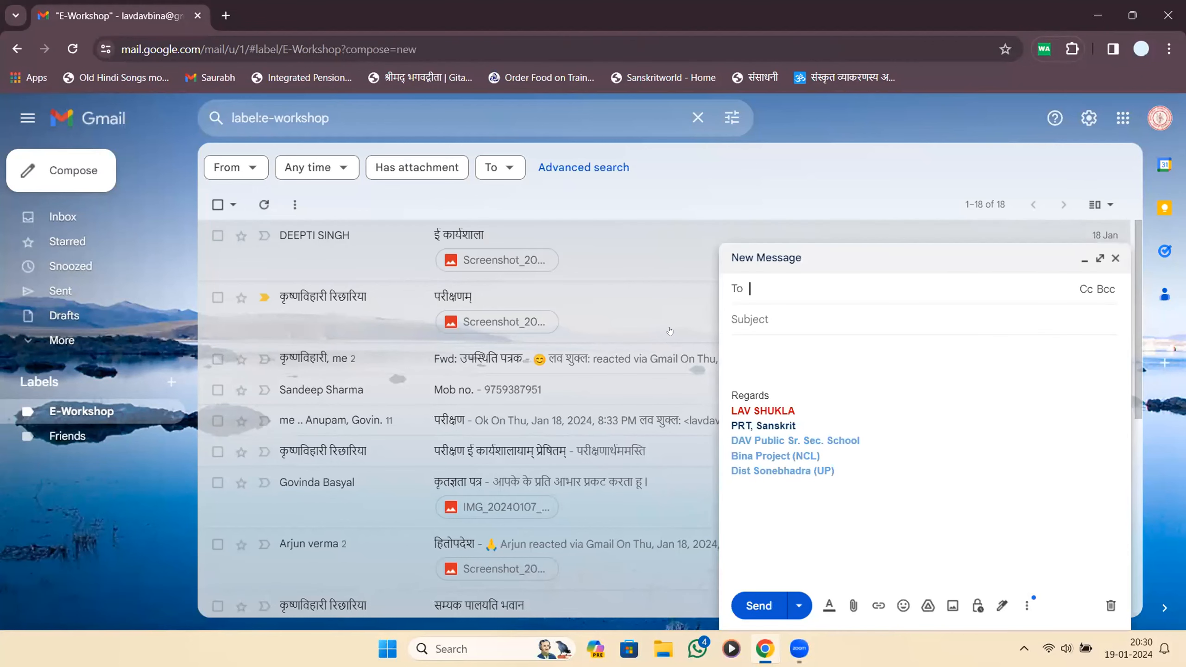
drag(839, 473, 670, 332)
key(BackSpace)
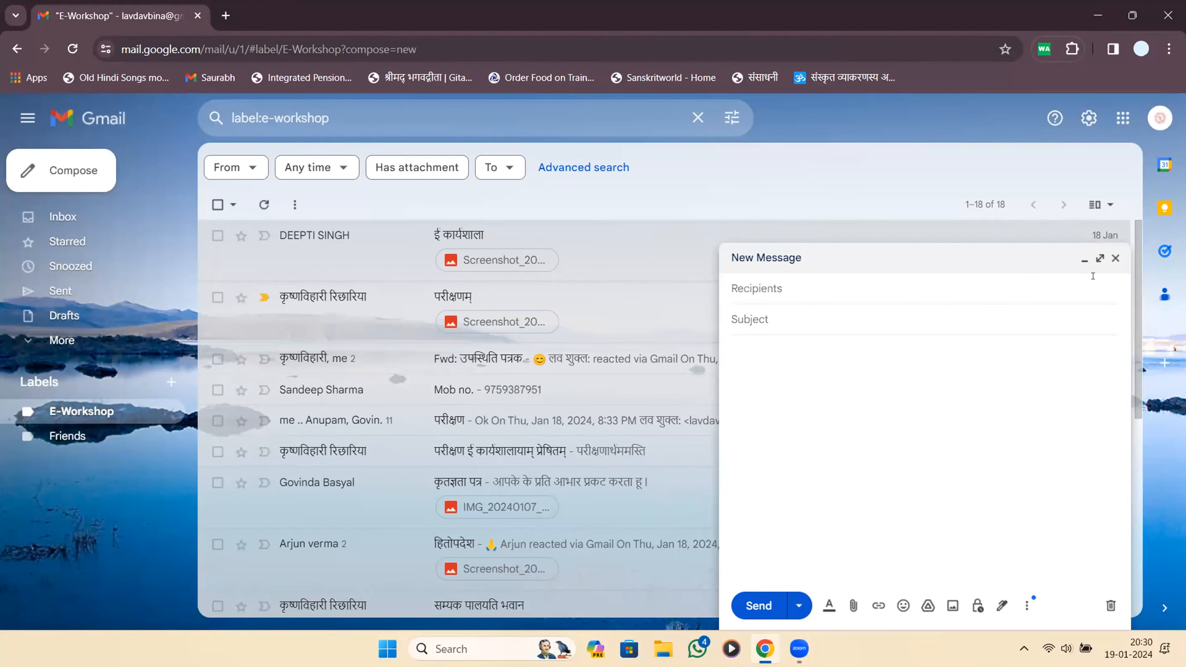
click(1115, 258)
Repeat with a third message, then reopen the saved draft and discard it.
click(75, 168)
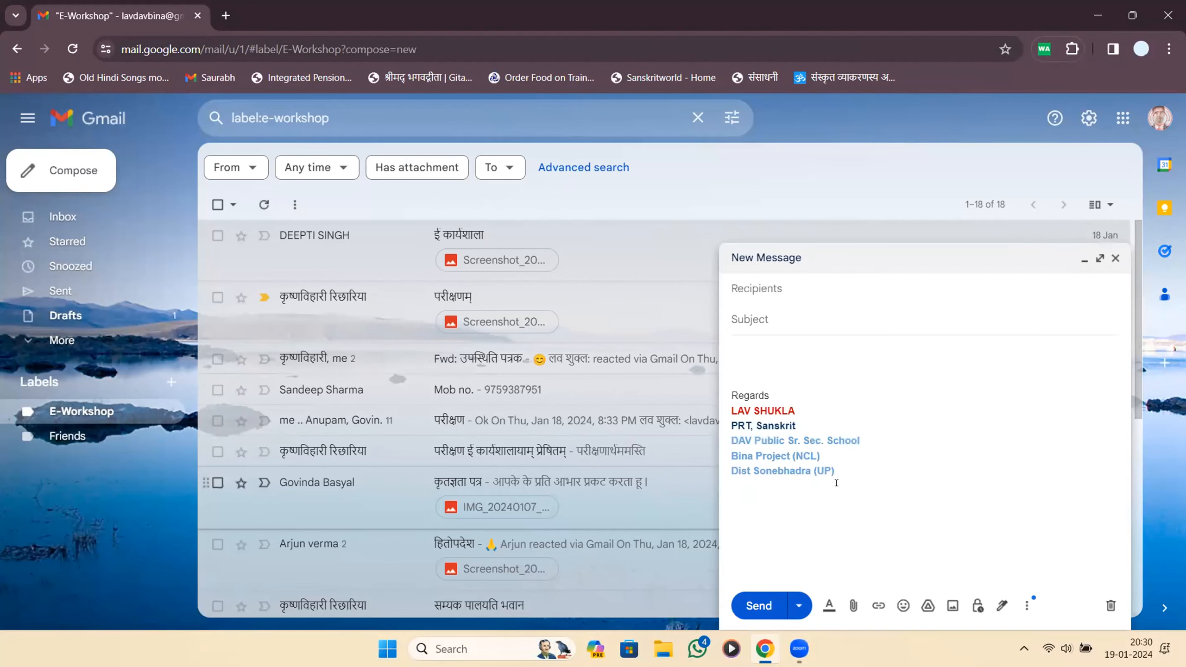
drag(836, 483, 581, 294)
key(BackSpace)
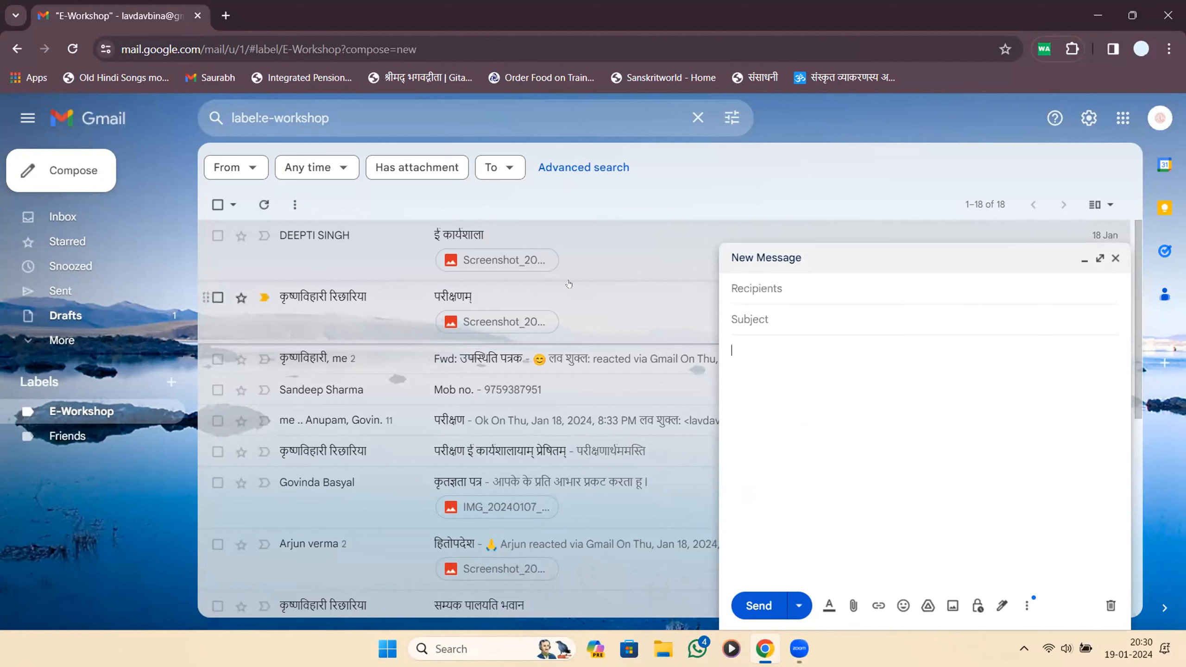
click(1116, 258)
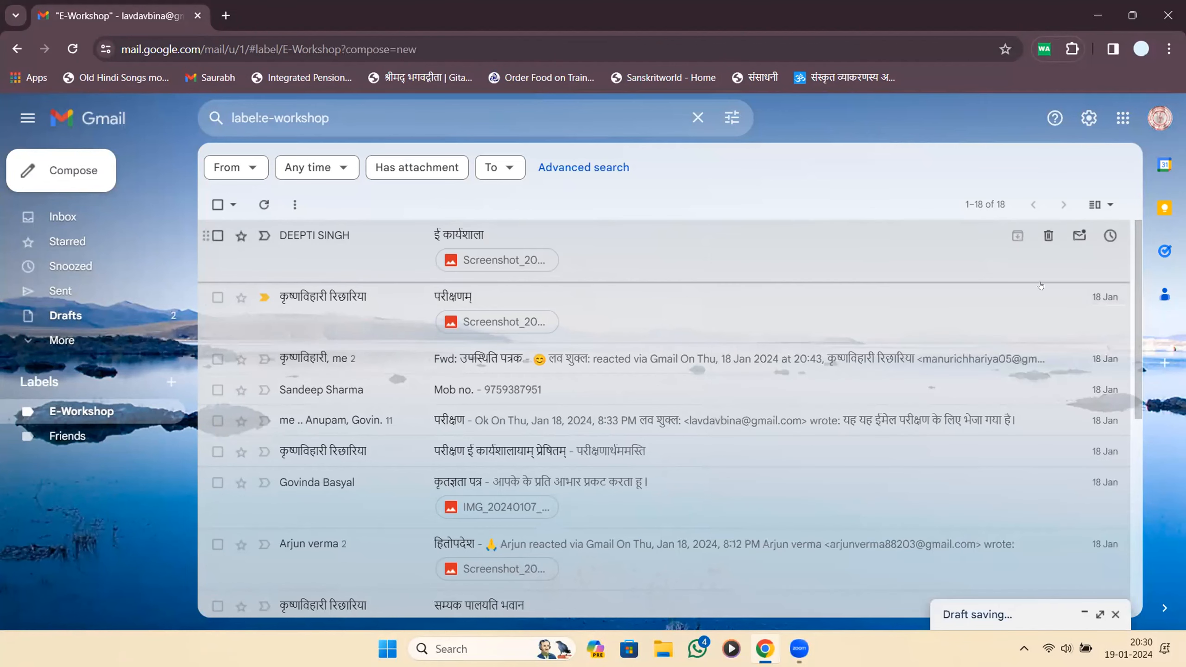
click(1117, 611)
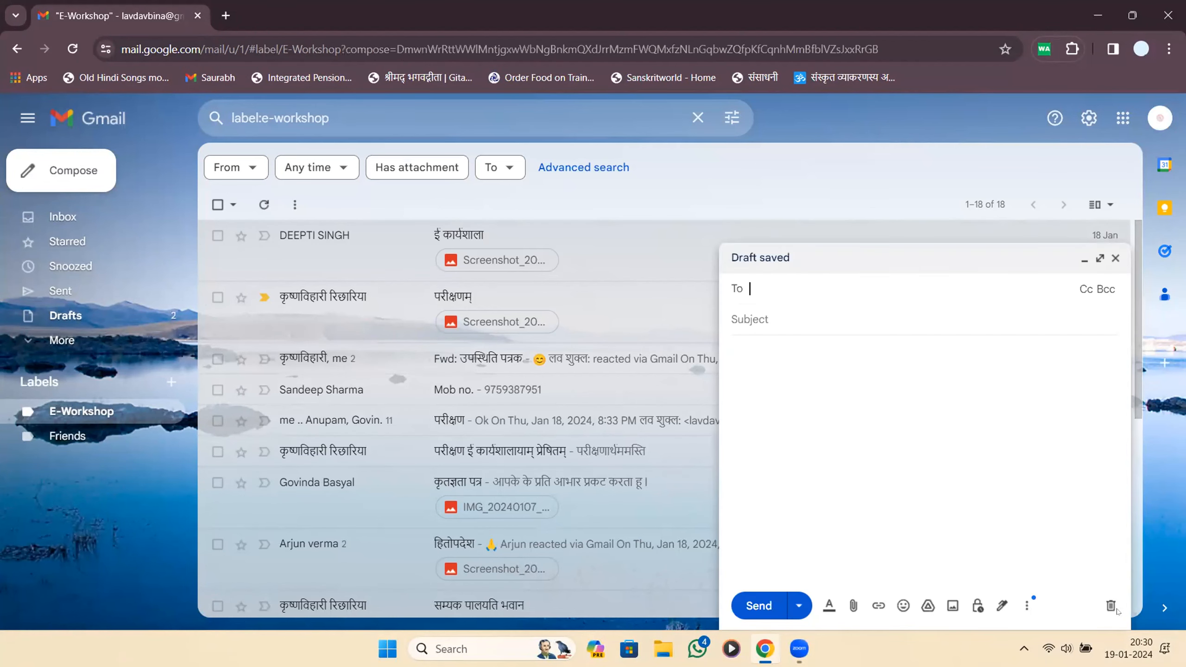
click(1111, 606)
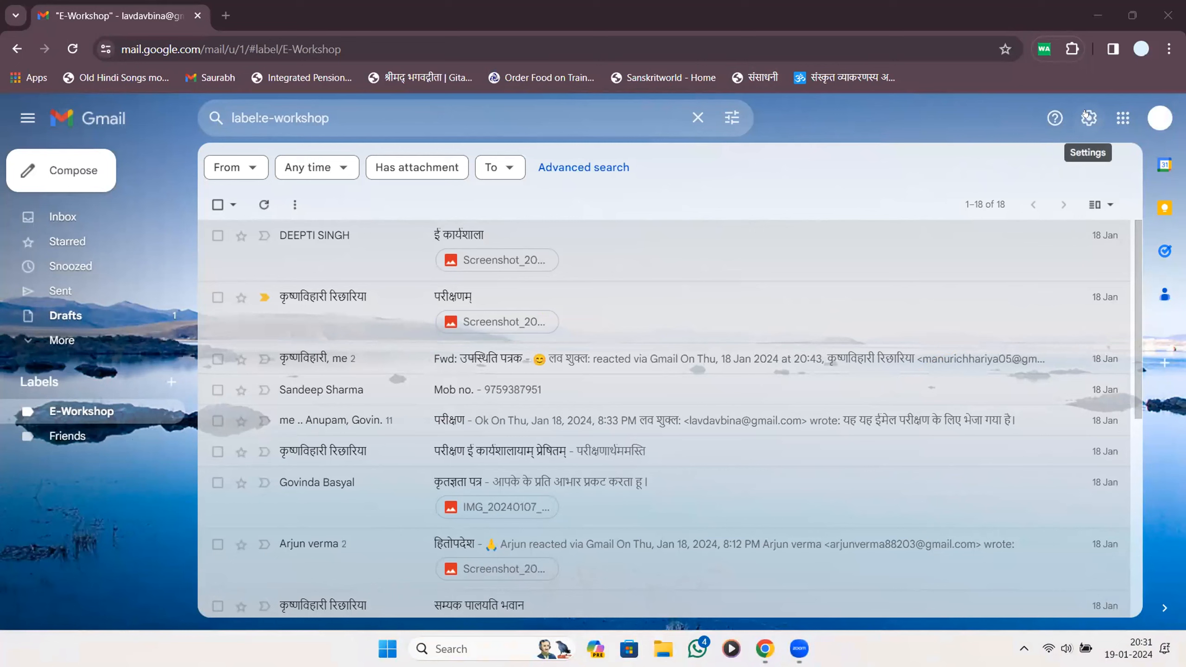
Open Gmail's full Settings page through the quick settings gear.
mouse_move(552, 528)
mouse_down()
mouse_move(1032, 122)
mouse_move(1082, 112)
mouse_move(1042, 155)
mouse_up()
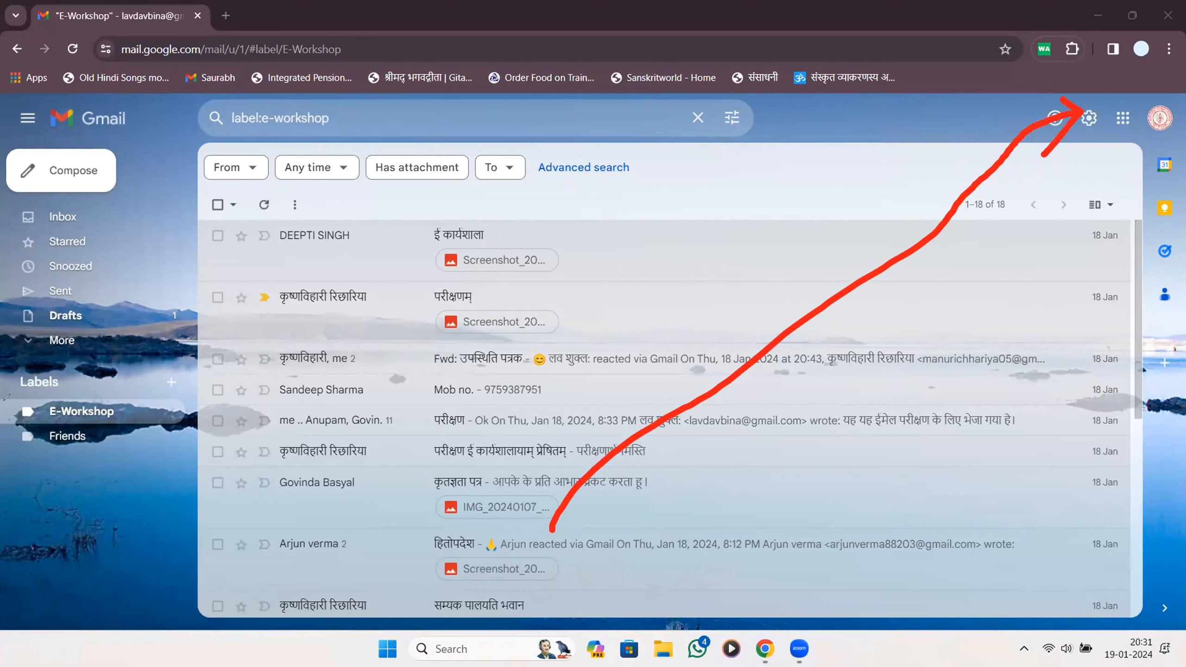
click(6, 397)
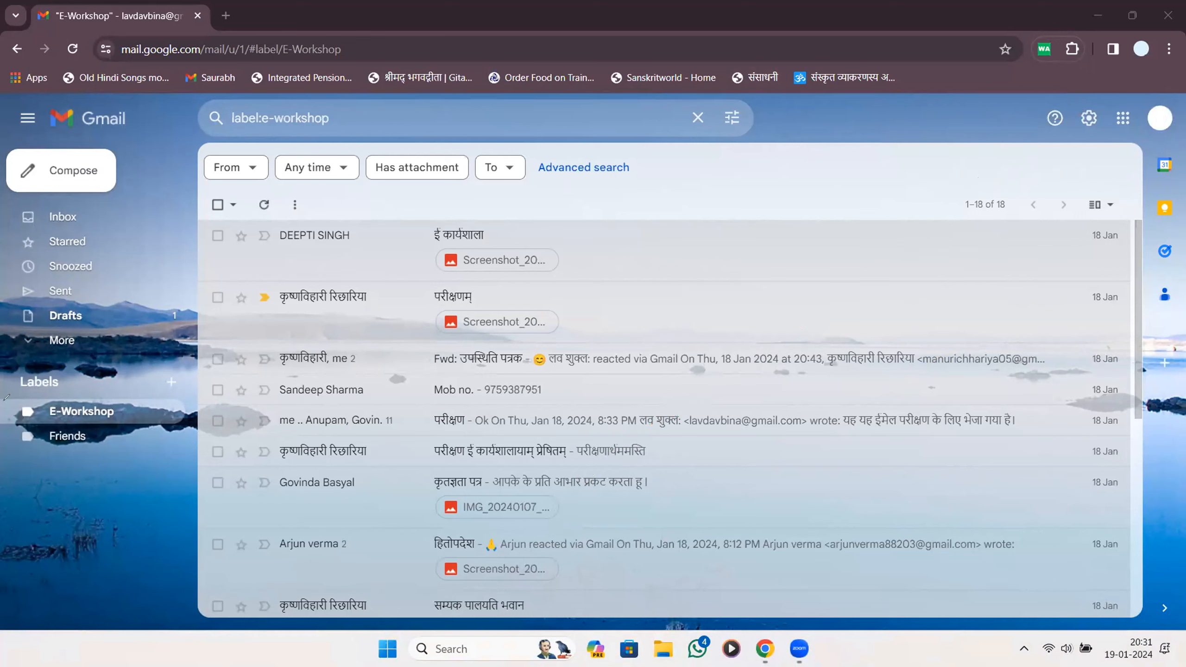
click(1087, 119)
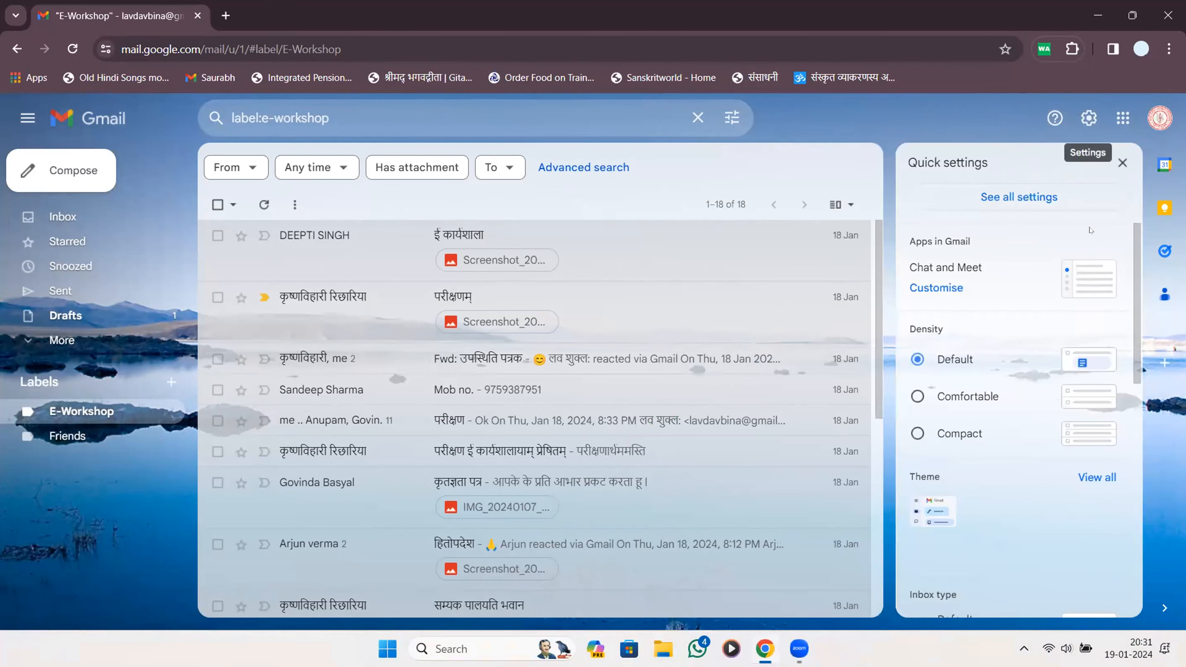
click(1024, 204)
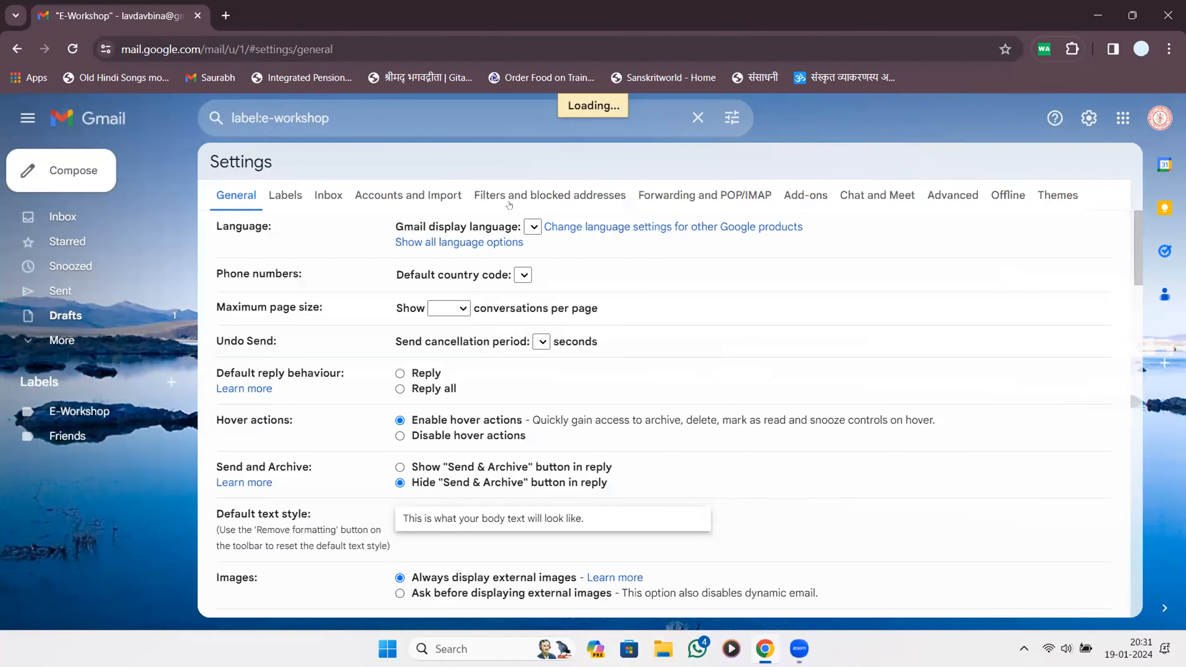
Scroll to the Signature section, then start and cancel a new signature.
scroll(371, 260, down, 20)
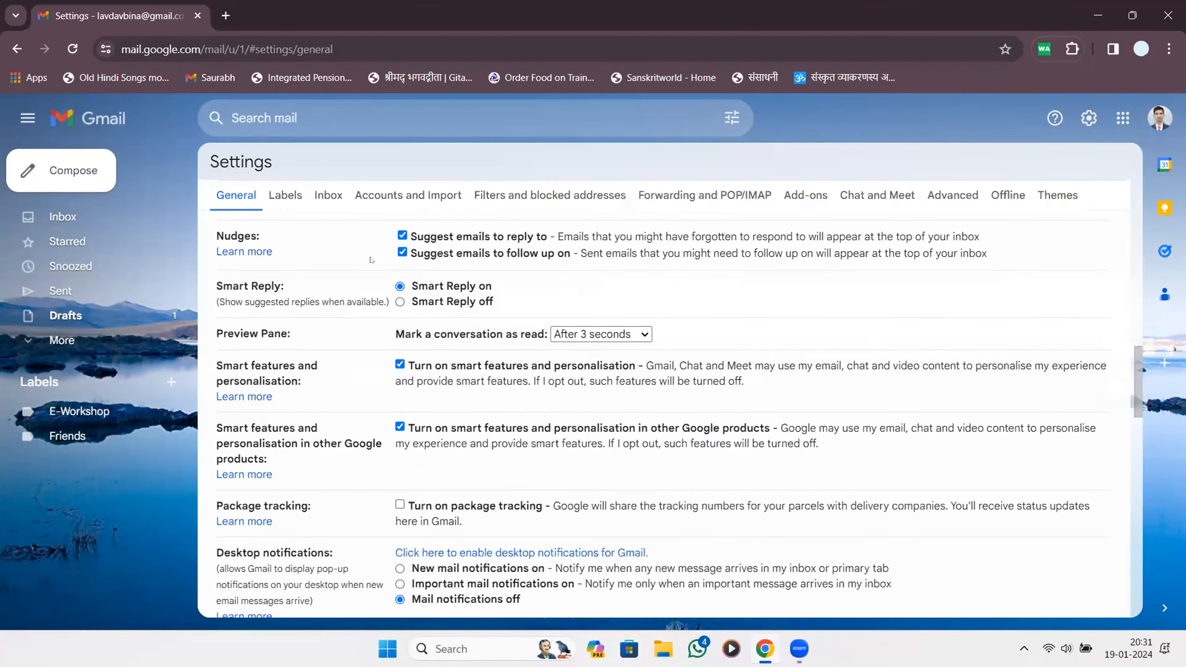
scroll(372, 260, up, 8)
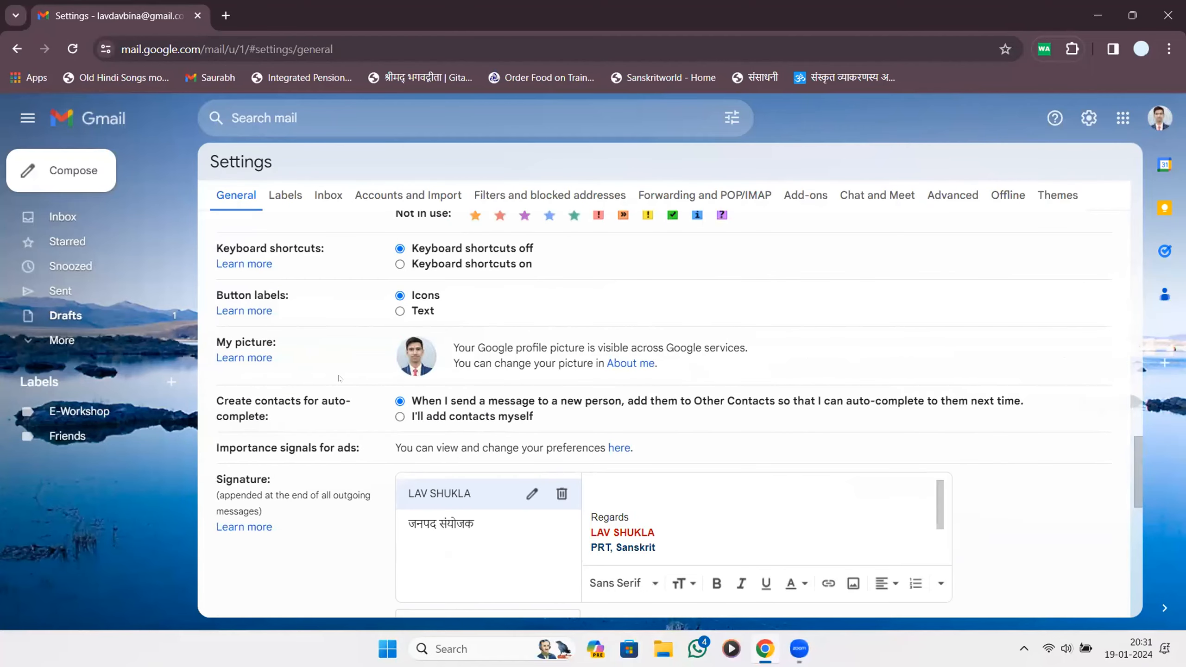
scroll(340, 378, down, 5)
drag(239, 239, 282, 271)
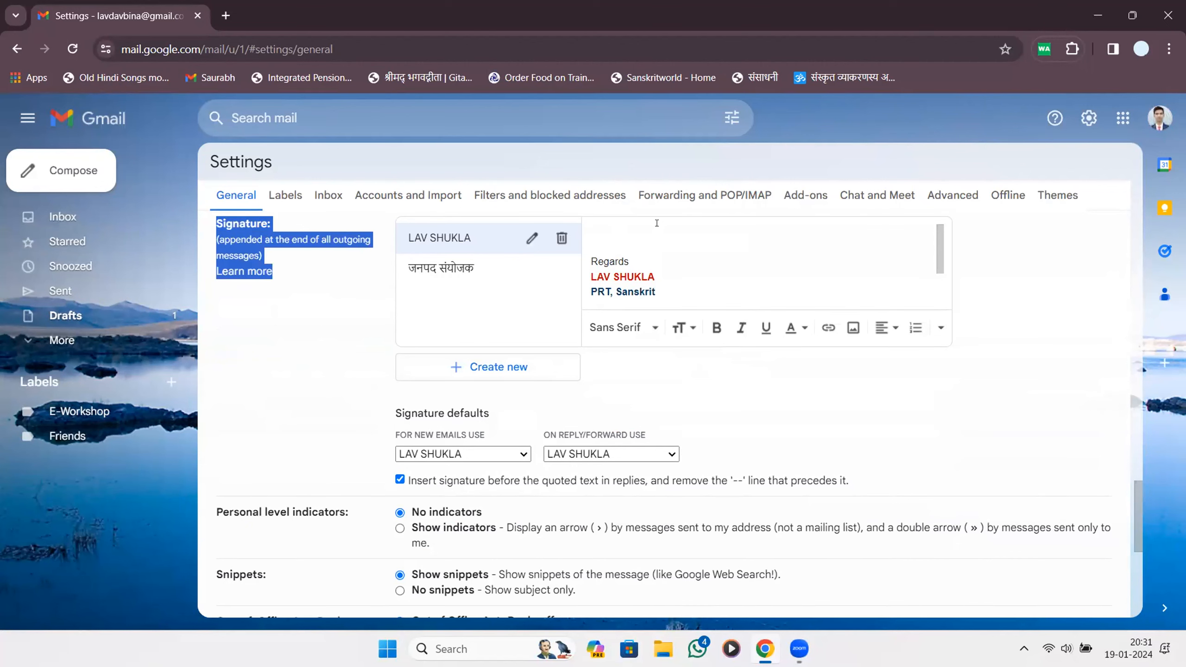
click(511, 373)
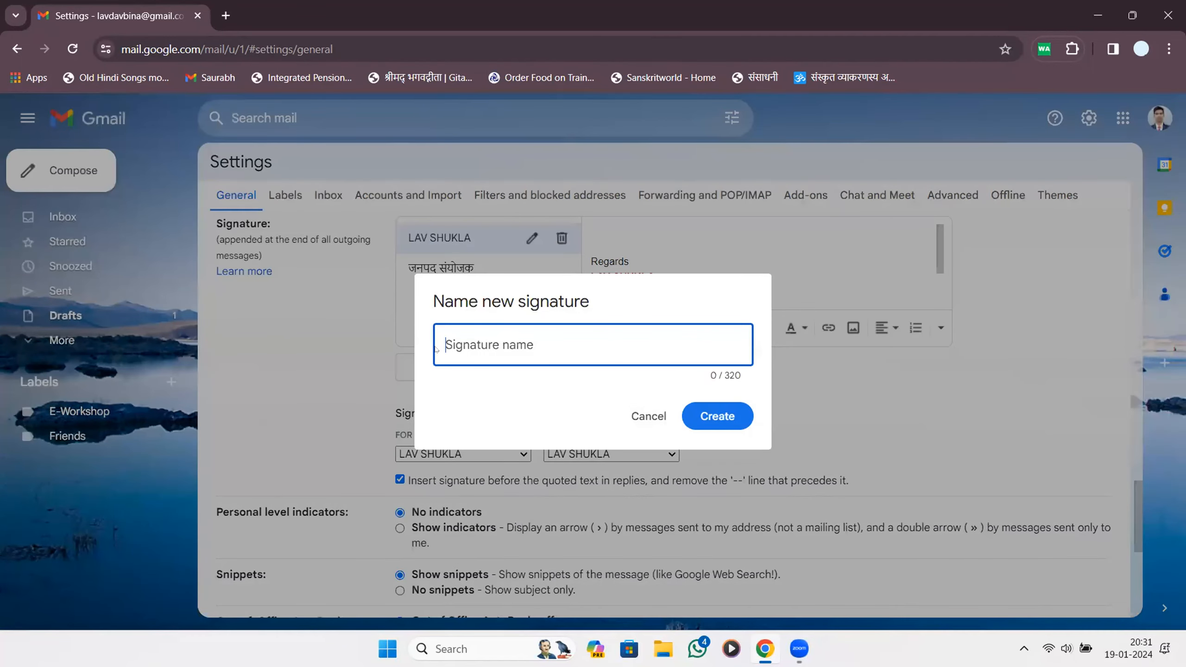
click(649, 415)
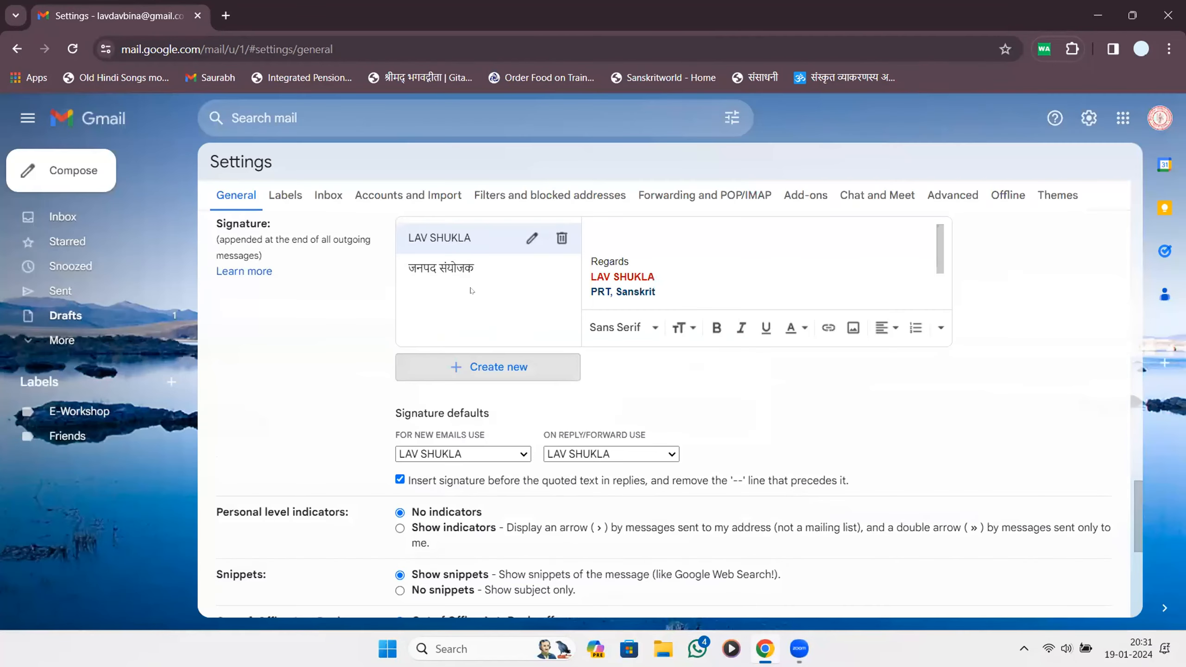
Switch back and forth between the first and जनपद संयोजक signatures to compare them.
click(439, 267)
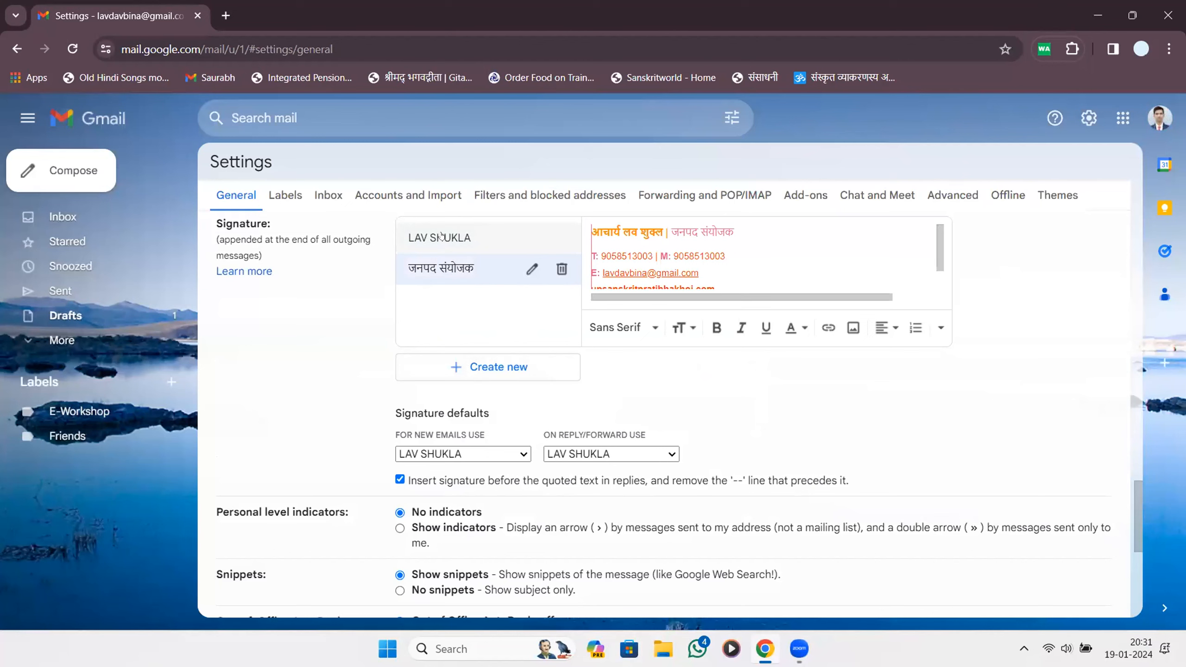
click(441, 237)
click(464, 271)
click(463, 238)
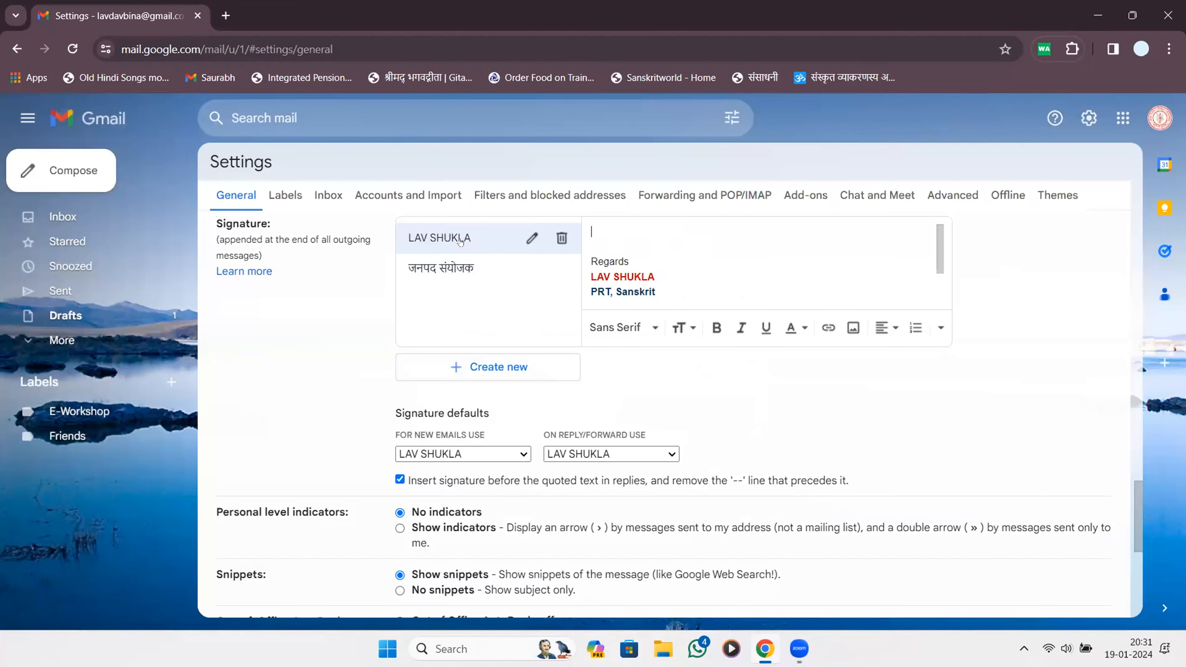
click(455, 268)
click(468, 239)
Show the जनपद संयोजक signature's contact details in the editor.
scroll(680, 244, down, 2)
scroll(590, 244, up, 2)
mouse_move(598, 227)
mouse_down()
mouse_move(624, 301)
mouse_move(695, 299)
mouse_up()
click(470, 282)
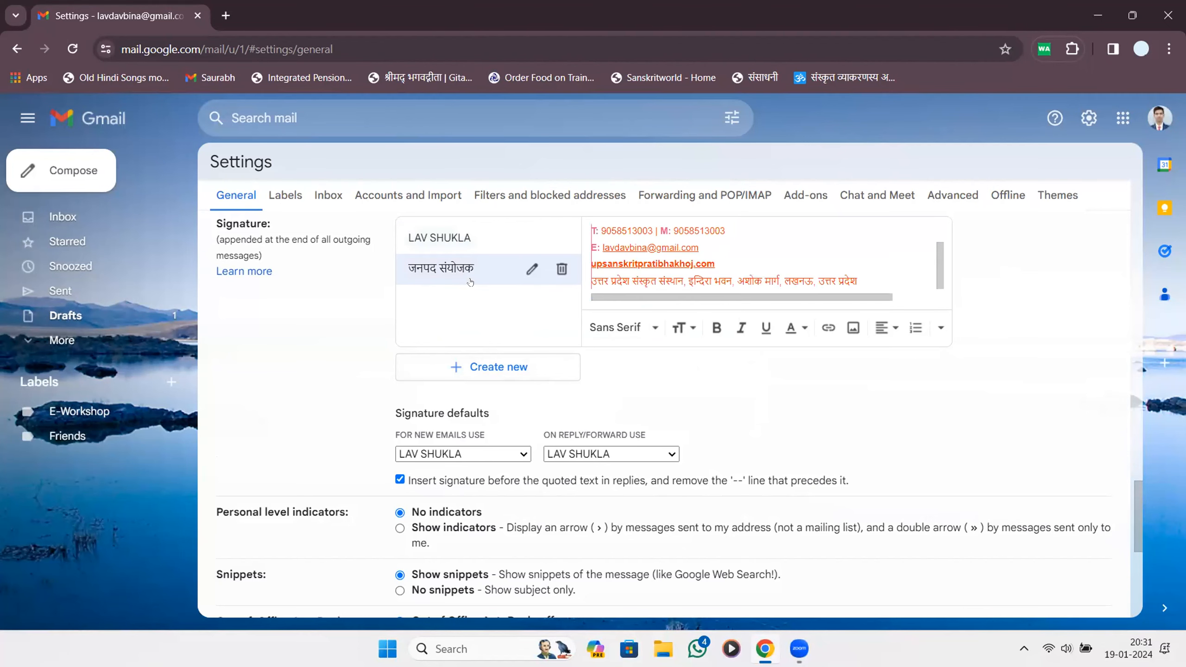
scroll(608, 234, up, 3)
scroll(608, 230, down, 3)
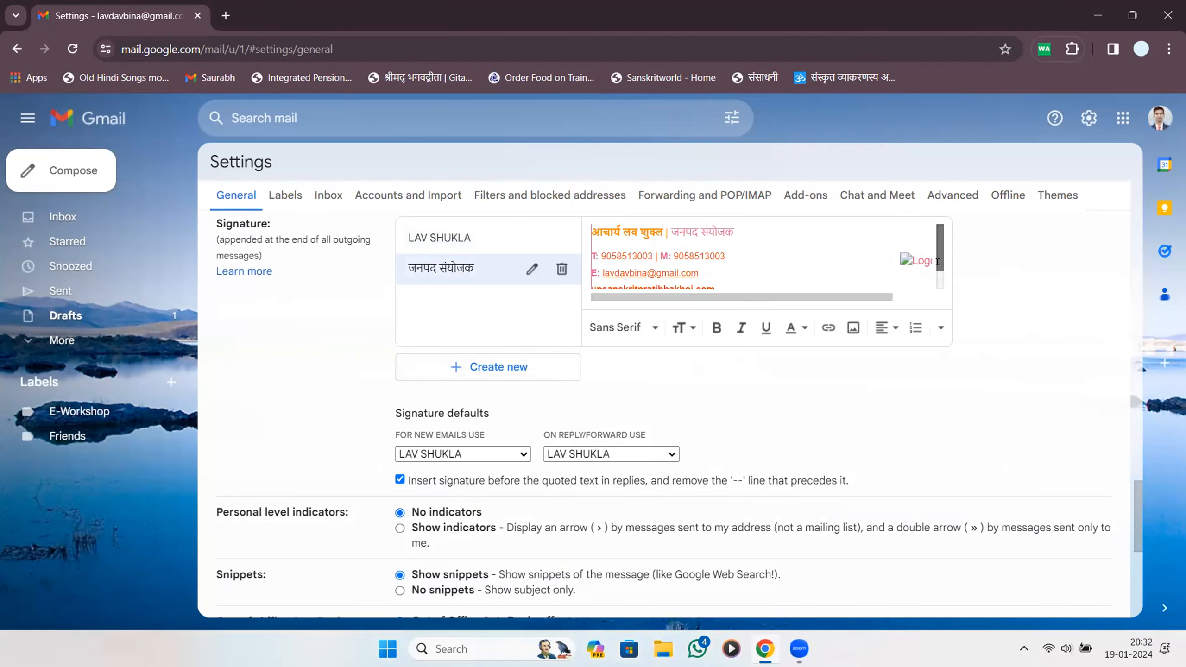
drag(939, 258, 938, 292)
scroll(936, 271, up, 2)
Leave the original signature as the default for new emails.
drag(454, 413, 505, 420)
click(510, 422)
drag(406, 438, 474, 439)
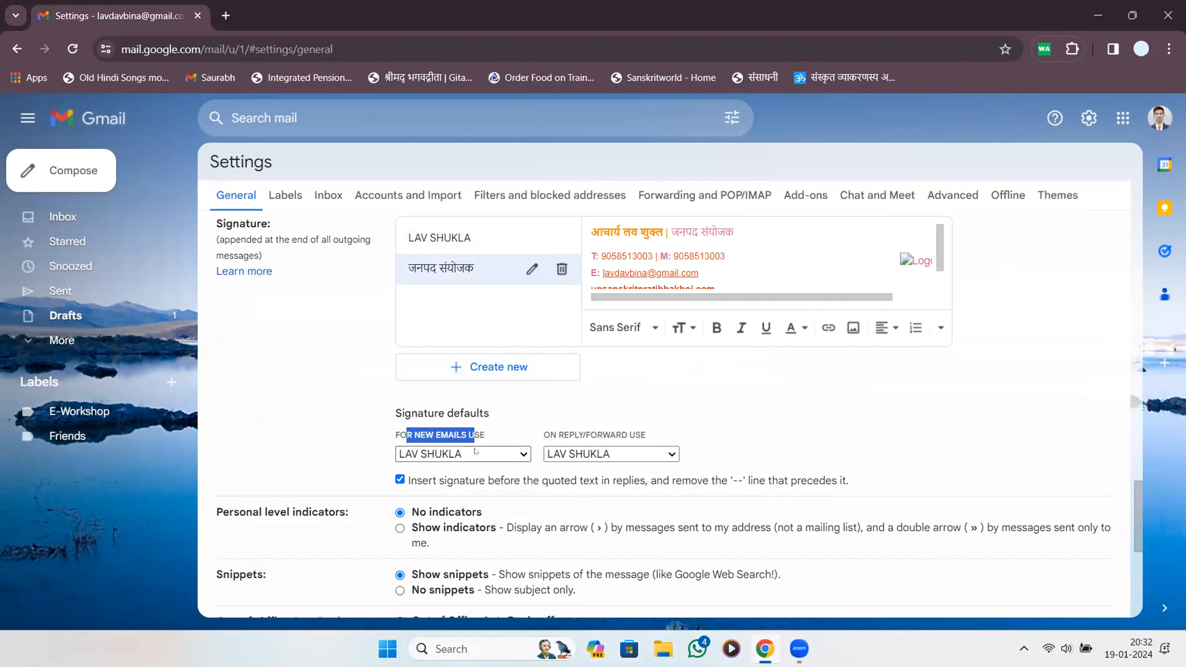
click(475, 452)
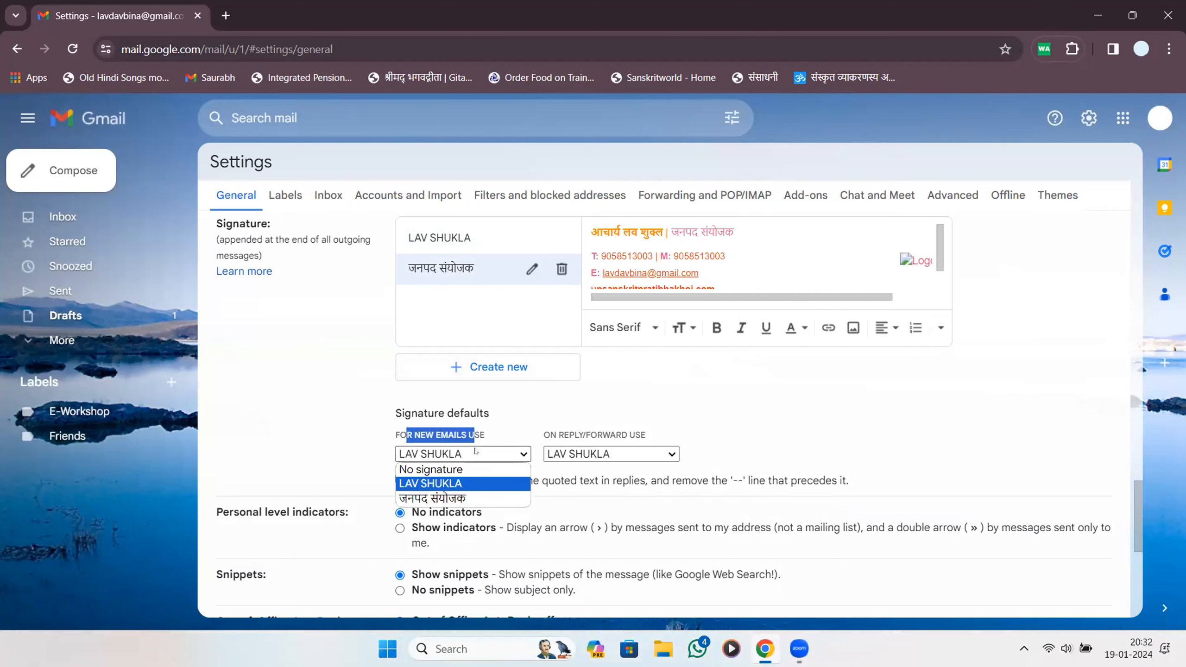
click(460, 484)
Show the original signature and keep it as the reply/forward default too.
click(485, 240)
scroll(652, 251, down, 1)
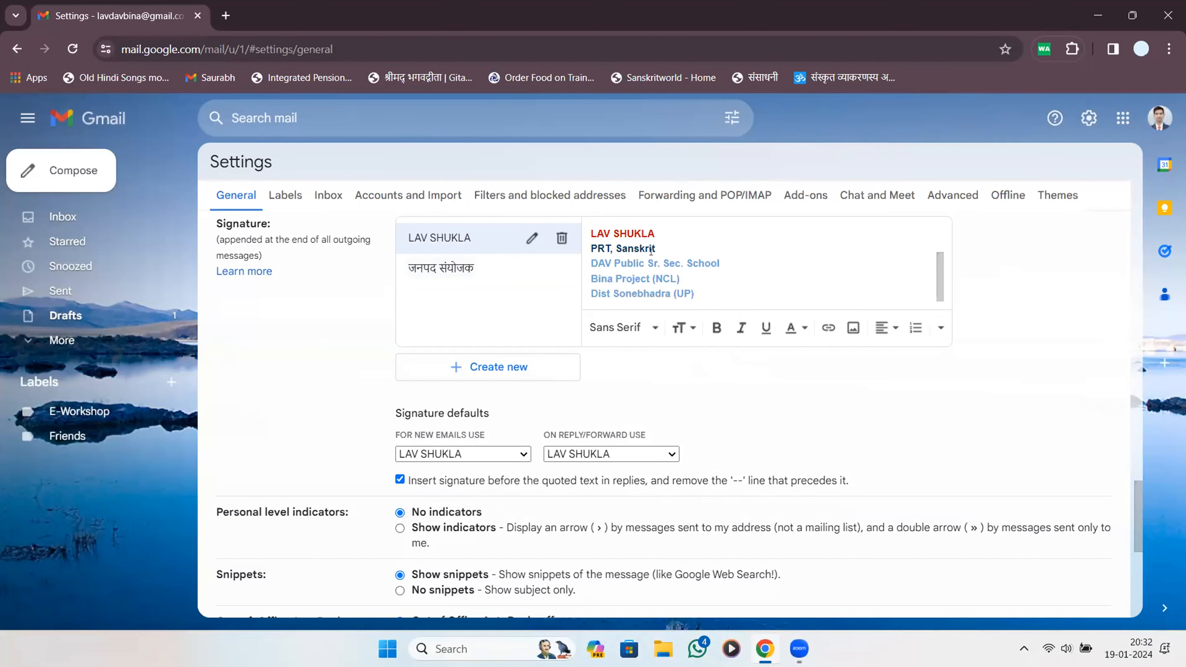
click(607, 454)
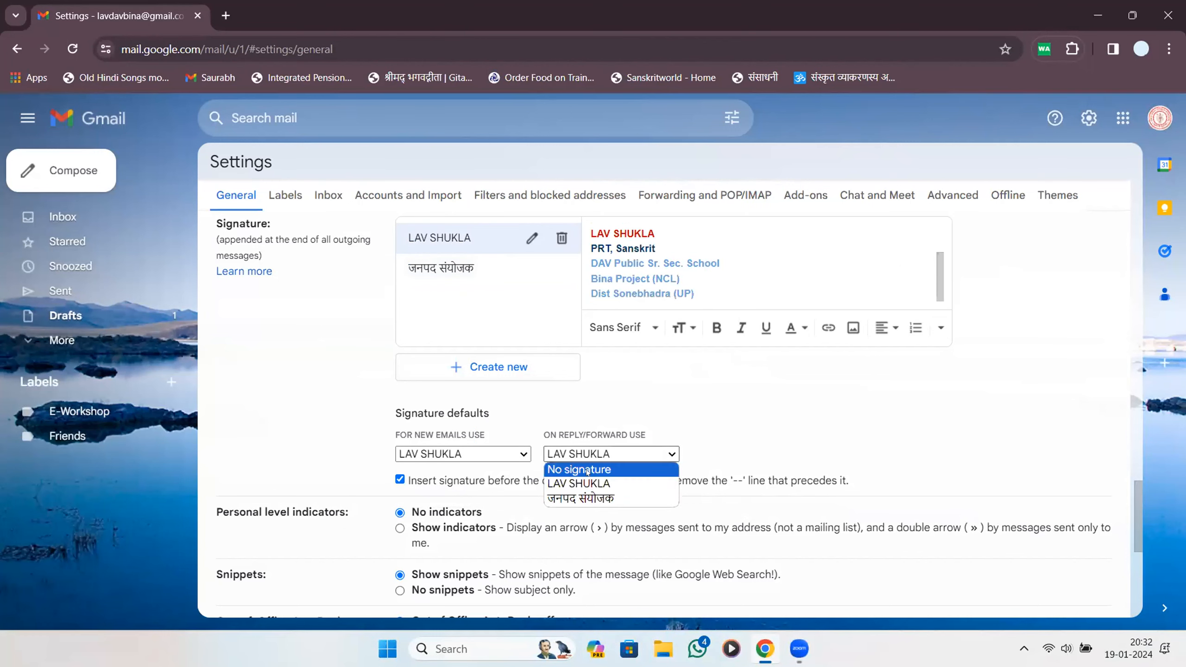
click(580, 483)
scroll(675, 335, up, 5)
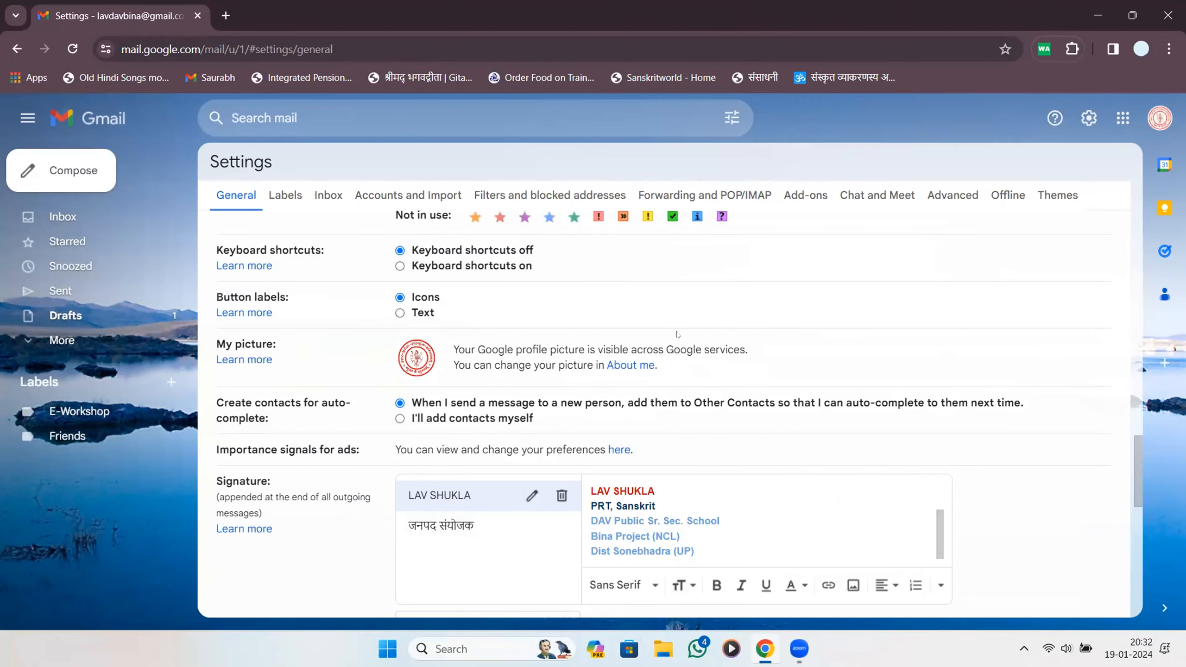
scroll(676, 334, down, 5)
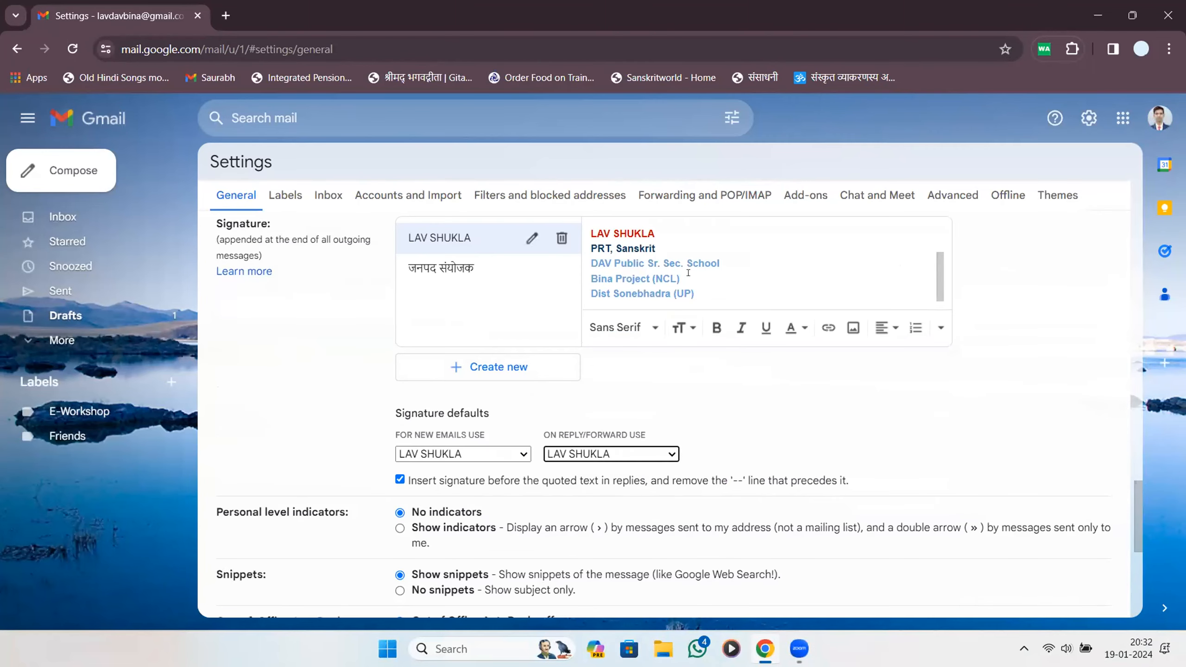
Create a signature named 'New' with a person's name and phone number, and open a test message.
click(497, 368)
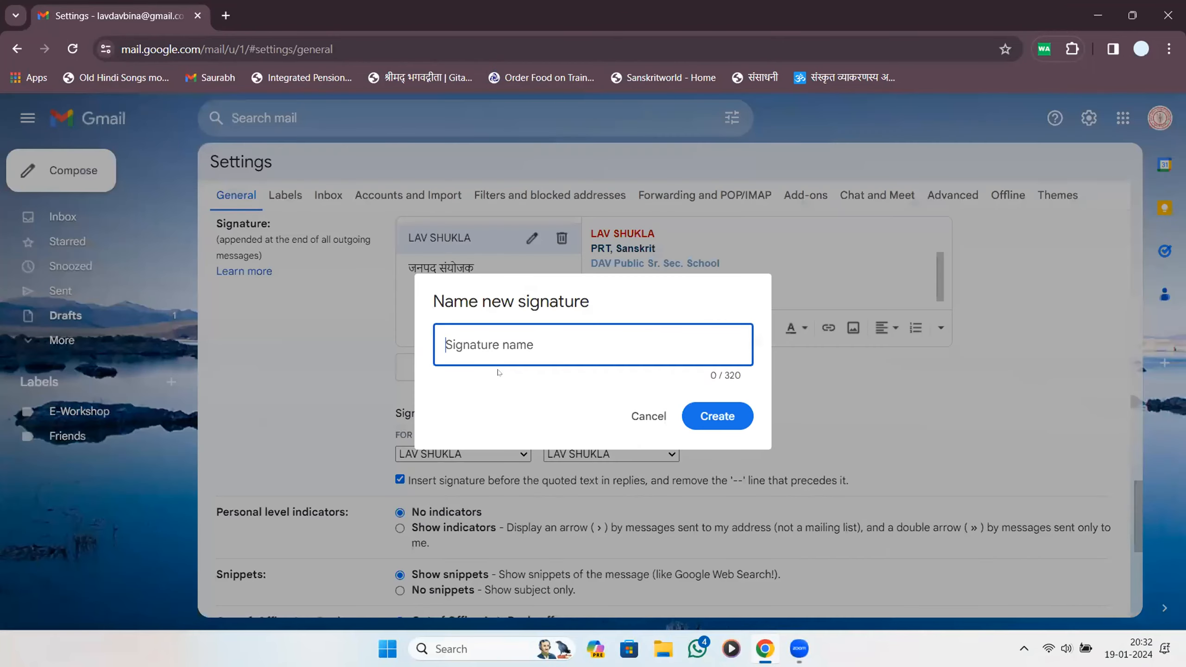
text(New)
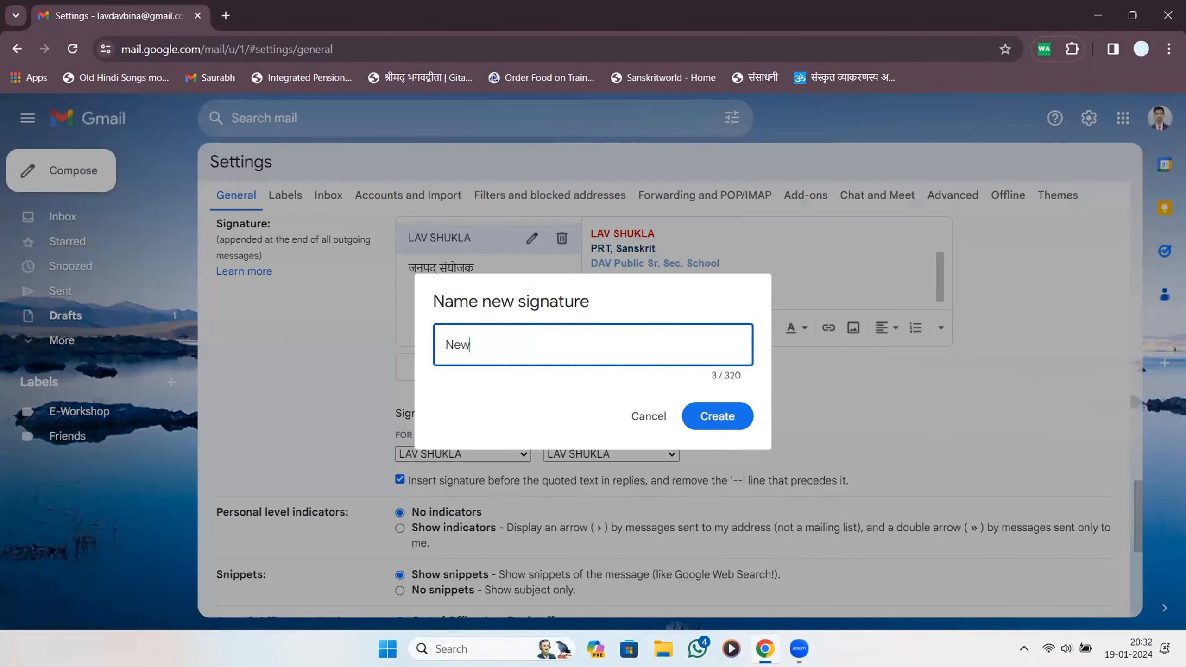
click(712, 419)
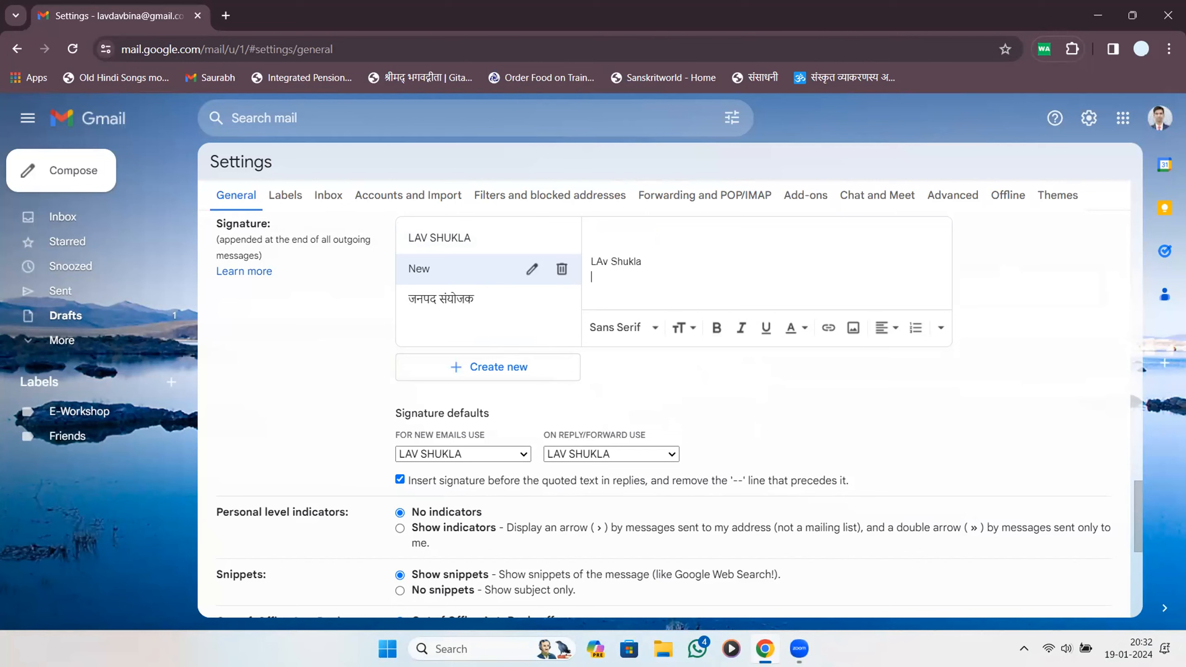
key(ctrl+a)
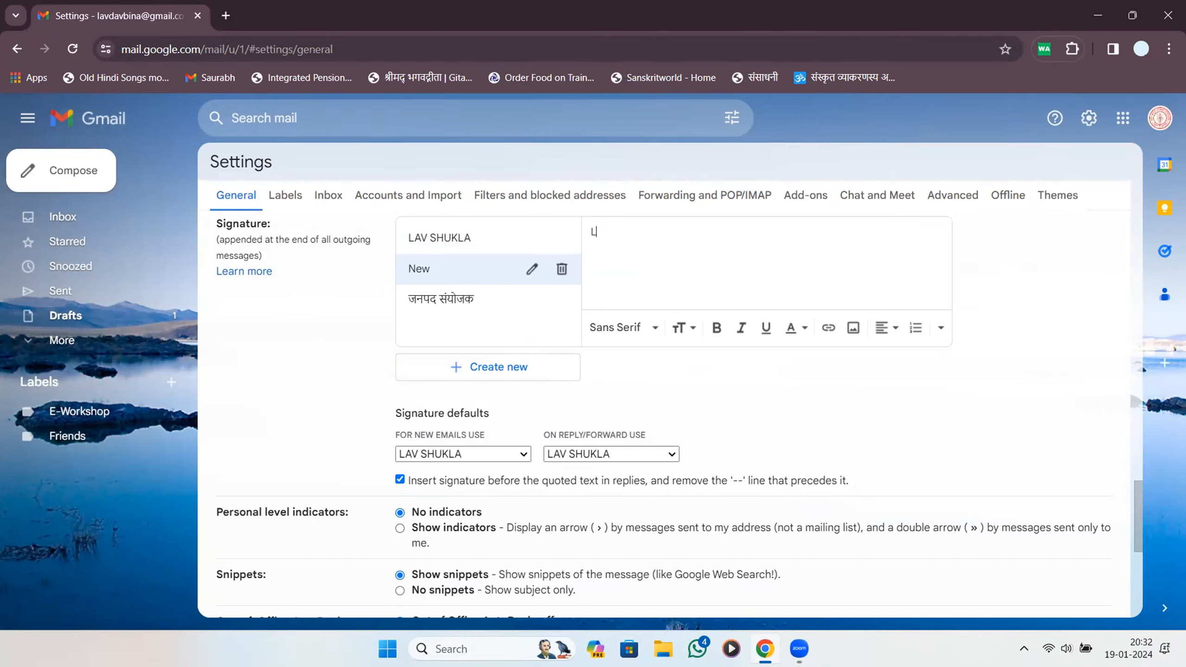
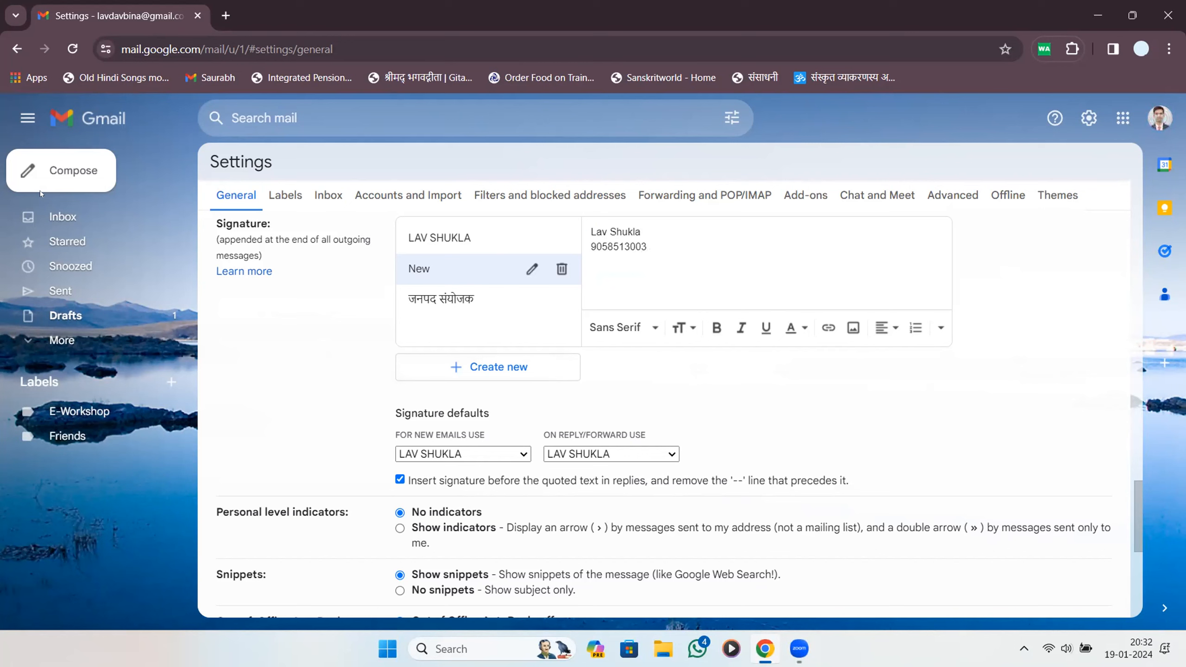
click(93, 171)
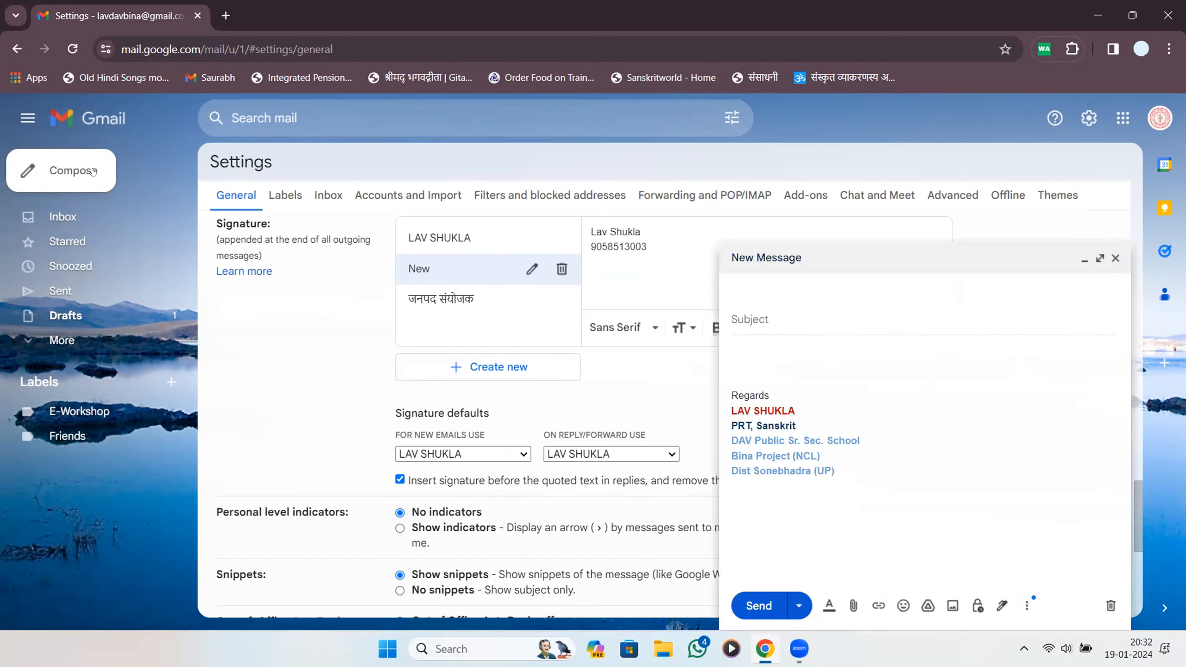
Keep the test message's current signature, close it, and save the signature settings.
click(1002, 606)
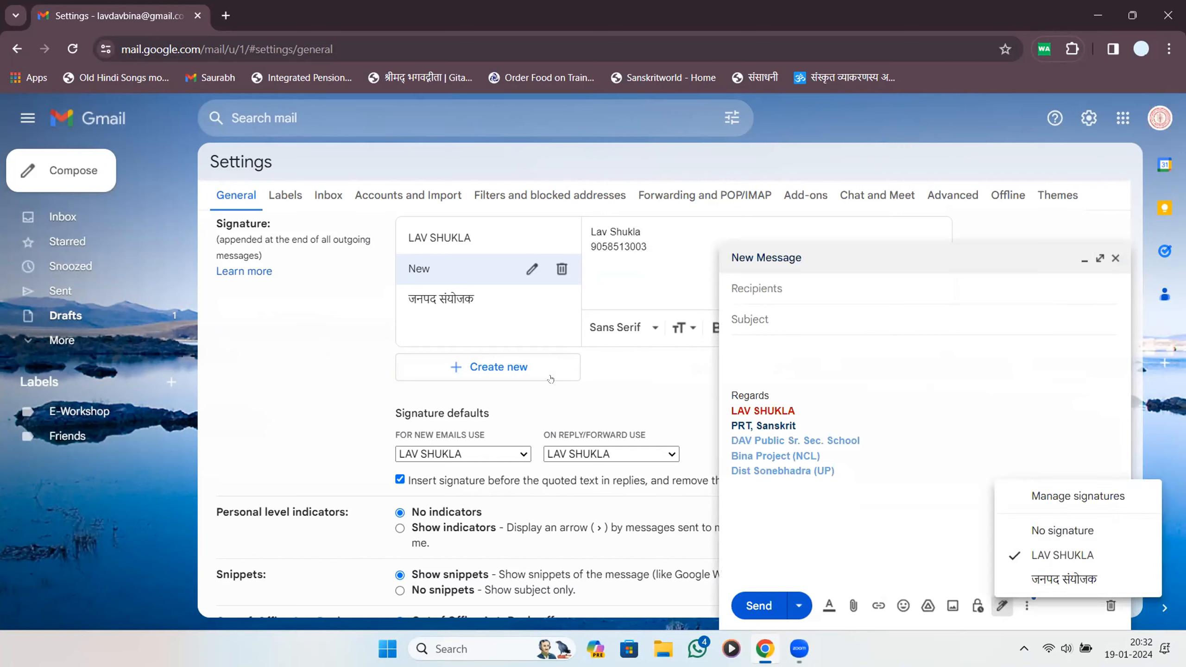
click(643, 398)
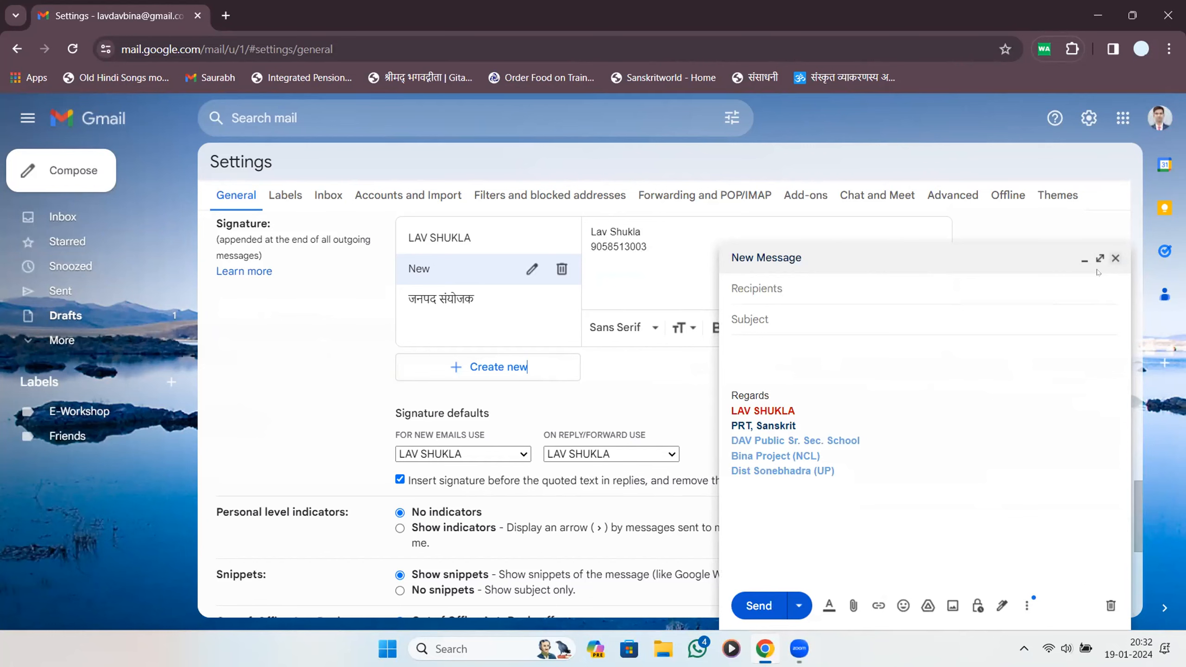
click(1116, 258)
scroll(557, 412, down, 10)
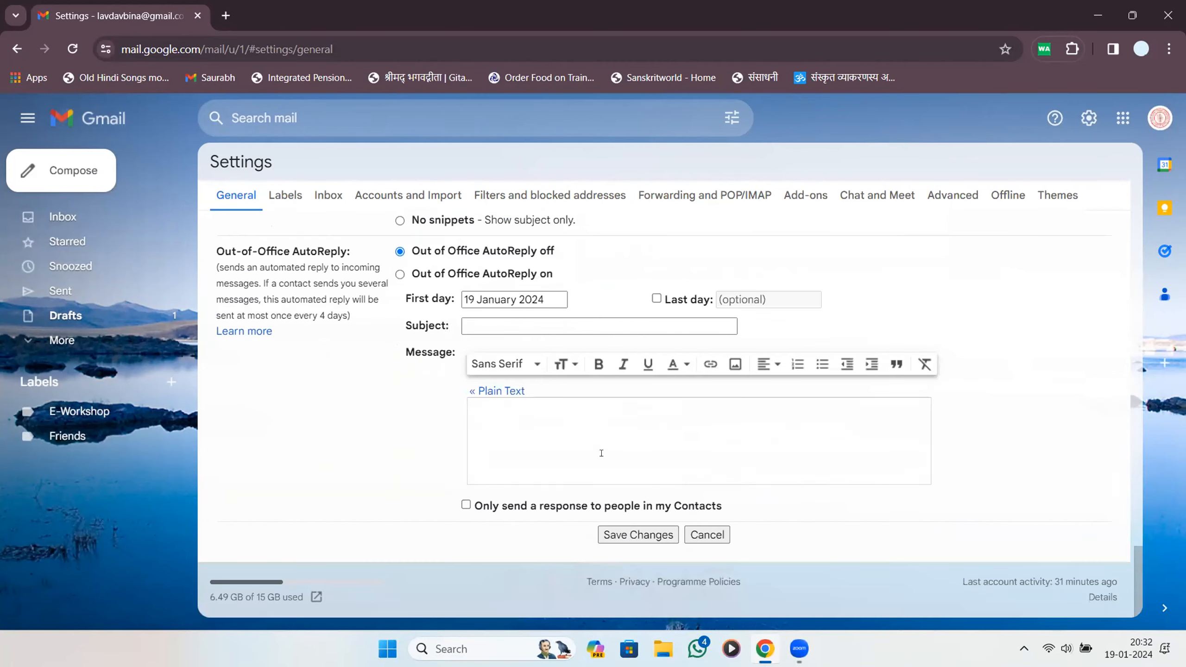
click(646, 538)
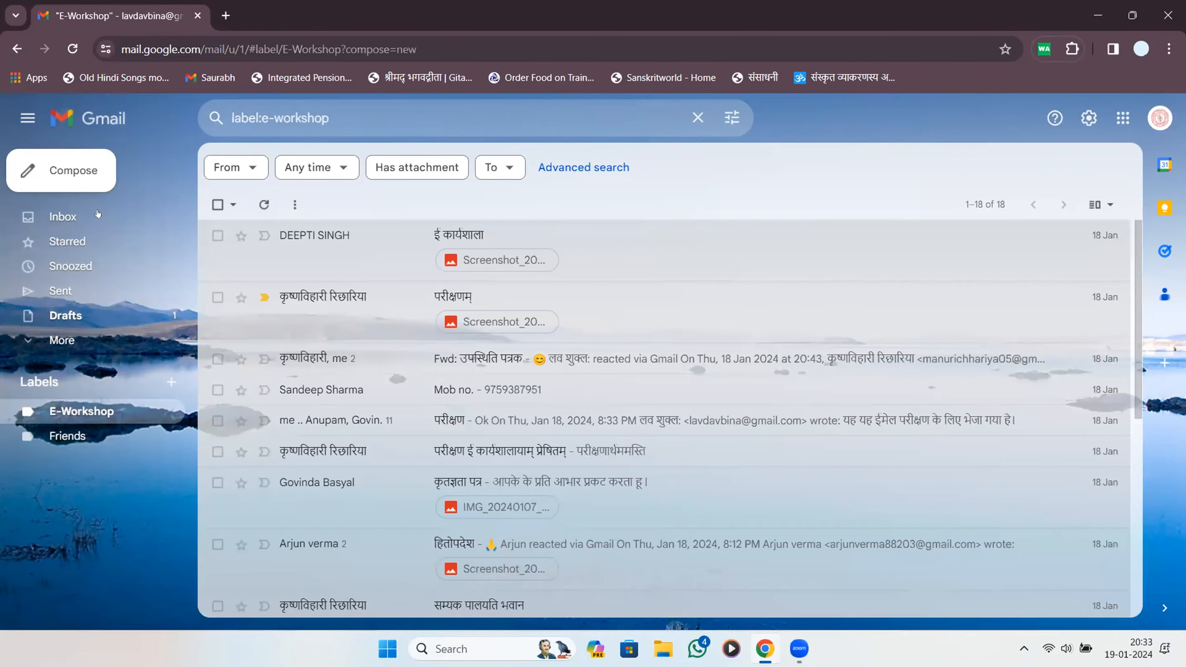
Toggle a draft between the New and original signatures twice, then close it.
click(1002, 606)
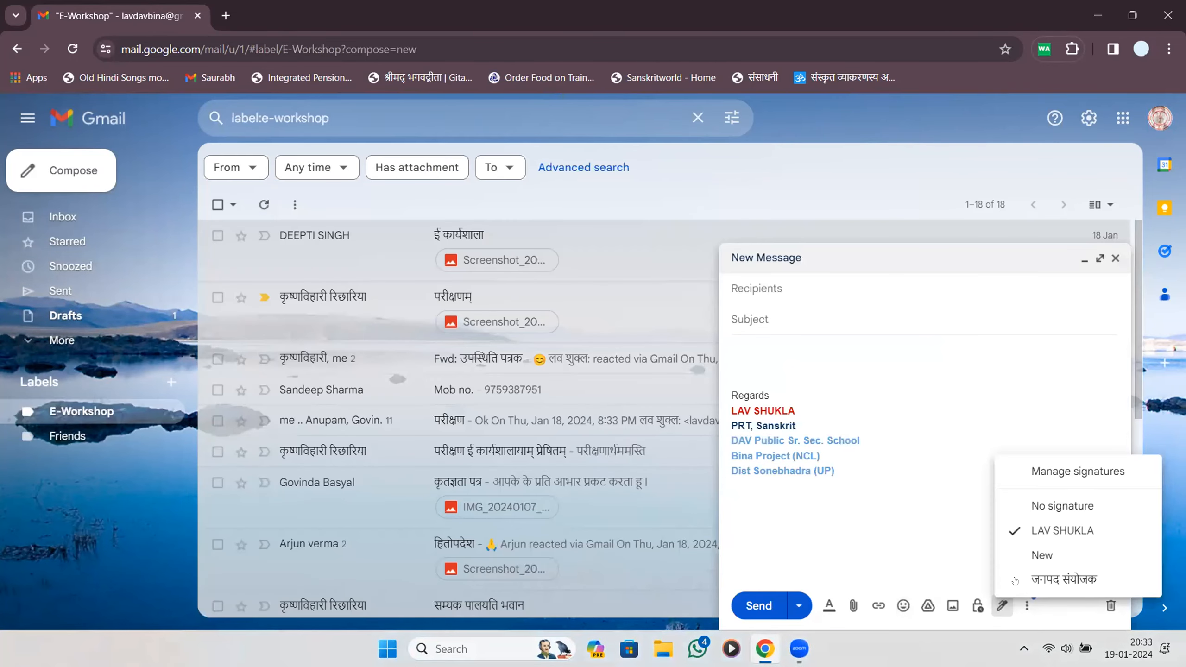
click(1044, 553)
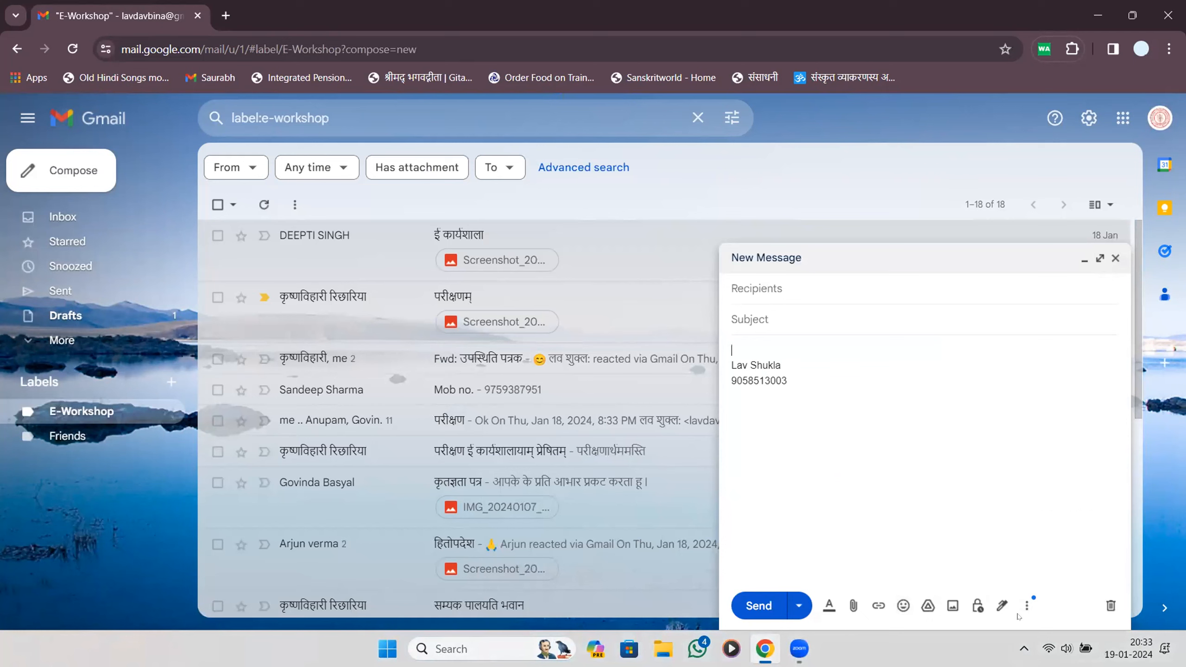
click(1002, 606)
click(1063, 531)
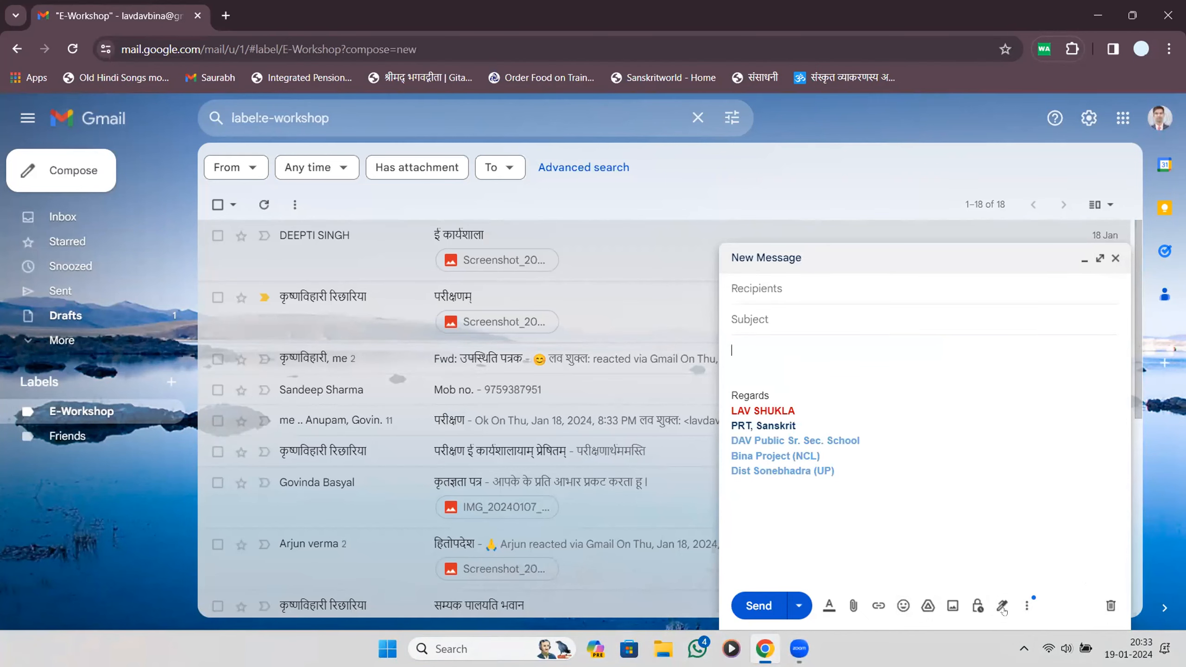
click(1002, 605)
click(1042, 555)
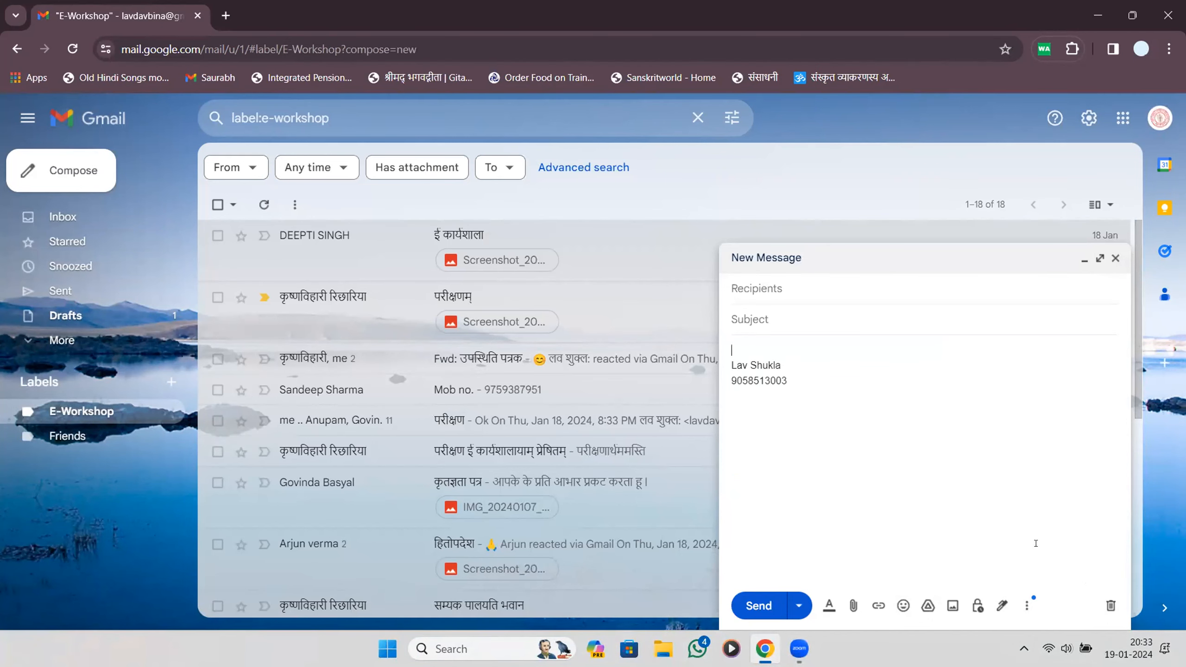
click(997, 607)
click(1044, 527)
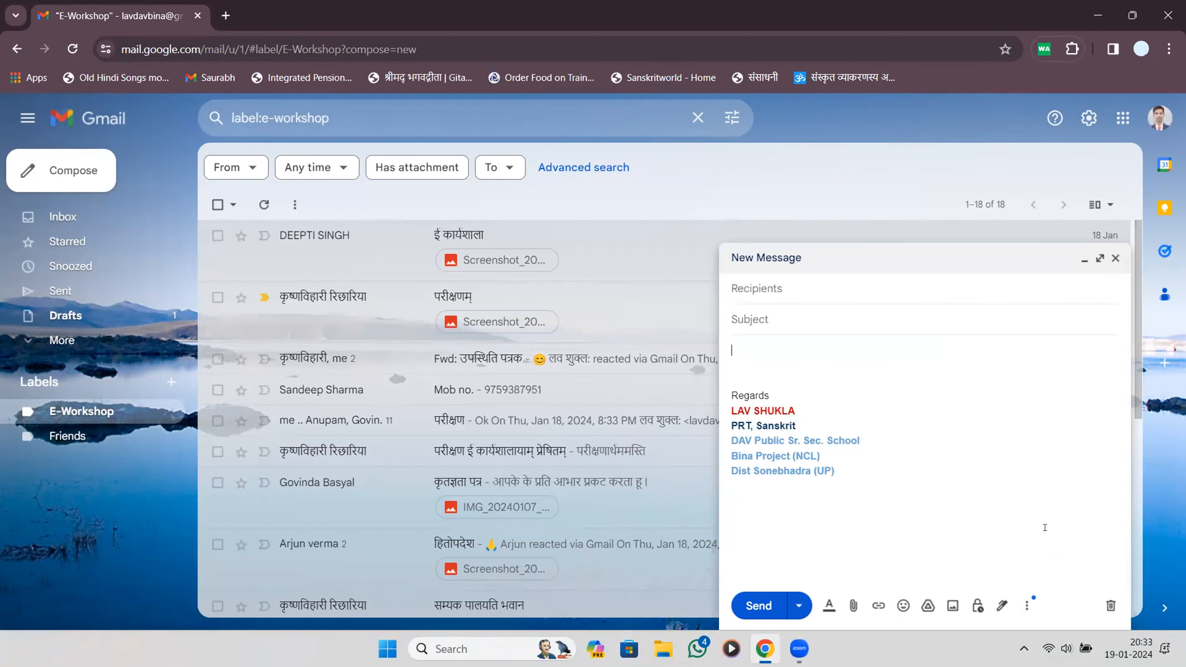
click(1115, 259)
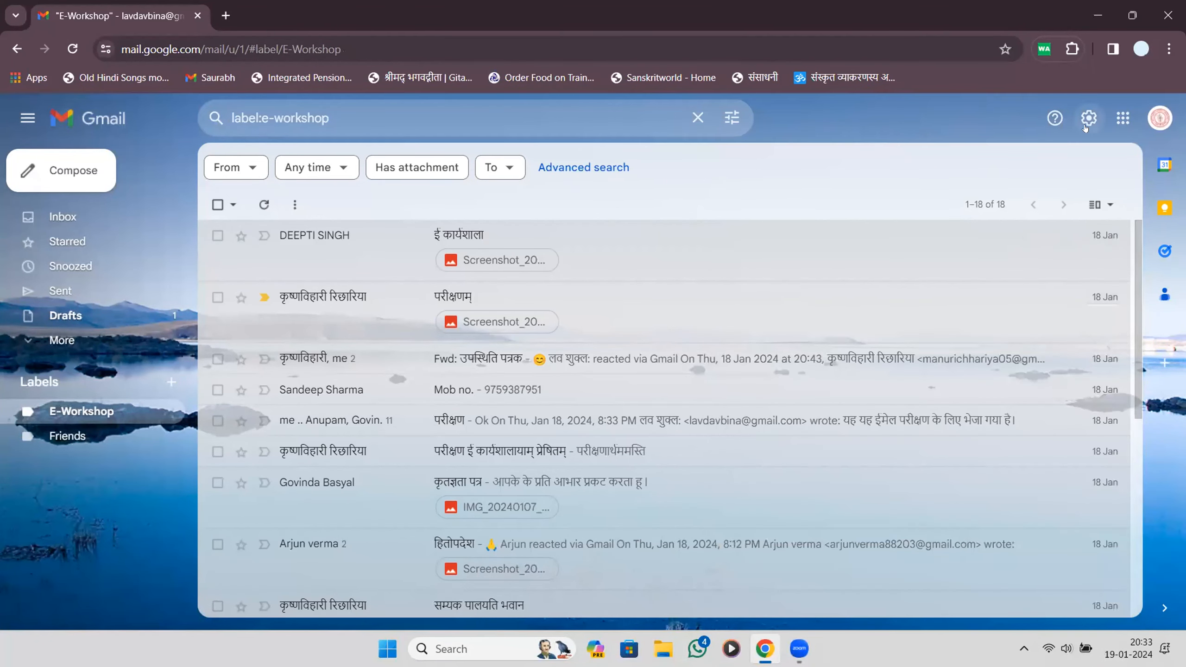
Make the New signature's name line bold and red.
click(1088, 118)
click(982, 200)
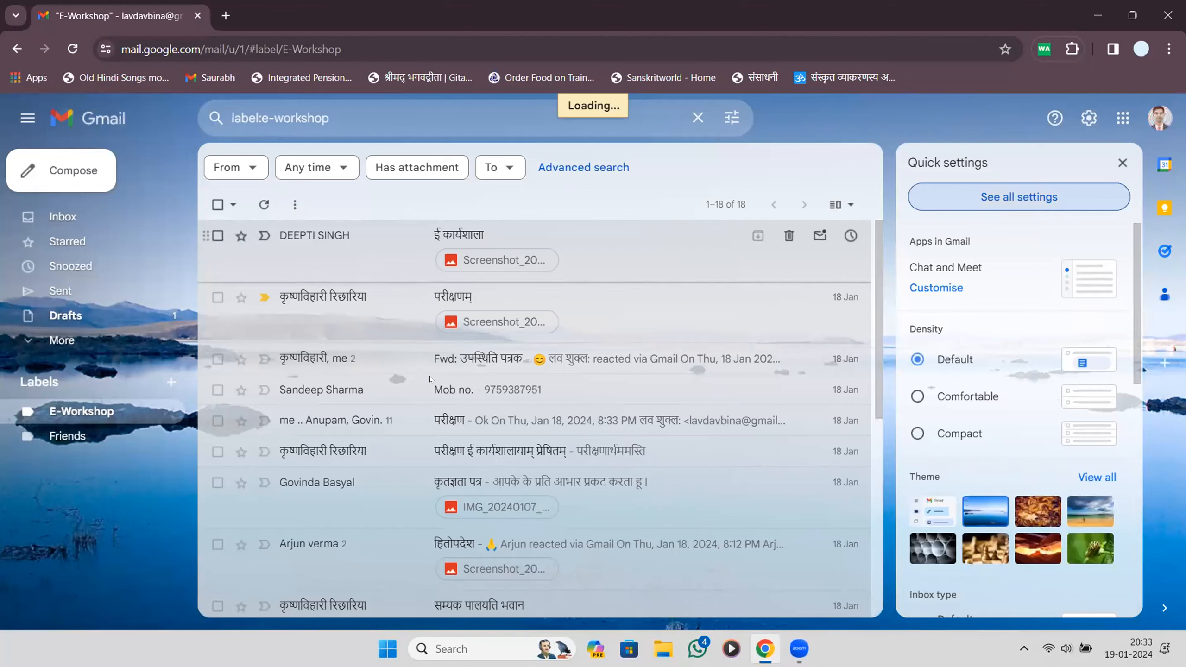
scroll(419, 428, down, 20)
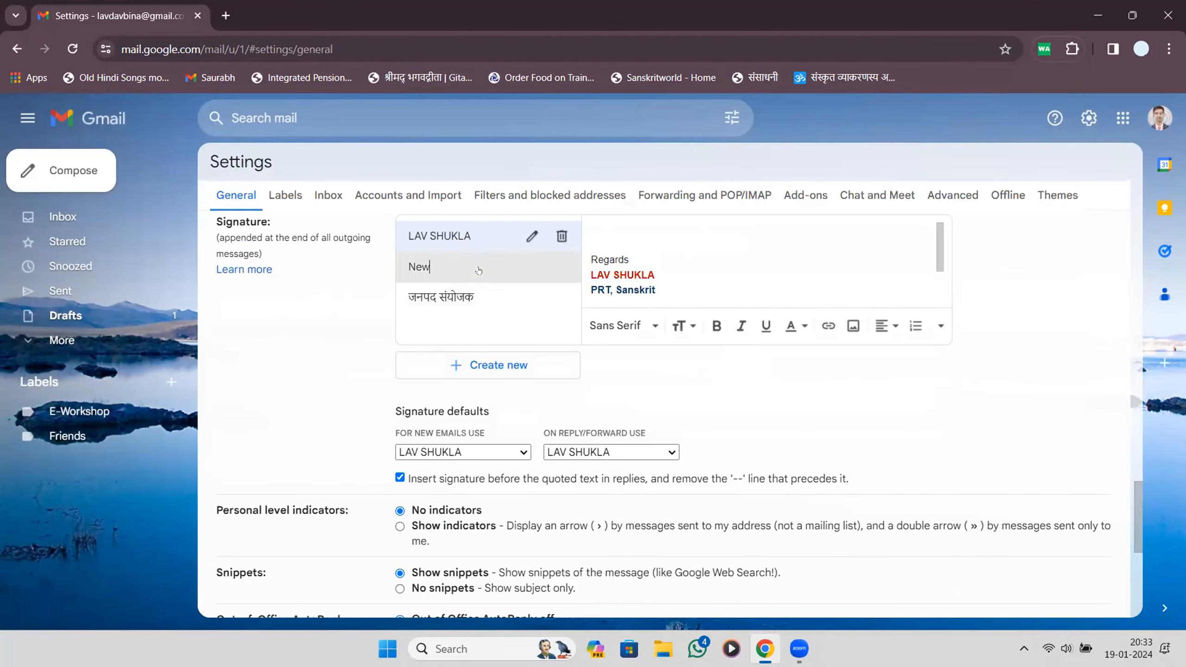
click(424, 267)
drag(591, 229, 640, 230)
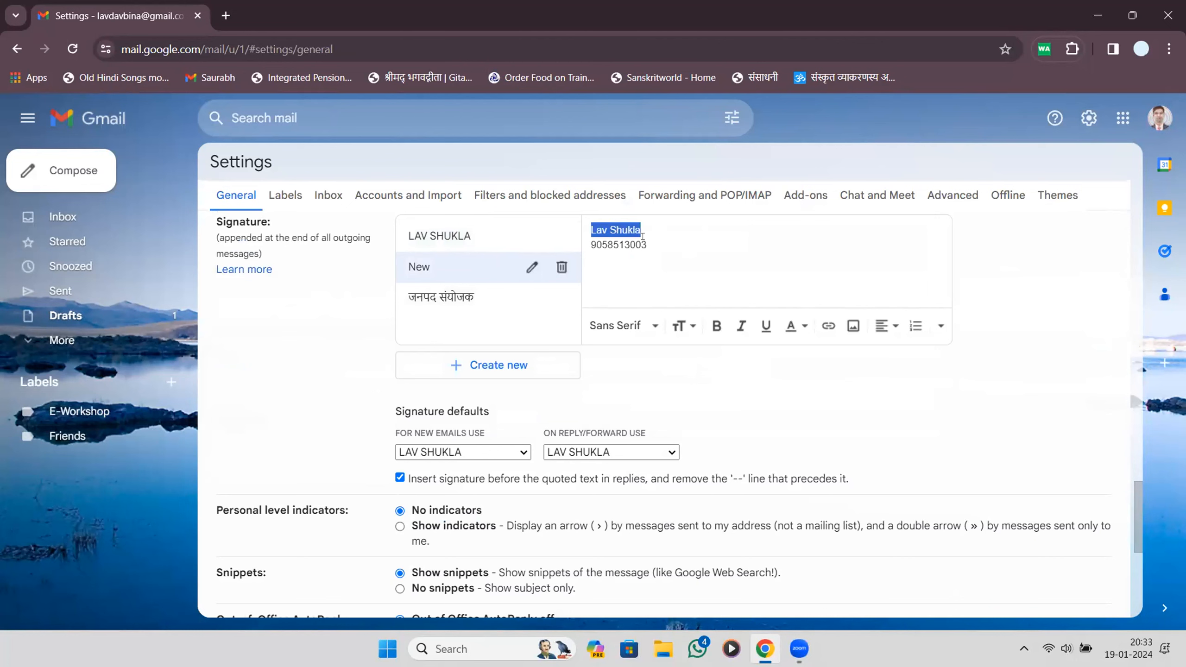
click(715, 326)
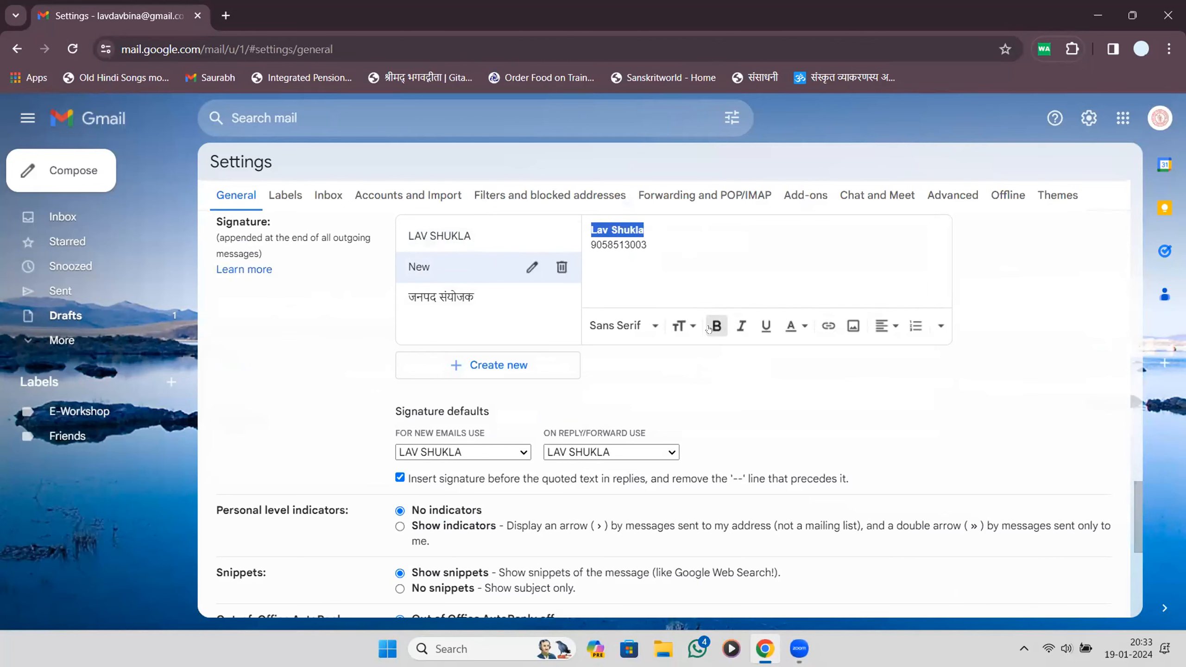
click(796, 322)
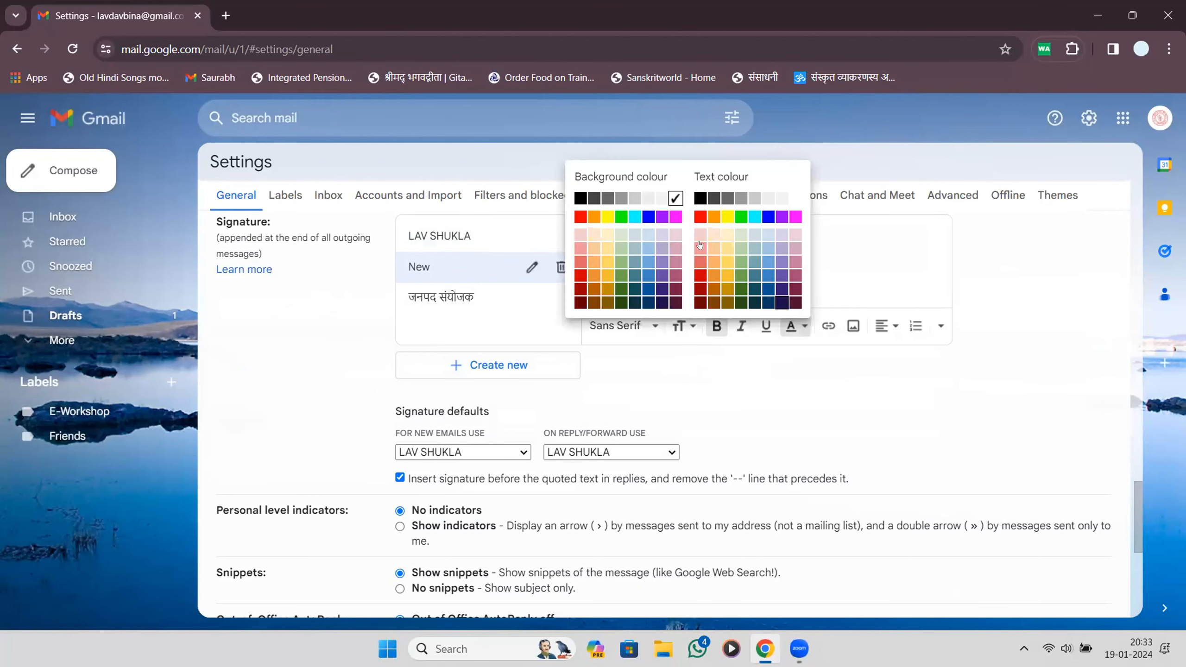
click(698, 231)
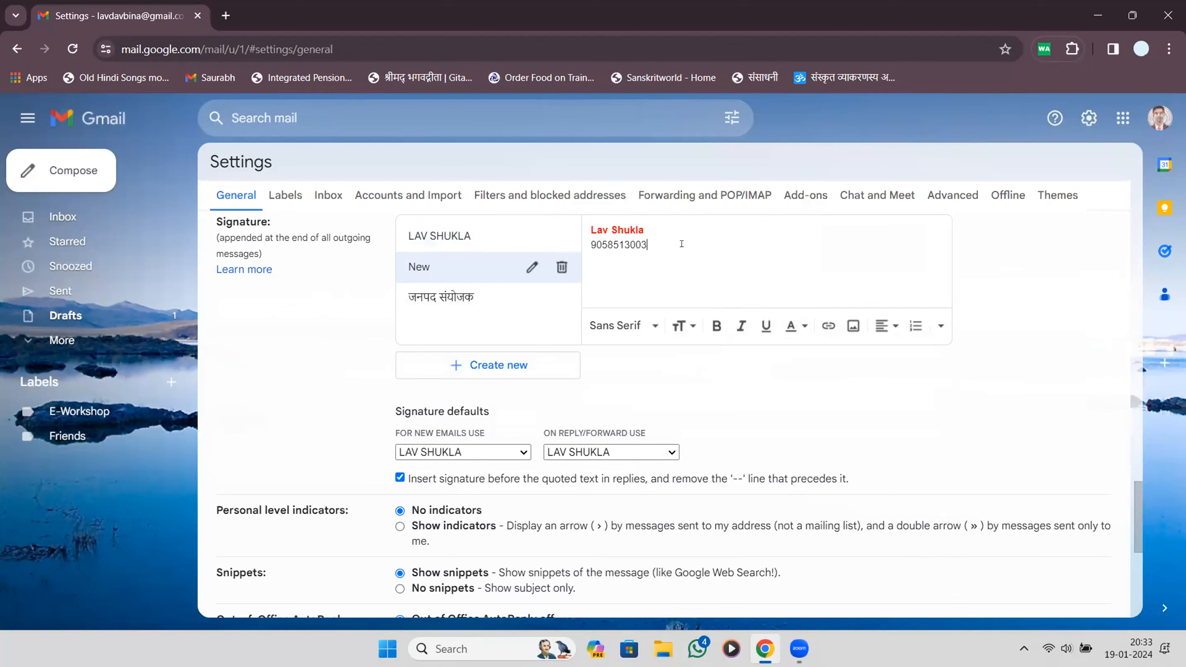
Colour the New signature's phone number blue and save the settings.
drag(681, 243, 492, 264)
click(805, 326)
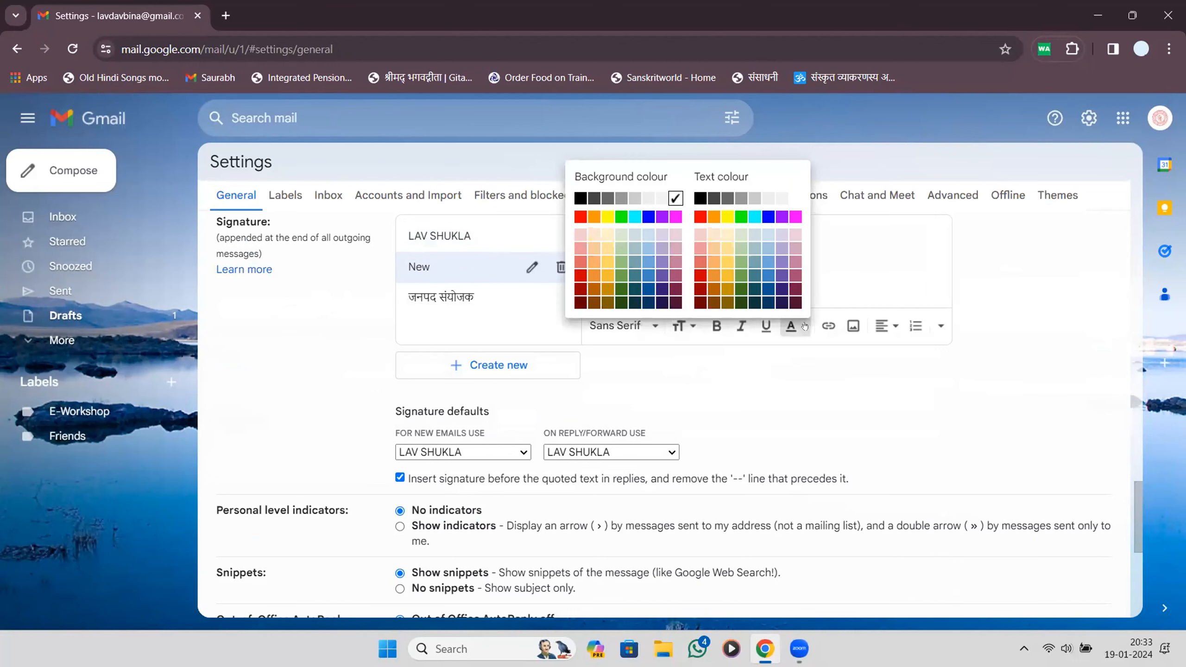
click(782, 217)
click(783, 311)
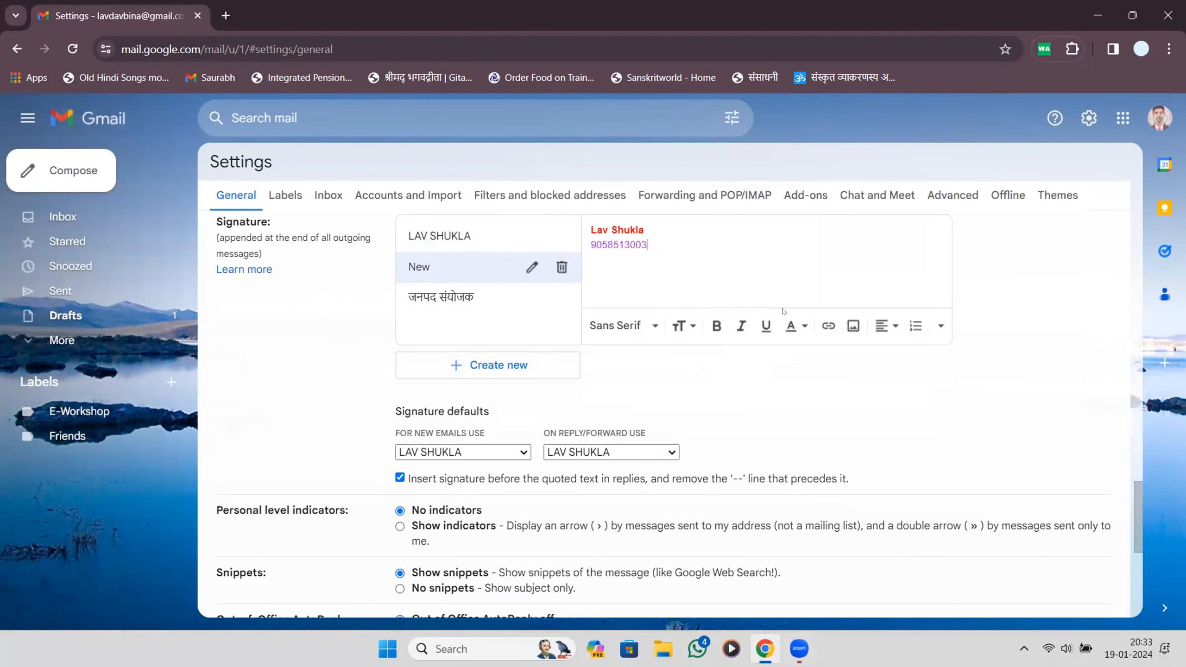
key(shift+Home)
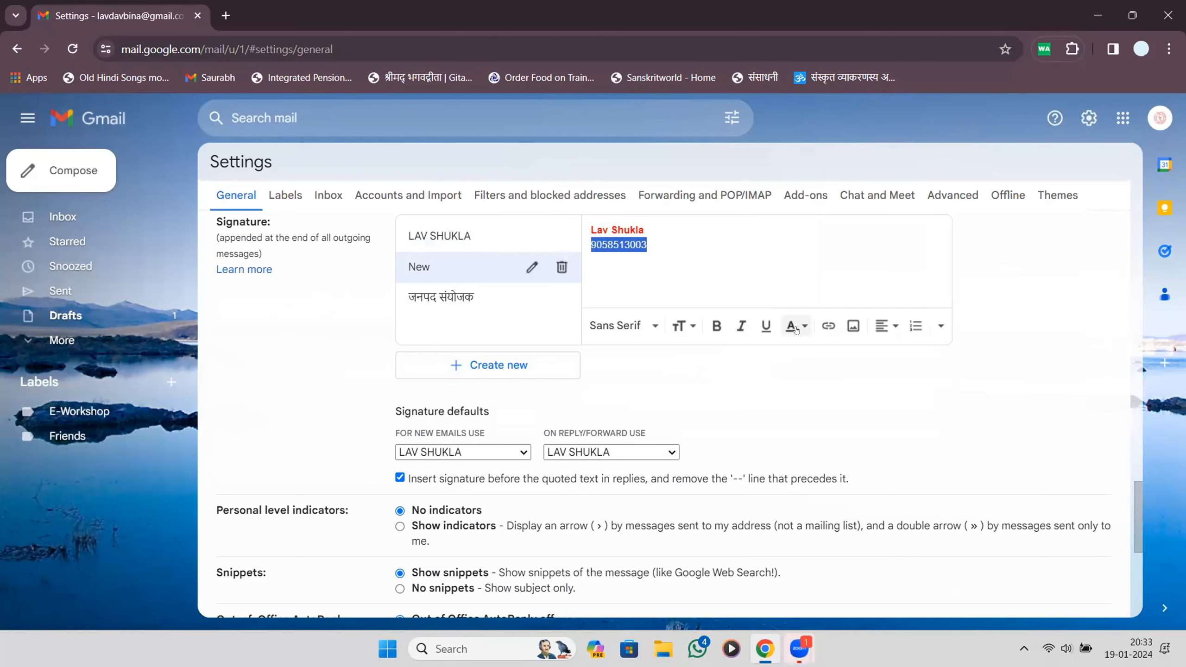
click(796, 329)
click(766, 219)
click(812, 371)
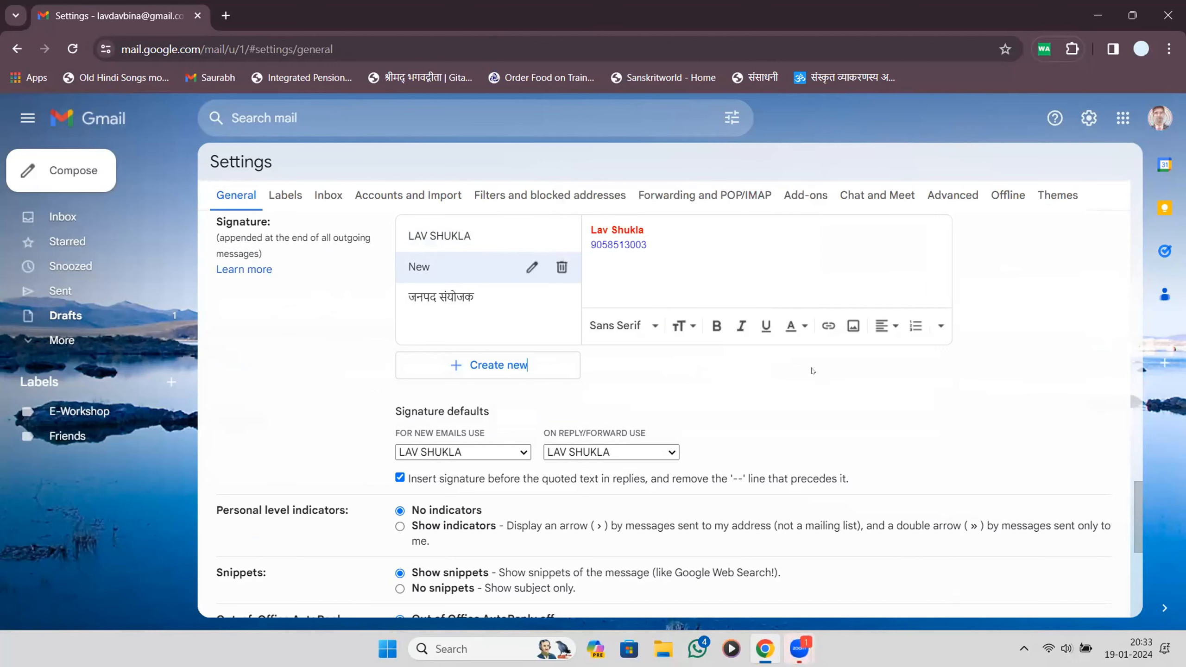
scroll(620, 423, down, 7)
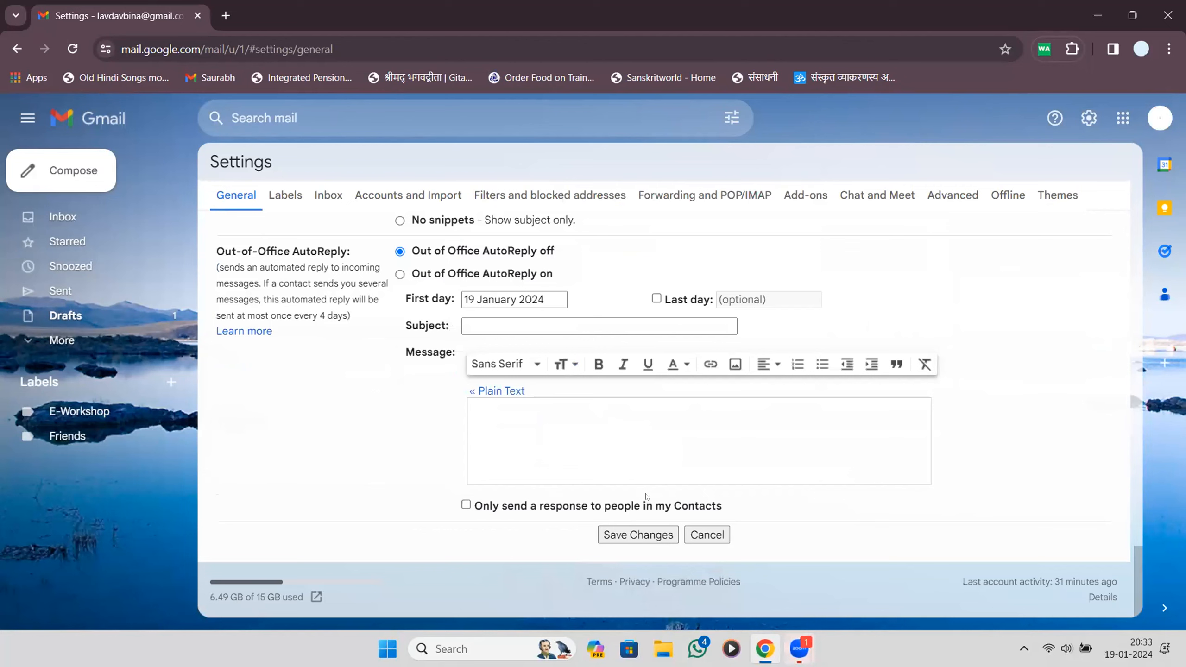
click(638, 534)
In a new message, swap between the New and original signatures, ending on New, then discard it.
click(82, 183)
click(80, 411)
click(1000, 606)
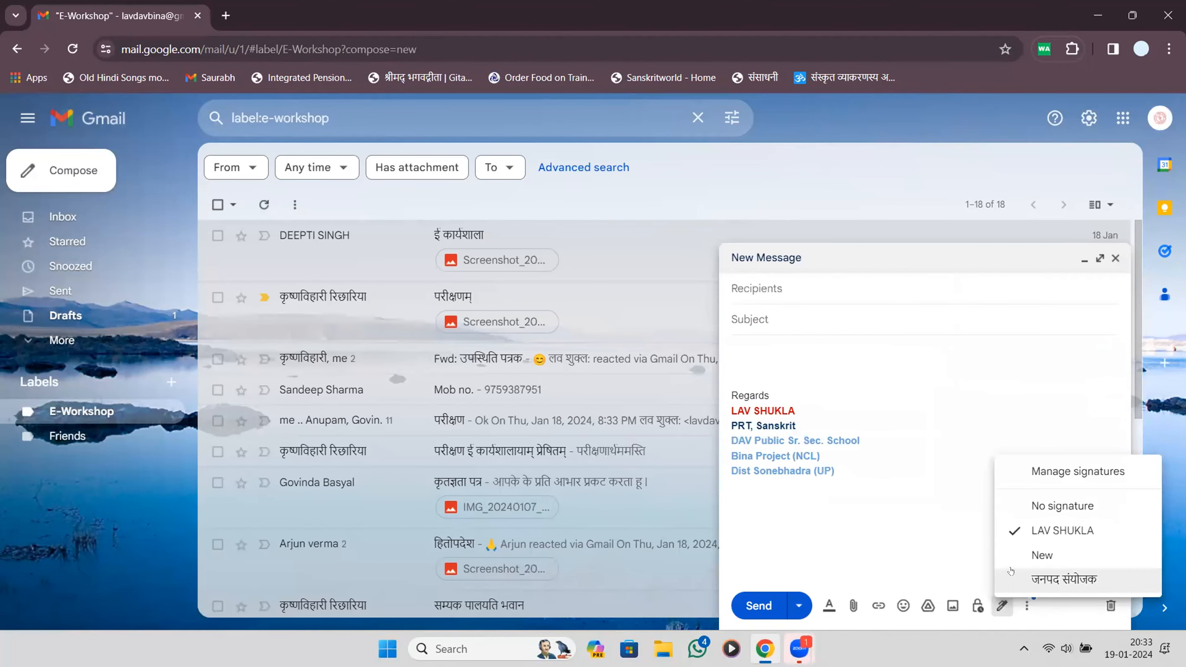
click(1015, 558)
click(1001, 606)
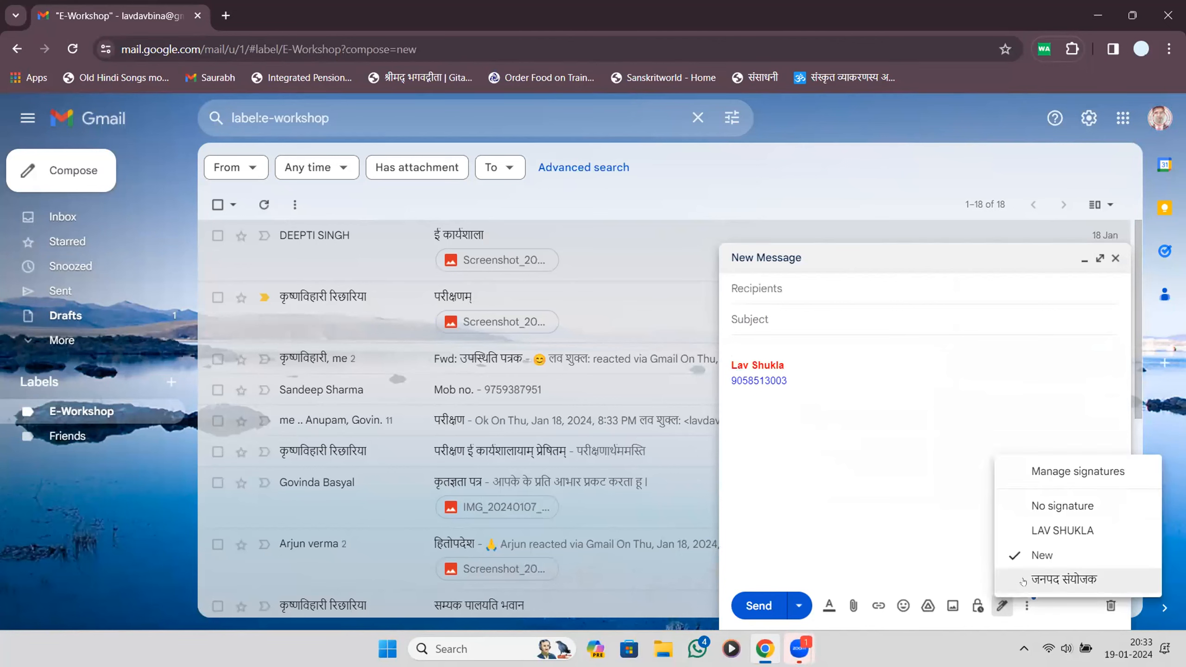
click(1037, 532)
click(1001, 605)
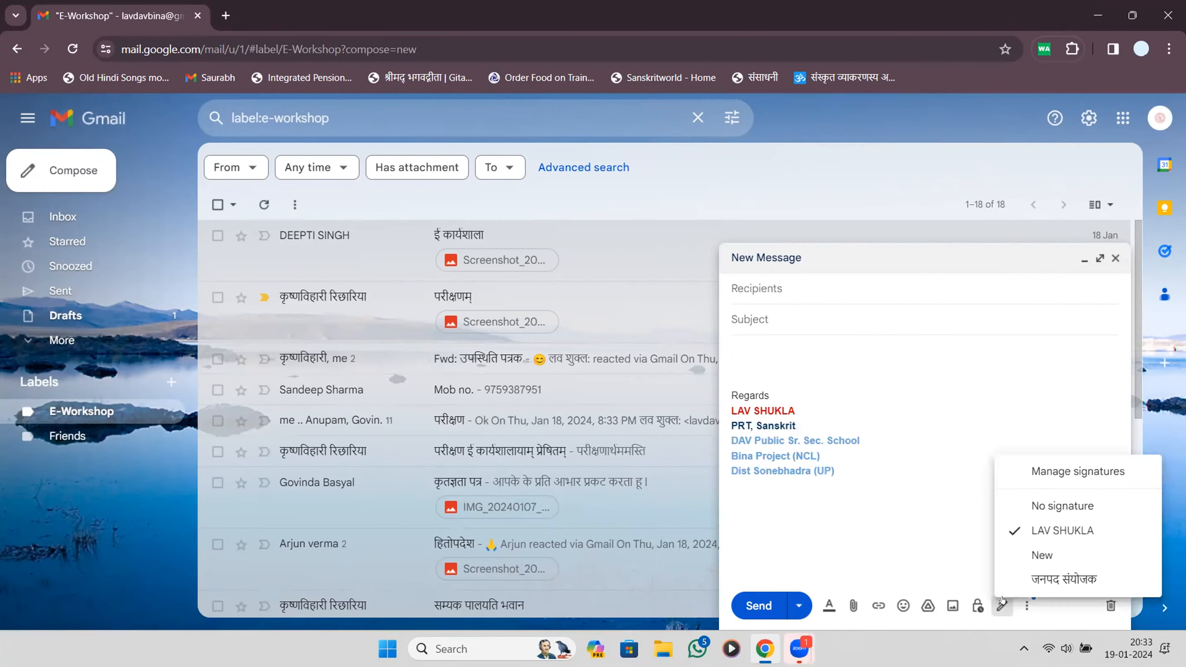
click(1034, 558)
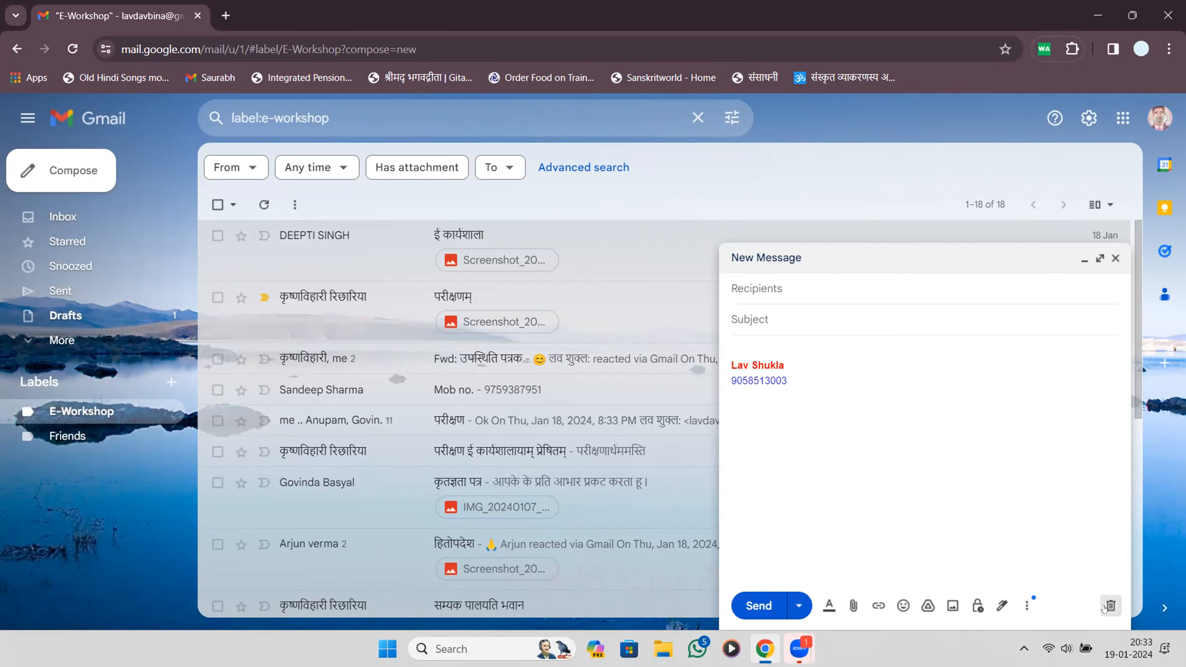
click(1111, 606)
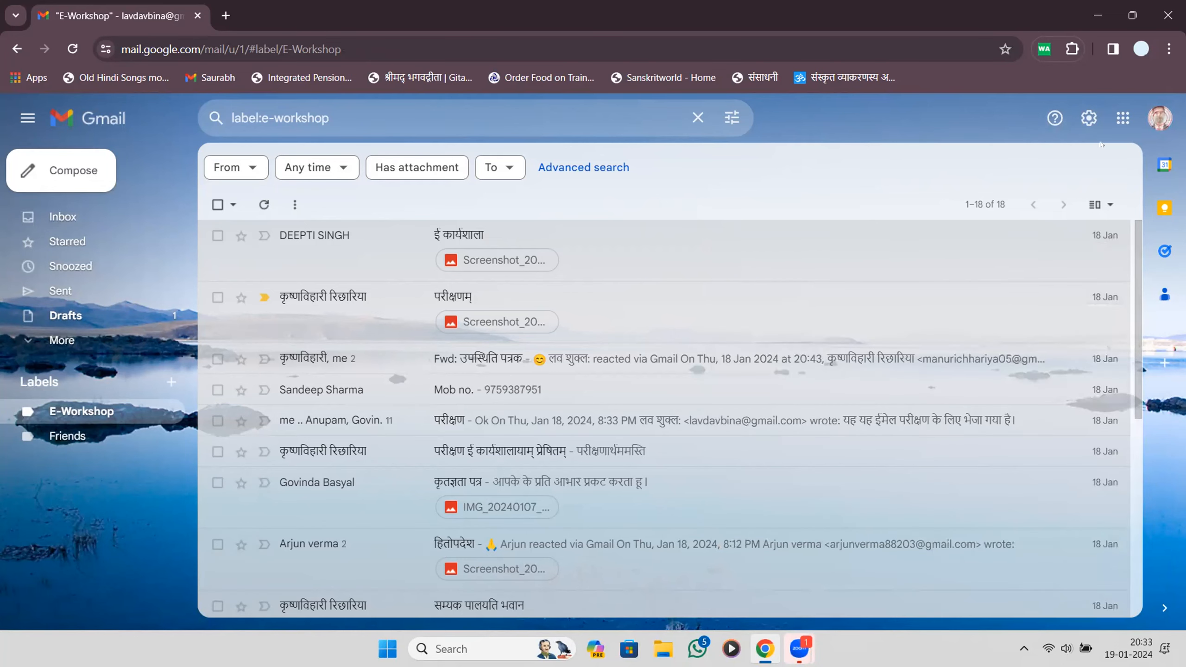
Delete the New signature from the Signature settings.
click(1085, 120)
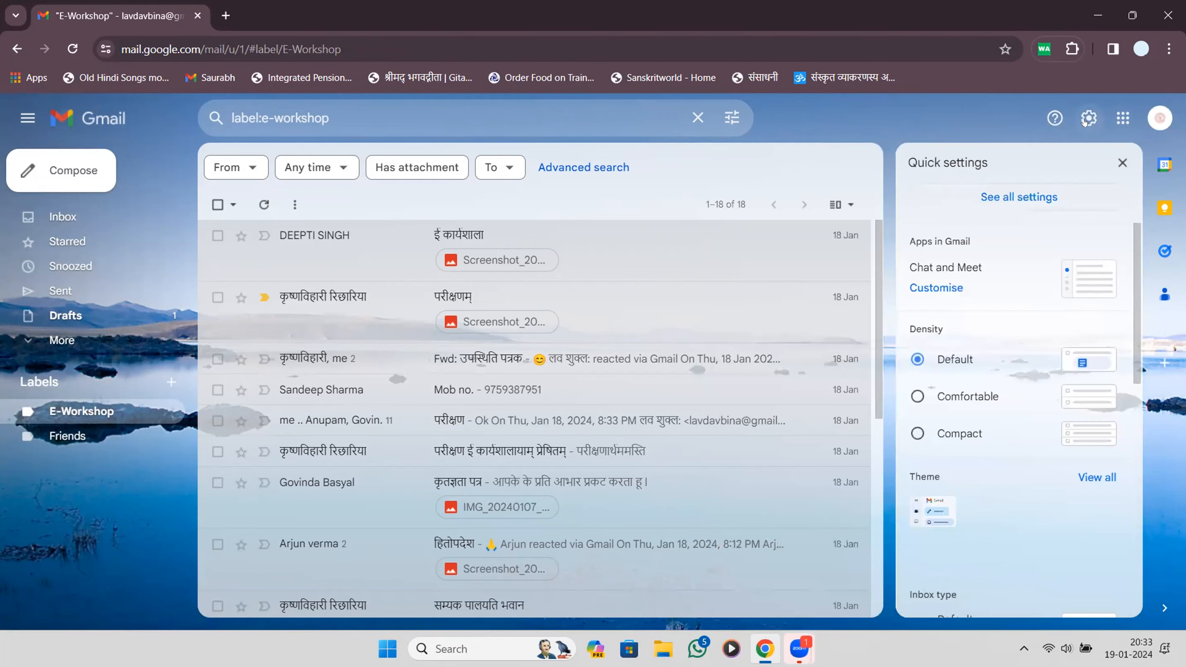
click(1056, 196)
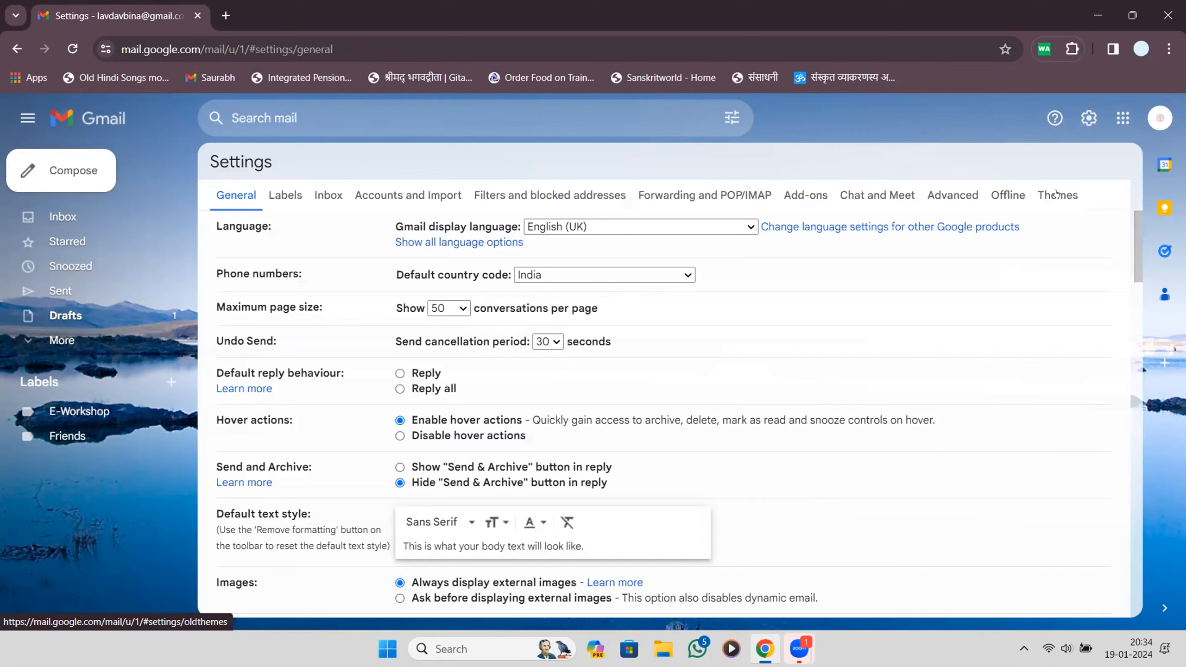
scroll(234, 229, down, 15)
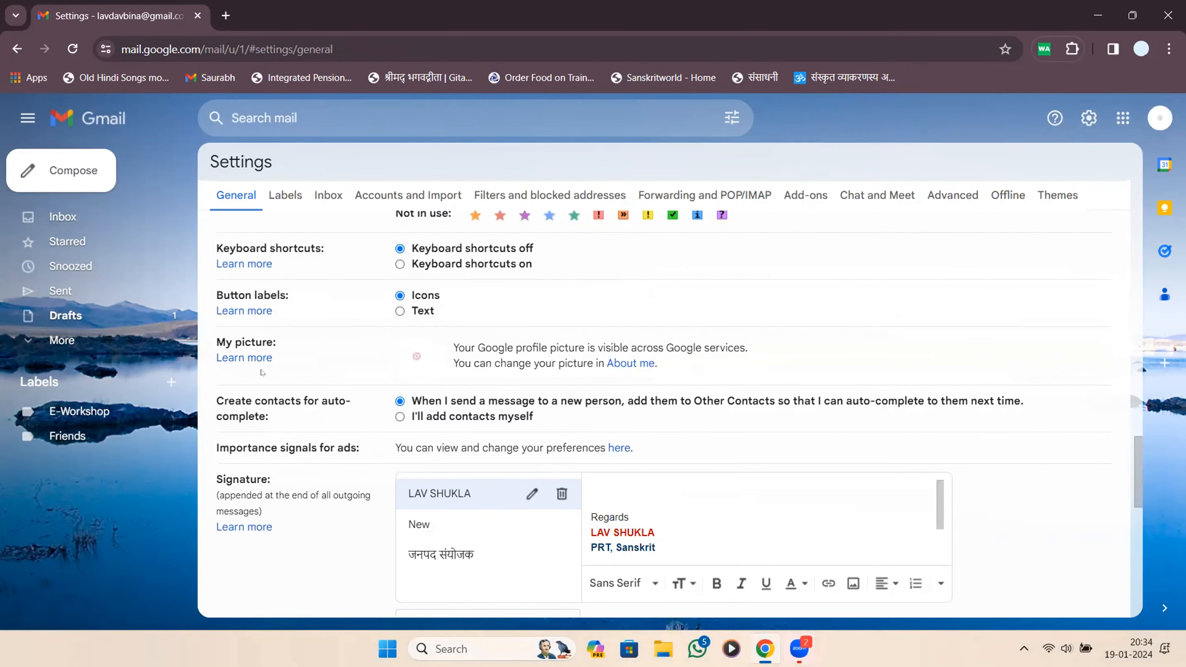
drag(218, 491, 319, 551)
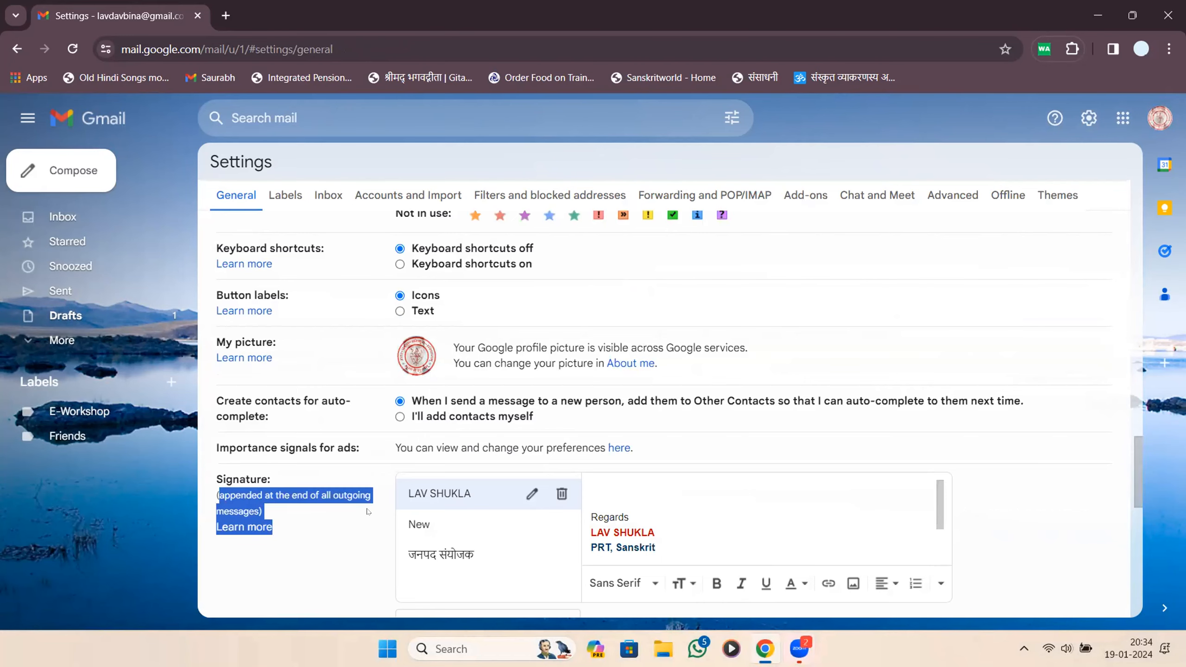
scroll(369, 512, down, 5)
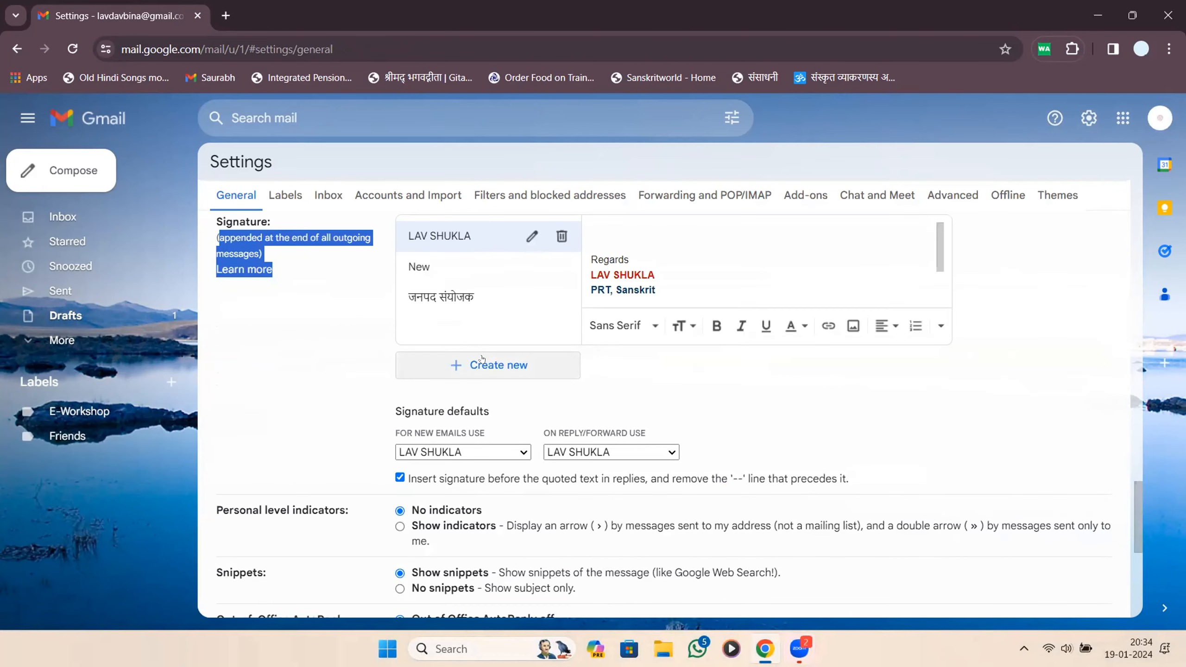
click(553, 268)
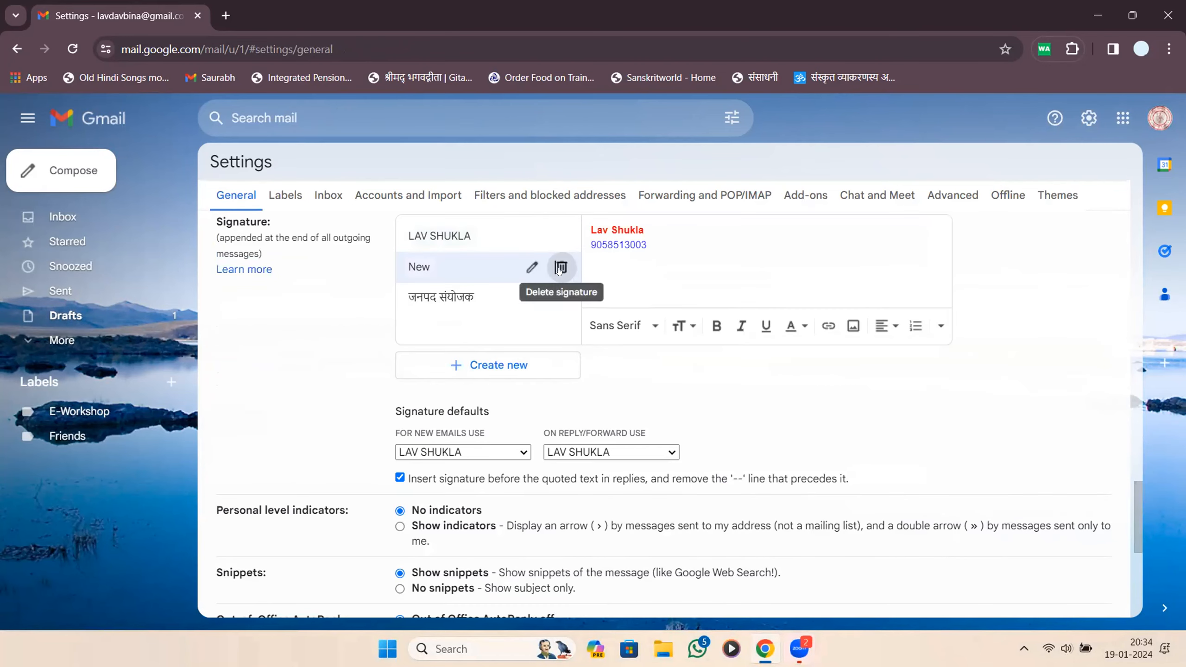
click(559, 268)
click(675, 393)
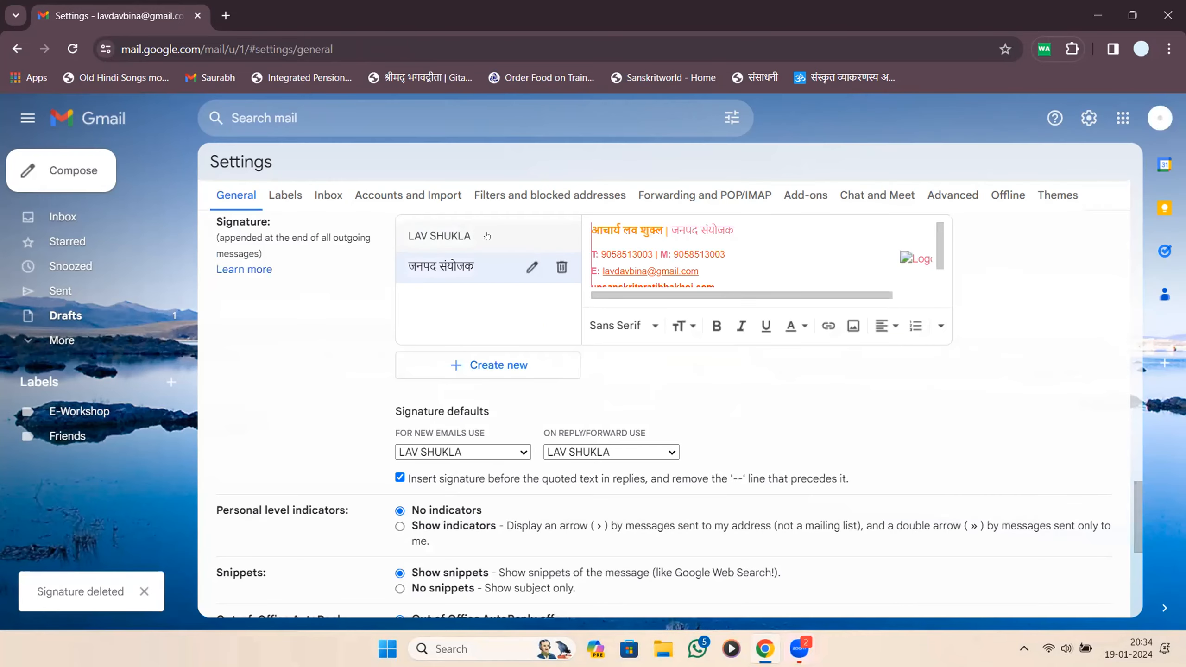
Review the first remaining signature, then stop sharing the screen.
scroll(483, 238, up, 5)
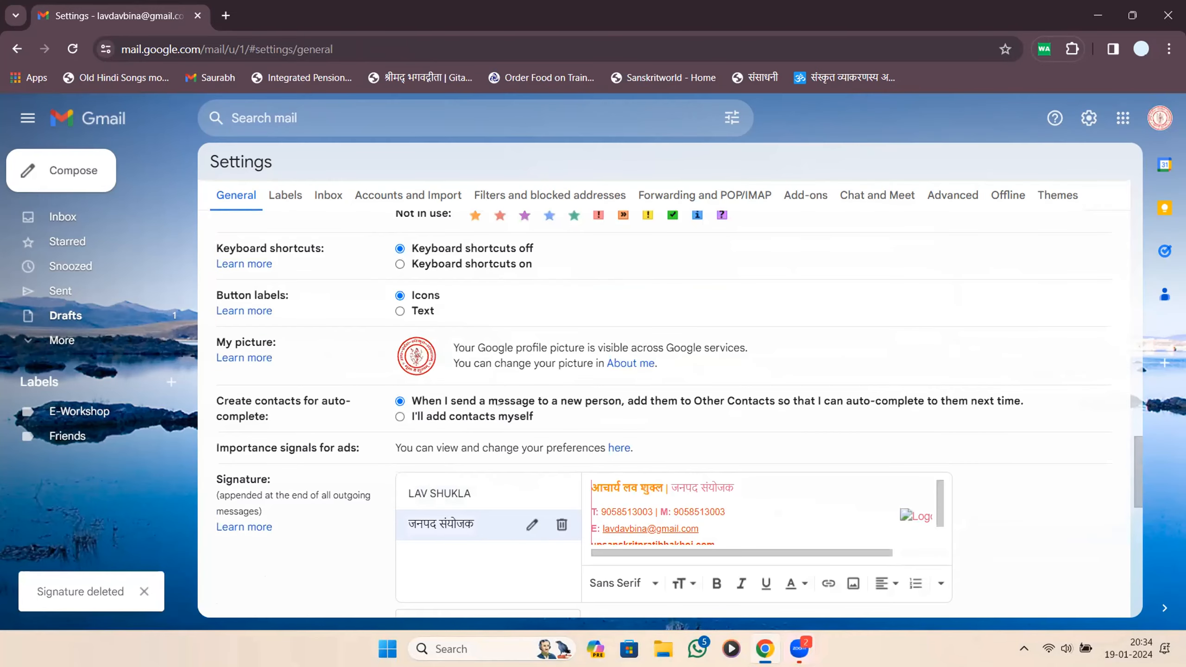
click(481, 480)
scroll(721, 247, down, 6)
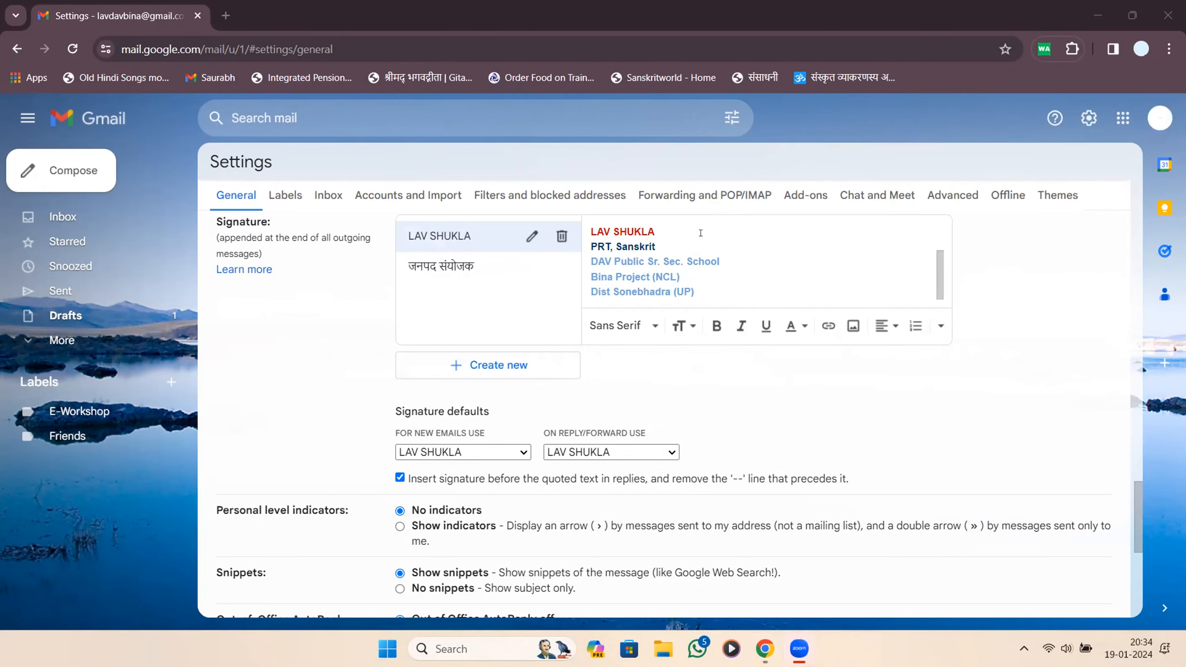
scroll(700, 233, down, 5)
scroll(546, 302, up, 4)
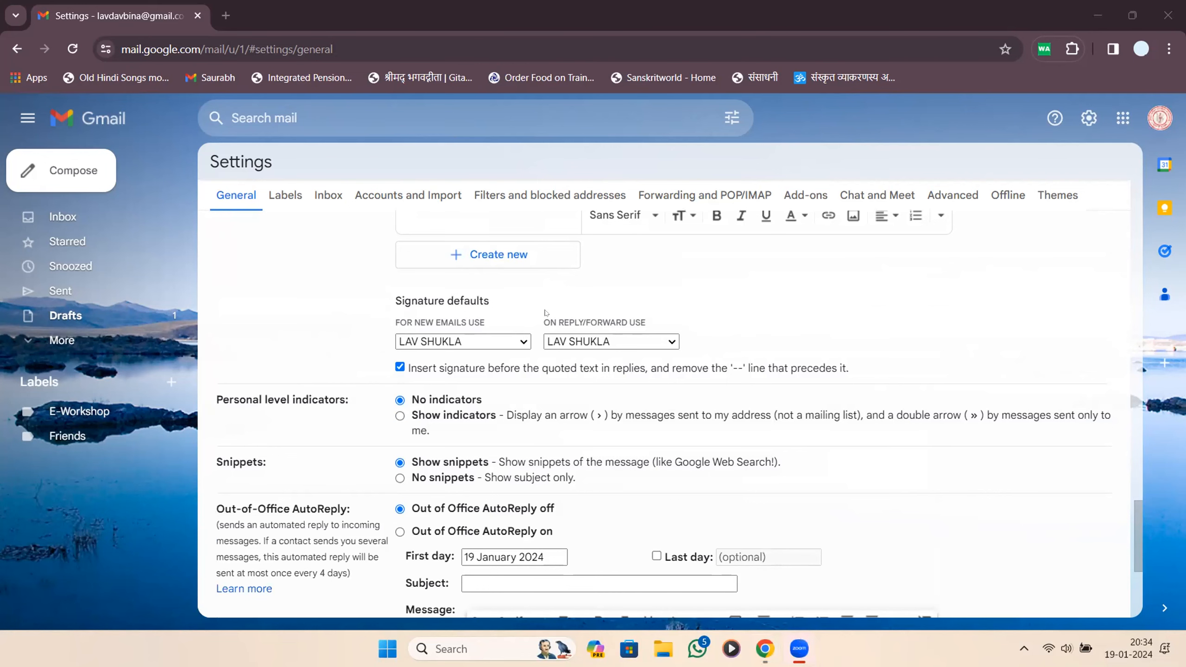
scroll(547, 302, down, 5)
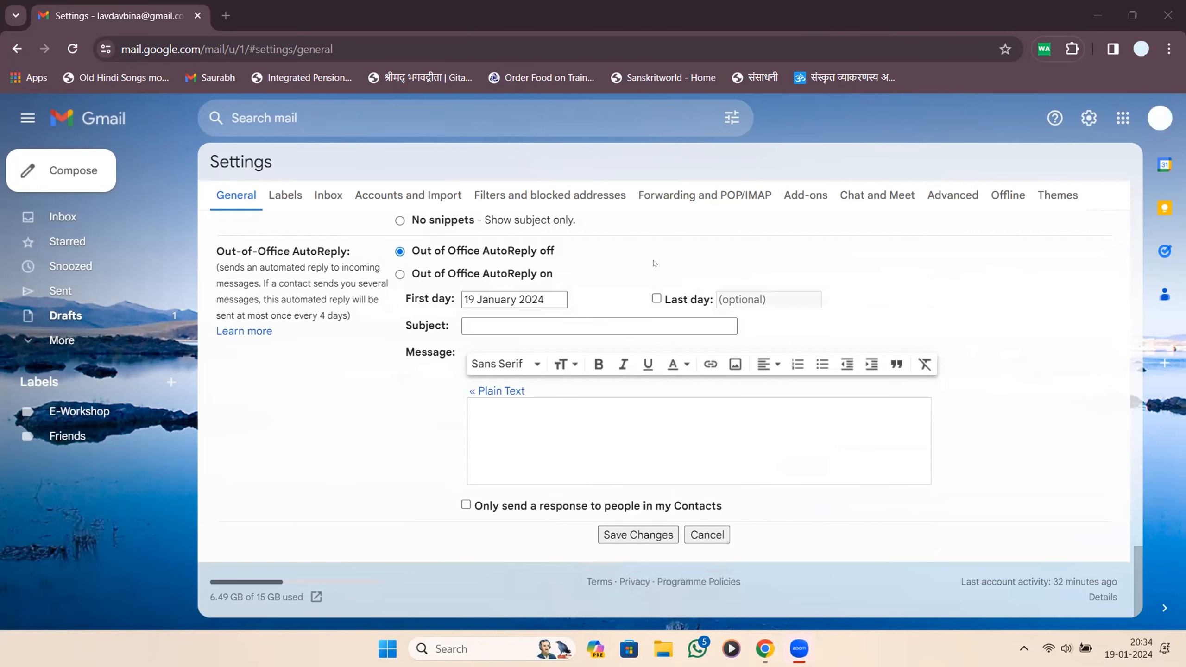
click(656, 4)
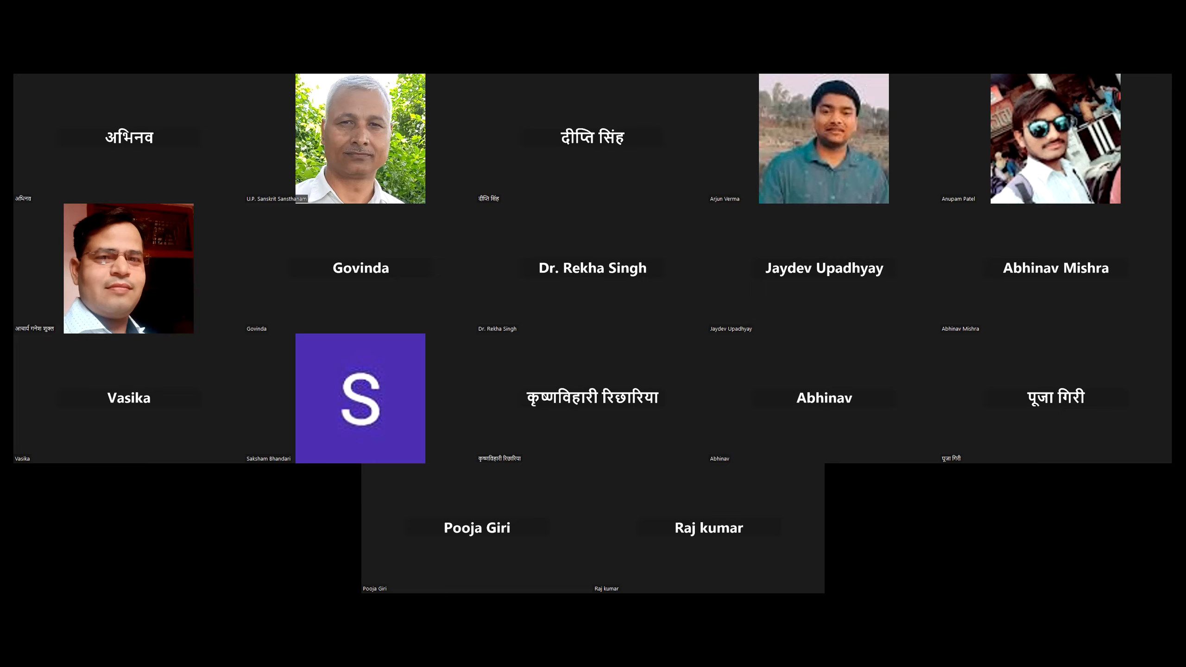
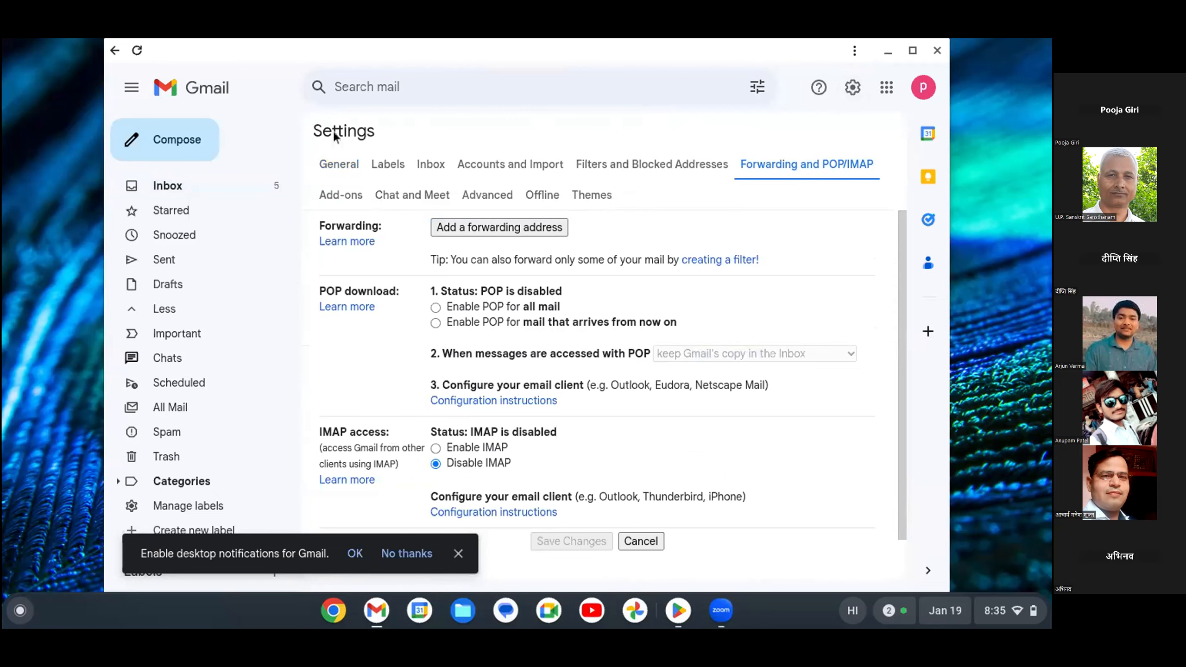
Go to the General settings tab and scroll down to the empty Signature section.
click(341, 167)
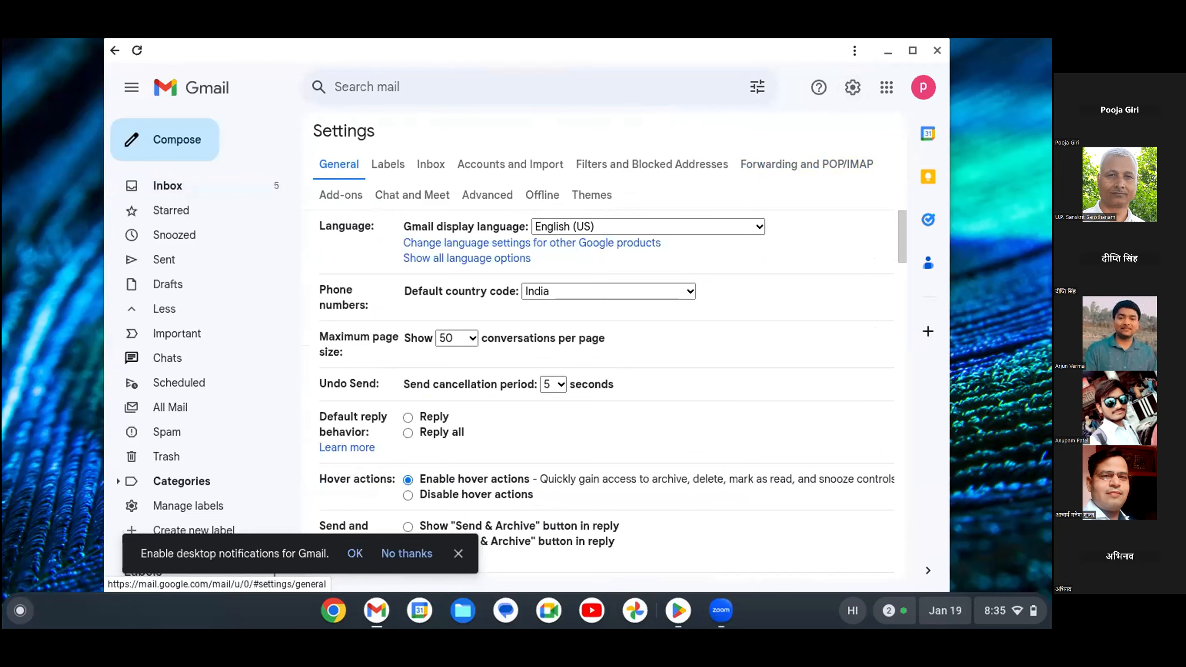
scroll(607, 394, down, 5)
scroll(607, 395, down, 5)
scroll(607, 395, down, 3)
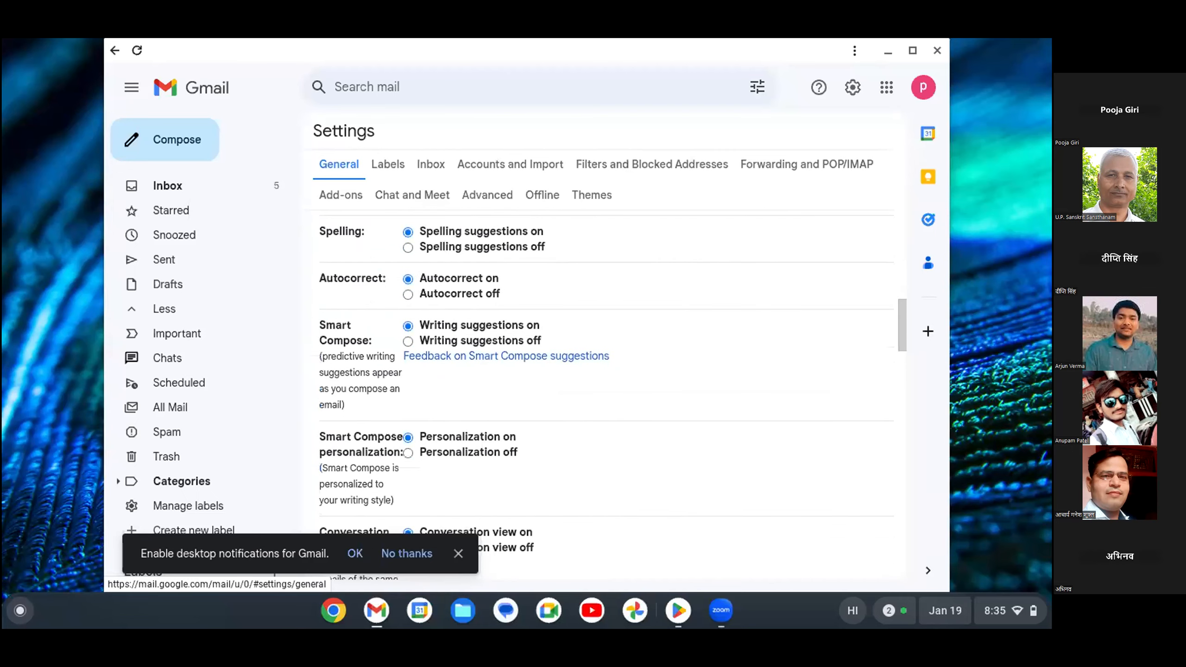
scroll(607, 395, down, 5)
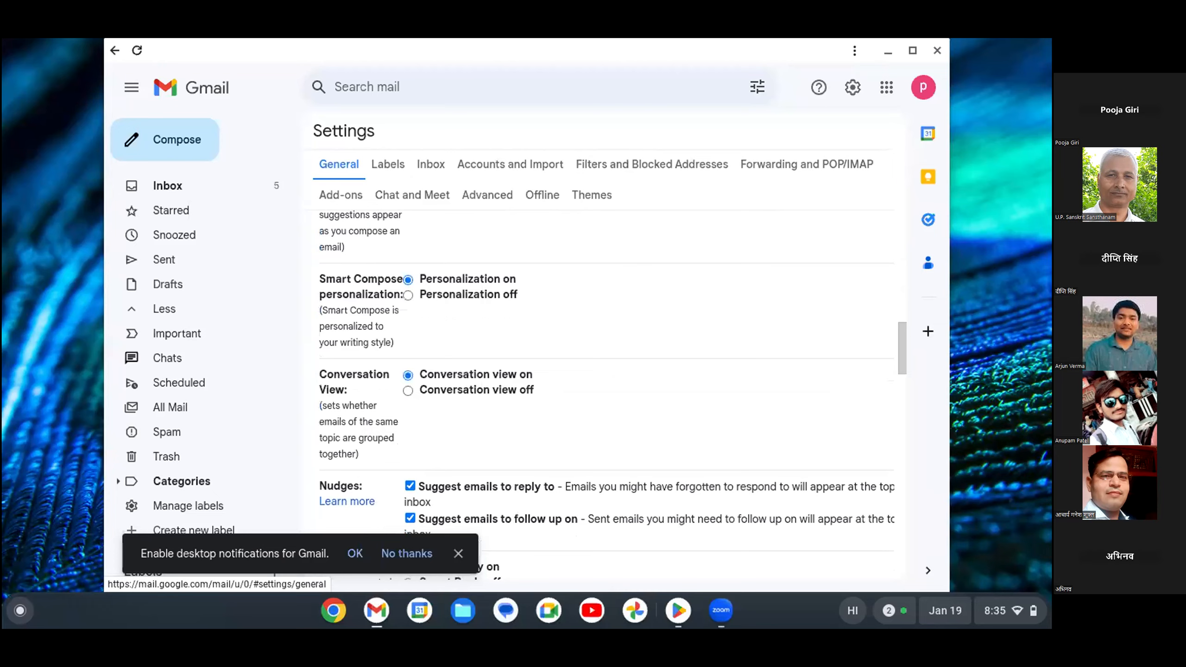
scroll(607, 395, down, 8)
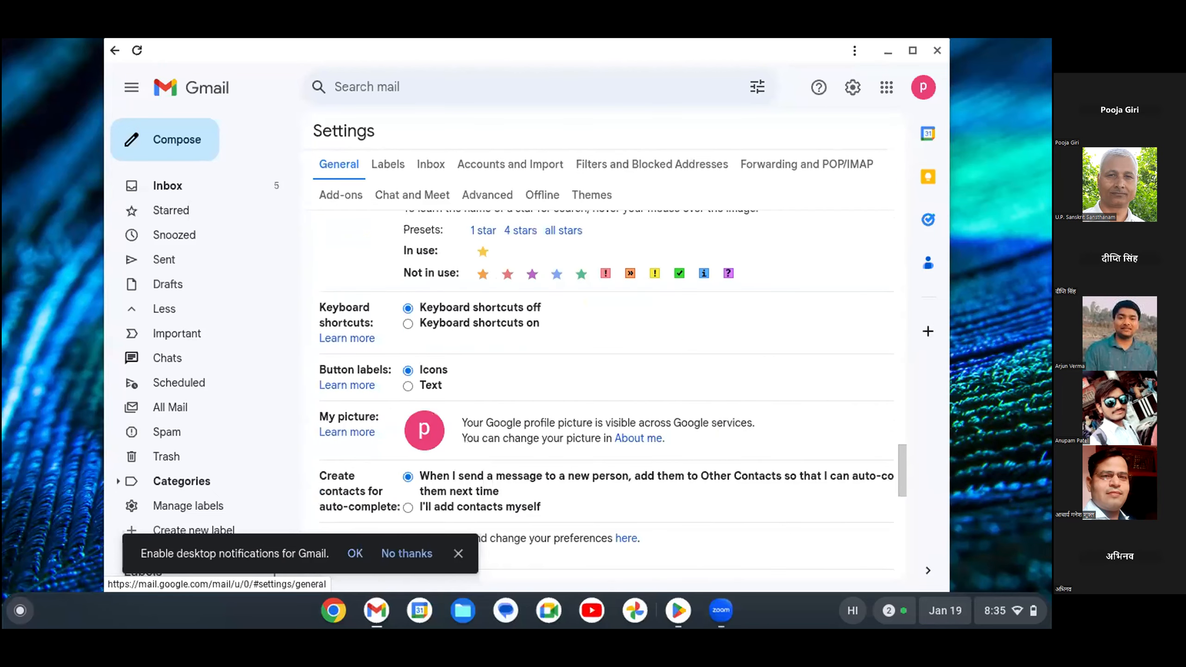
scroll(606, 395, down, 1)
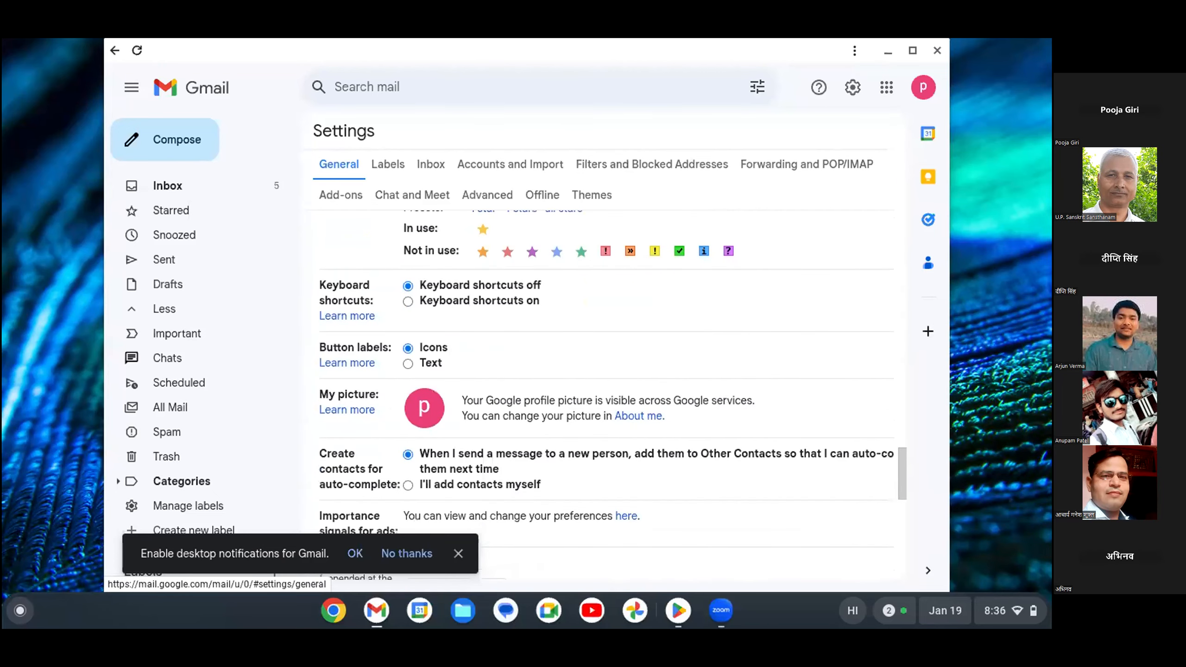
scroll(606, 394, down, 5)
scroll(607, 394, up, 3)
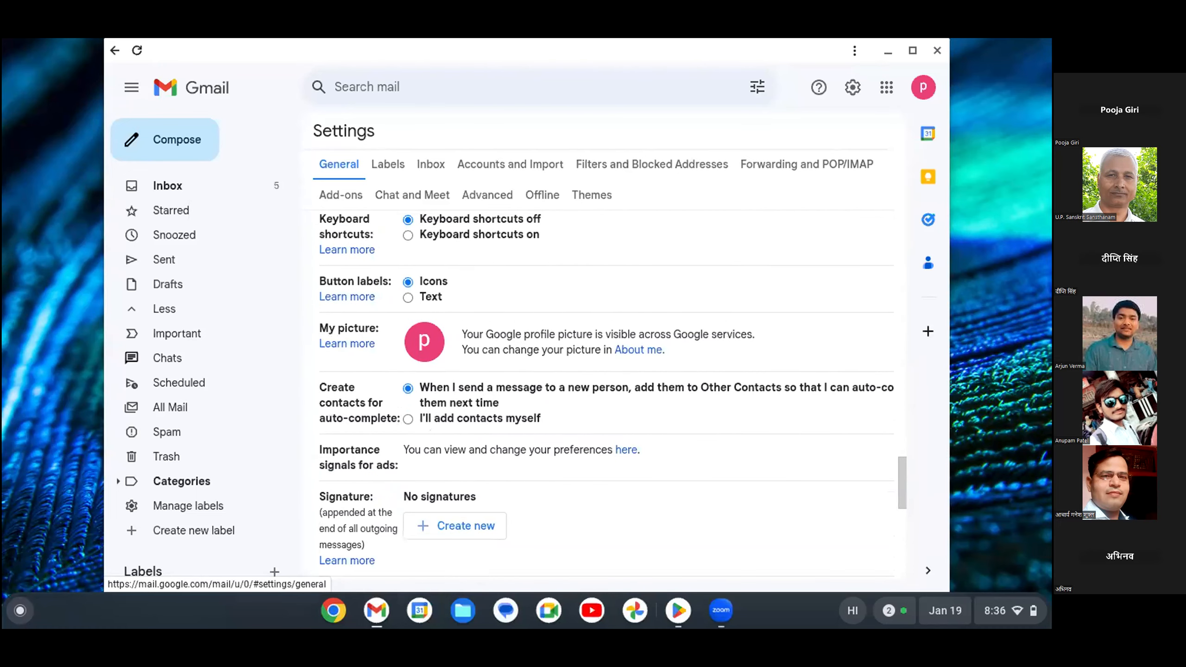
scroll(607, 394, down, 3)
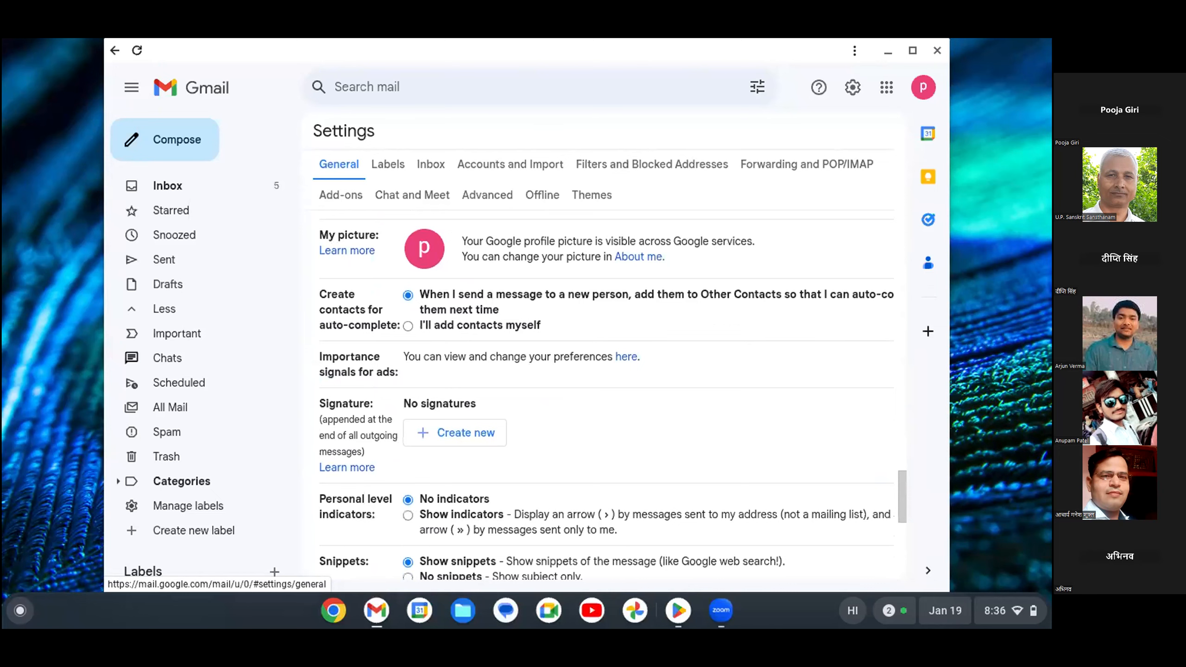
scroll(607, 395, down, 1)
Create a new signature whose title is a first name typed in Hindi transliteration.
click(455, 400)
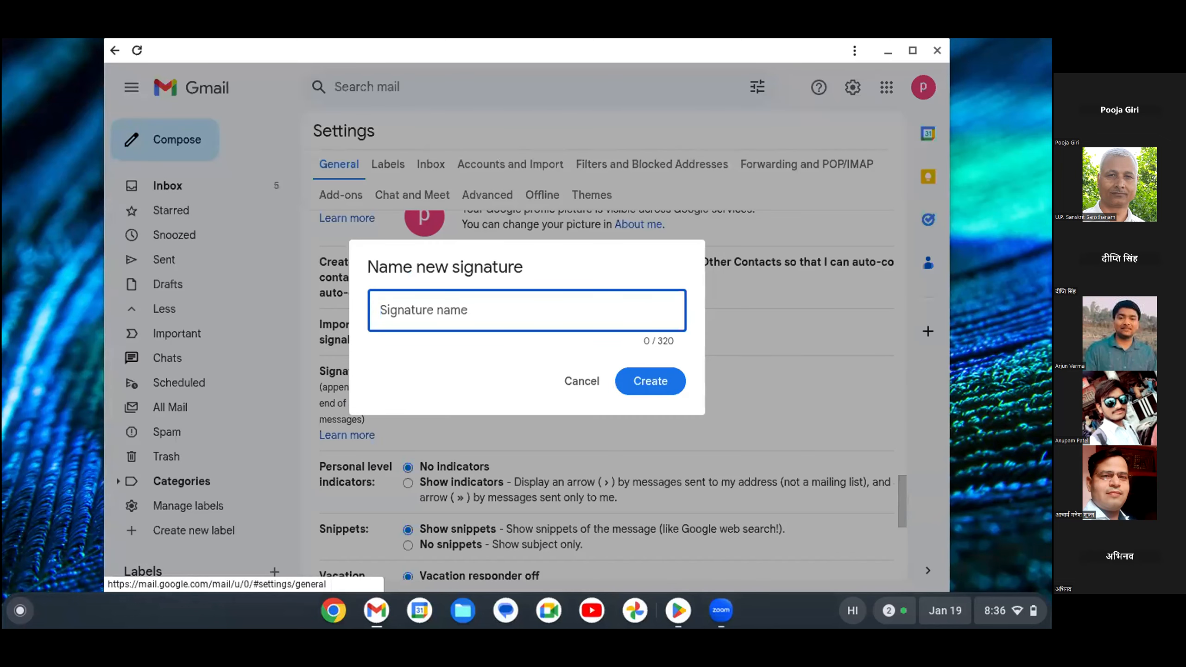
text(pooja)
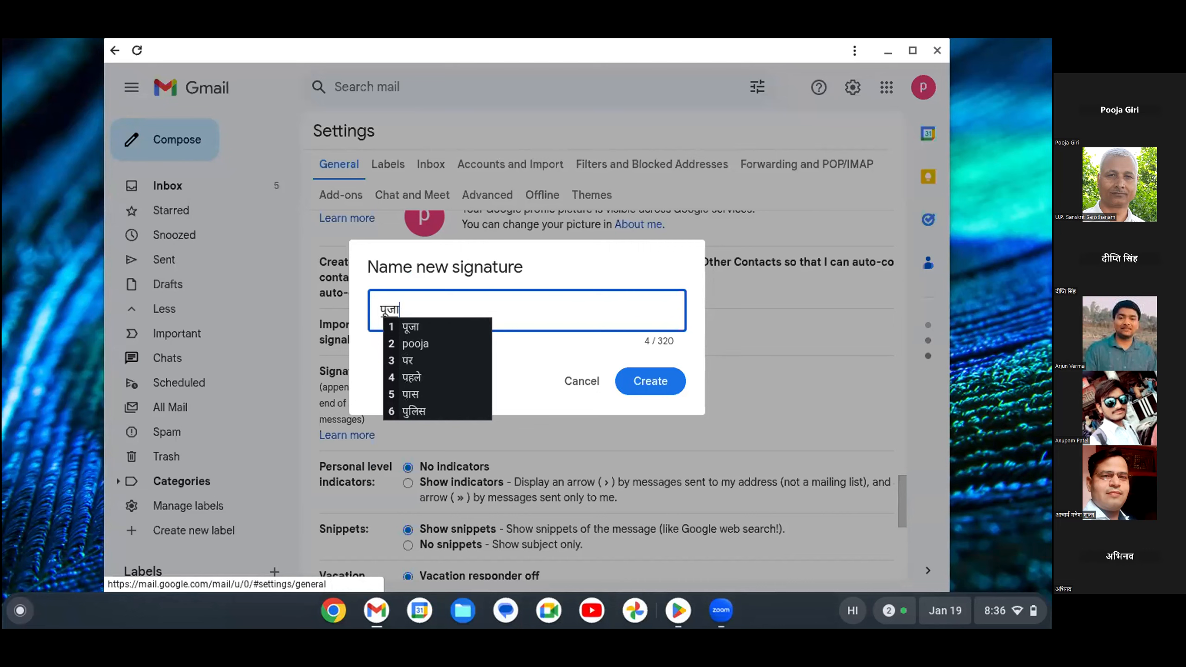
key(Return)
key(Return)
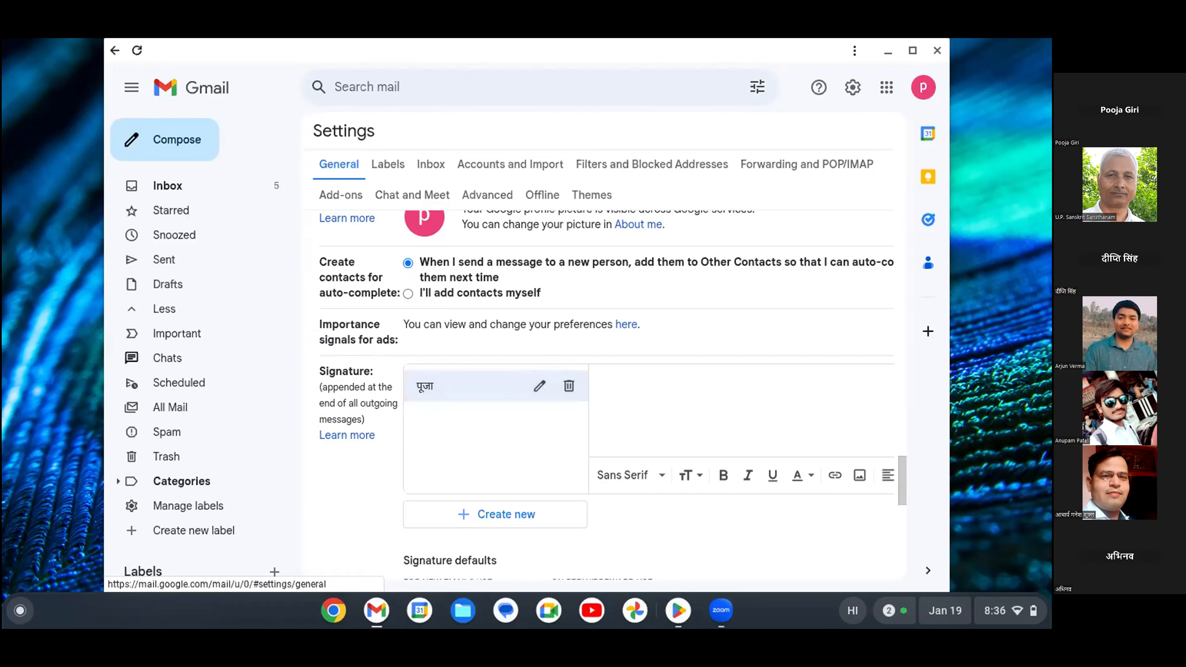
click(539, 386)
click(652, 381)
click(600, 380)
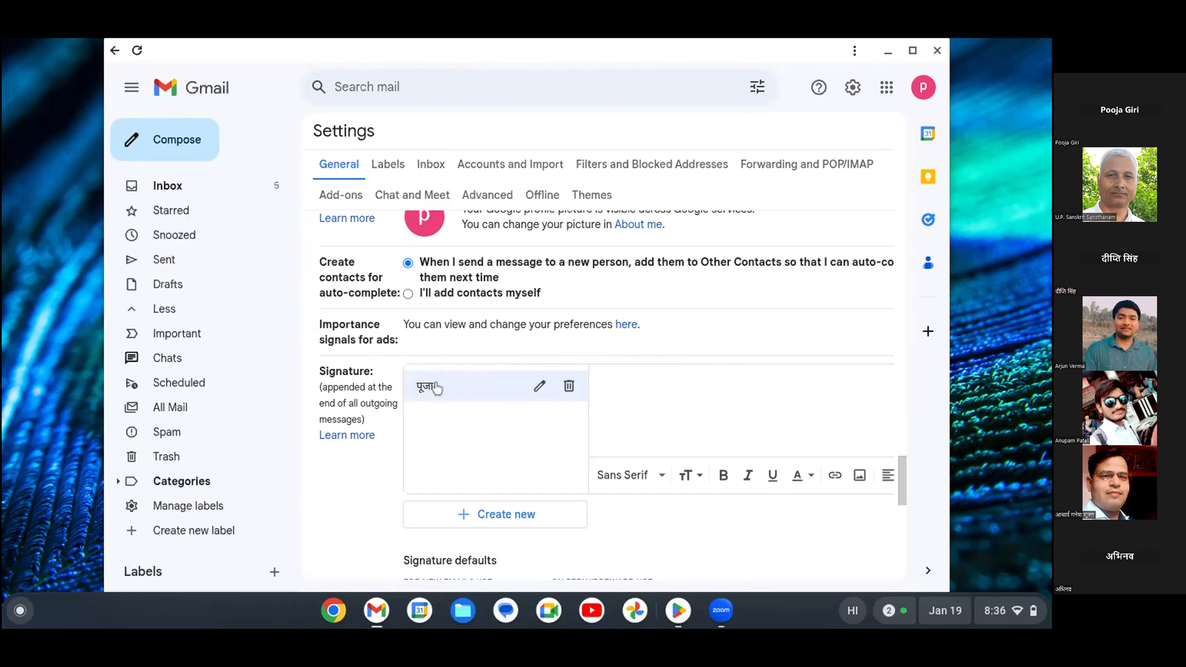
Rename the signature to a different Hindi first name.
click(539, 386)
click(400, 311)
key(BackSpace)
key(BackSpace)
key(BackSpace)
key(BackSpace)
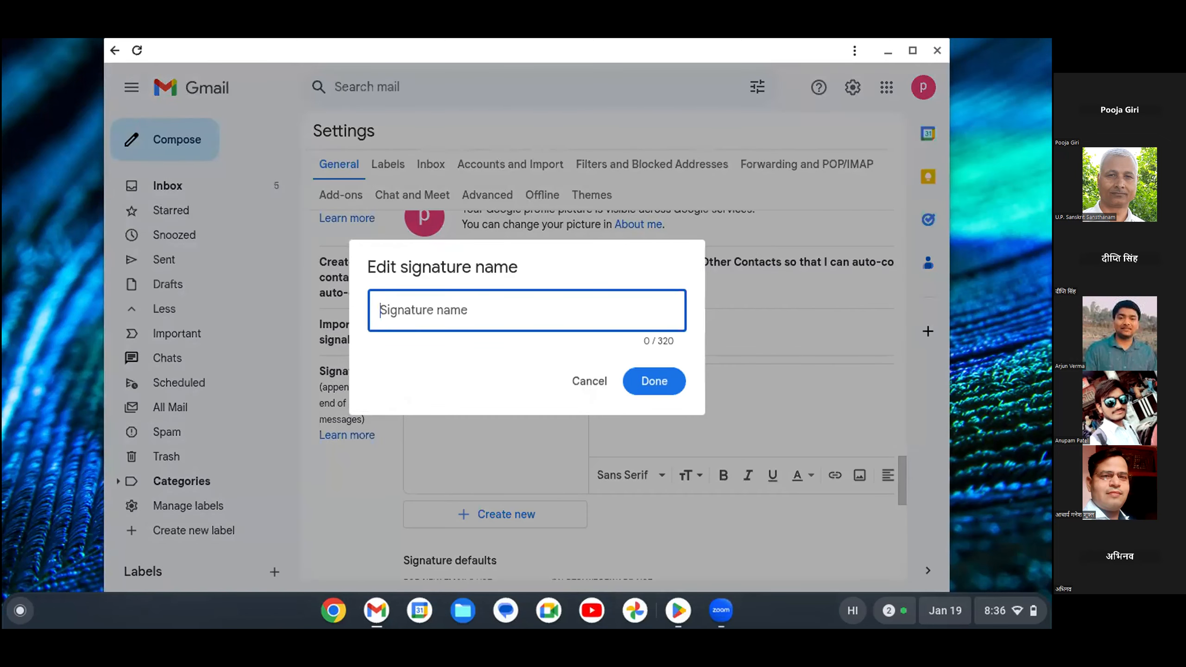
text(dee)
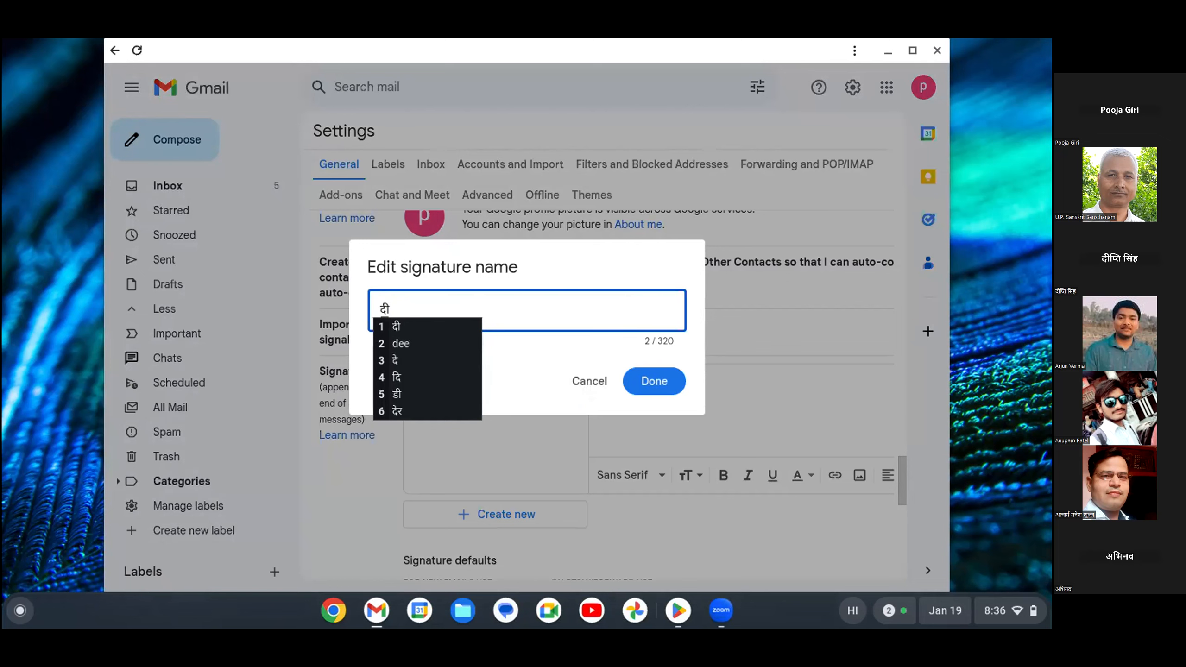
text(pti)
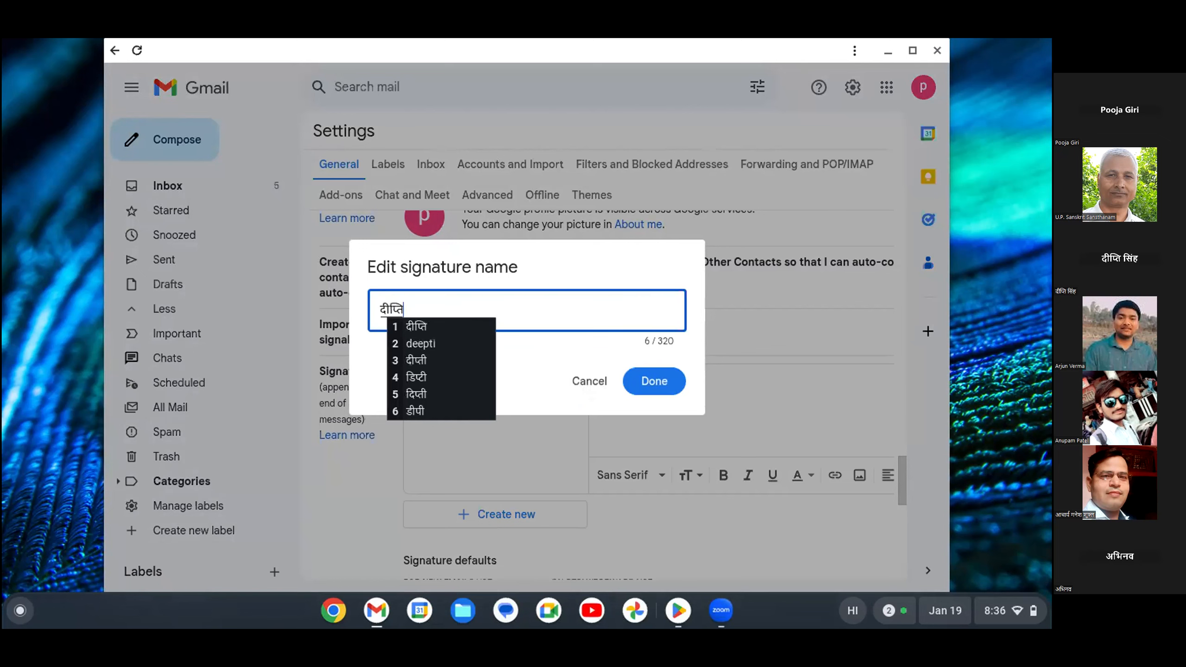
click(400, 311)
click(655, 381)
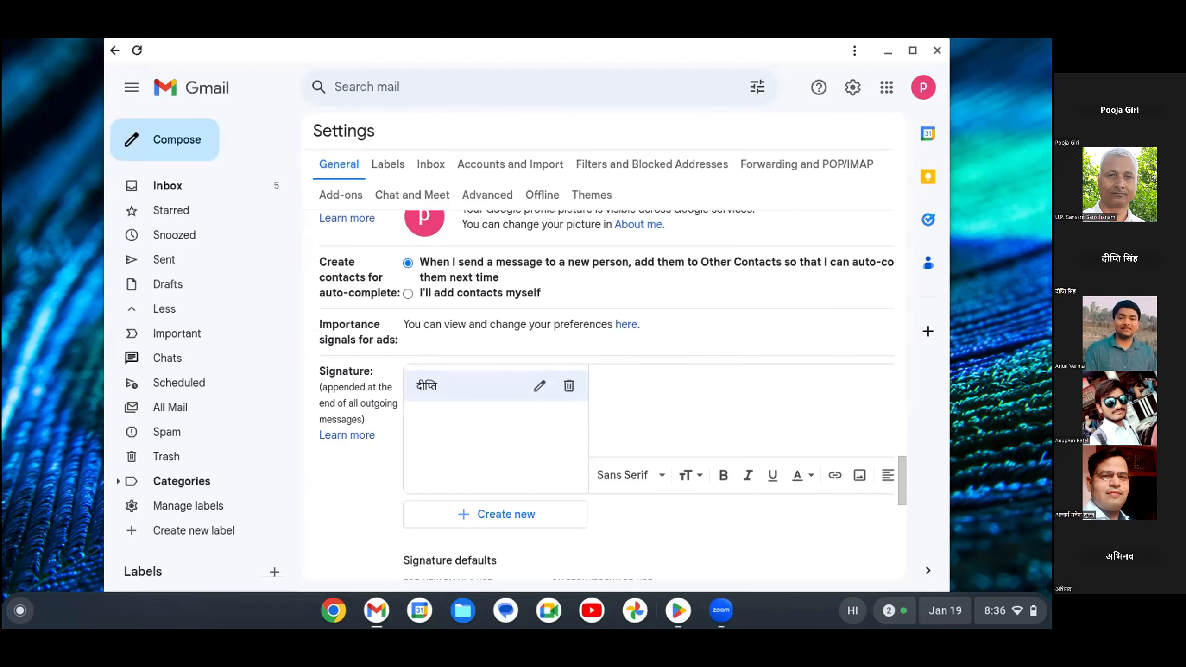
Type the person's first name and surname in Hindi Devanagari into the signature body.
click(599, 378)
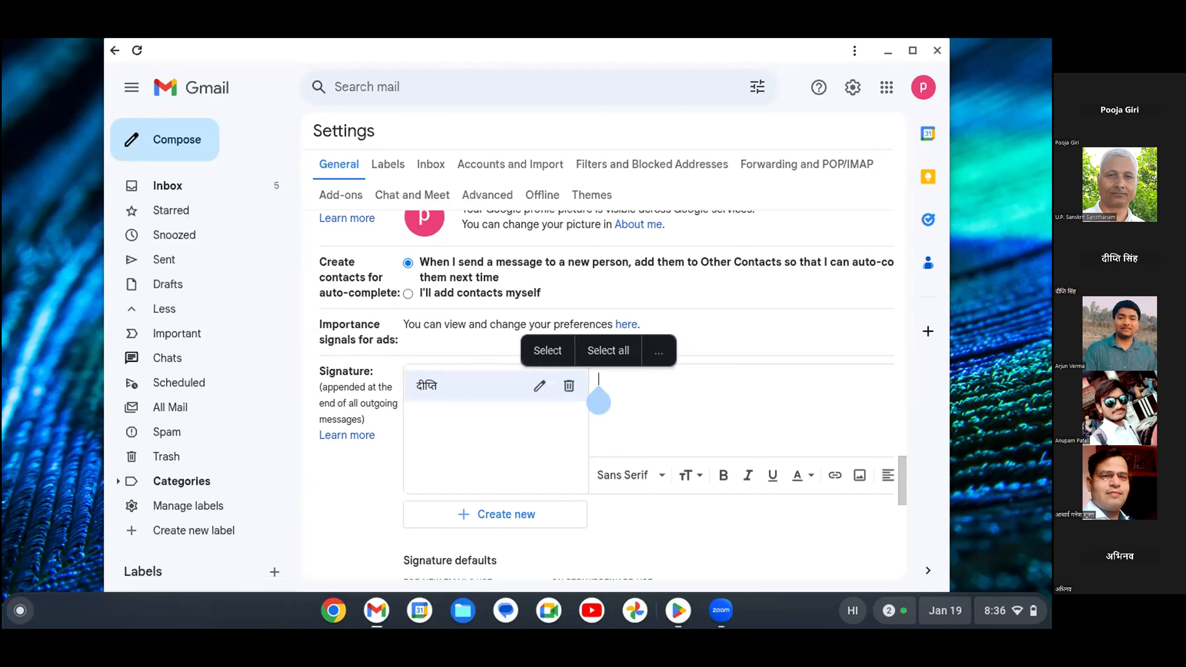
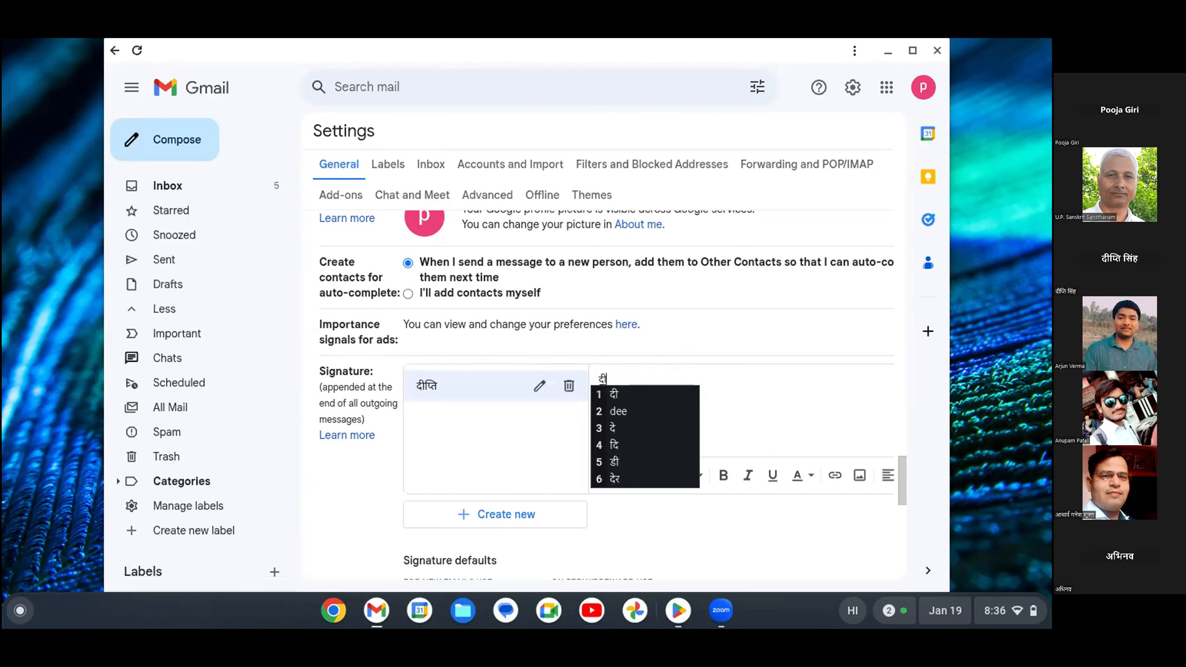
key(space)
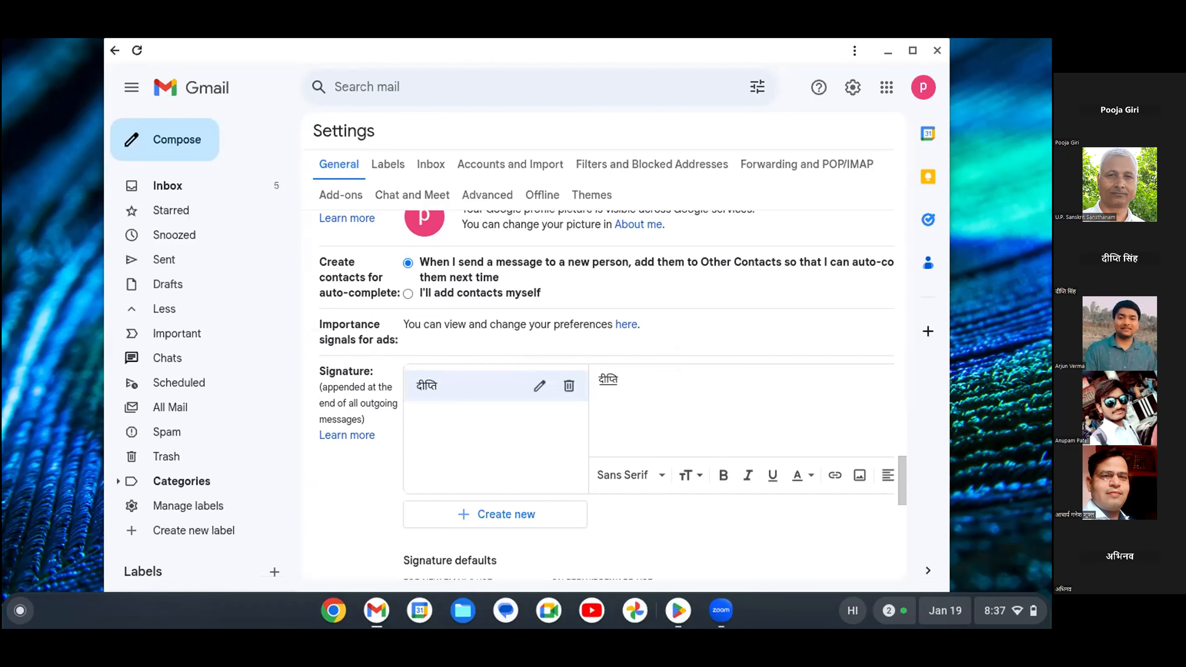
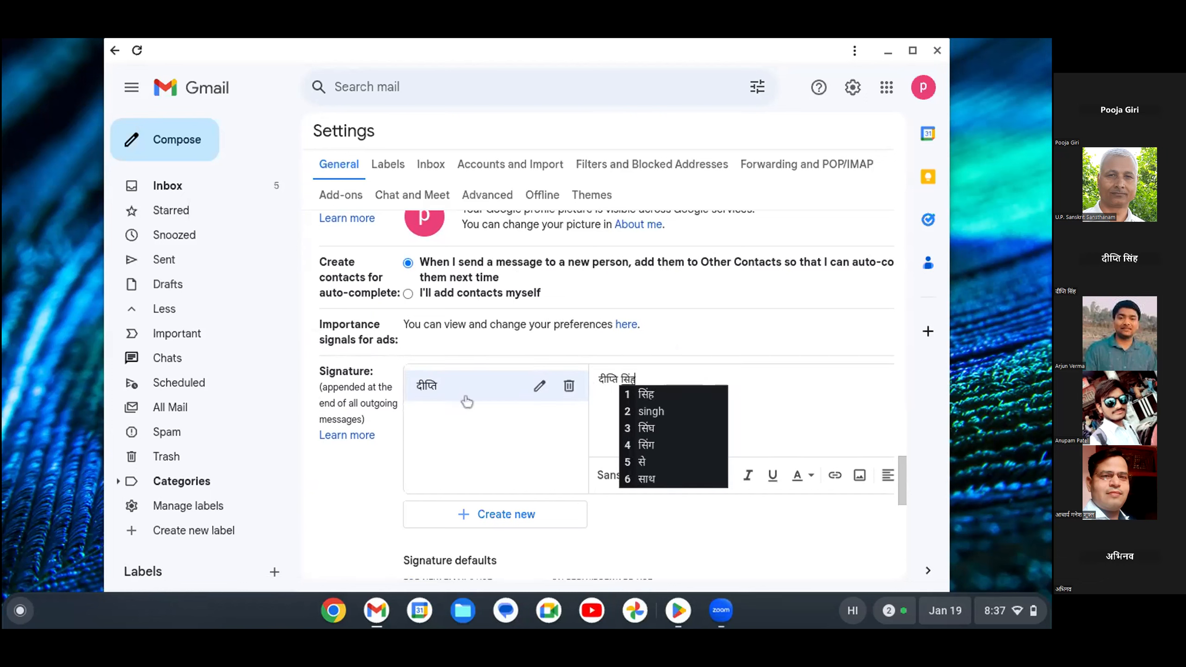
click(737, 403)
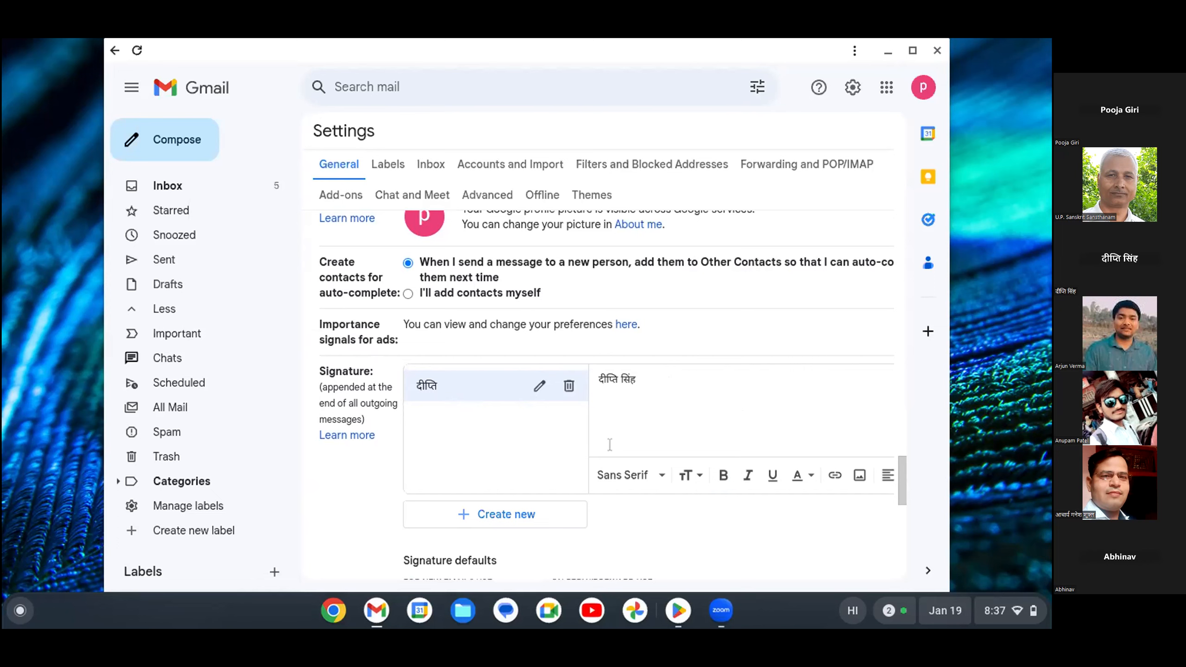
Switch on italic formatting in the signature editor toolbar.
scroll(609, 444, down, 3)
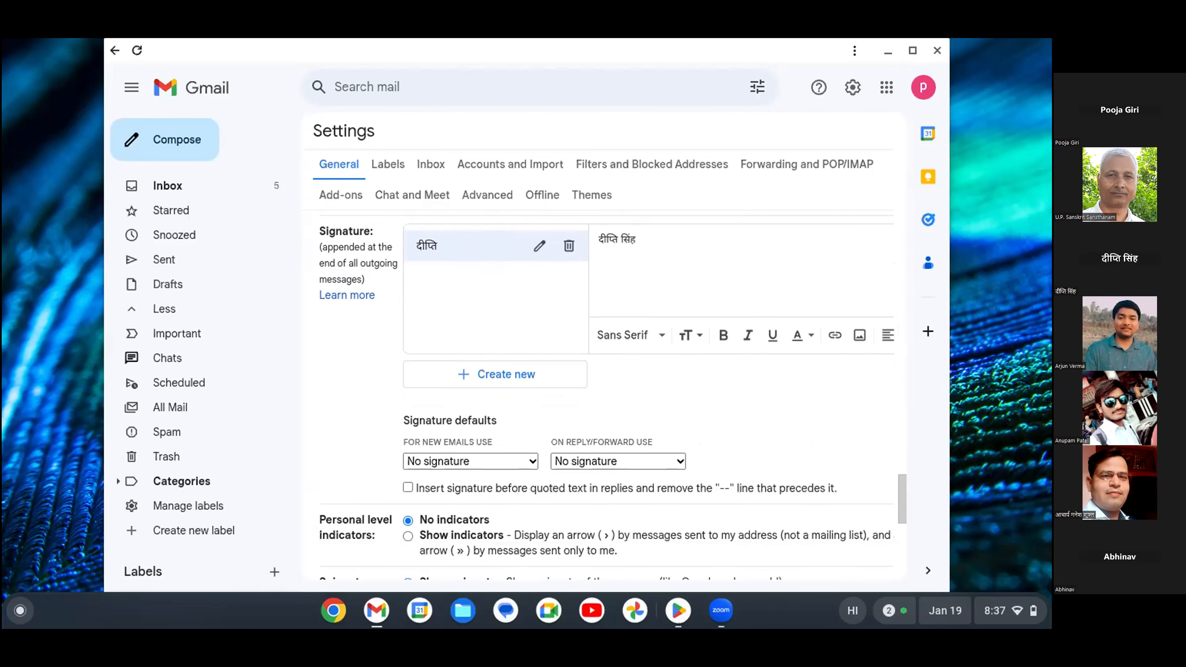
scroll(602, 355, up, 3)
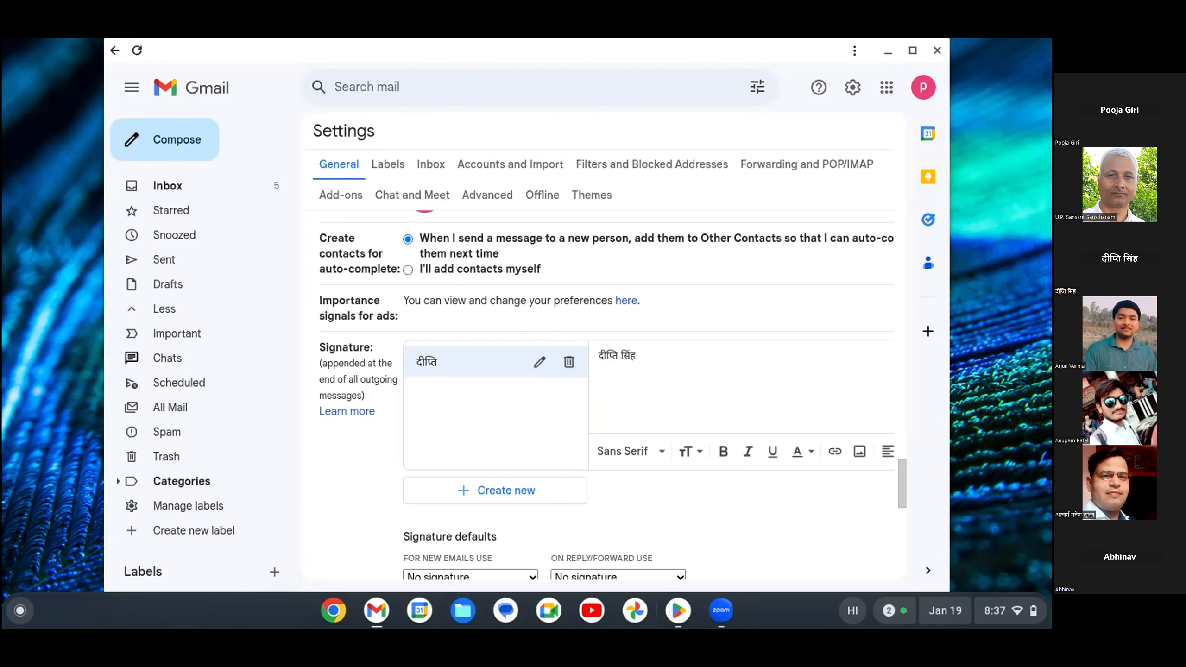
scroll(614, 394, down, 2)
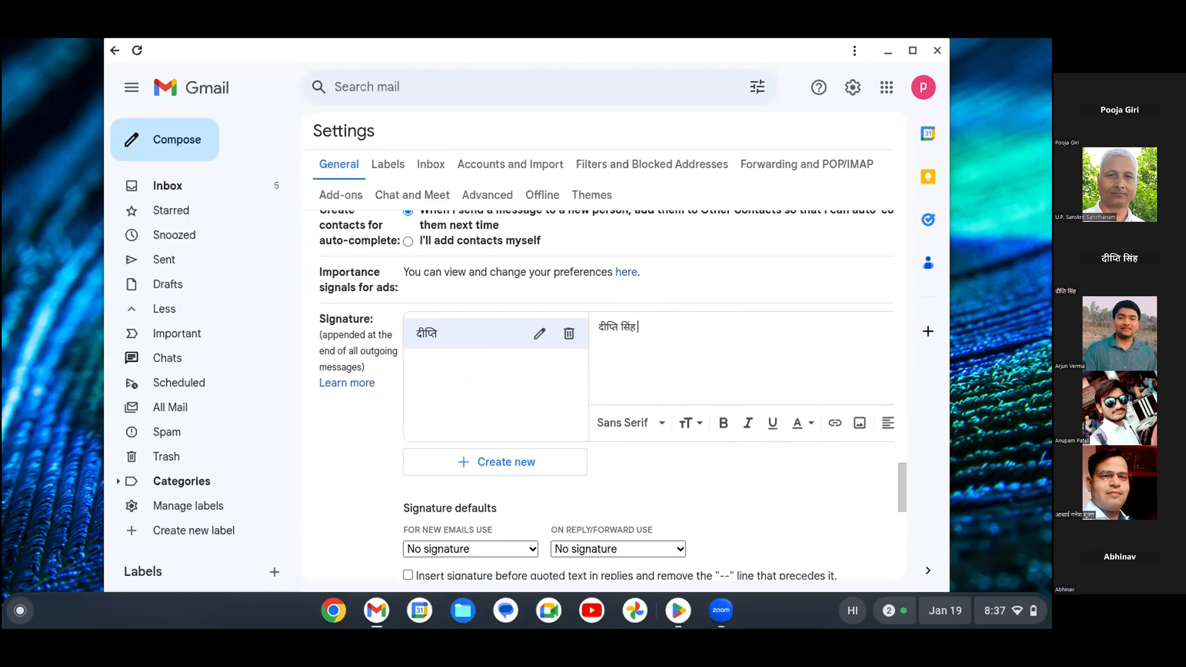
scroll(614, 394, down, 2)
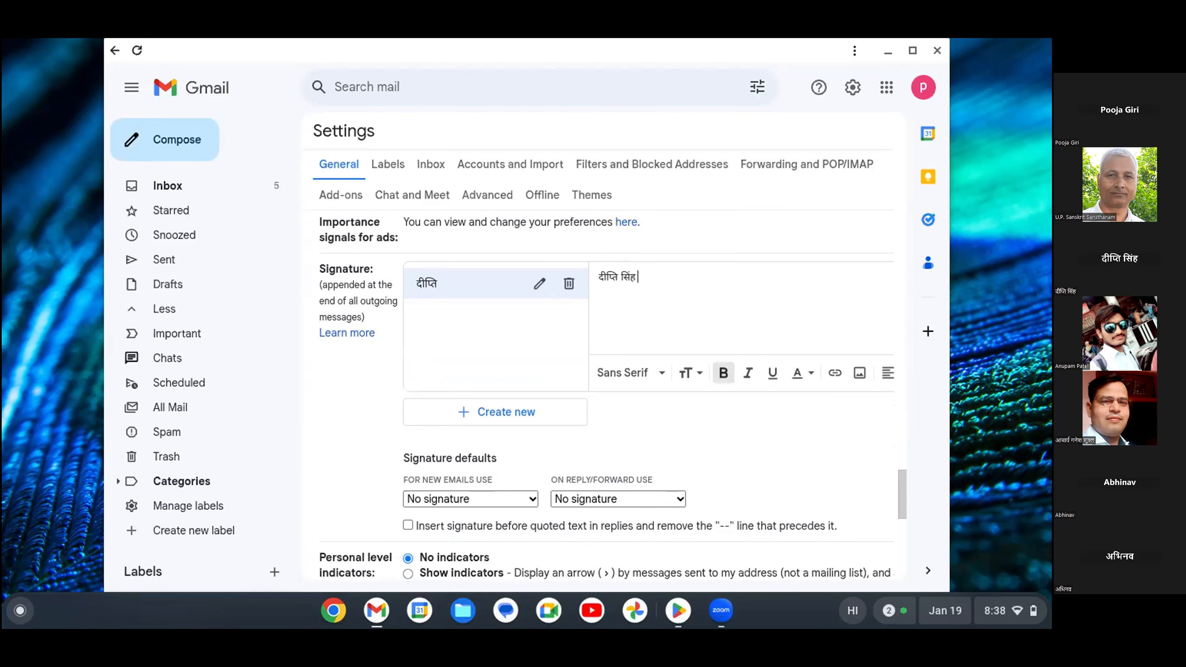
click(748, 373)
Select the Hindi name line in the signature and centre-align it.
scroll(607, 395, down, 3)
scroll(607, 395, up, 3)
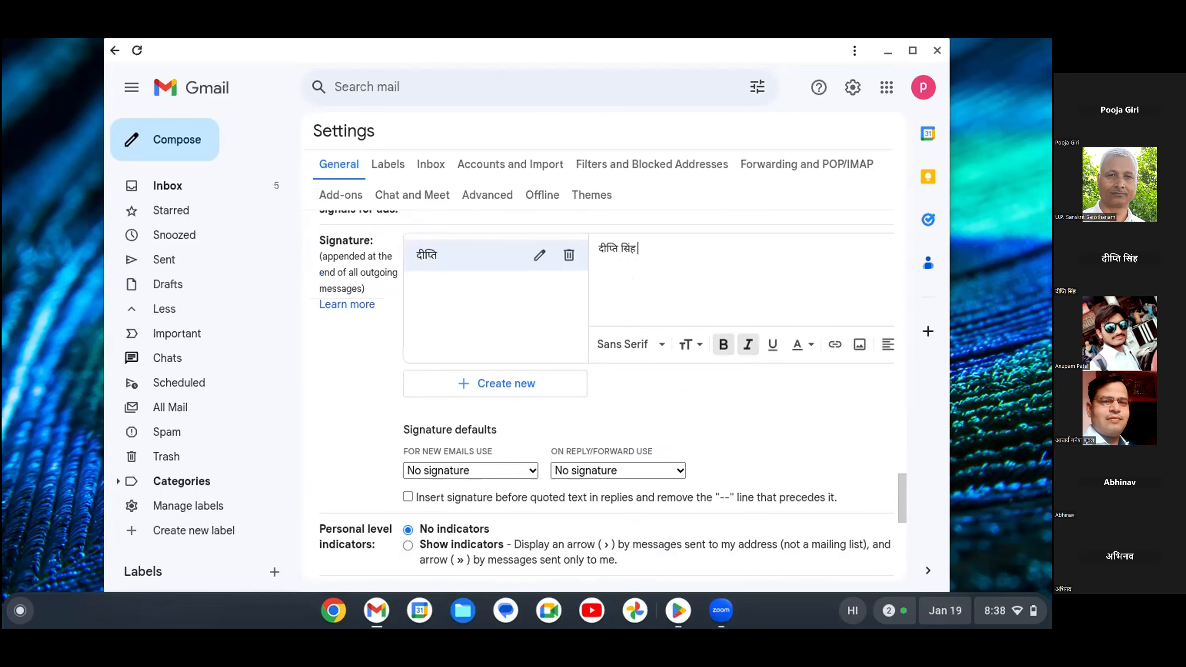
scroll(607, 394, up, 1)
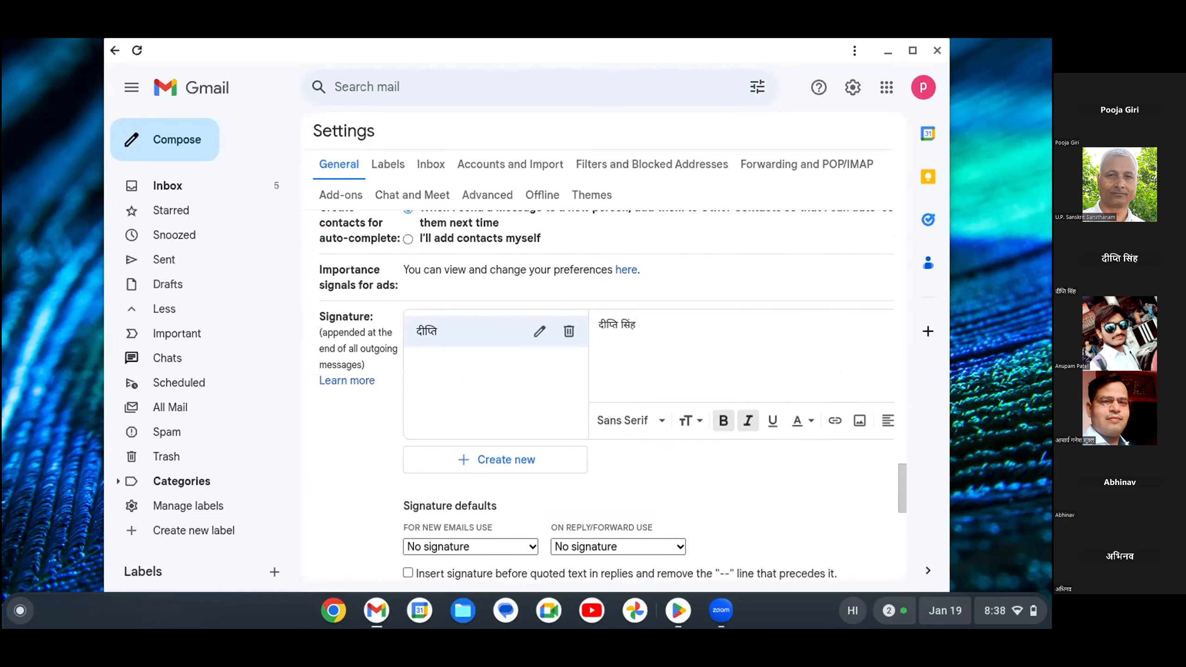
double_click(608, 325)
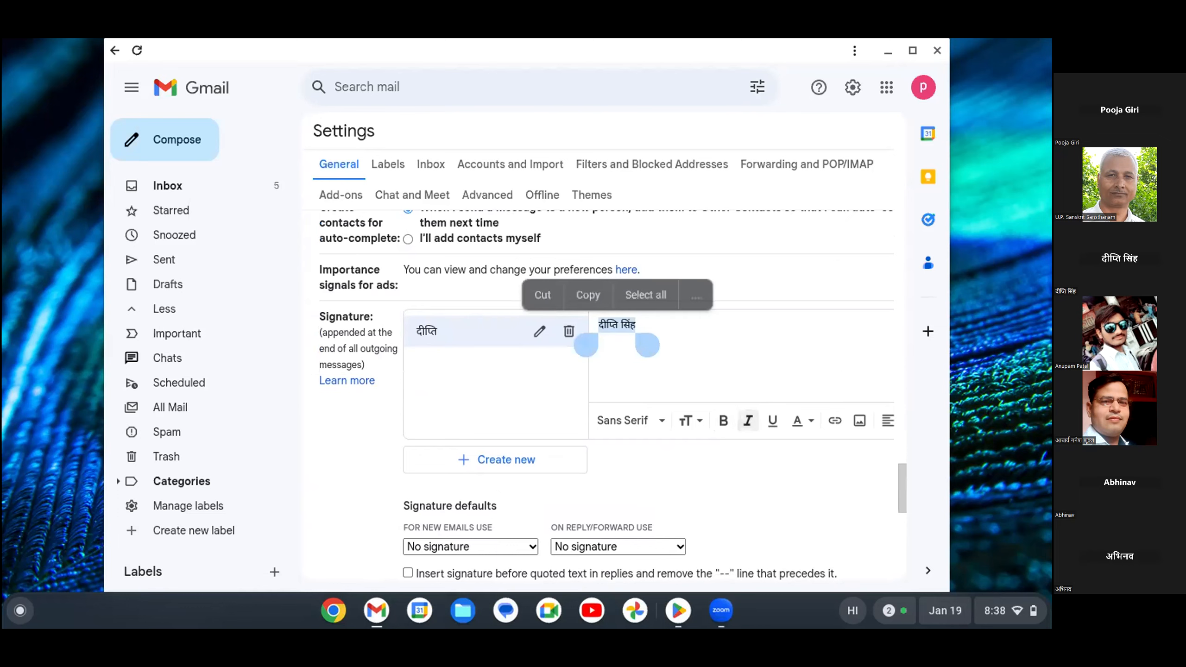
scroll(607, 394, down, 1)
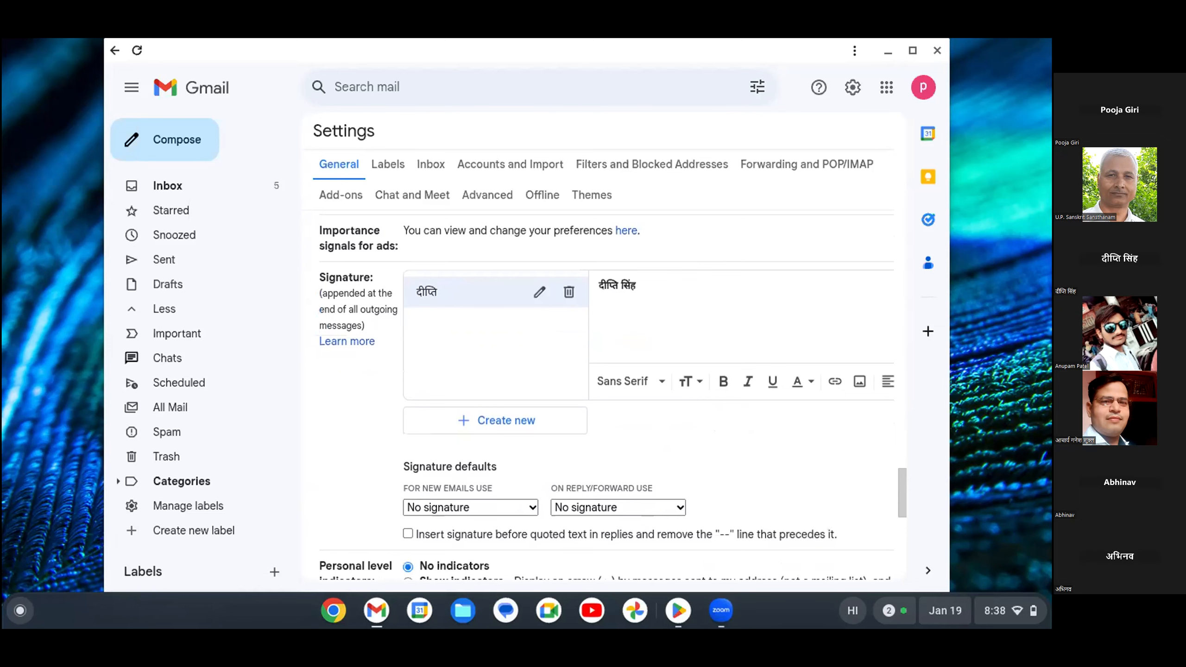
scroll(607, 395, down, 1)
scroll(607, 394, down, 1)
scroll(607, 395, right, 1)
scroll(606, 395, left, 1)
click(887, 373)
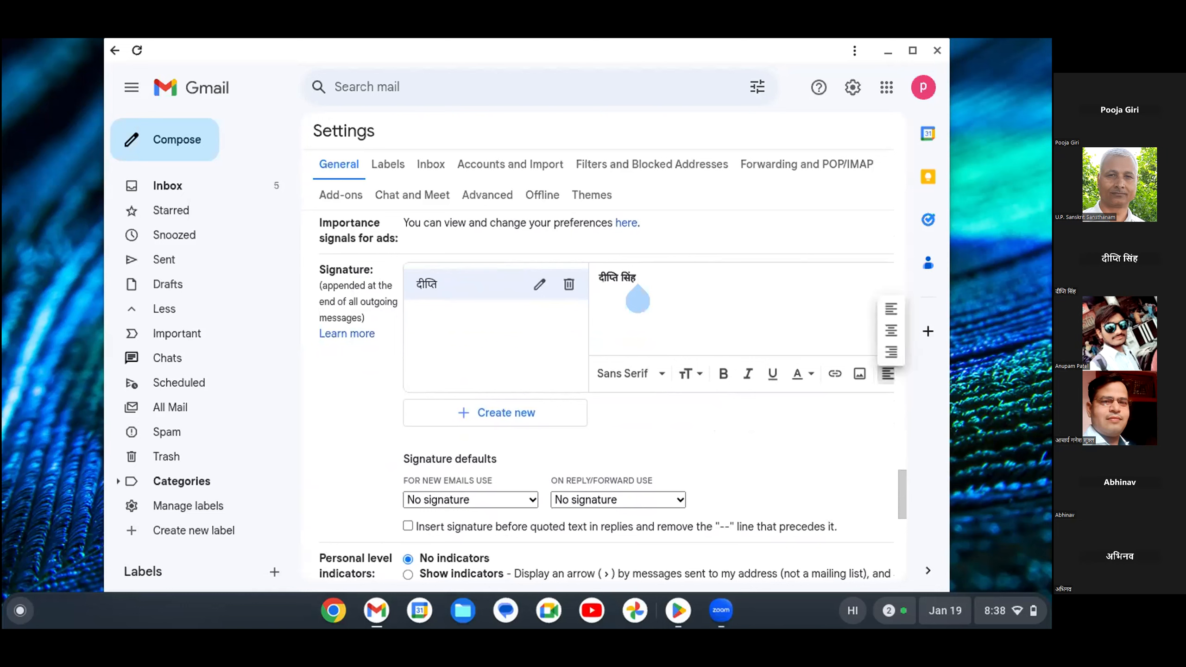
click(891, 330)
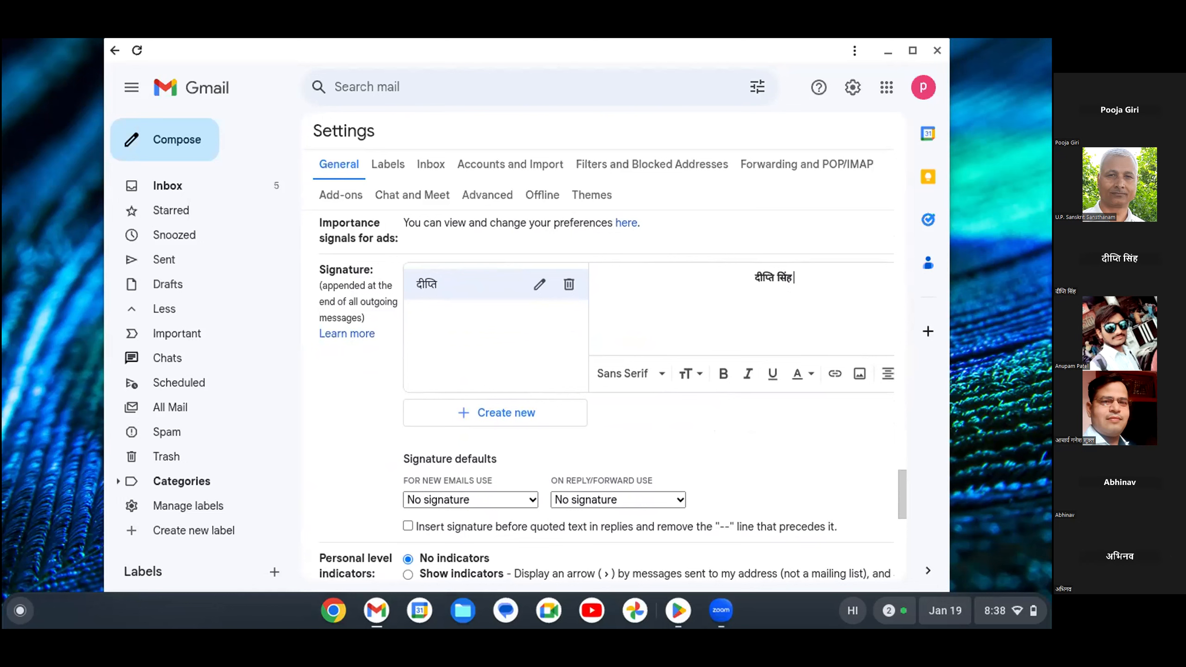
Set the signature name line back to left alignment.
scroll(607, 395, down, 1)
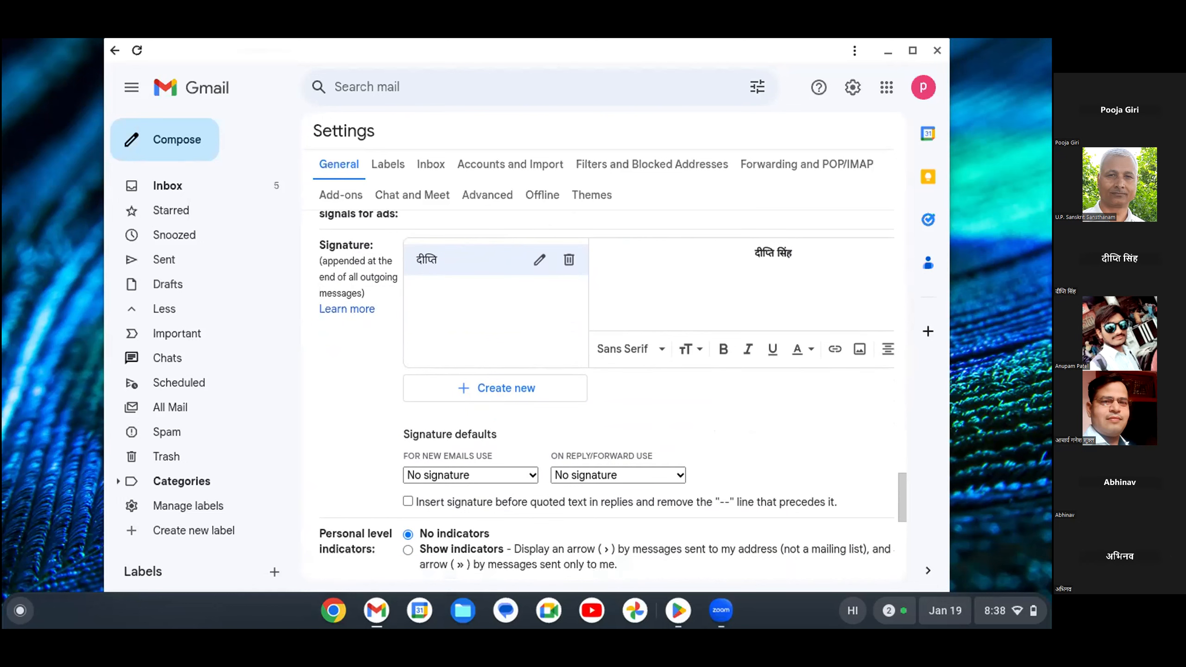
click(887, 349)
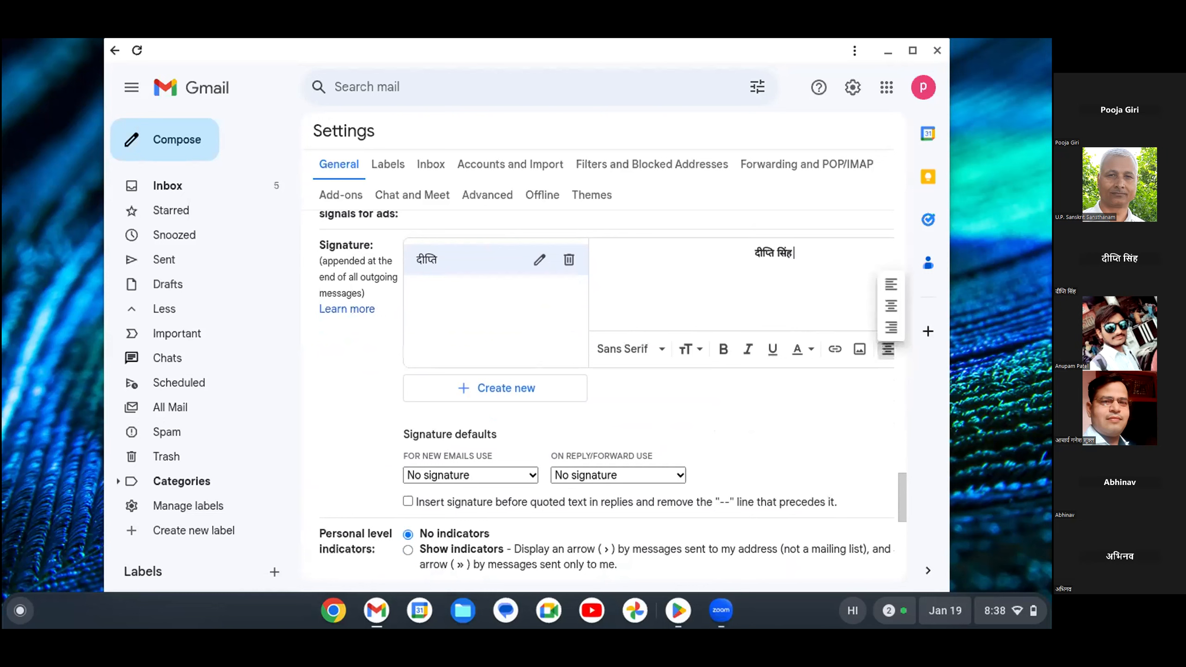
click(891, 284)
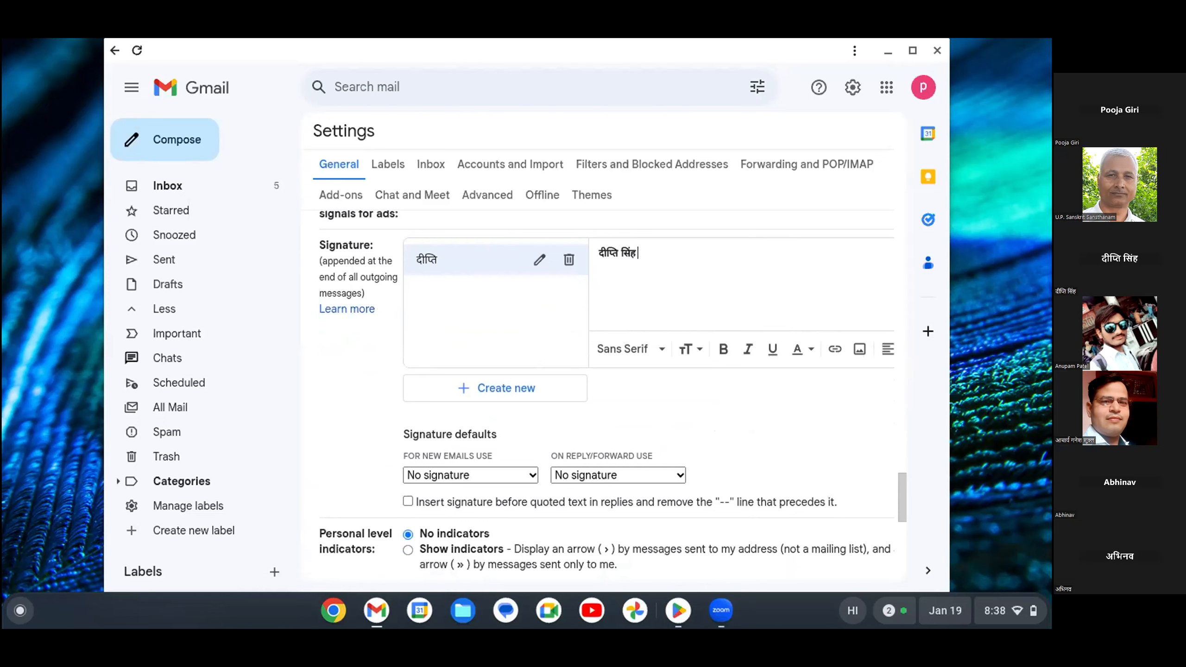
scroll(603, 395, up, 3)
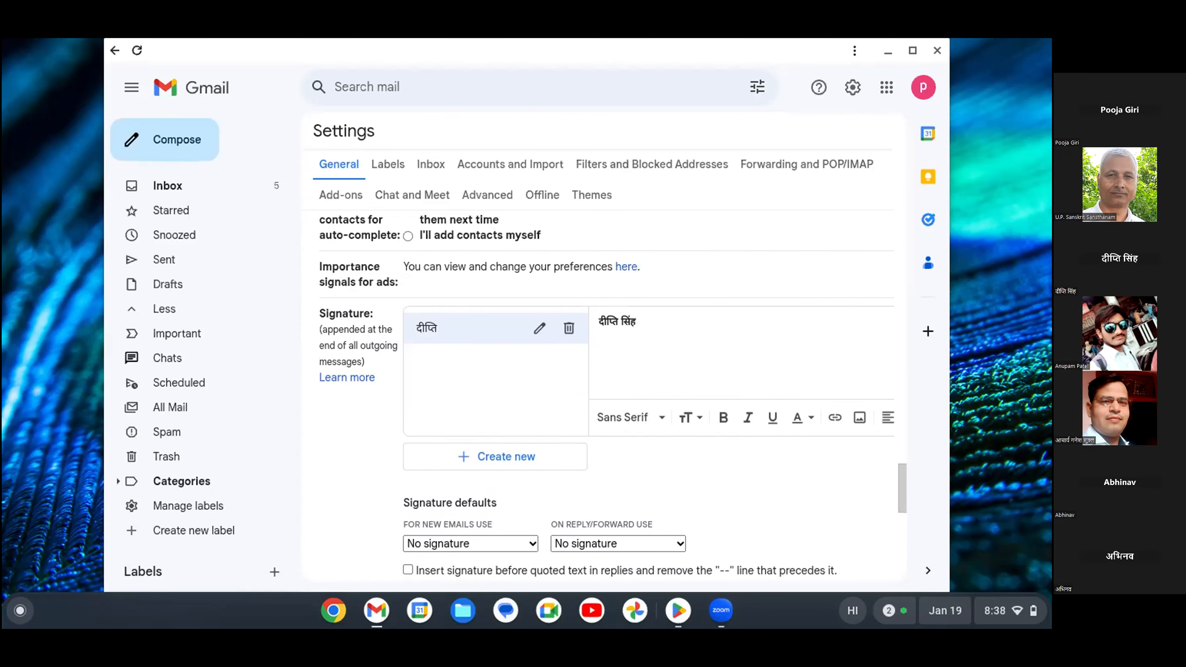
Add a second line, 'मेरी दोस्त है।', beneath the bold name in the signature.
key(Return)
text(m)
text(eri d)
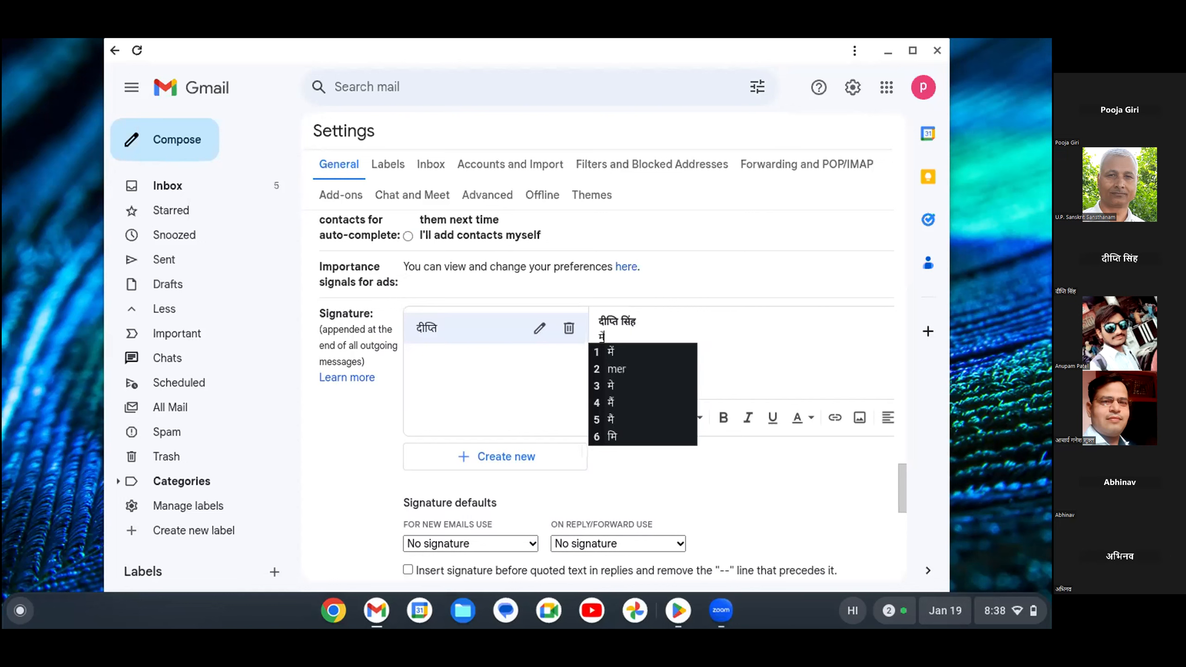
text(ost )
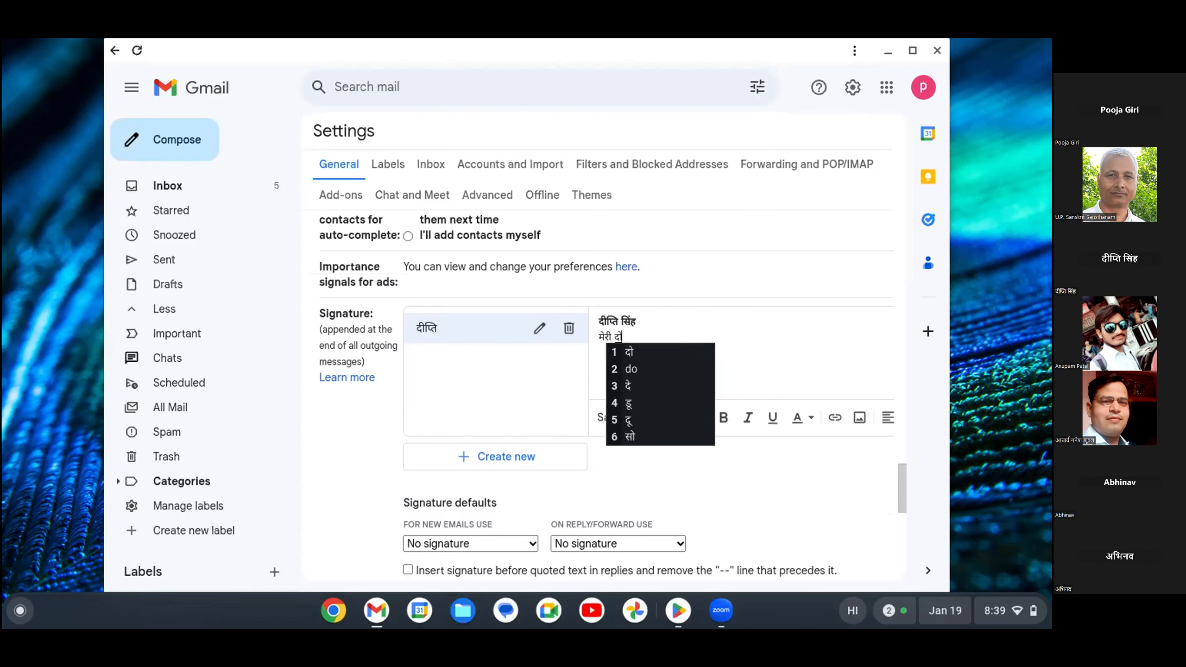
text(ha)
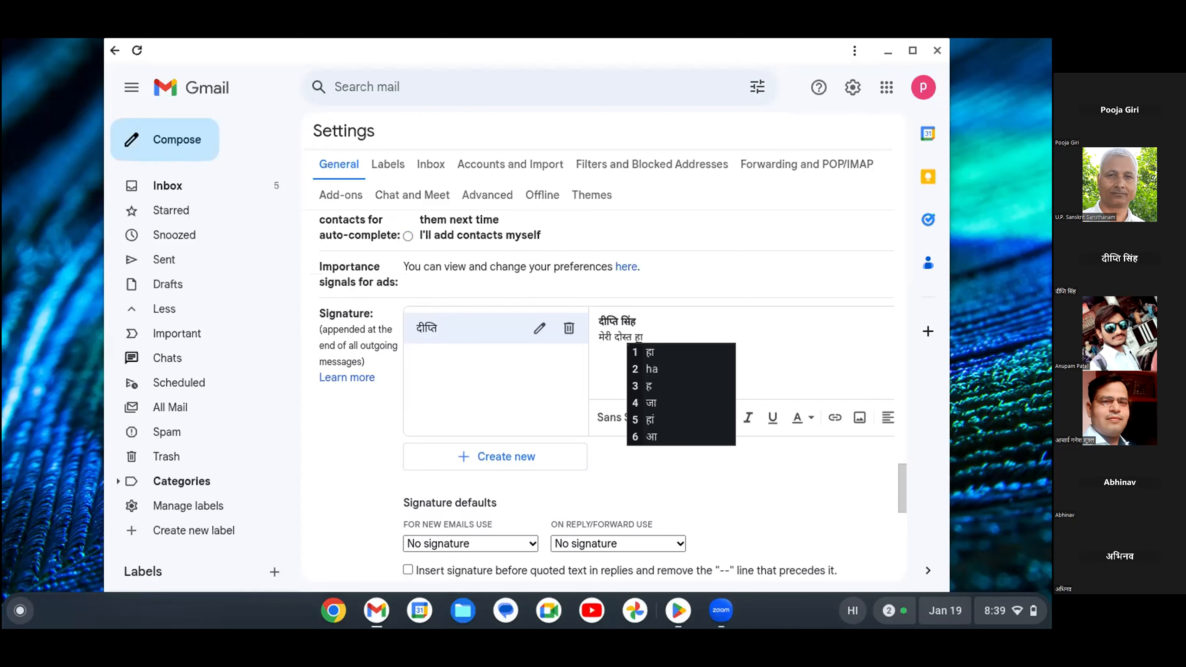
text(i)
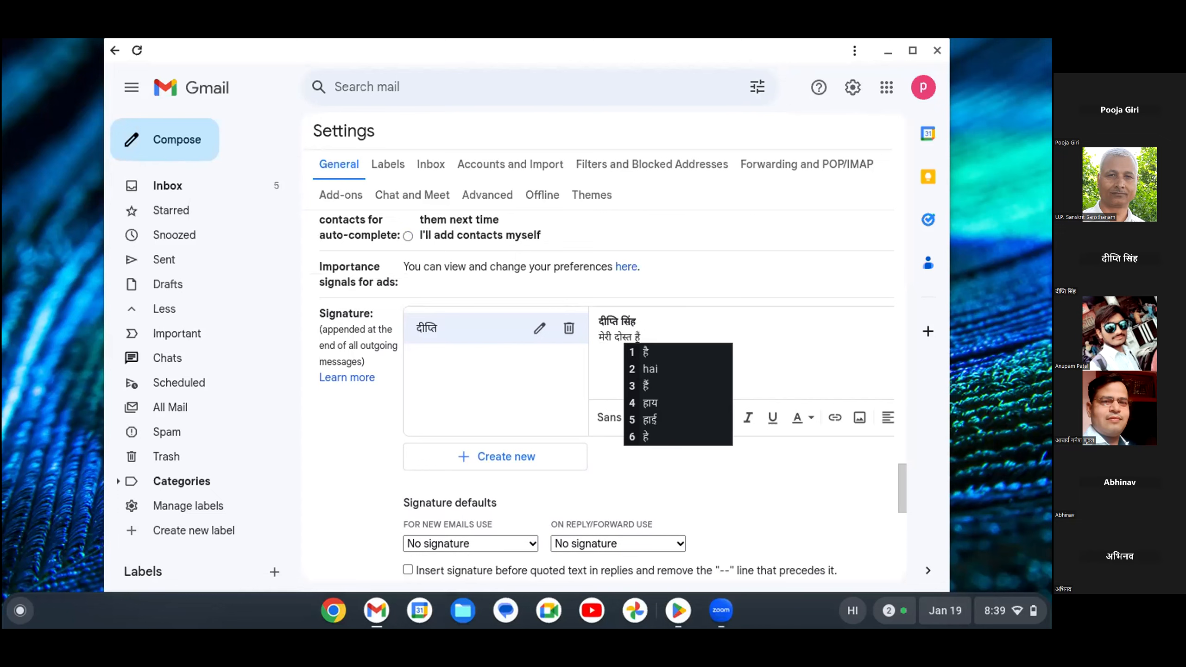
text(..)
scroll(607, 396, down, 1)
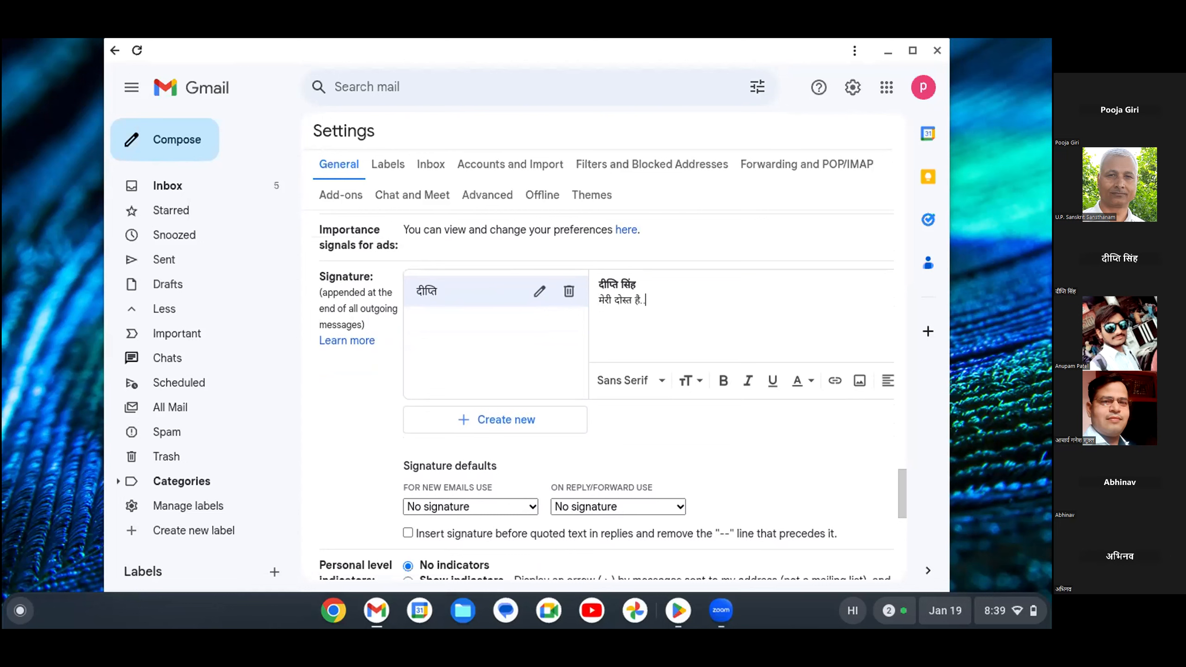
Make the new Hindi signature the default for new emails, leaving replies and forwards unsigned.
click(471, 506)
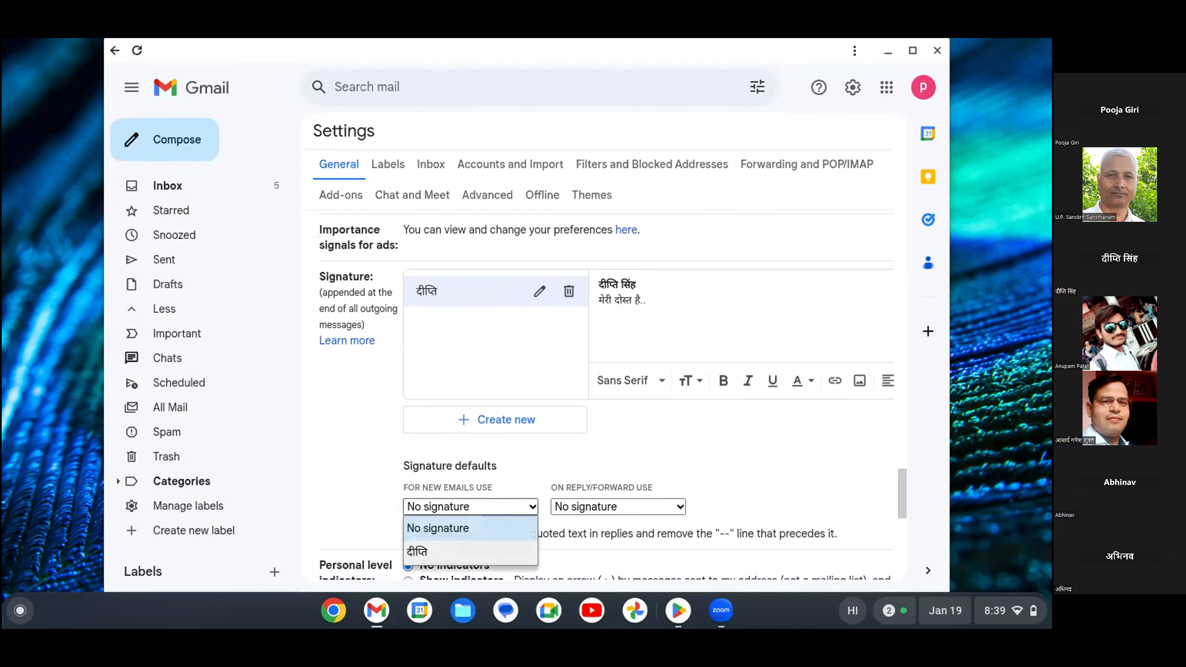
scroll(607, 395, down, 1)
click(531, 455)
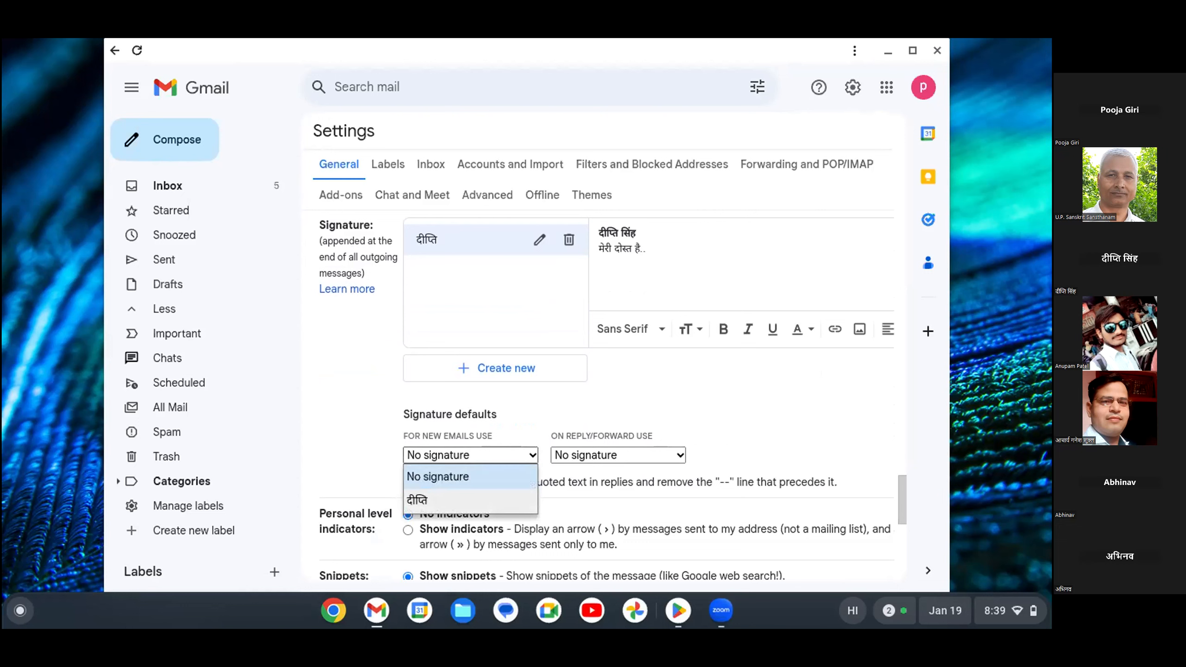
click(470, 500)
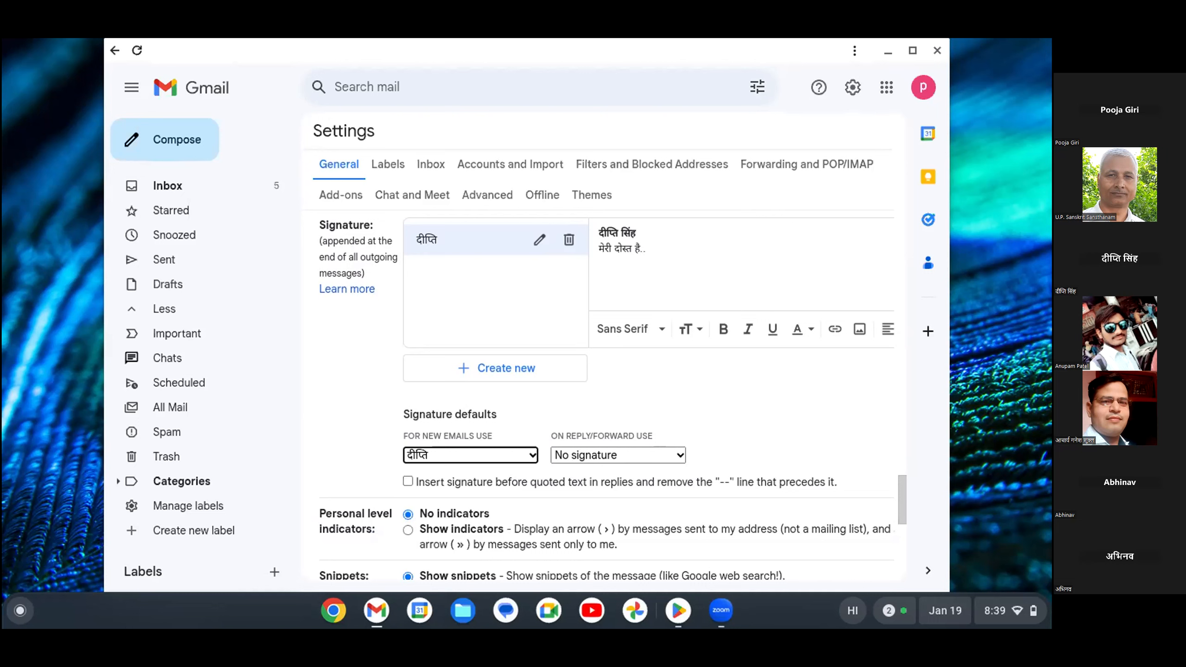
scroll(607, 394, down, 2)
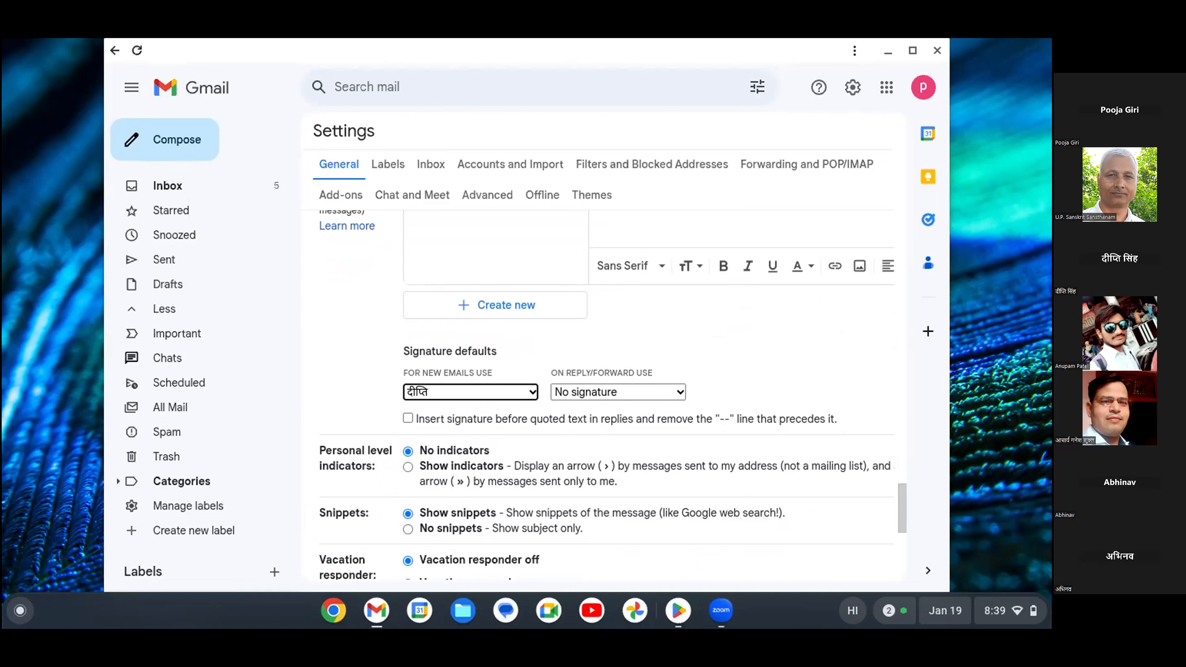
scroll(607, 395, down, 5)
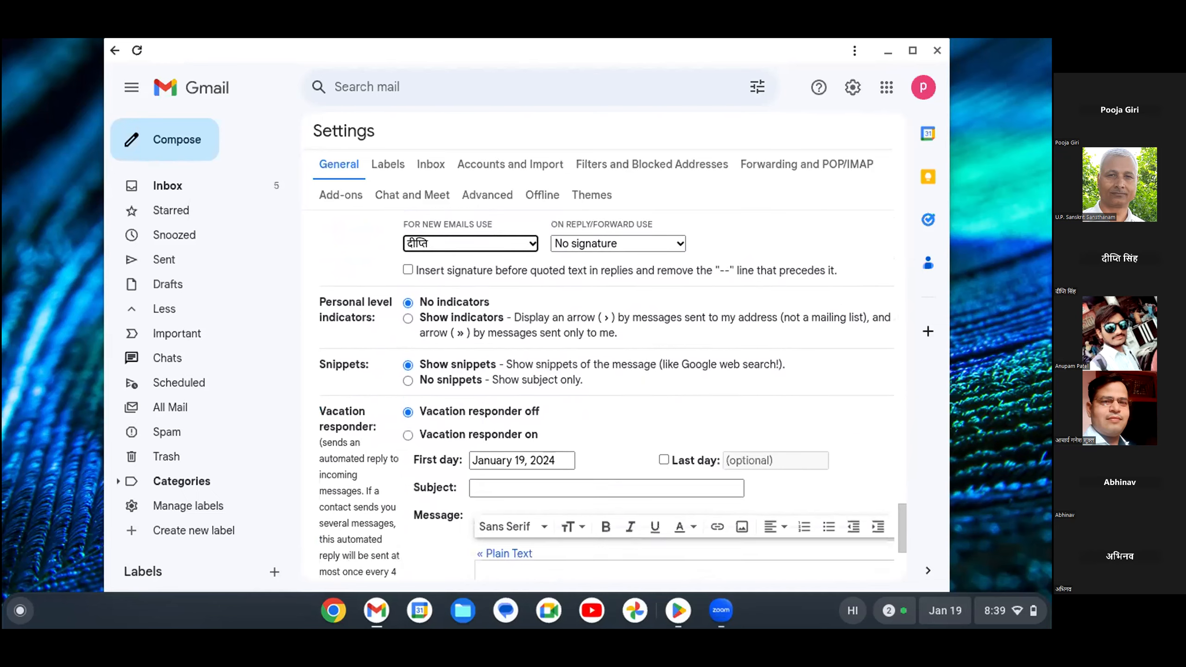
scroll(607, 395, down, 2)
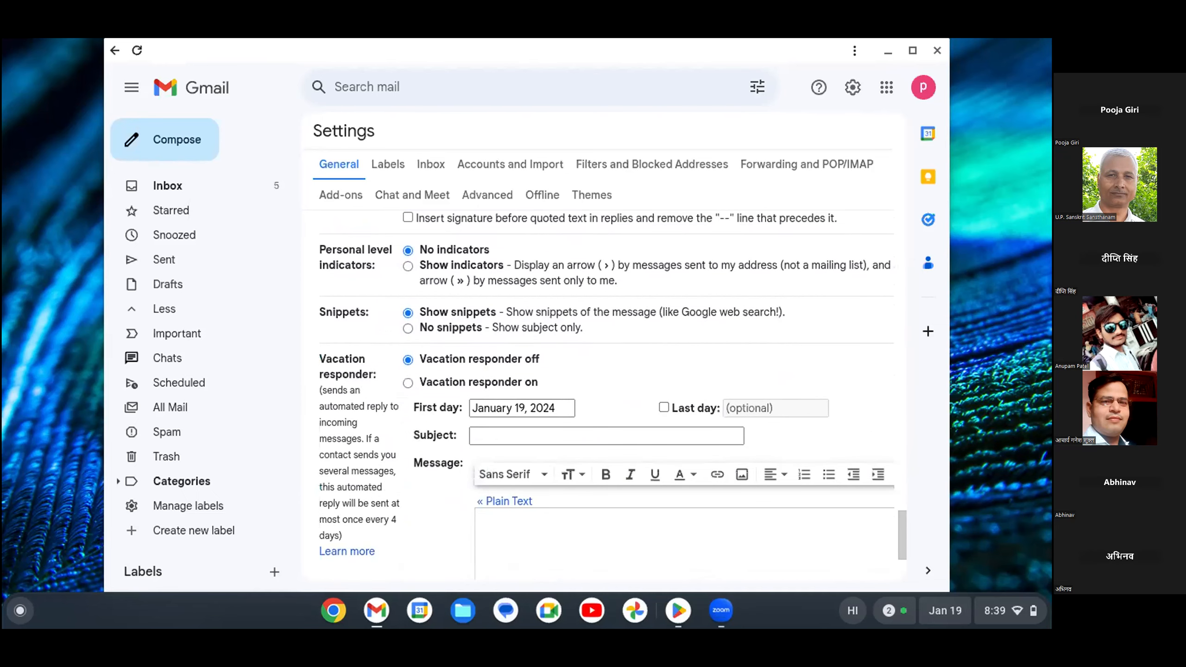
scroll(606, 395, down, 5)
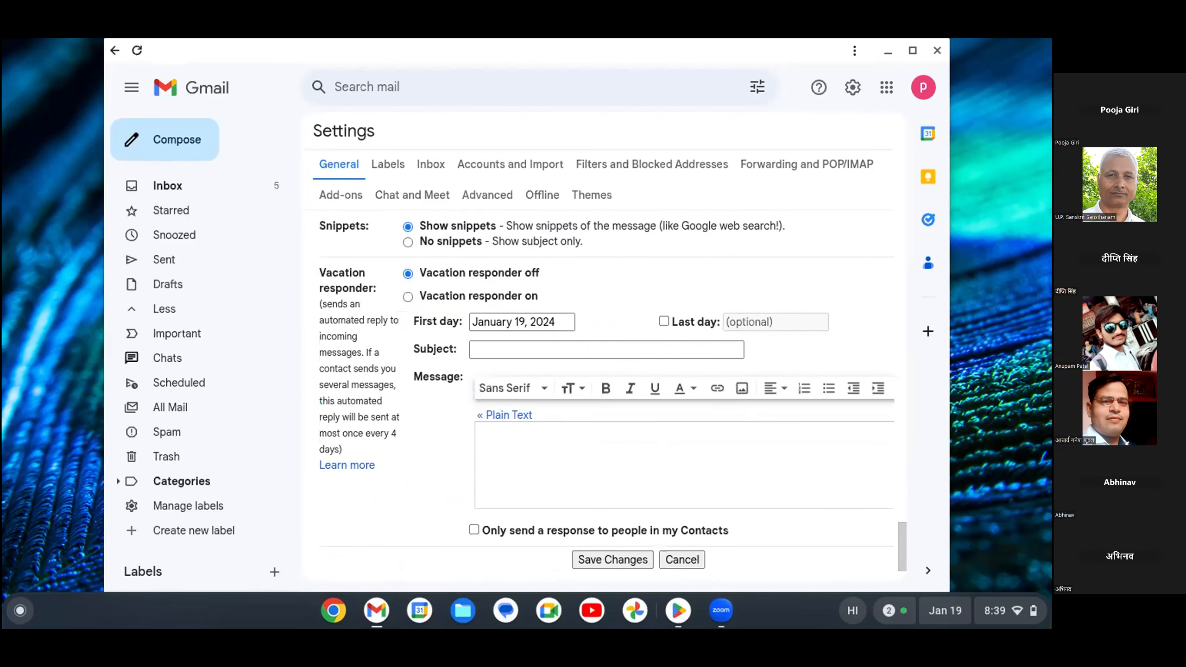
Save the settings and confirm the signature appears automatically in a new message draft.
click(612, 496)
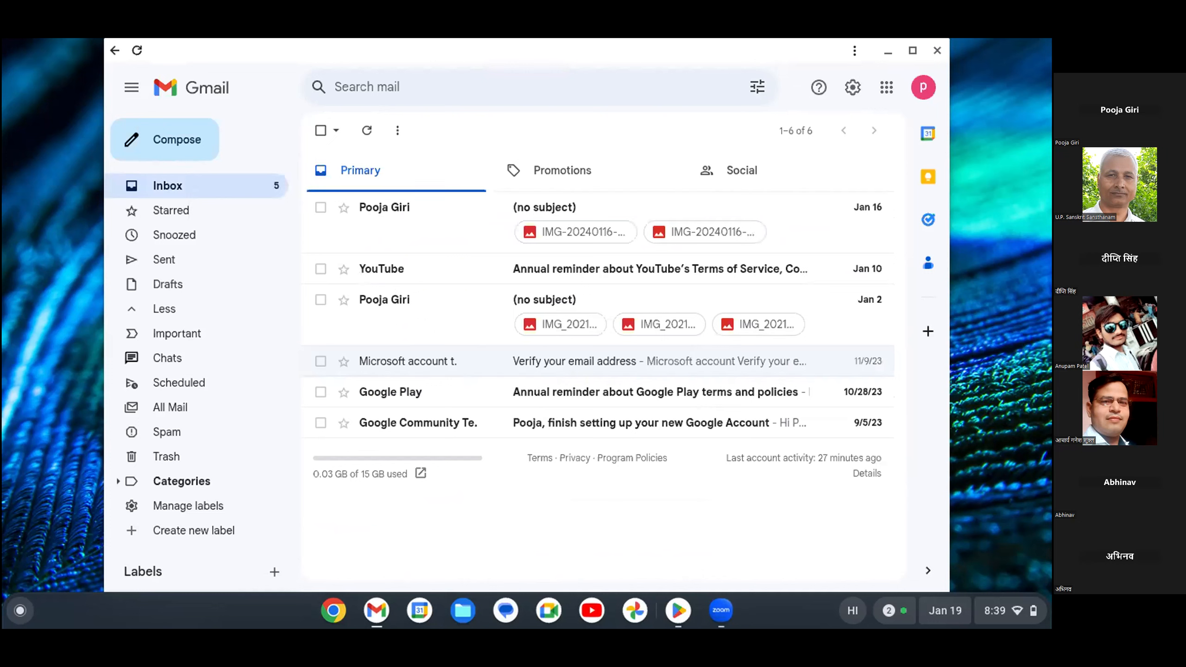
click(165, 140)
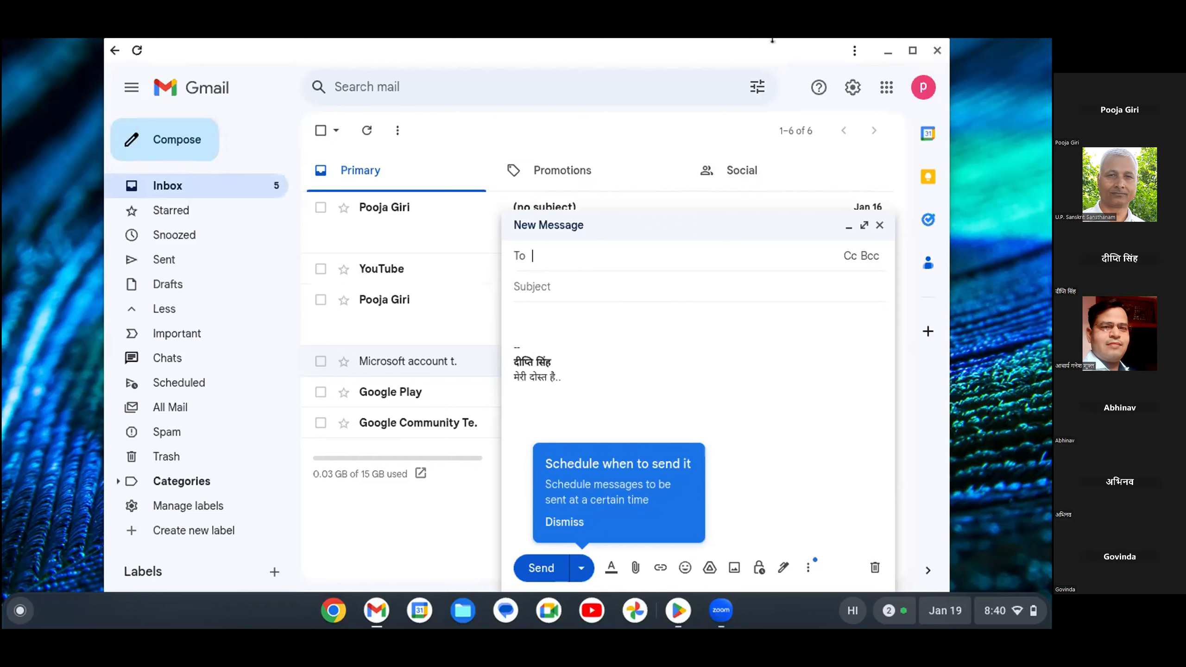
click(114, 58)
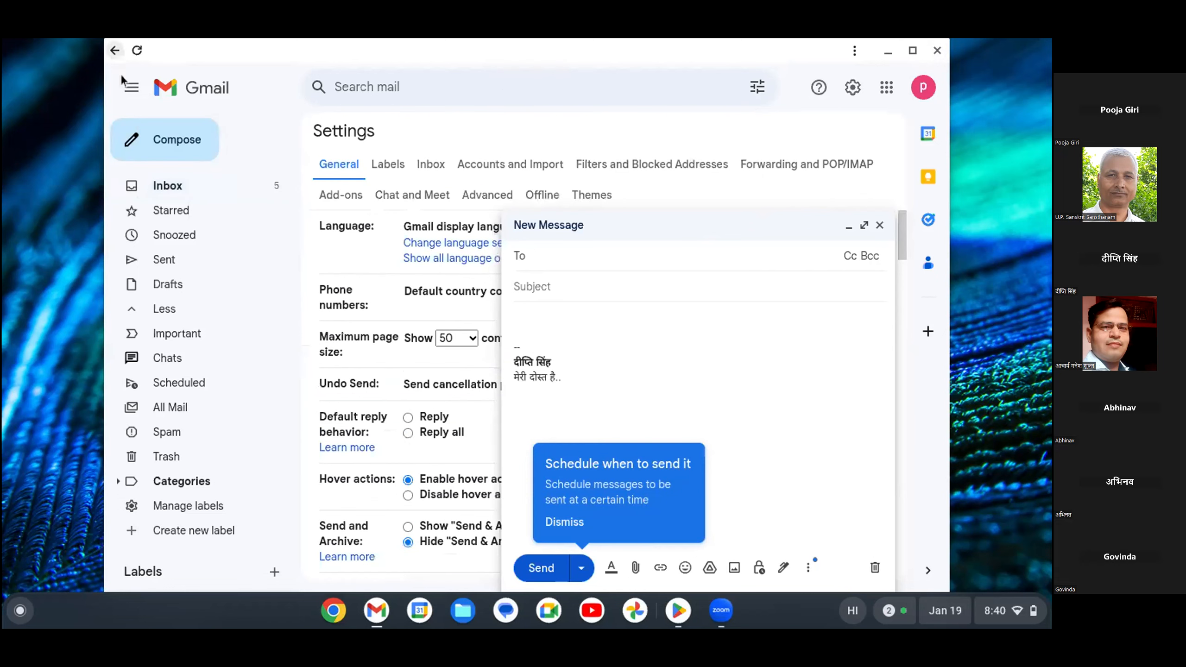